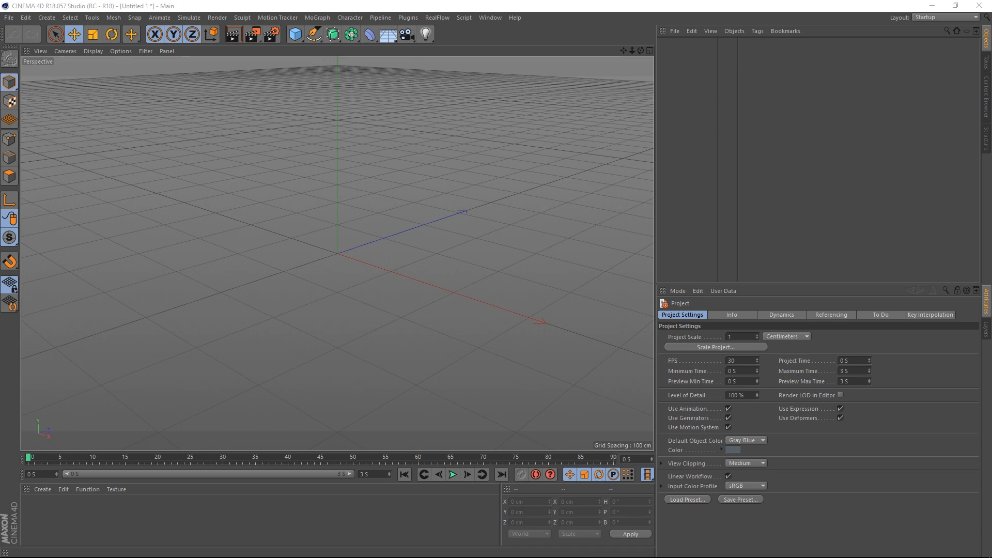
Switch to the browser and examine the electron microscope reference images of pollen, a polychaete worm and green algae in the three open pages.
drag(991, 343, 526, 0)
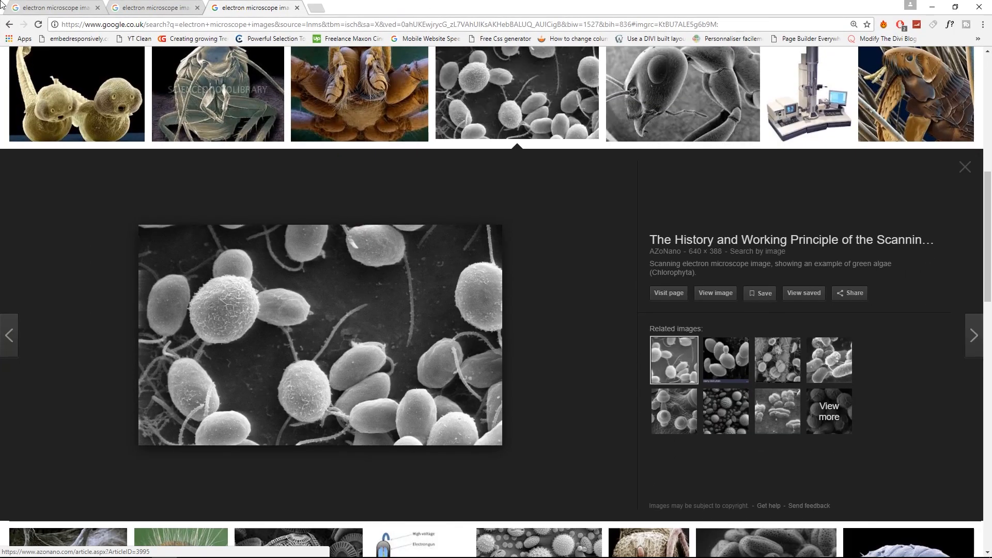
click(32, 6)
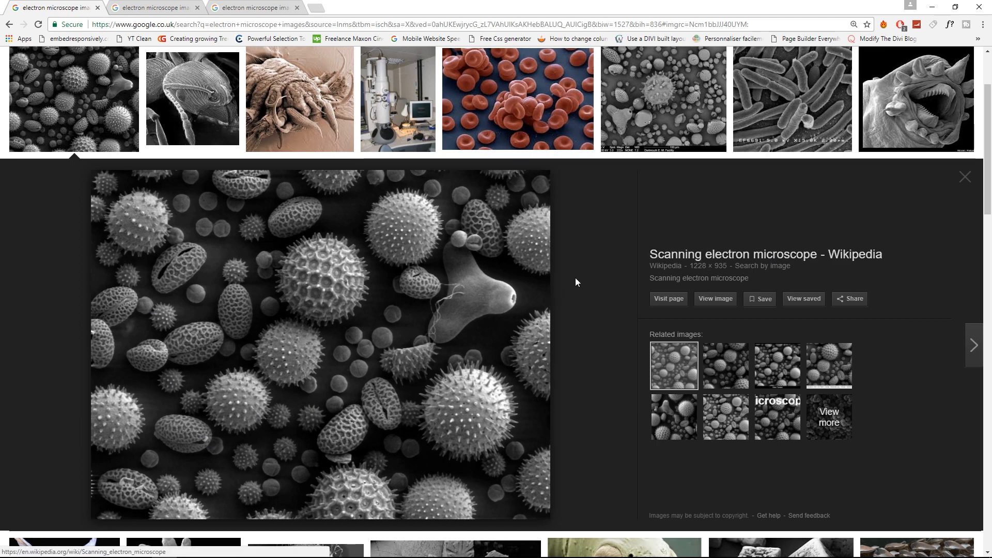
scroll(631, 292, down, 6)
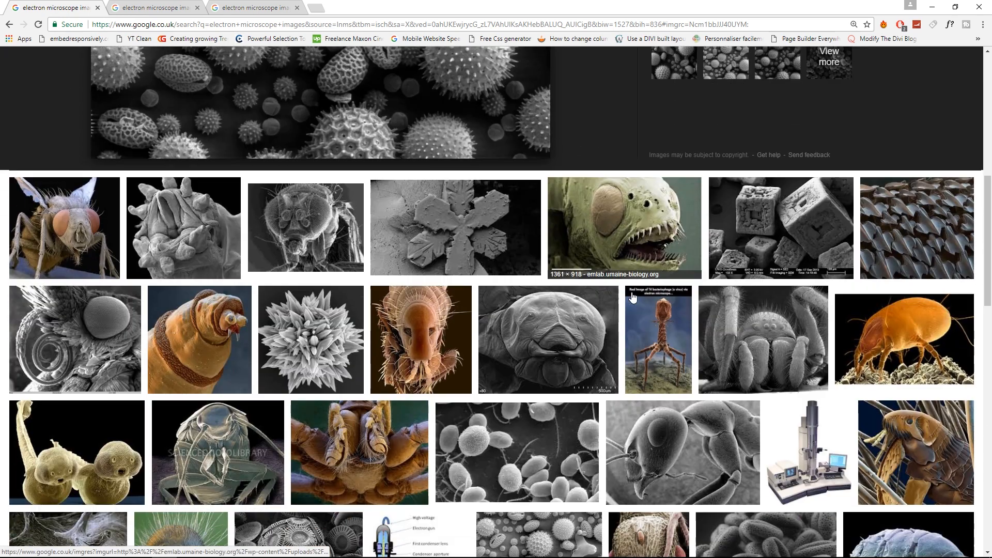
scroll(639, 296, up, 5)
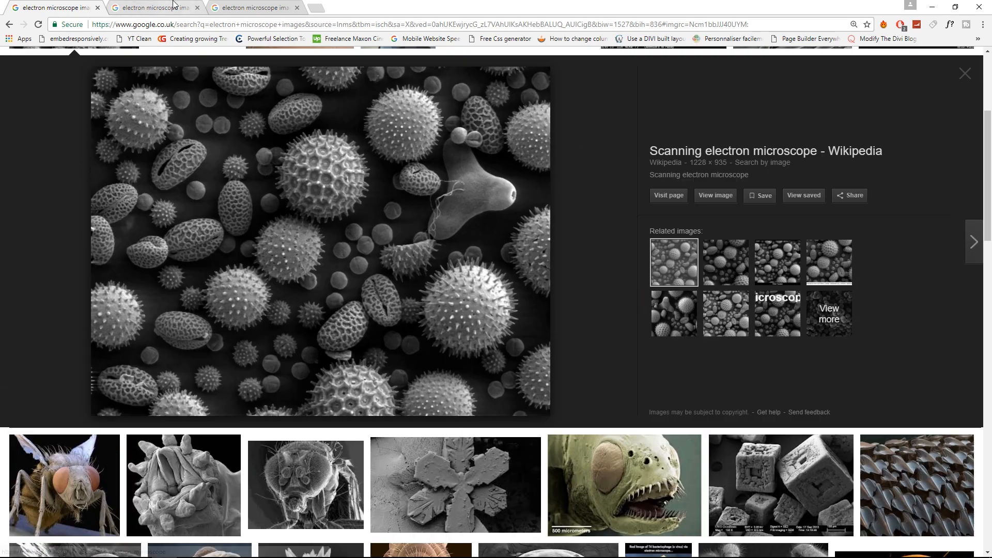
click(156, 6)
scroll(557, 277, down, 1)
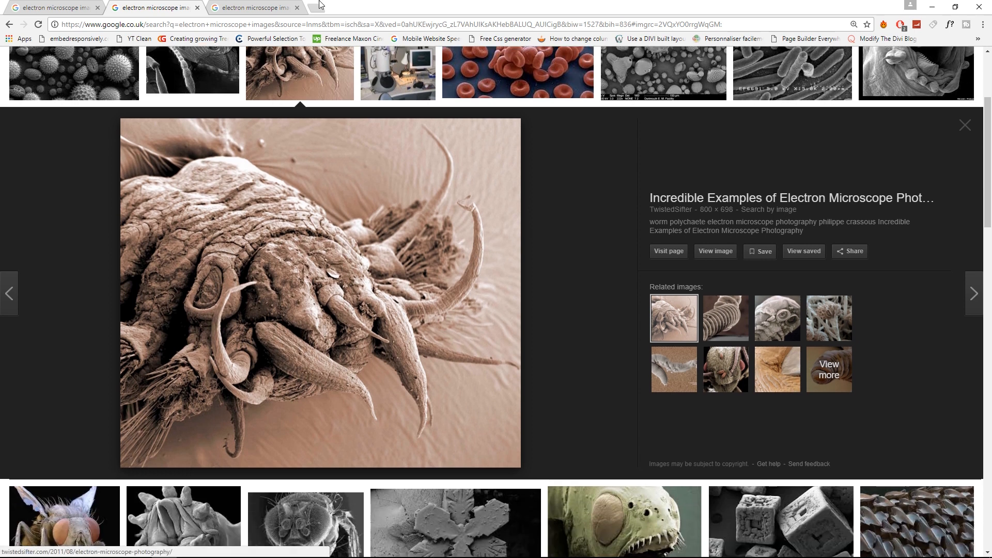
click(257, 6)
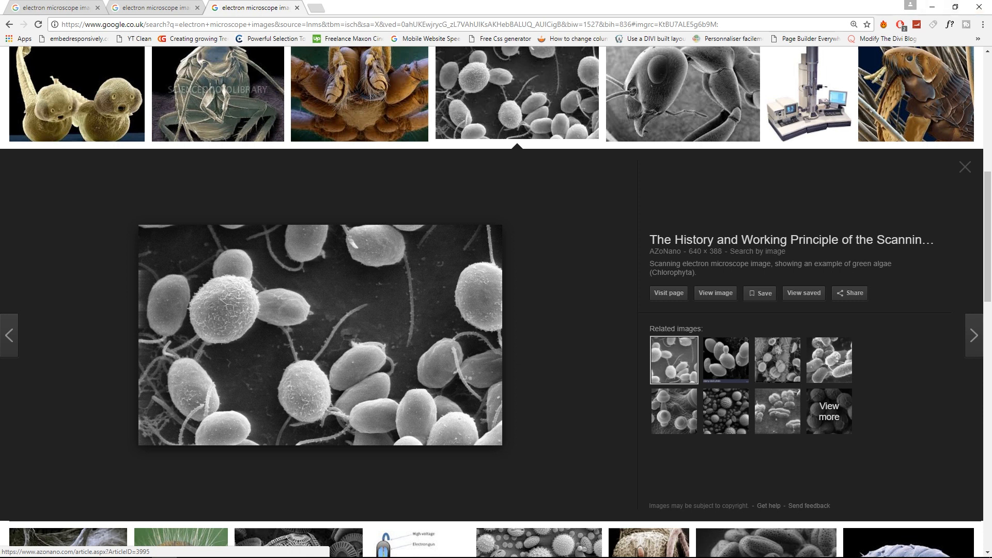
click(979, 7)
Play the Microscopic animation in the media player at an adjusted volume as a preview of the target look, and close the player.
drag(0, 104, 414, 82)
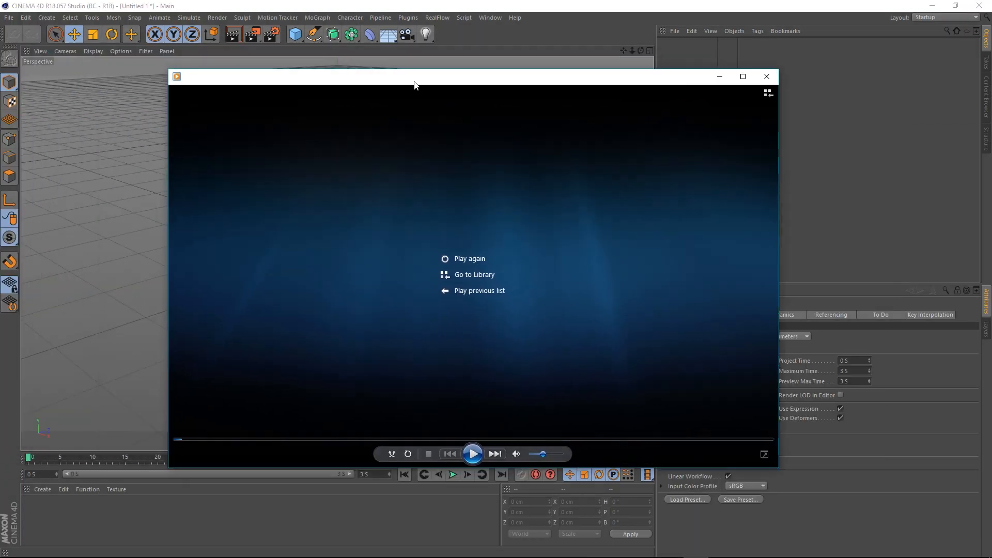
drag(541, 455, 536, 455)
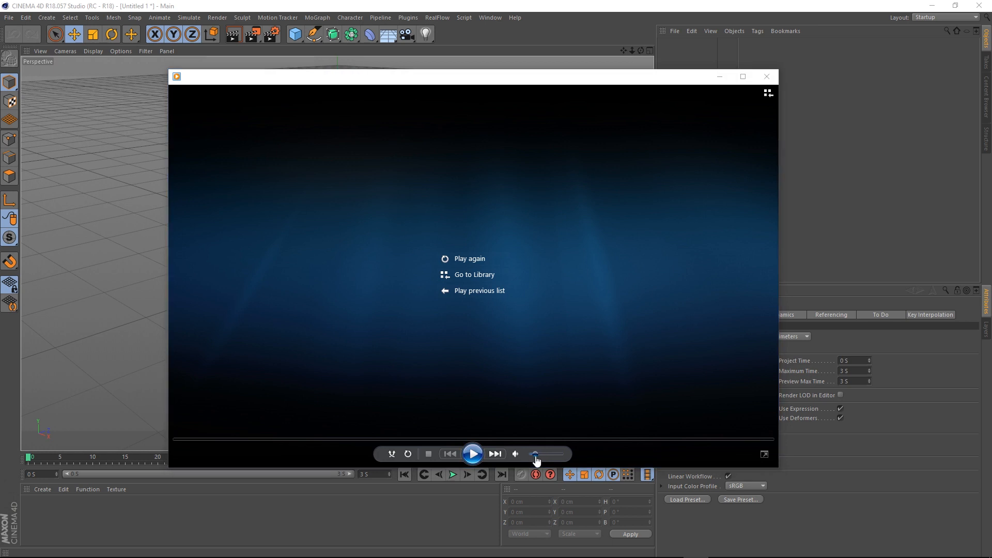
click(472, 455)
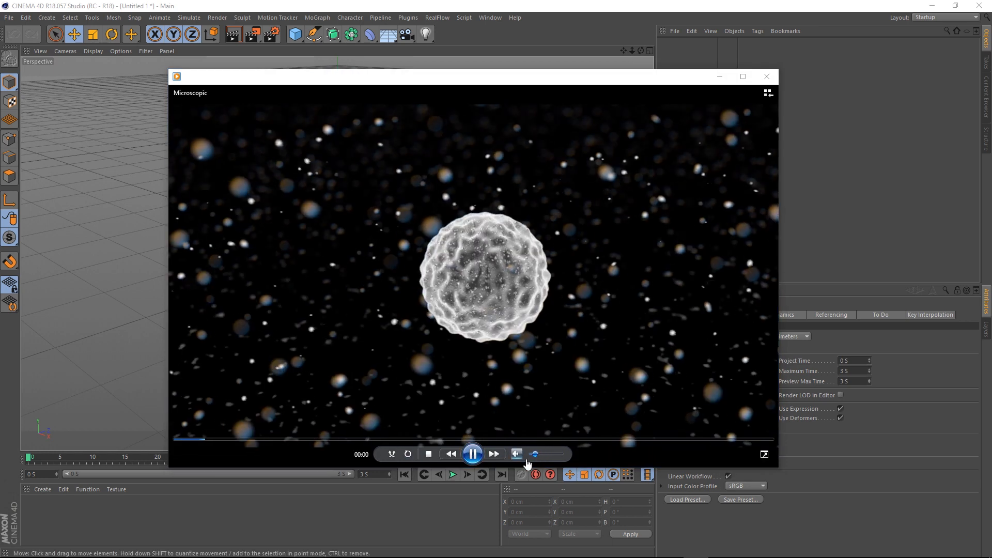
click(540, 455)
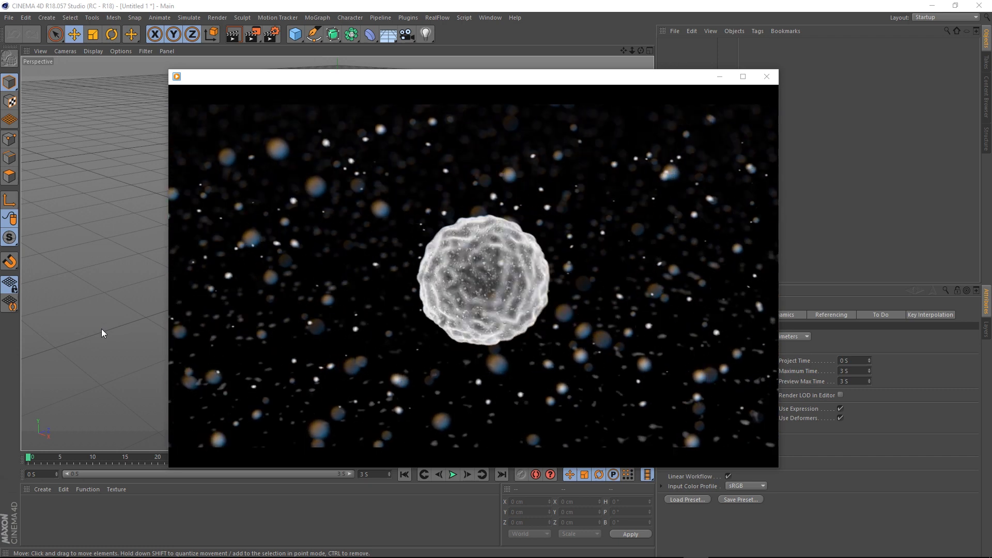
mouse_move(379, 352)
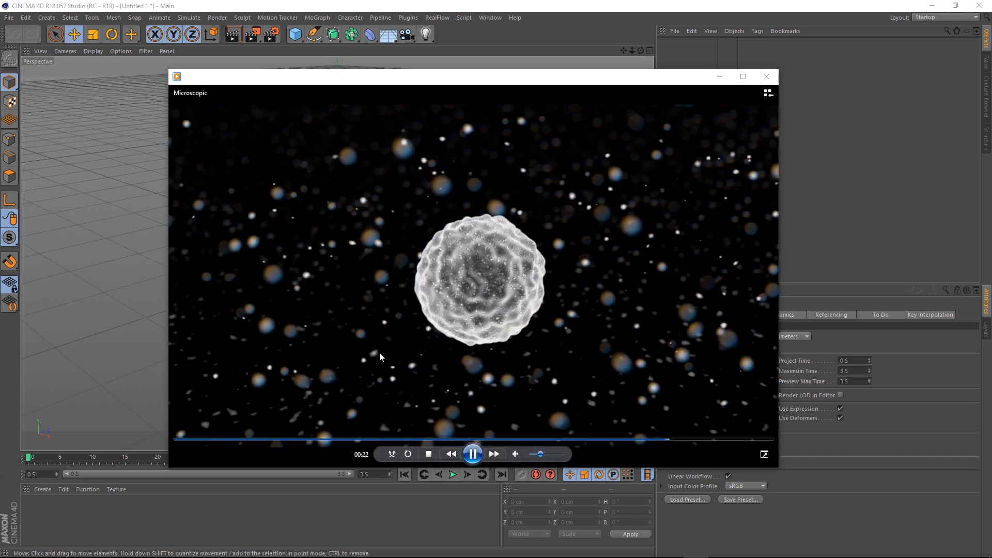
click(767, 77)
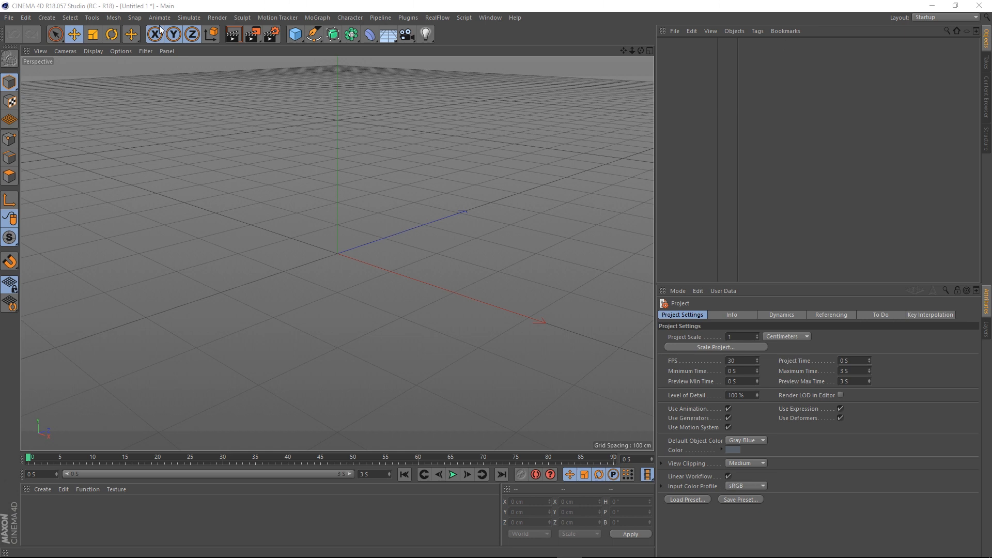
Add a Sphere primitive to the scene and display the viewport with Gouraud Shading (Lines).
drag(299, 36, 501, 69)
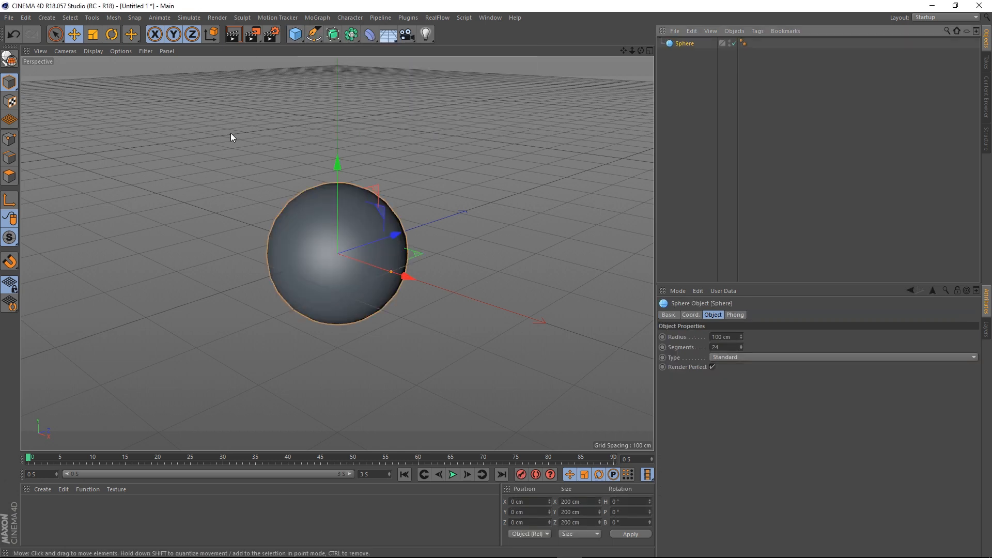
key(n)
key(b)
key(n)
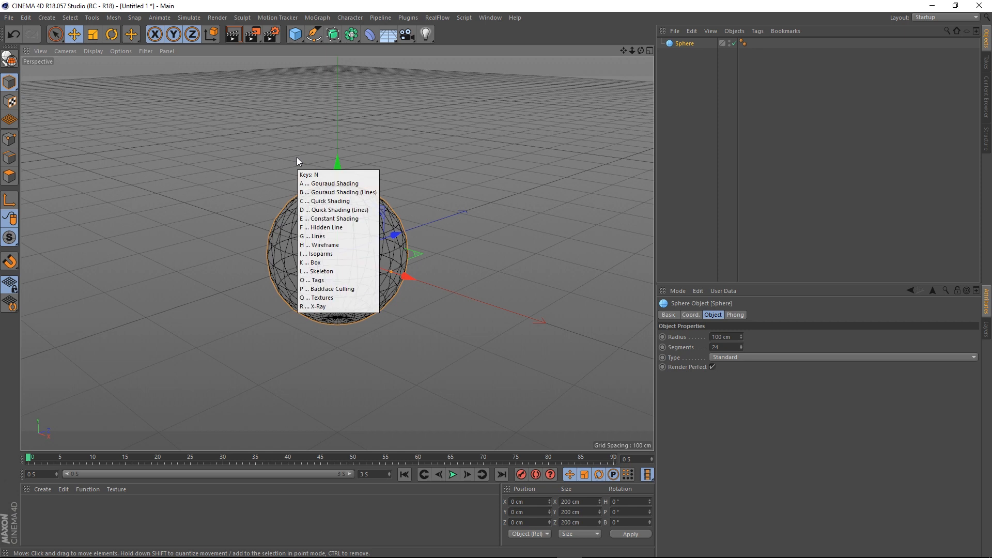
key(b)
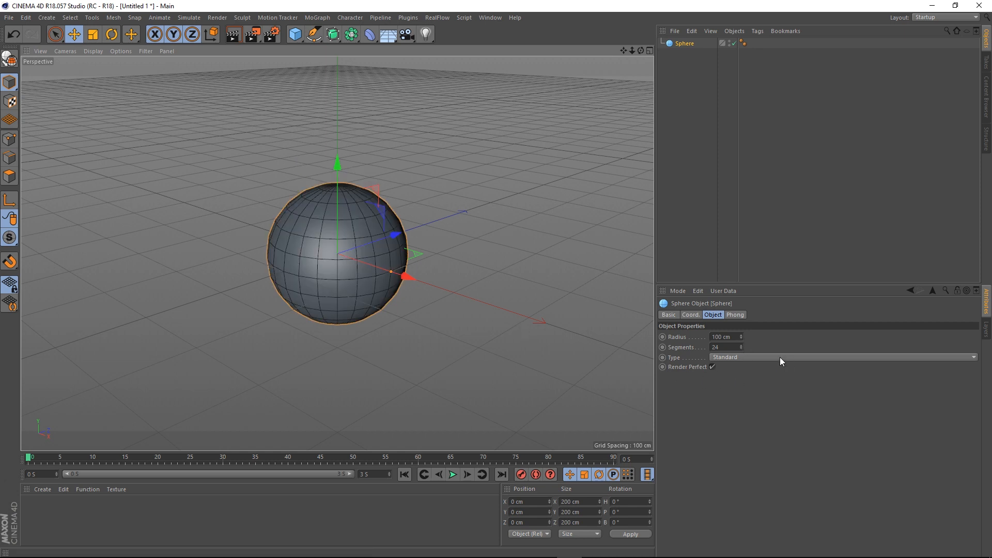
Try the Hexahedron type on the sphere and return it to Standard to compare the mesh around the pole.
click(736, 359)
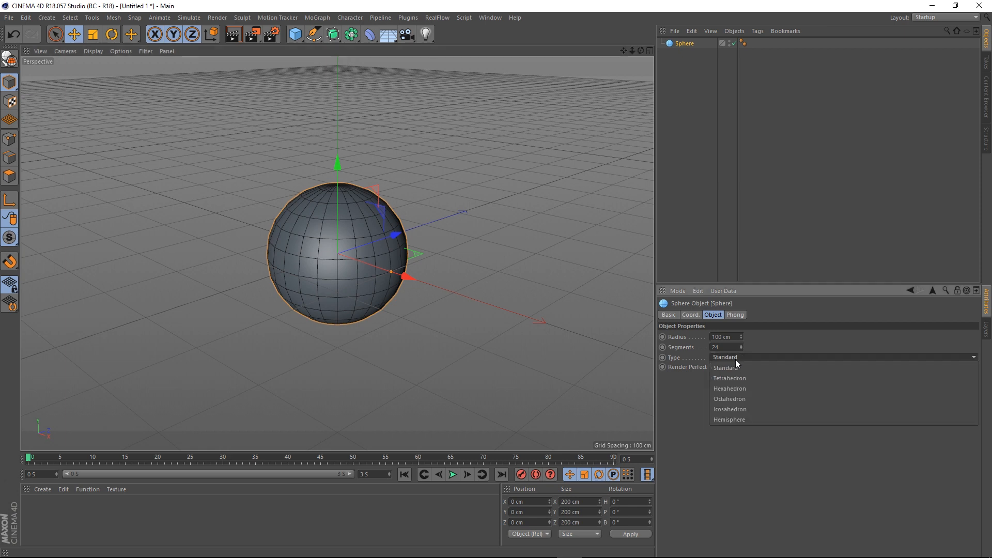
click(738, 388)
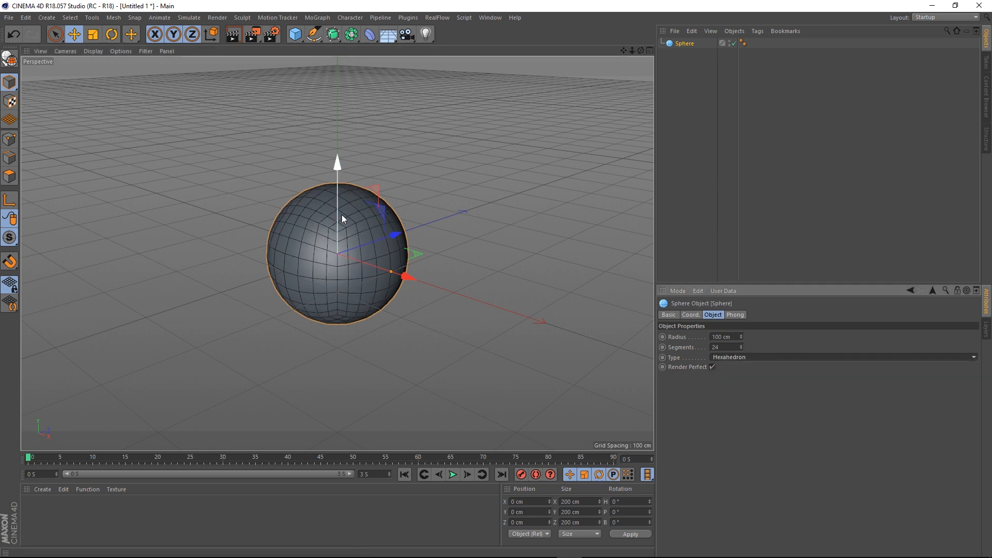
click(755, 359)
click(724, 368)
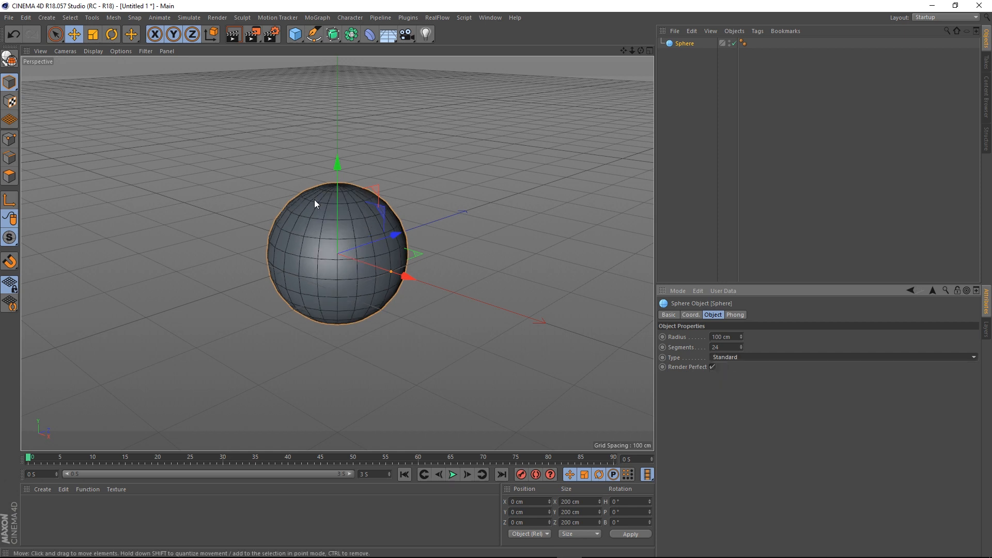
alt+drag(346, 213, 446, 257)
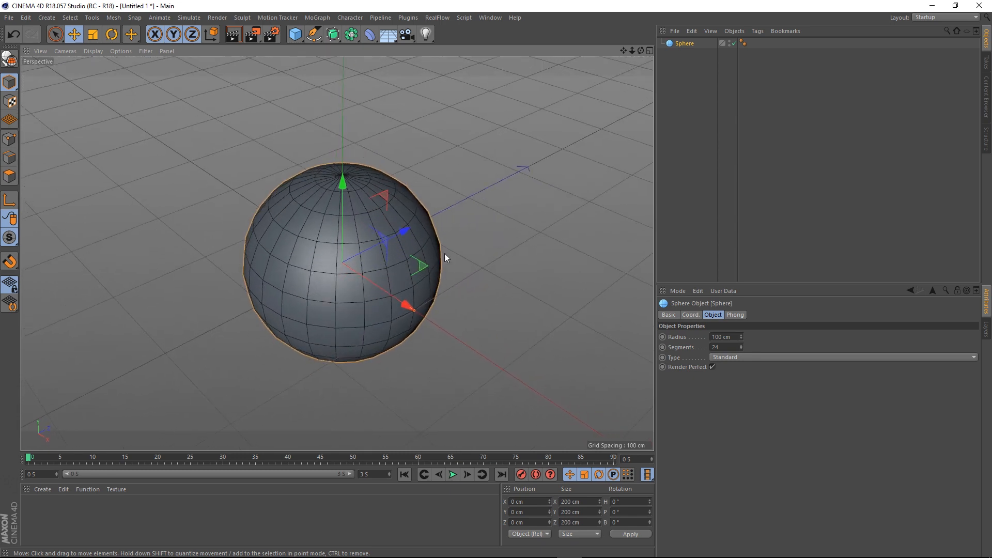
Set the sphere's type to Hexahedron and its segments to 100.
click(739, 358)
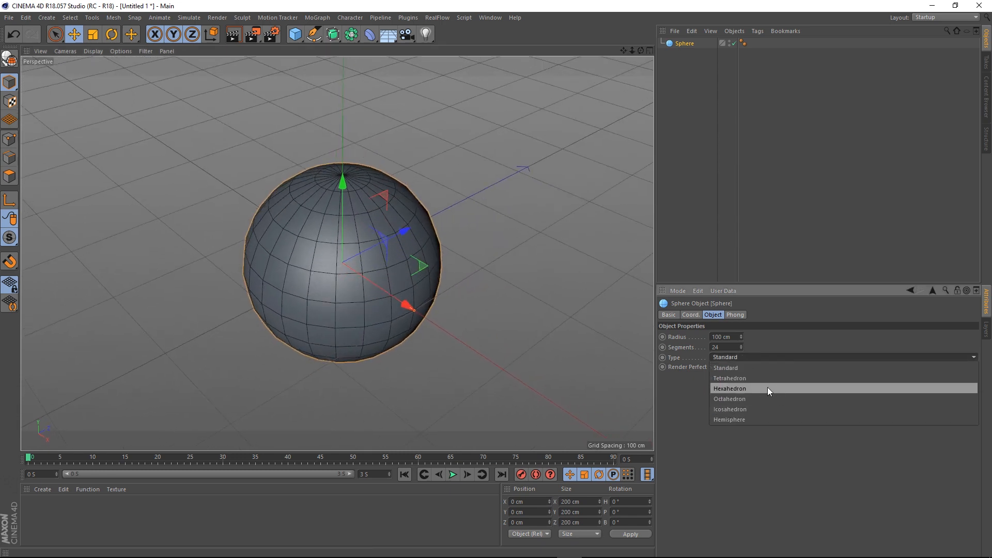
click(733, 388)
scroll(346, 234, down, 2)
mouse_move(343, 280)
alt+mouse_down()
mouse_move(339, 250)
mouse_move(343, 275)
alt+mouse_up()
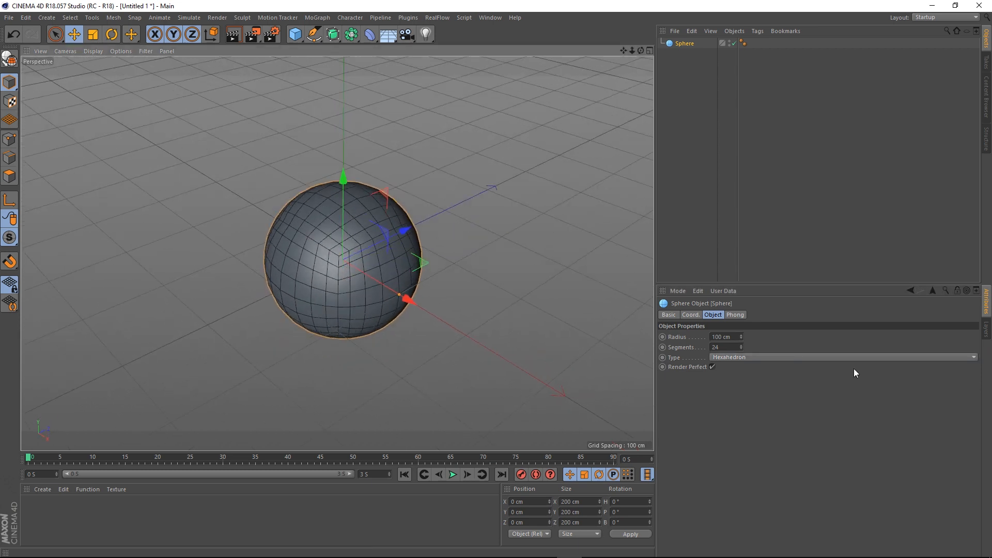
click(727, 347)
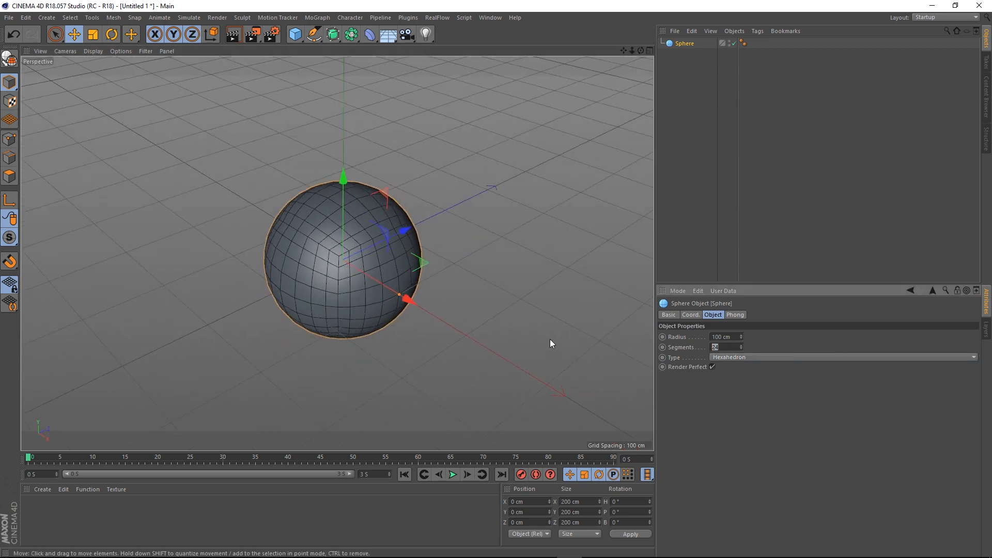
text(100)
key(Return)
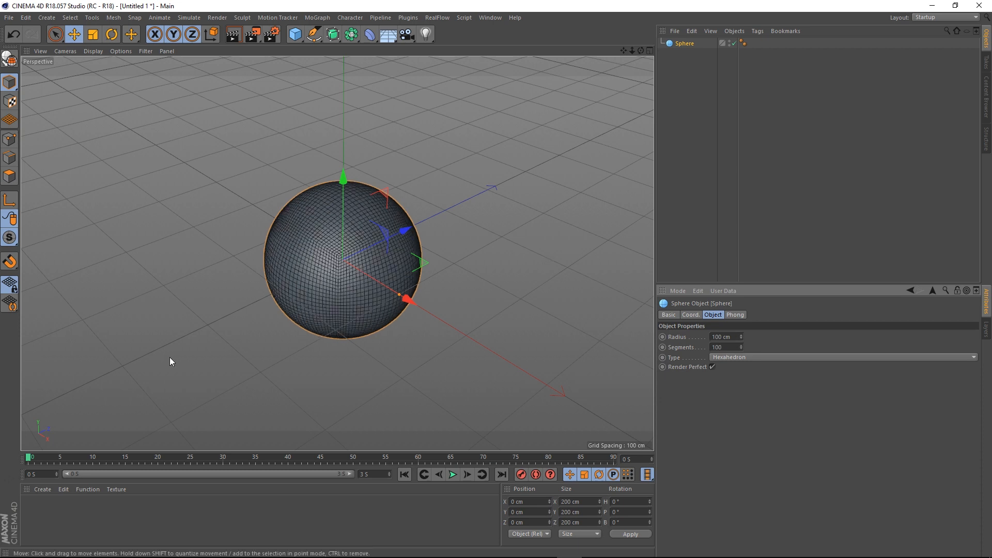
scroll(405, 290, up, 2)
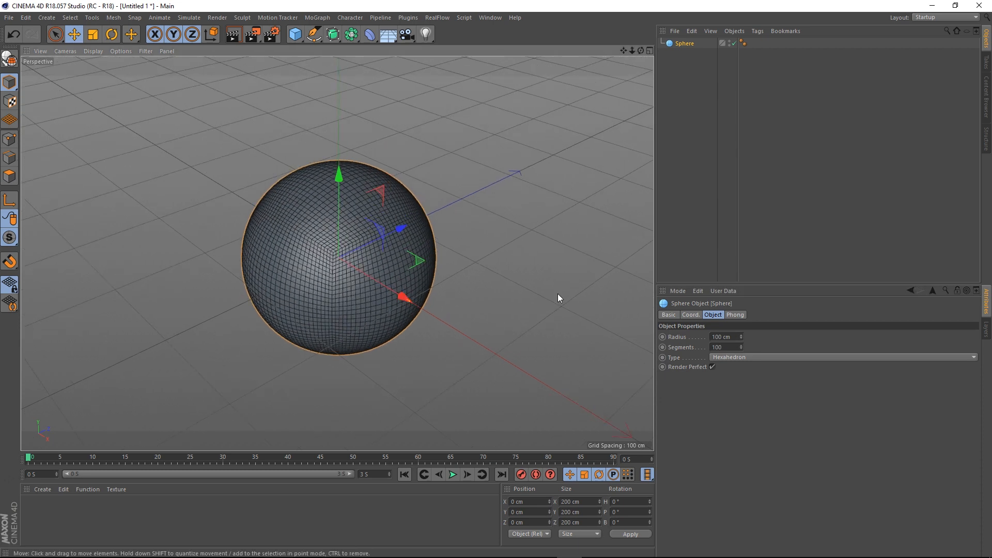
Try a radius of 1 cm on the sphere and inspect it up close.
click(739, 336)
text(1)
key(Return)
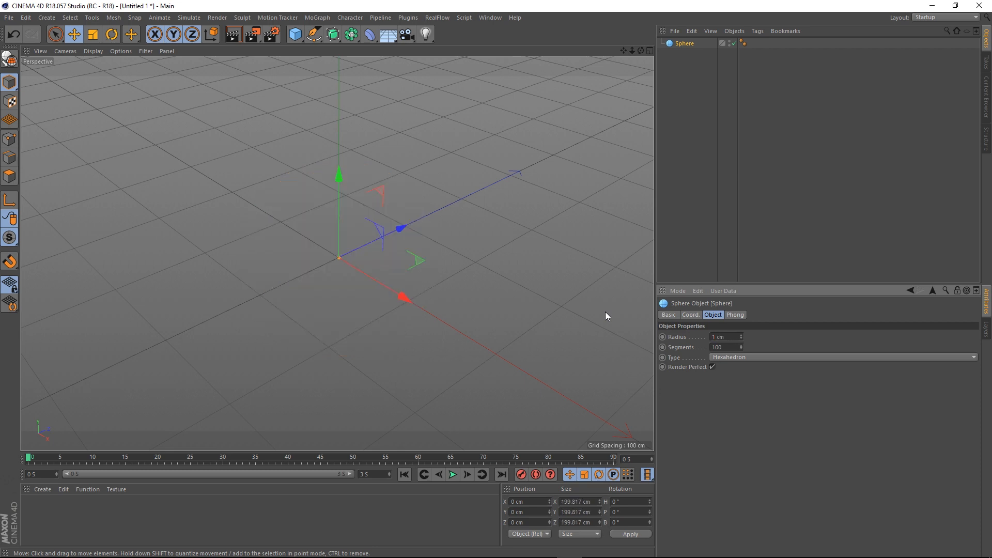
scroll(328, 281, up, 4)
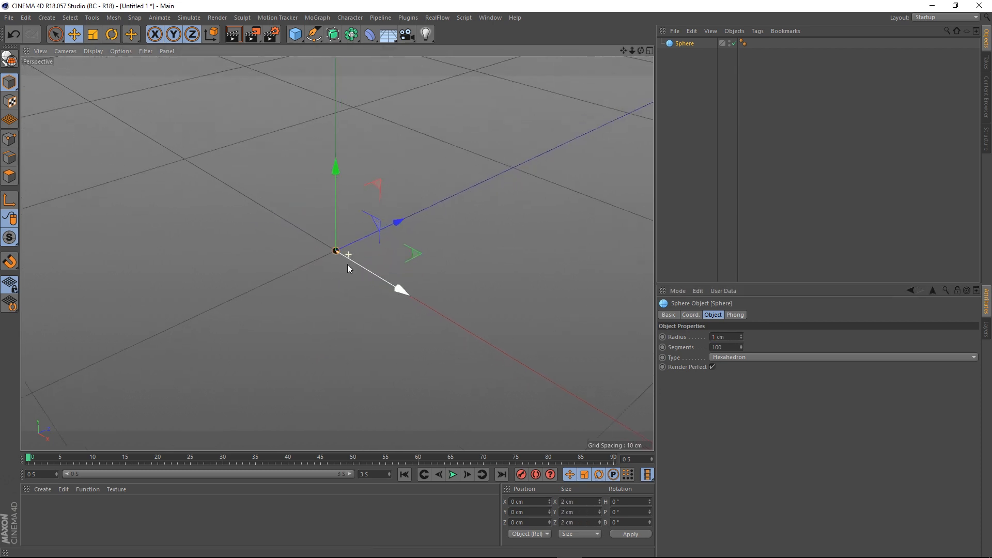
scroll(348, 265, up, 5)
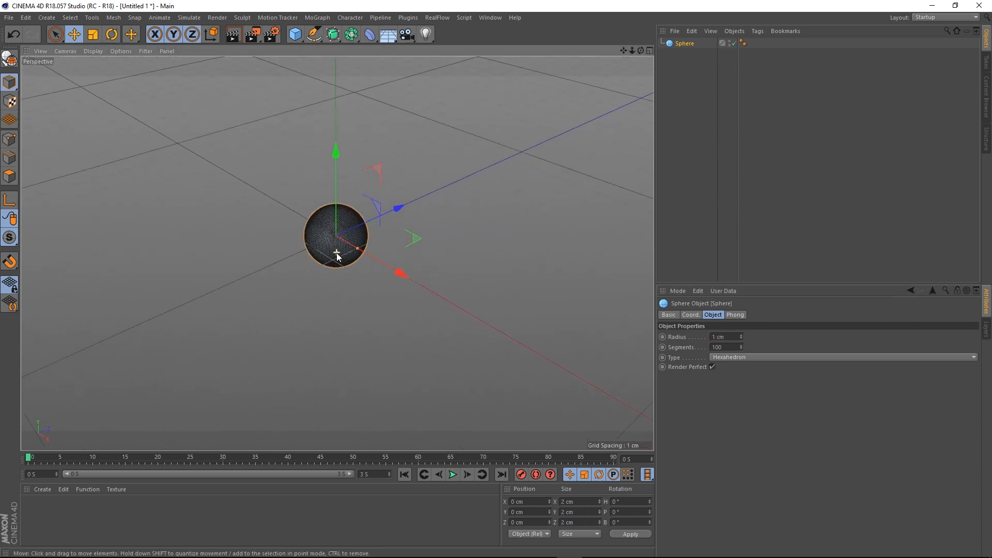
scroll(337, 251, up, 4)
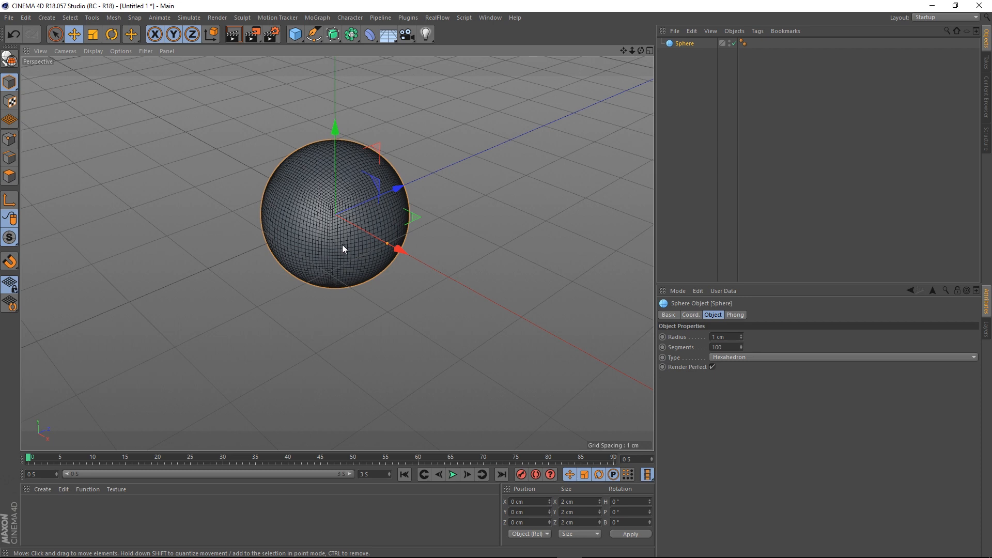
scroll(342, 246, down, 2)
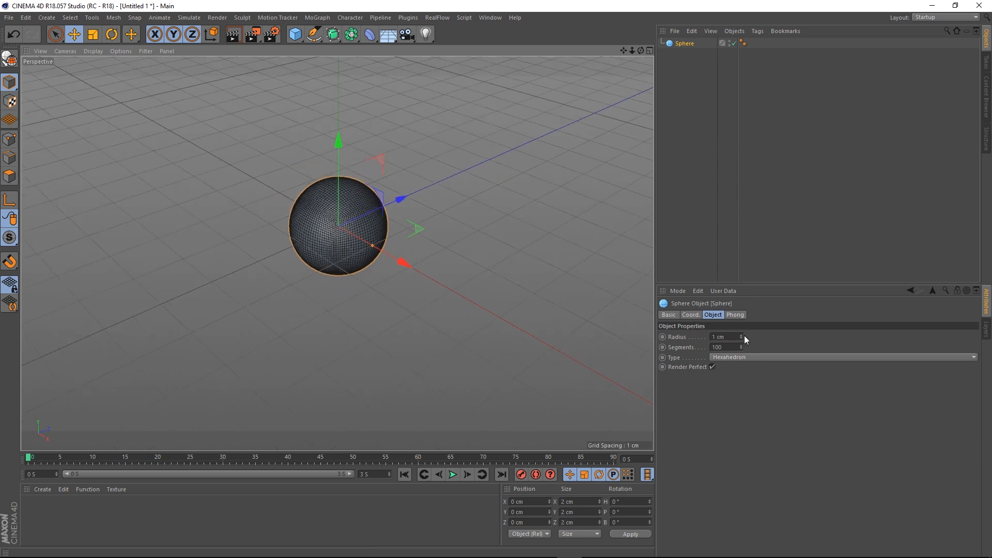
Undo the sphere's radius change, then try resizing it with its radius handle and undo that as well.
key(ctrl+z)
scroll(428, 317, down, 5)
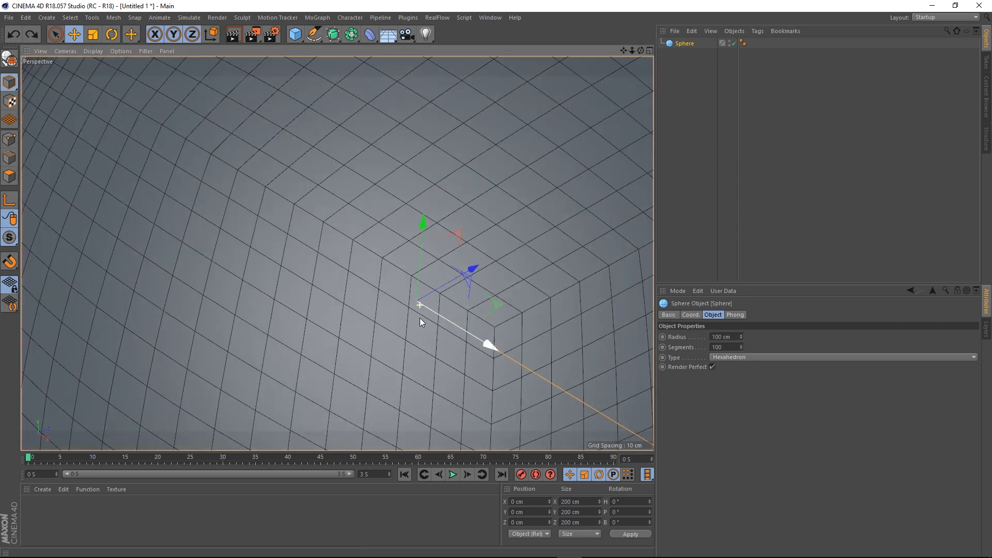
scroll(432, 320, down, 3)
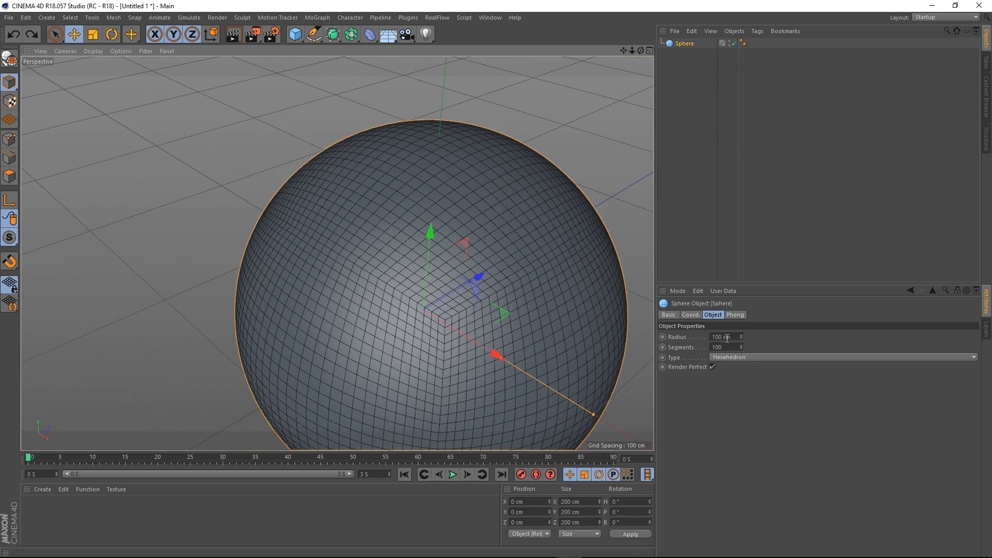
scroll(540, 382, down, 2)
scroll(570, 397, down, 2)
drag(575, 404, 553, 405)
key(ctrl+z)
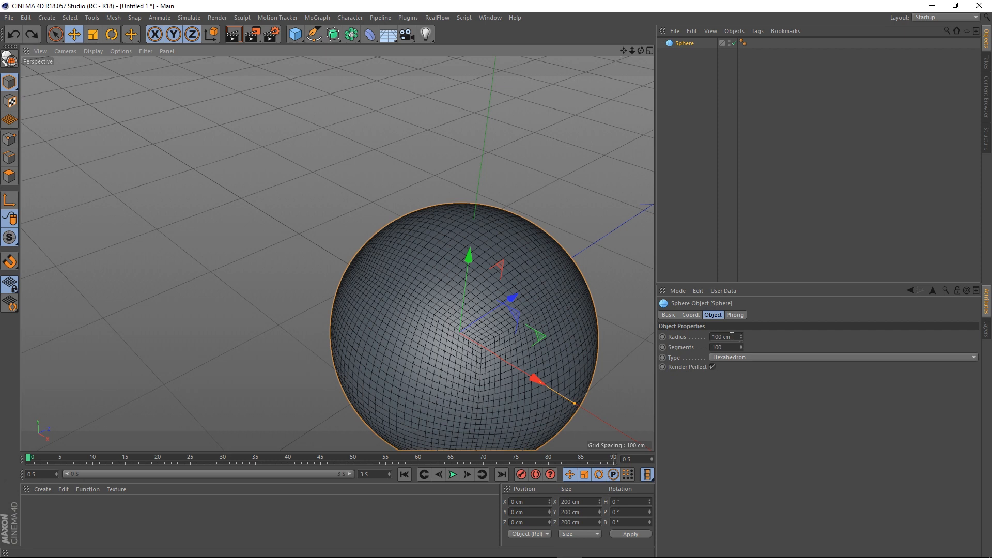
Set the sphere's radius to 1 cm and bring it into close view.
drag(731, 336, 713, 337)
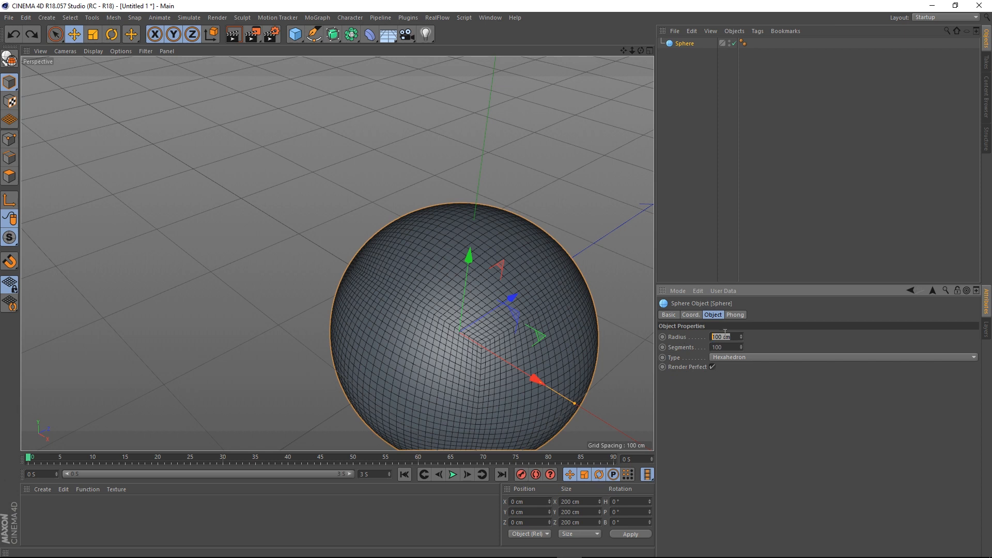
text(1)
key(Return)
scroll(482, 356, up, 10)
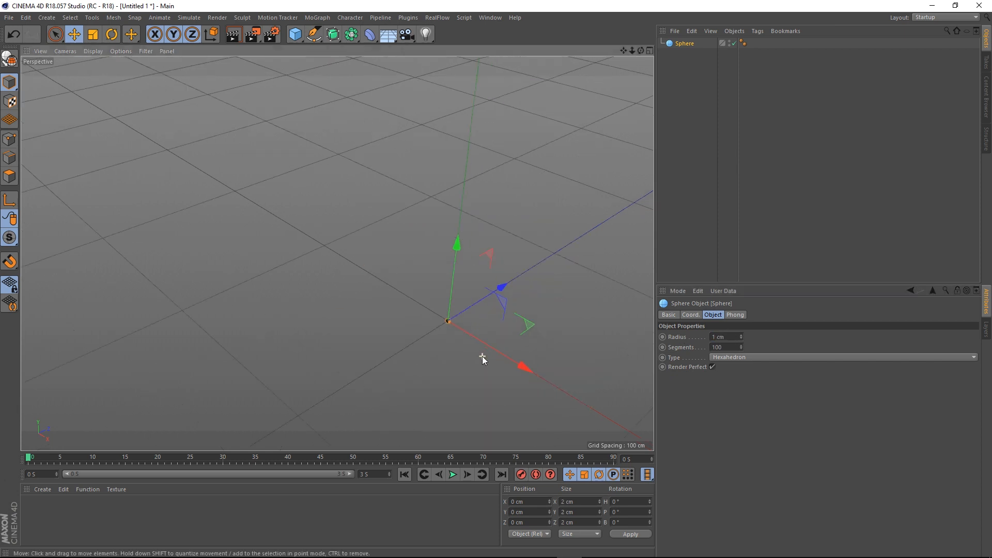
scroll(454, 327, up, 6)
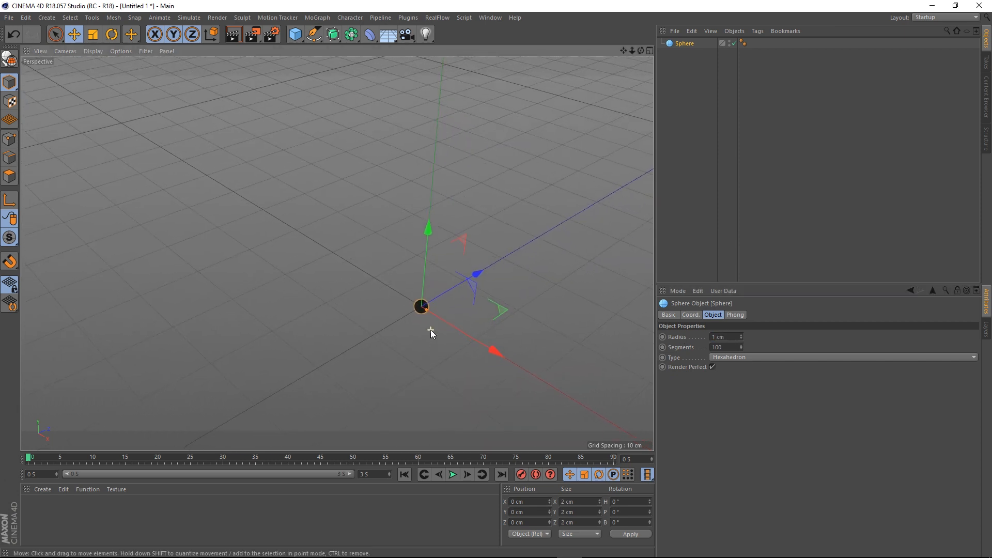
Add a plane object to the scene beneath the sphere.
scroll(423, 315, up, 10)
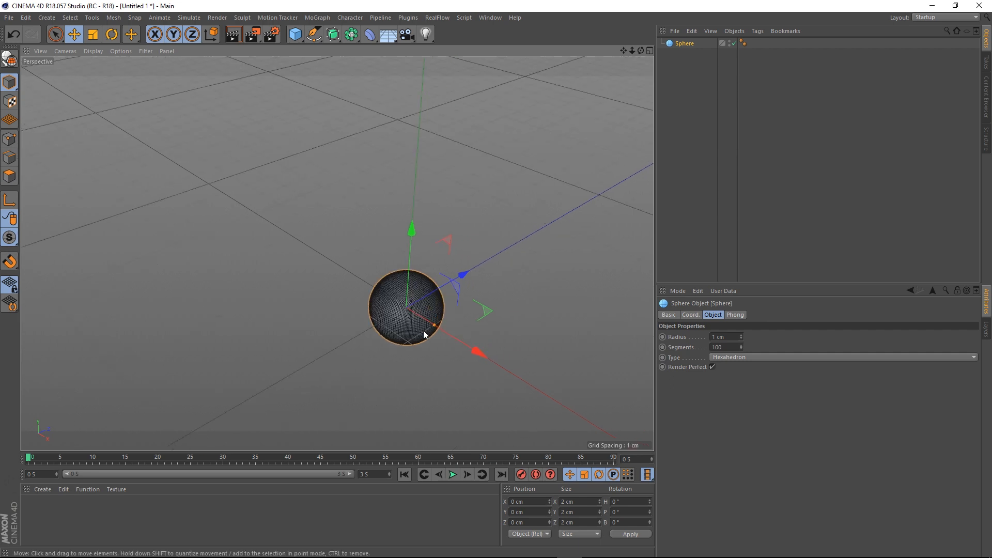
alt+drag(494, 302, 463, 329)
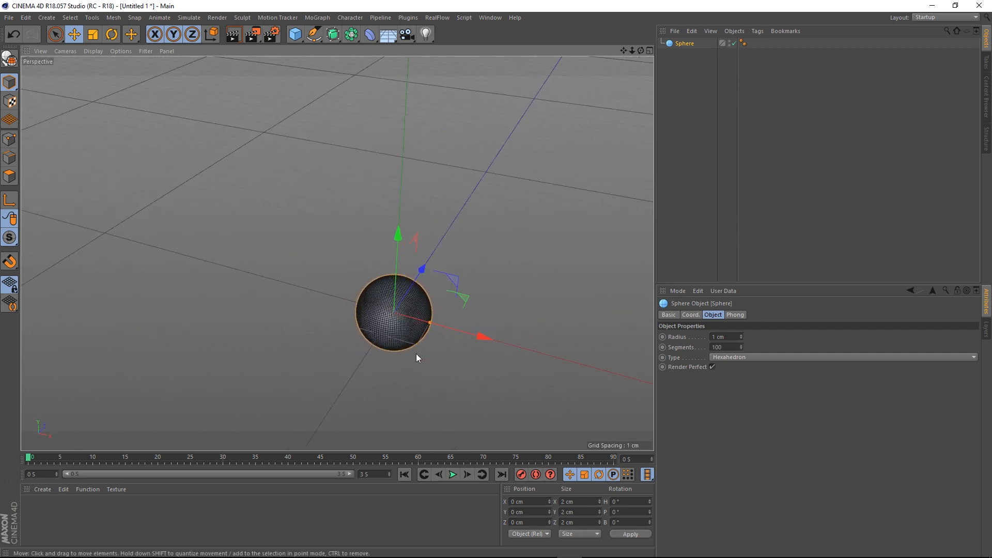
alt+middle_drag(416, 353, 394, 329)
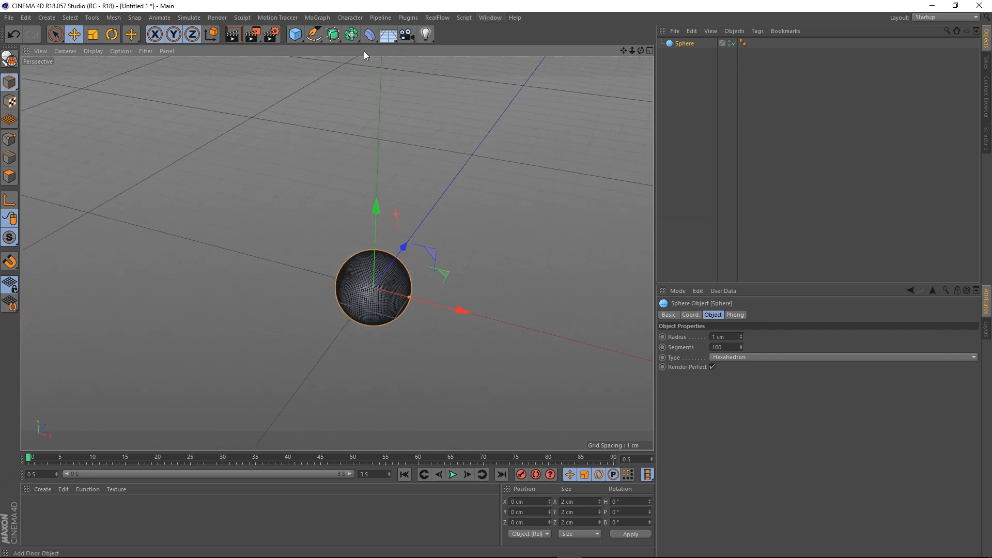
drag(295, 34, 383, 70)
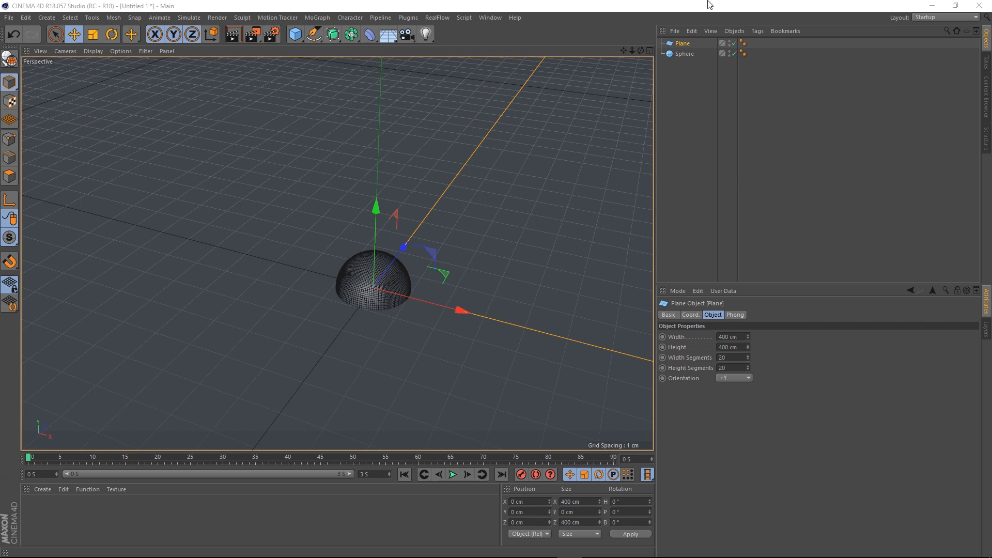
Set the plane's width and height to 30 cm, with 1 width segment and 1 height segment.
click(742, 336)
text(30)
key(Tab)
text(3)
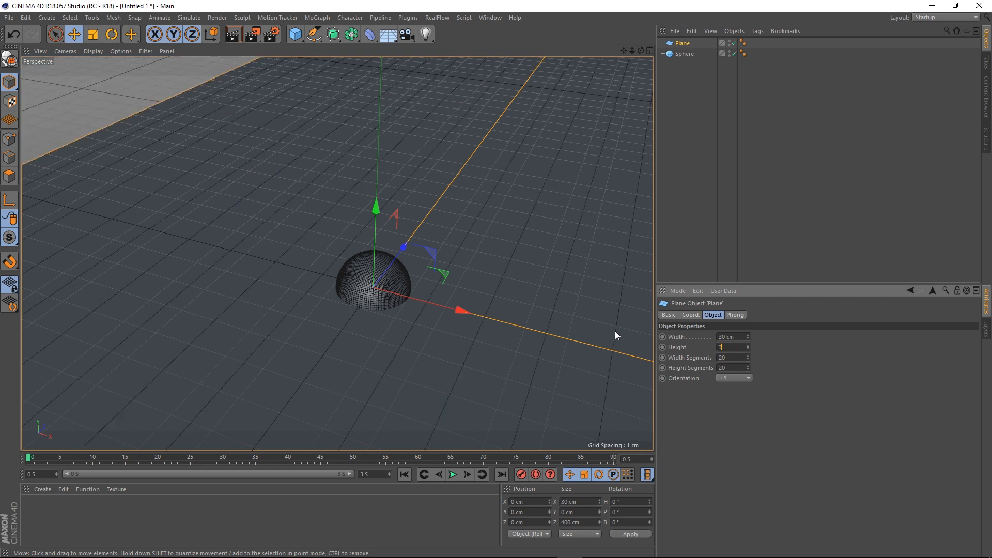
text(0)
key(Tab)
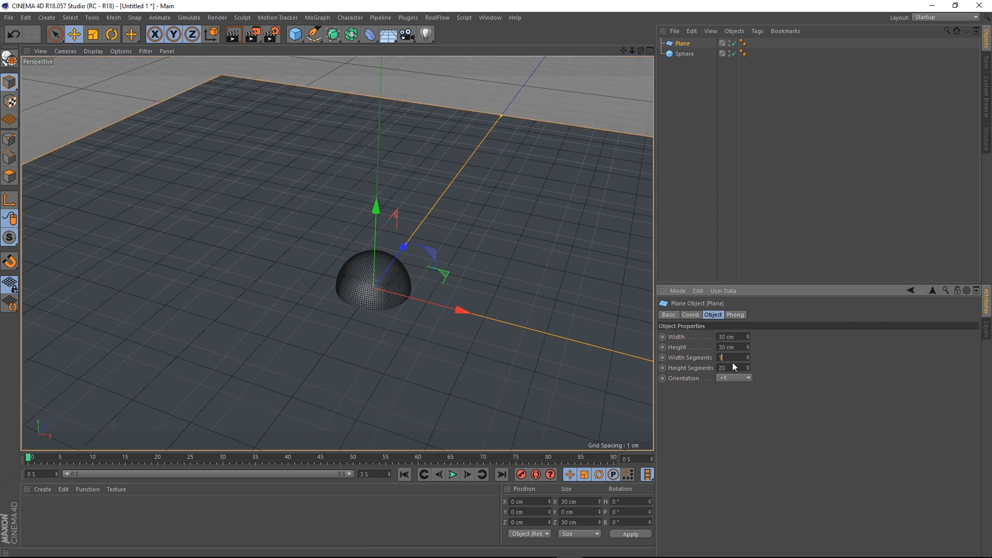
text(1)
key(Tab)
text(1)
key(Tab)
In the front view, raise the sphere along Y by about 1.1 cm so it clears the plane.
scroll(395, 335, up, 5)
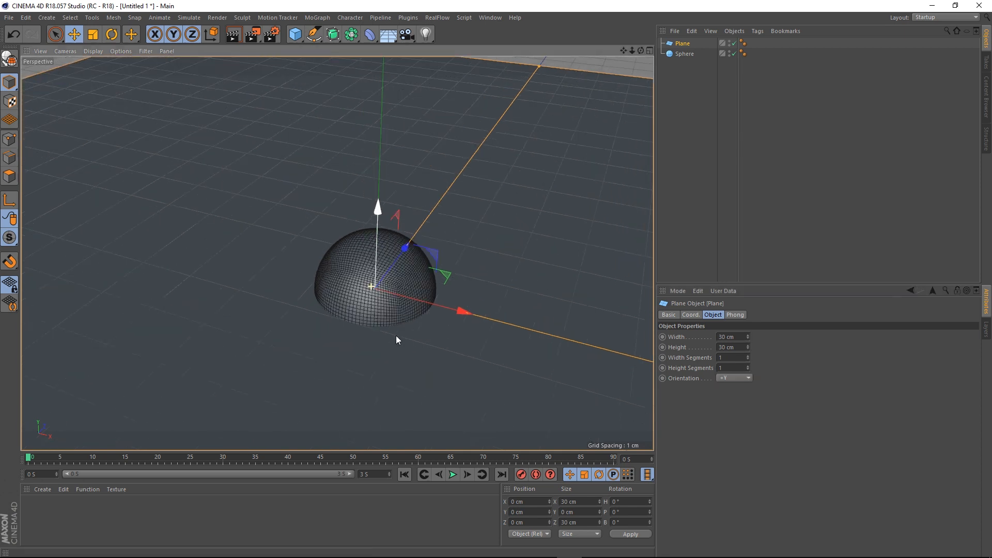
mouse_move(359, 294)
alt+mouse_down()
mouse_move(380, 316)
mouse_move(451, 308)
alt+mouse_up()
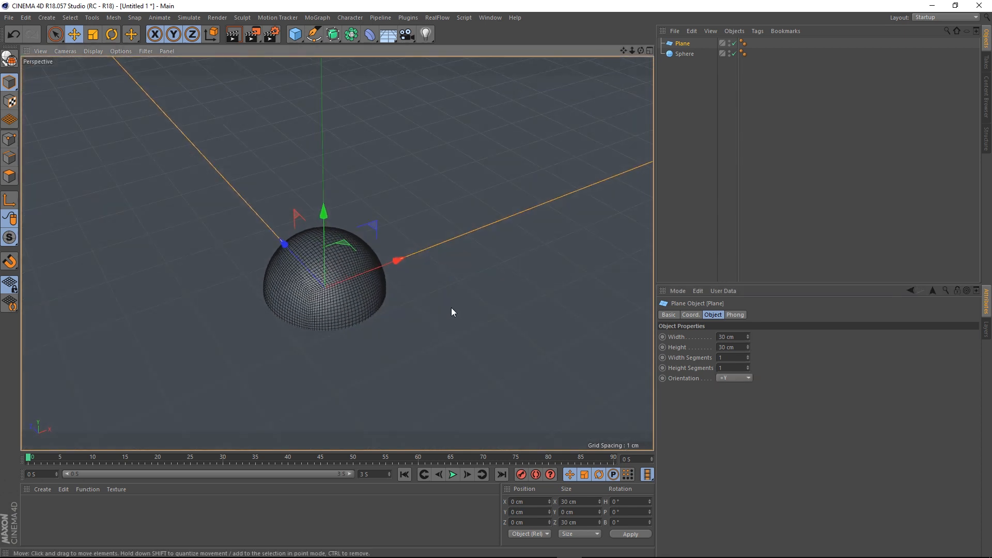
alt+middle_drag(303, 310, 331, 308)
scroll(363, 307, down, 4)
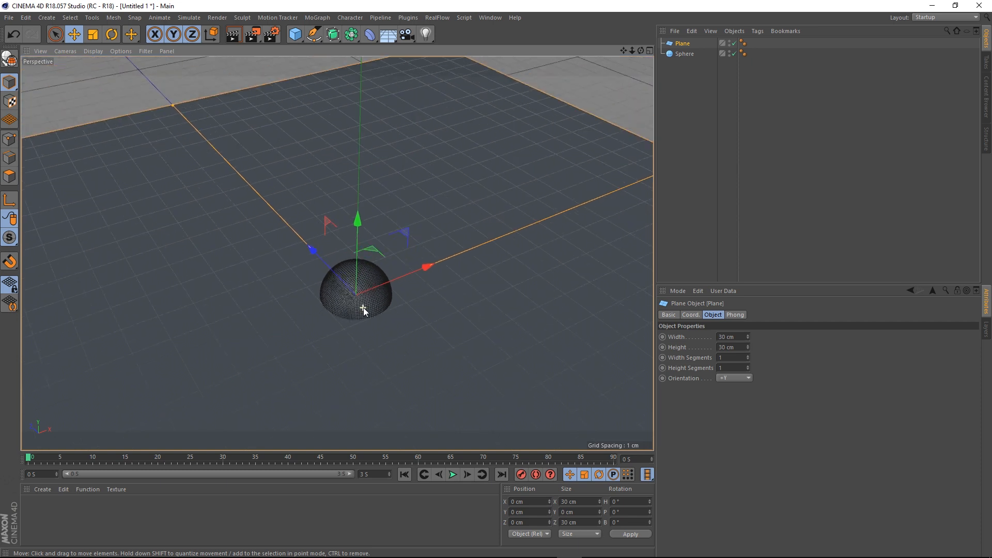
alt+drag(369, 310, 255, 309)
scroll(396, 306, up, 2)
scroll(396, 306, up, 2)
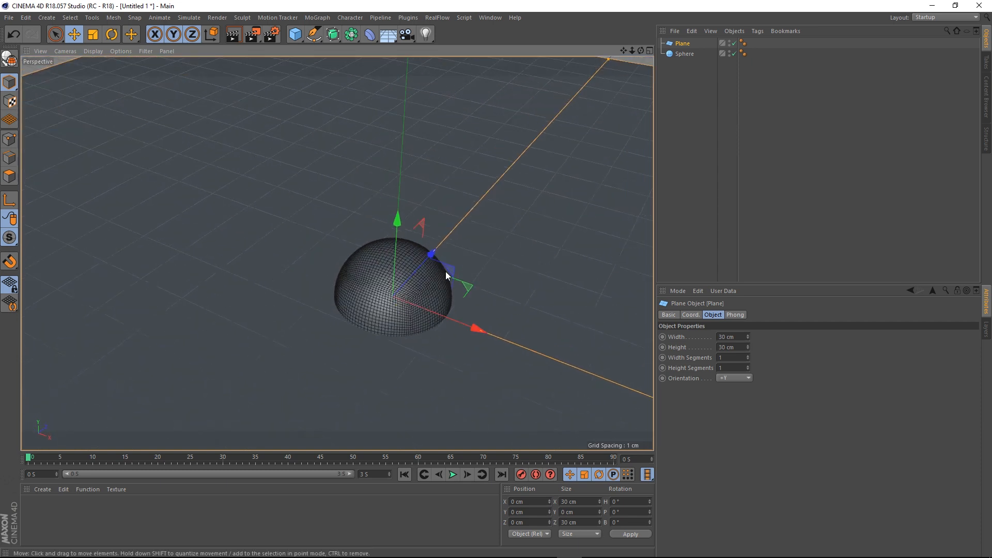
click(687, 53)
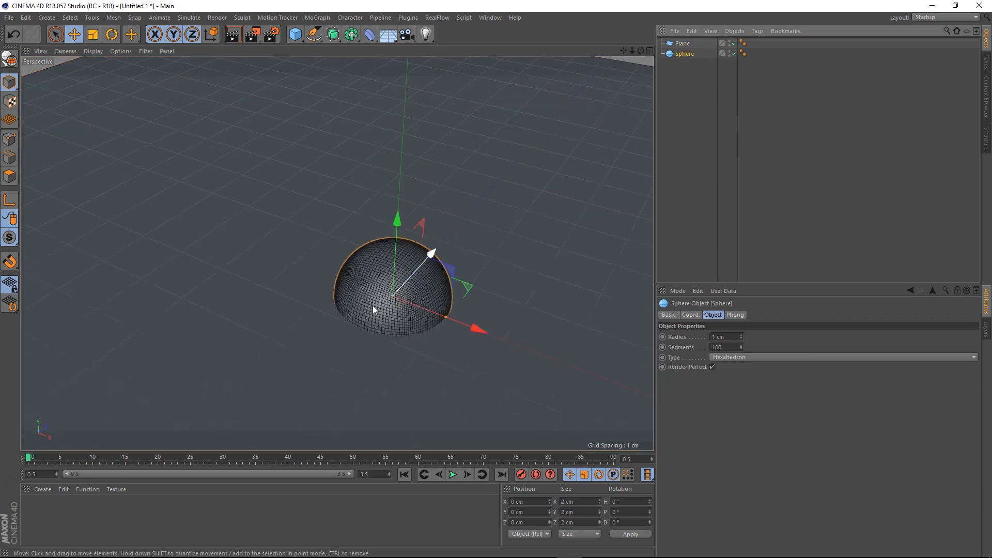
middle_click(403, 309)
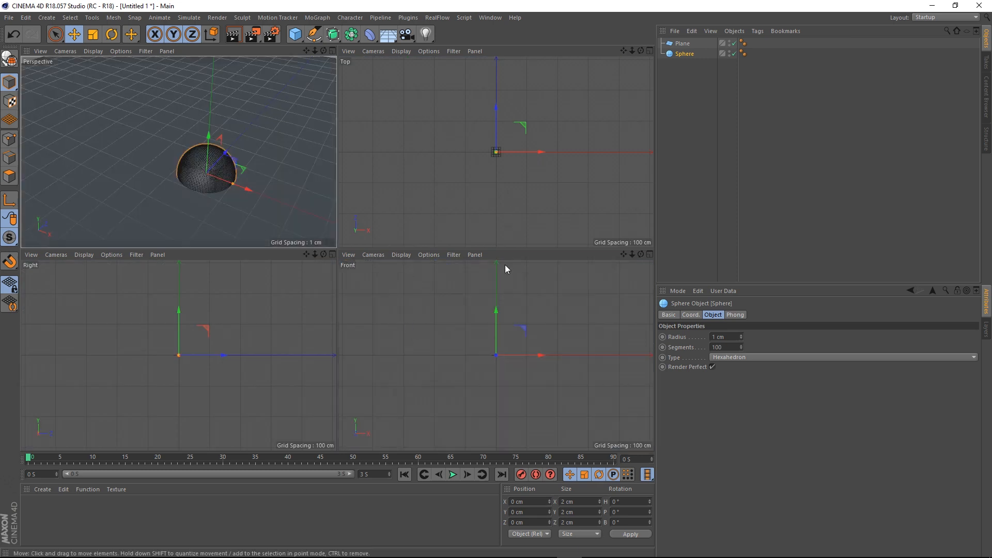
middle_click(493, 358)
scroll(298, 261, up, 6)
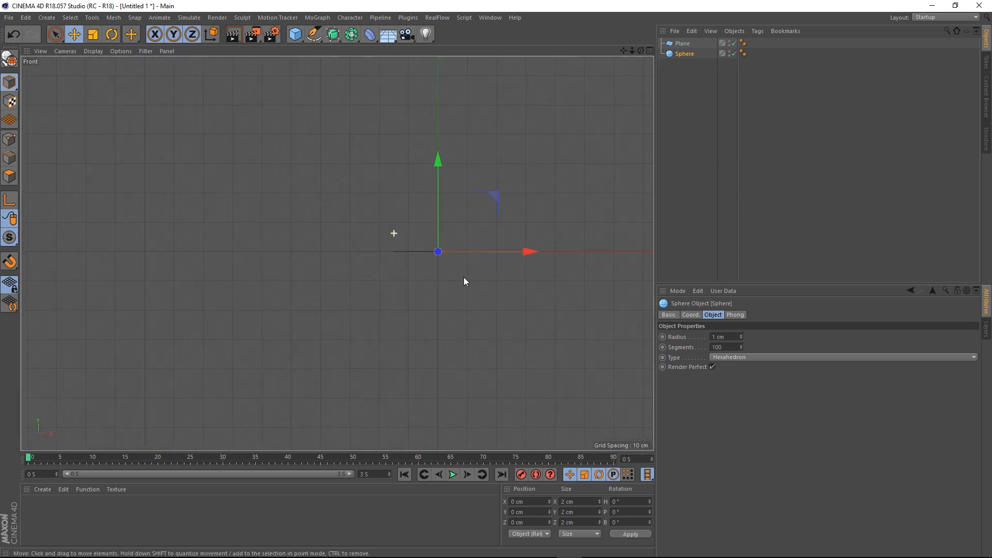
scroll(393, 227, up, 4)
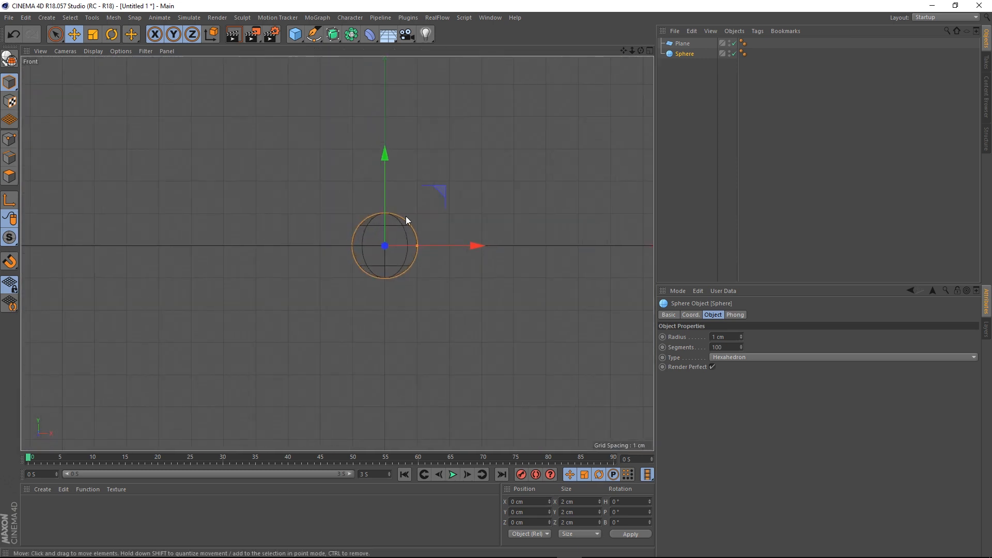
scroll(398, 216, up, 2)
drag(369, 185, 367, 117)
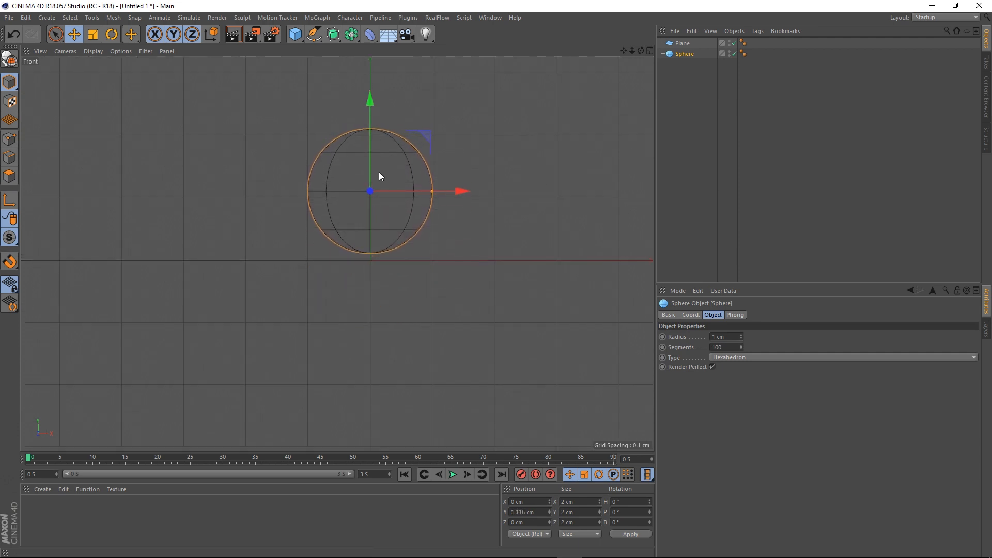
Return to the perspective view, add a Displacer deformer and make it a child of the sphere.
scroll(378, 252, down, 5)
middle_click(248, 197)
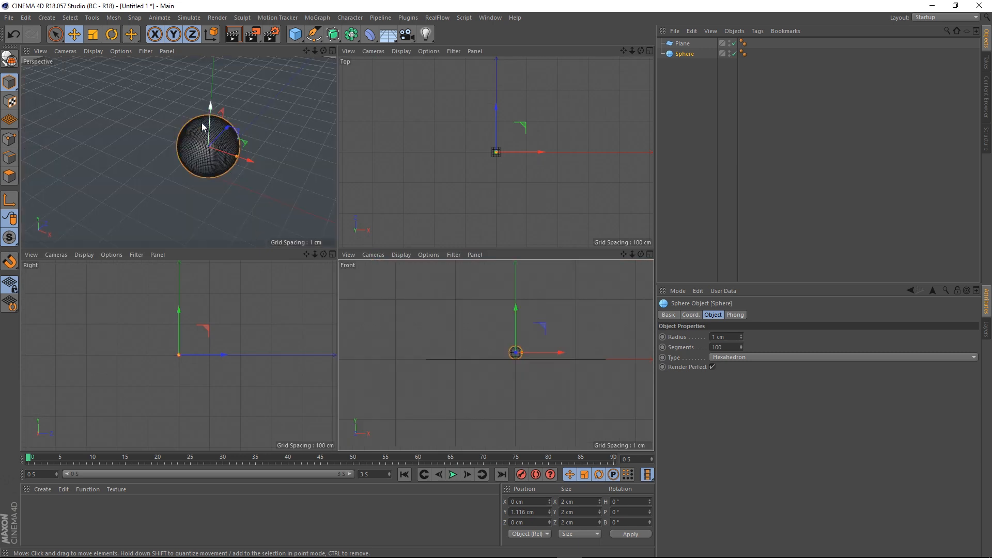
middle_click(232, 148)
scroll(498, 243, down, 5)
scroll(494, 249, up, 6)
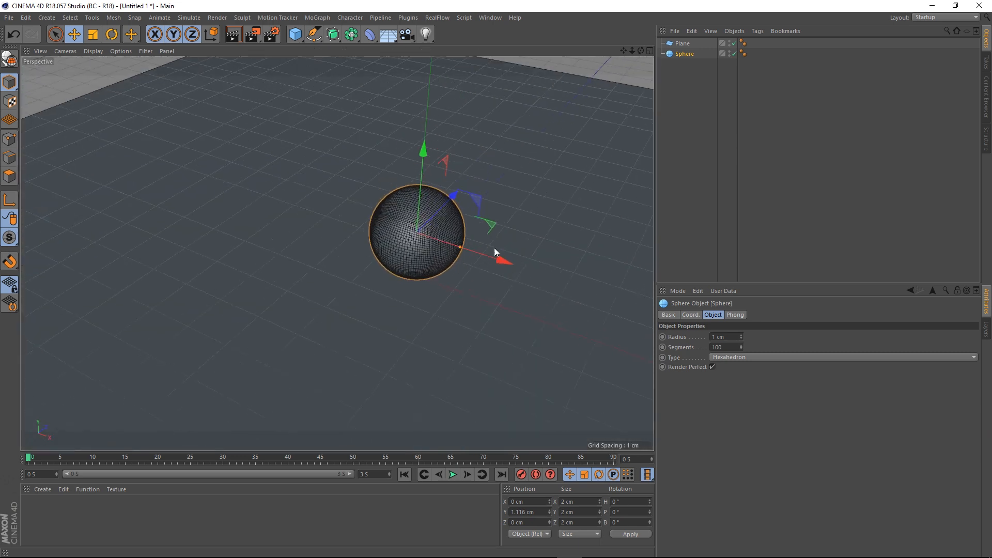
mouse_move(385, 278)
alt+mouse_down()
mouse_move(357, 259)
mouse_move(365, 262)
alt+mouse_up()
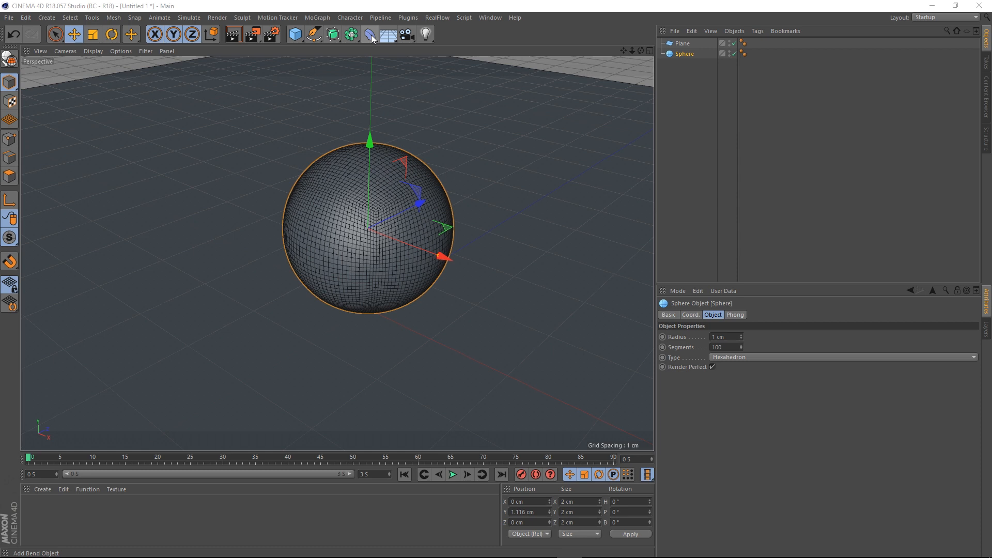
drag(371, 39, 409, 164)
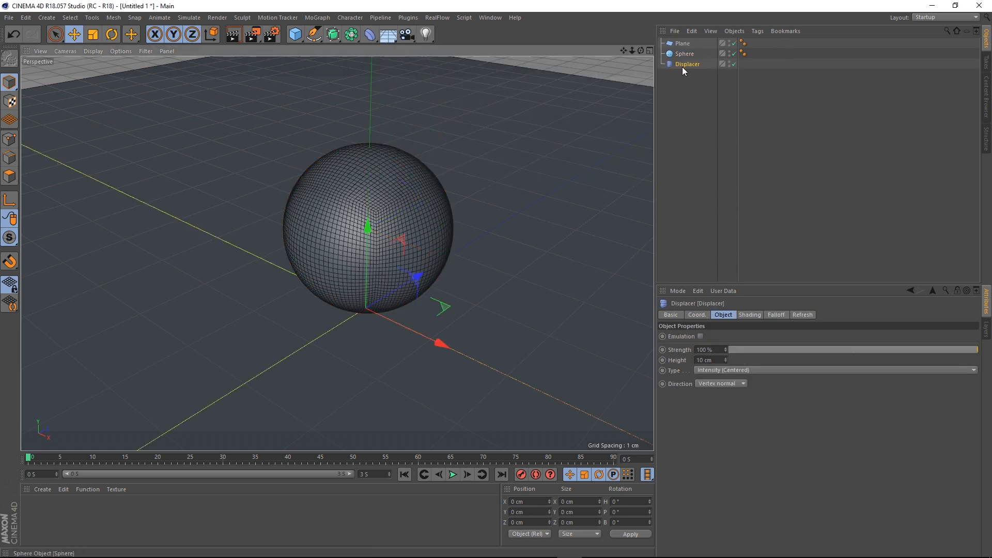
drag(686, 64, 687, 55)
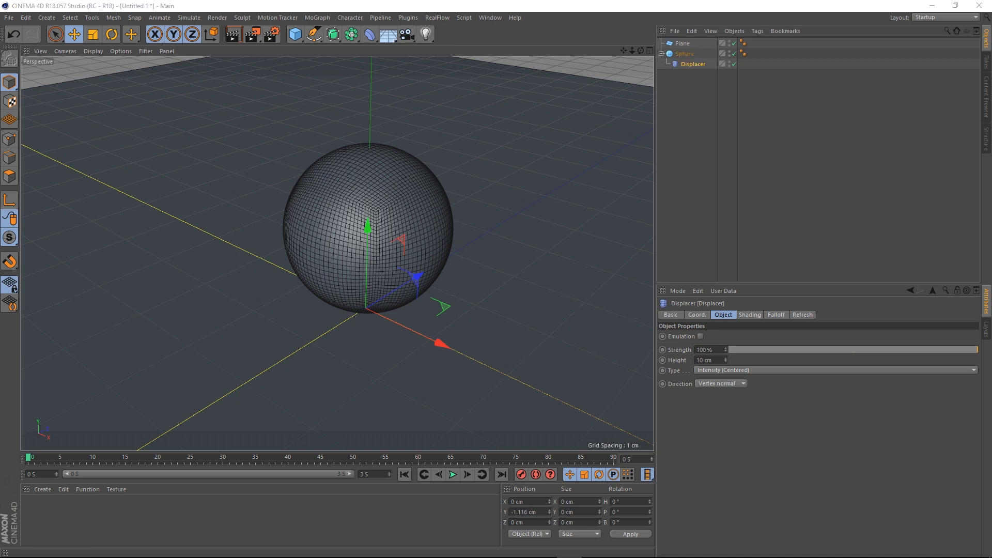
Assign a Noise shader to the Displacer's shading channel.
click(746, 315)
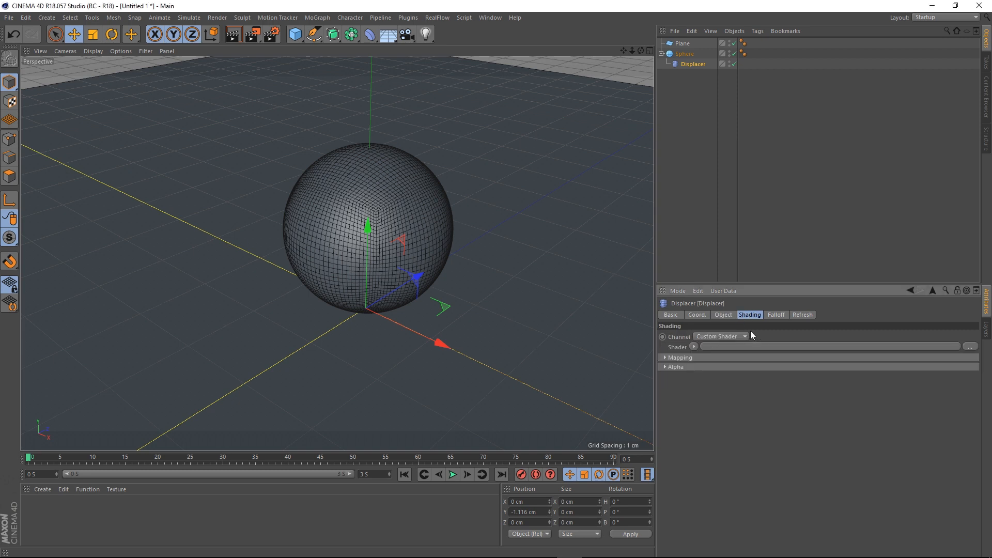
click(692, 347)
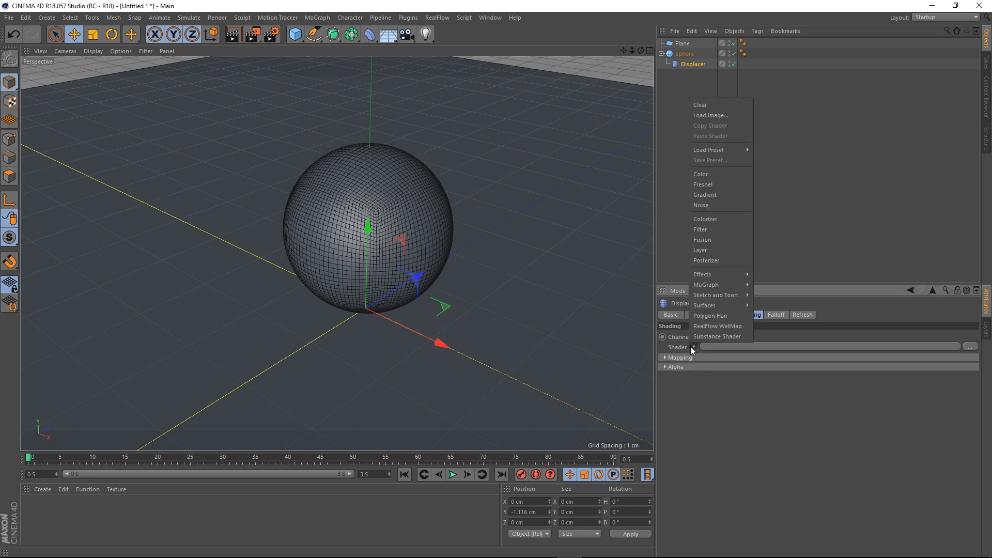
click(710, 206)
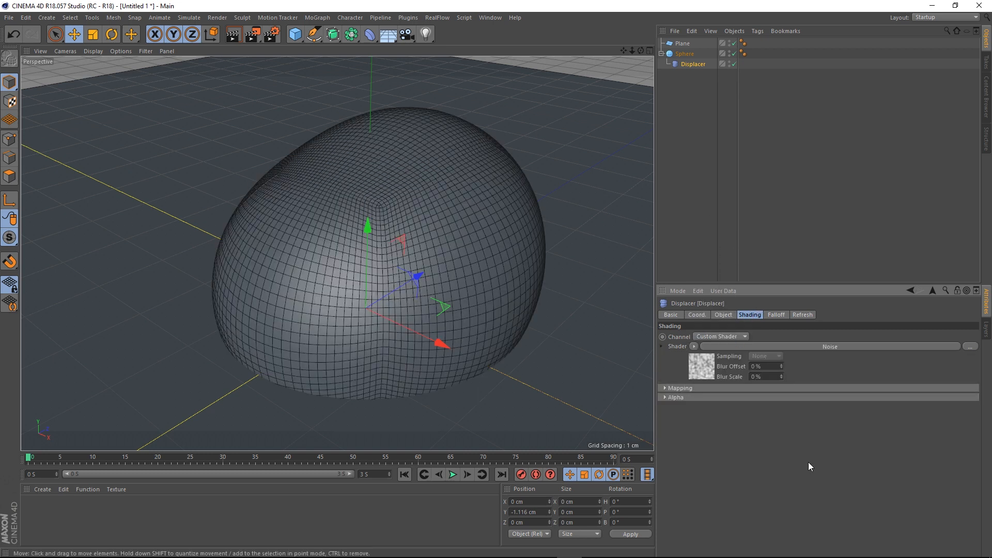
scroll(327, 269, down, 4)
scroll(341, 280, up, 3)
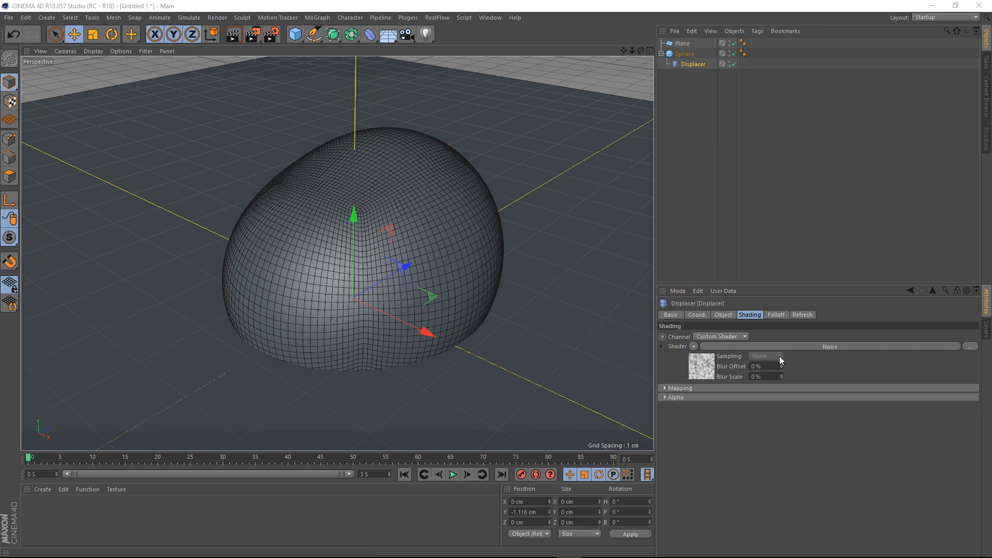
Set the Displacer noise's global scale to 1.5 %.
click(792, 346)
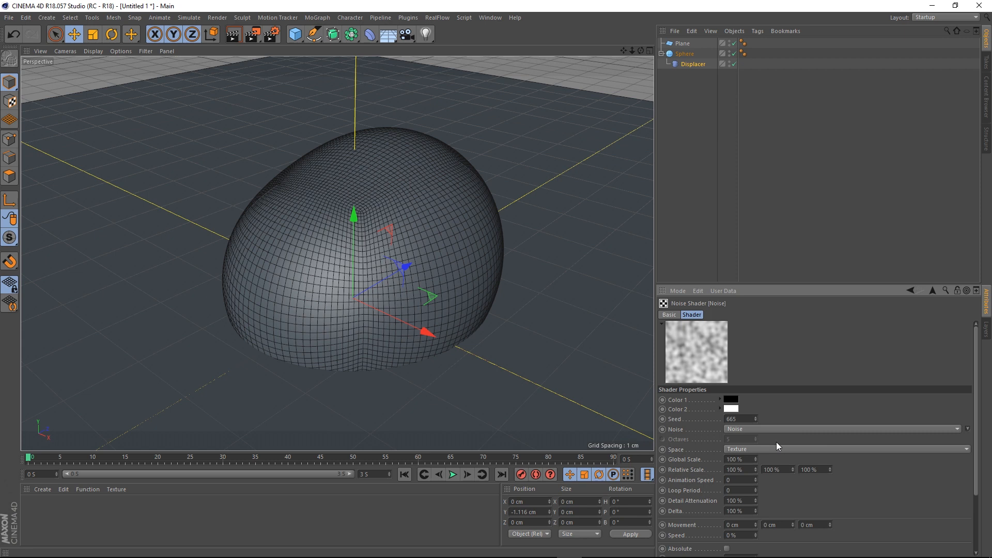
double_click(740, 463)
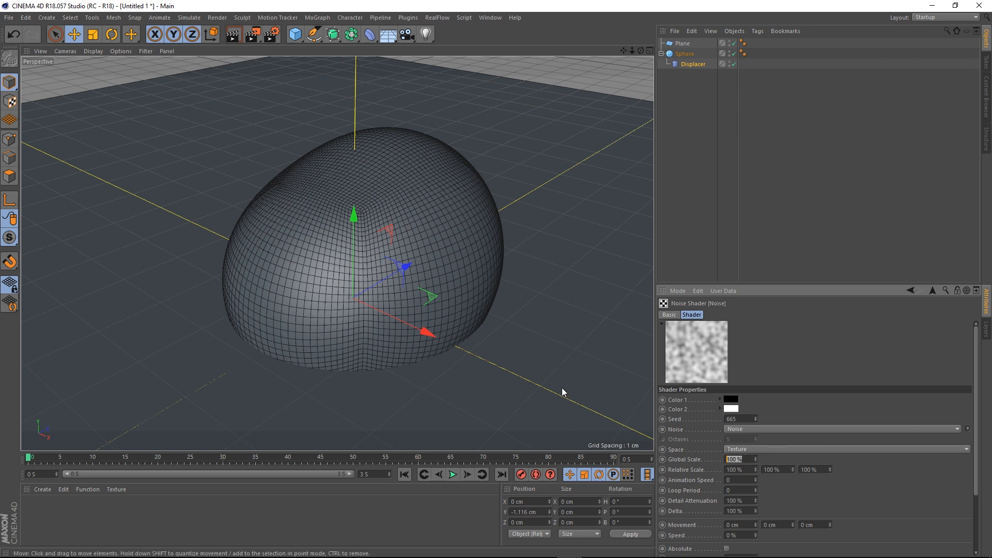
text(1.5)
key(Return)
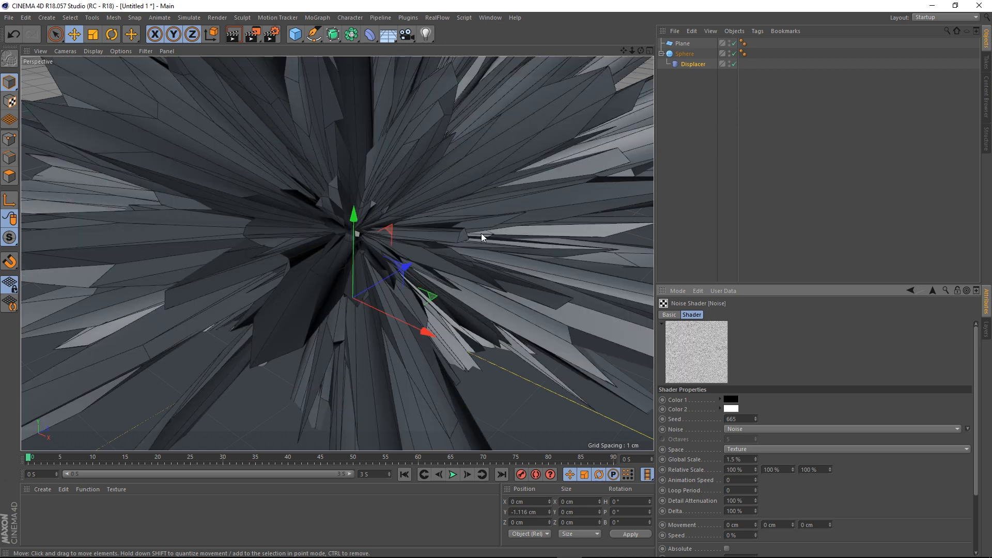
scroll(473, 258, down, 8)
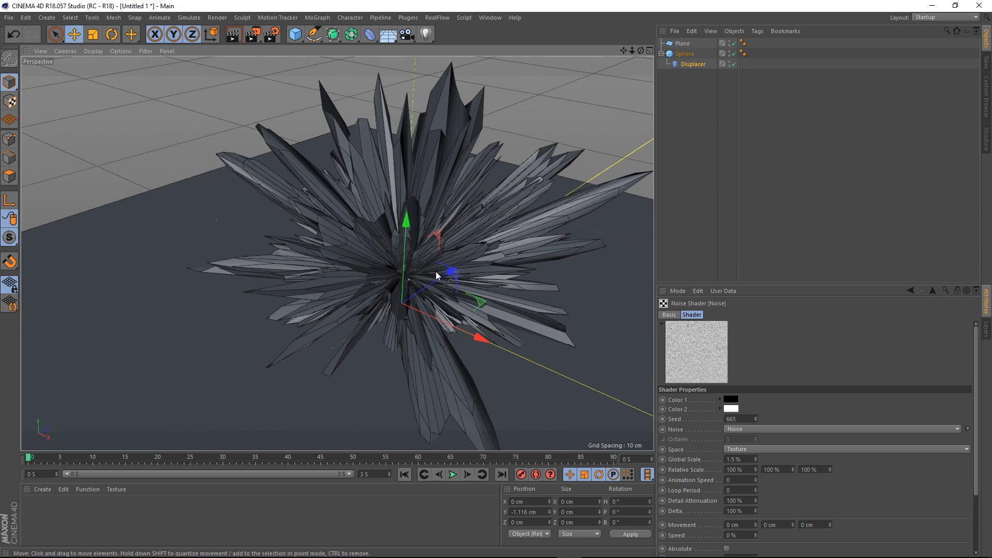
scroll(436, 271, up, 3)
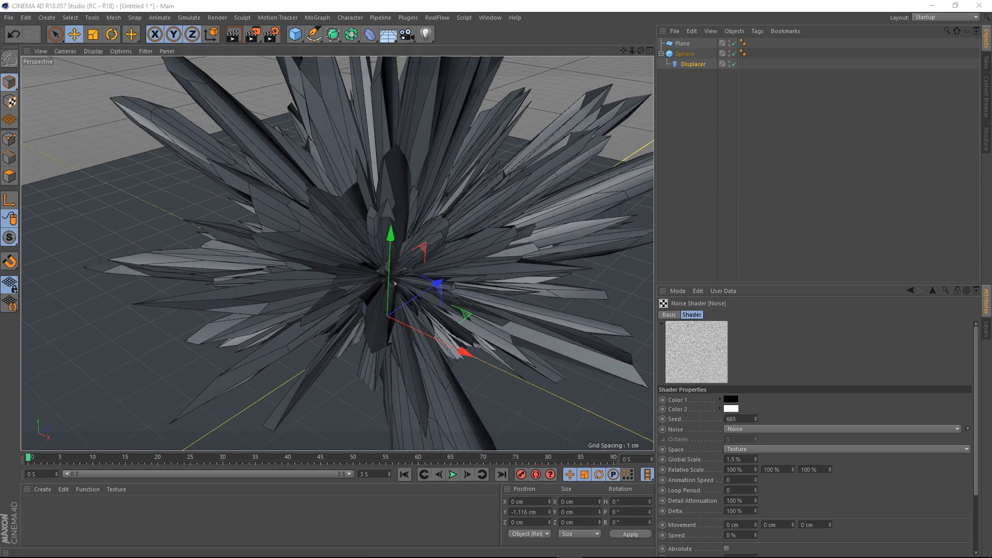
Set the Displacer's height to 0.1 cm and inspect the bumpy sphere up close.
click(689, 65)
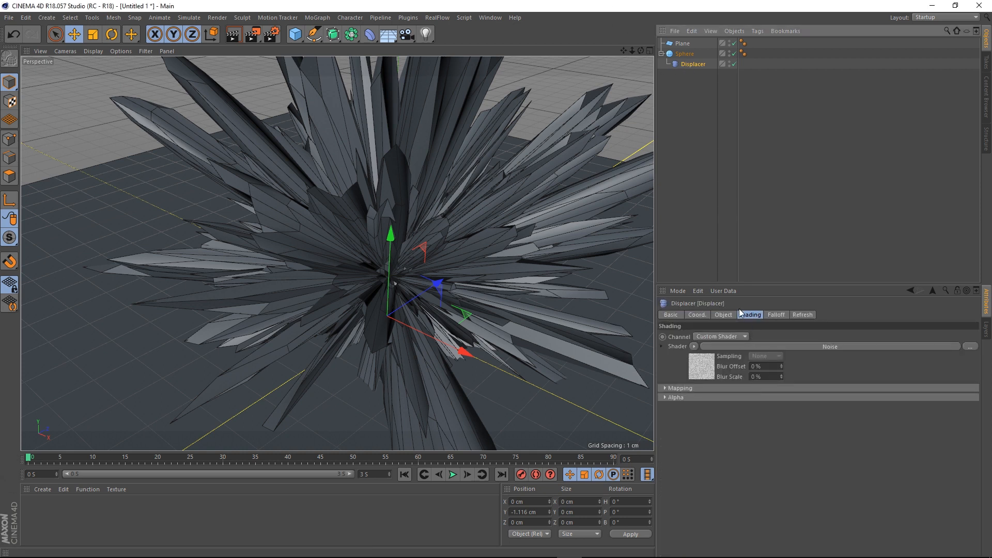
click(726, 317)
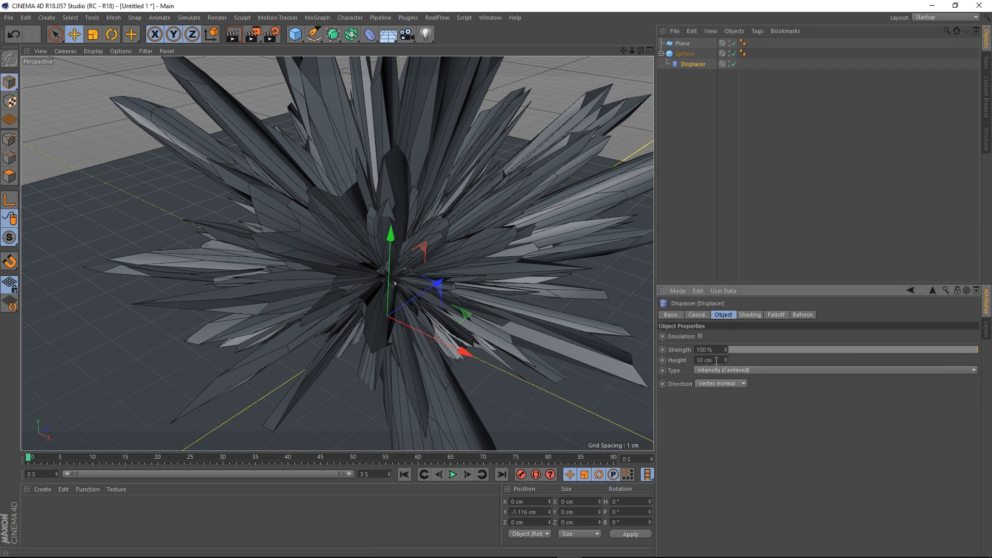
drag(717, 360, 695, 360)
text(1)
key(Return)
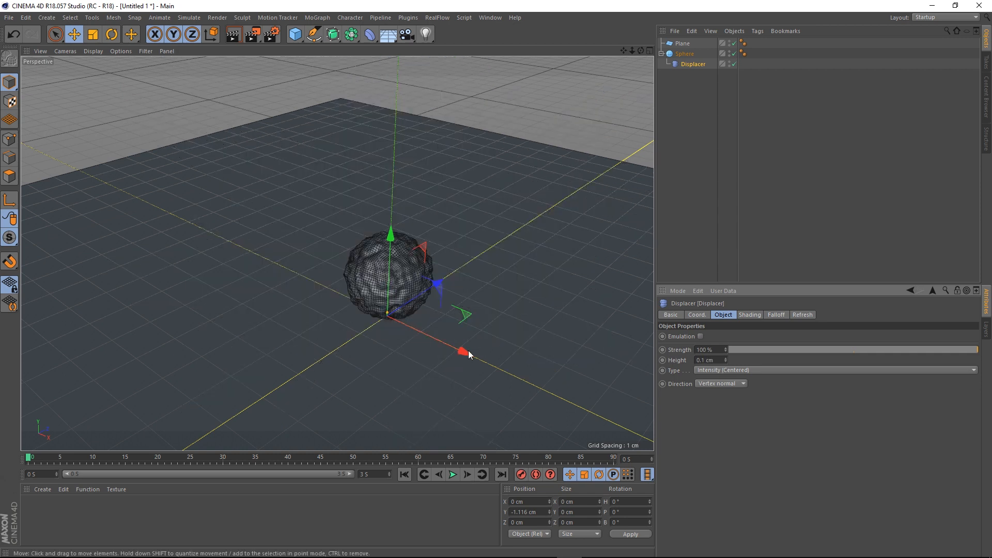
scroll(406, 277, up, 7)
mouse_move(390, 247)
alt+mouse_down()
mouse_move(405, 172)
mouse_move(377, 245)
alt+mouse_up()
scroll(379, 243, down, 3)
scroll(385, 250, up, 3)
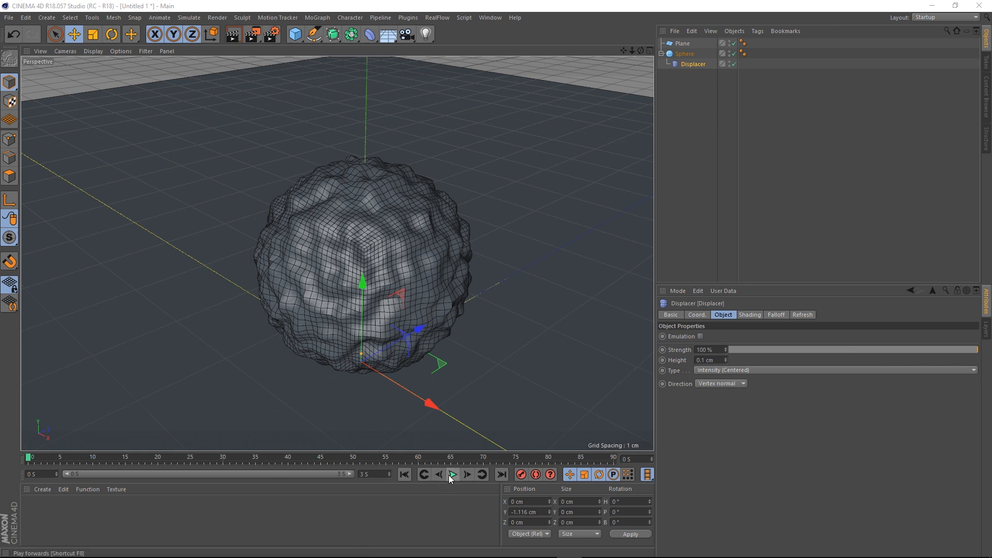
Set the project's end time to 10 seconds.
drag(371, 475, 129, 463)
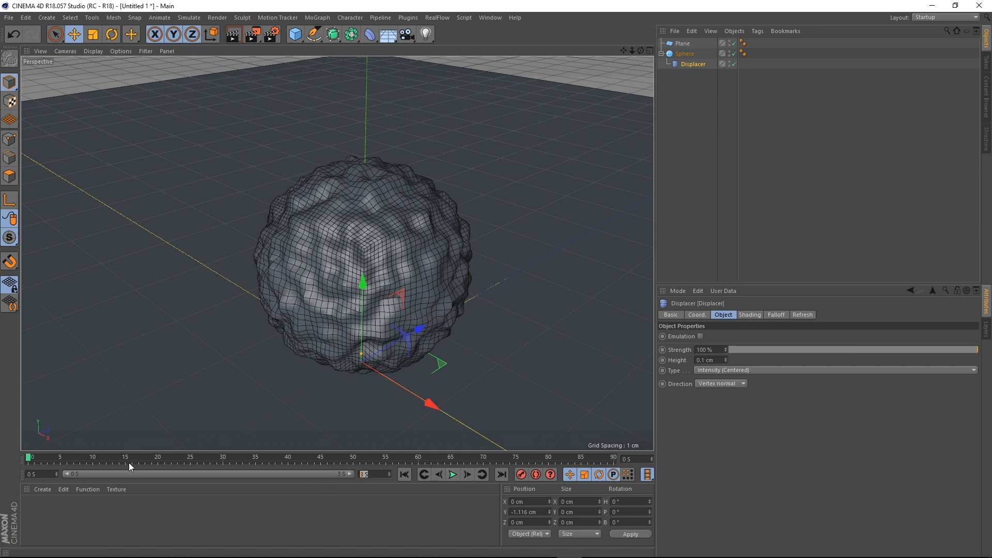
text(10)
key(Return)
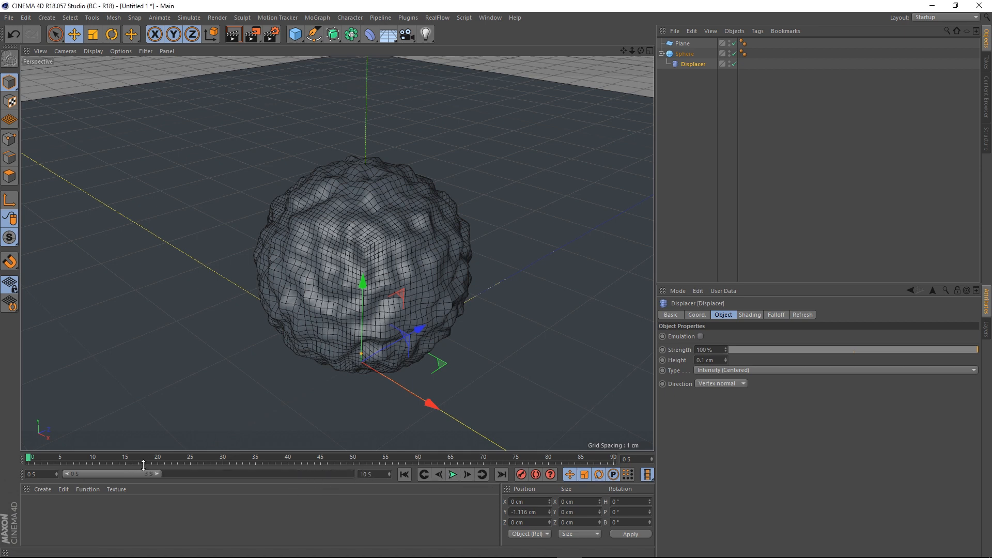
Extend the timeline's preview range to the full 10 seconds and play the animation.
drag(153, 469, 431, 474)
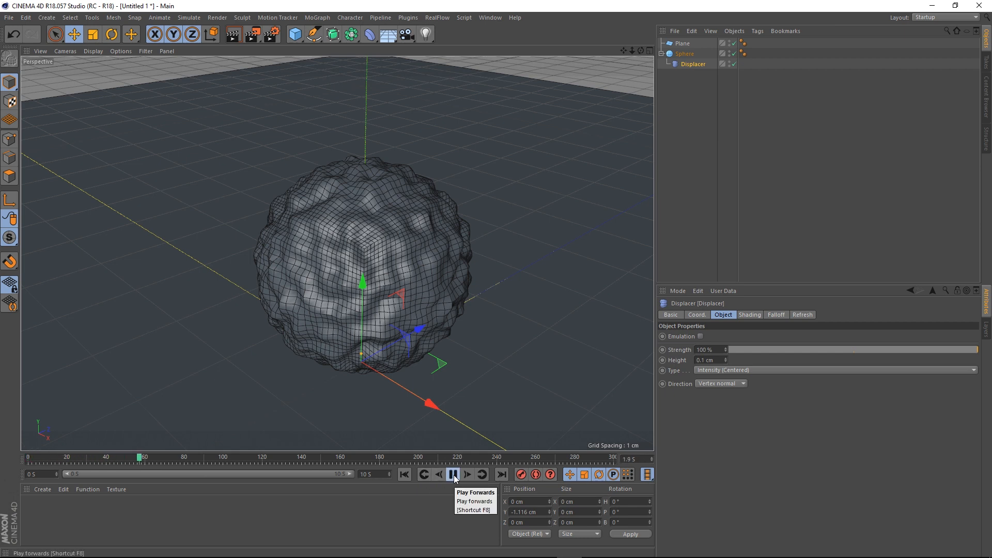
click(453, 475)
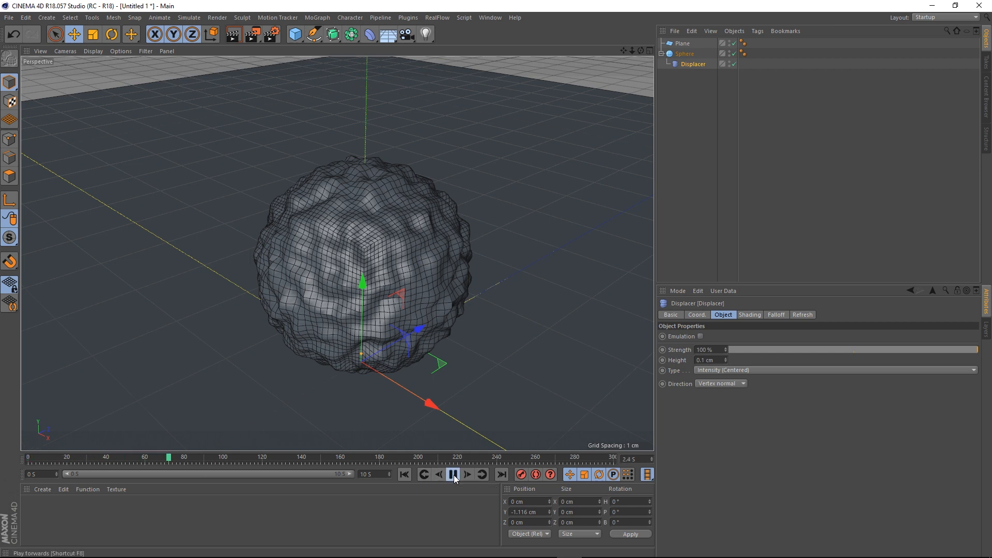
Set the animation speed of the Displacer's noise to 1.
click(748, 314)
click(739, 347)
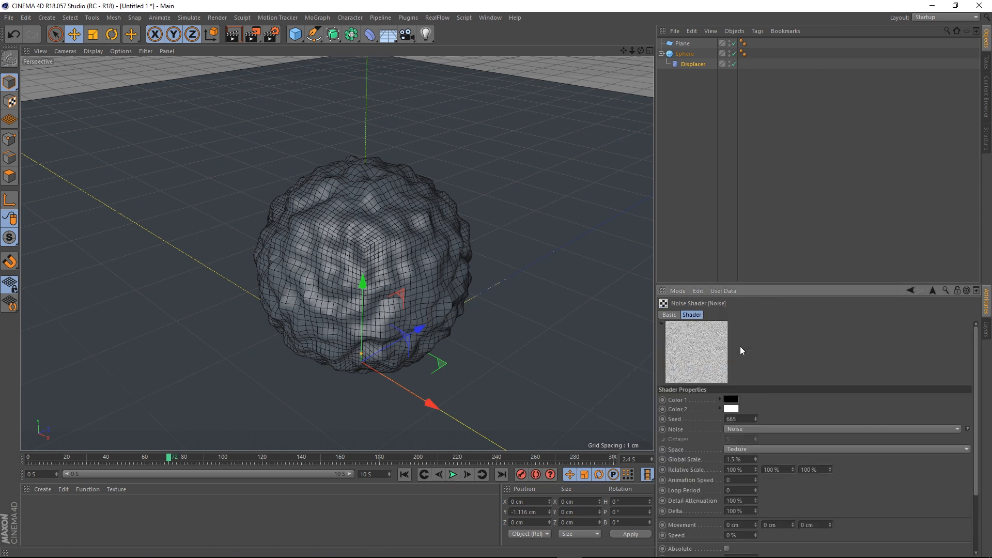
double_click(729, 480)
text(1)
key(Return)
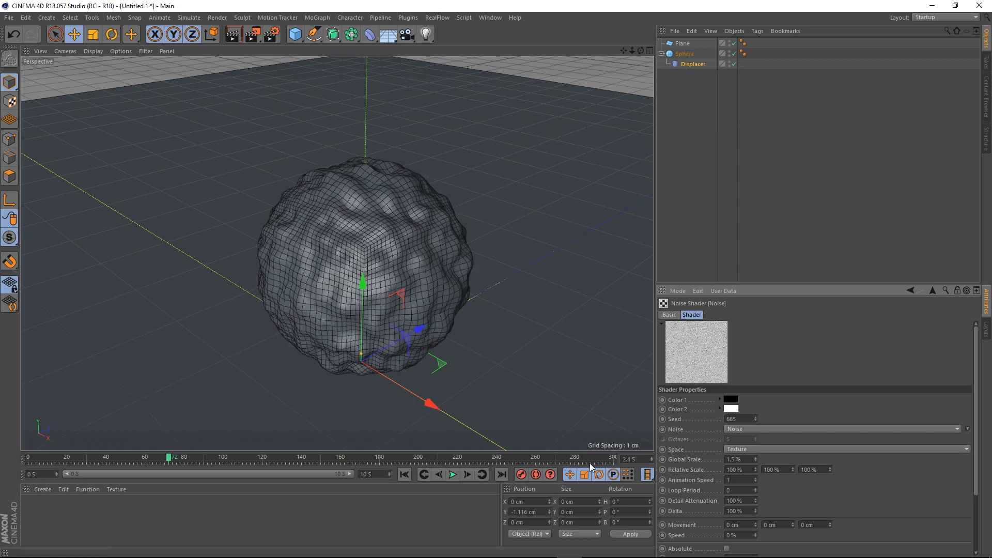
Play back the sphere's animated displacement and return to the start of the animation.
click(409, 474)
click(453, 474)
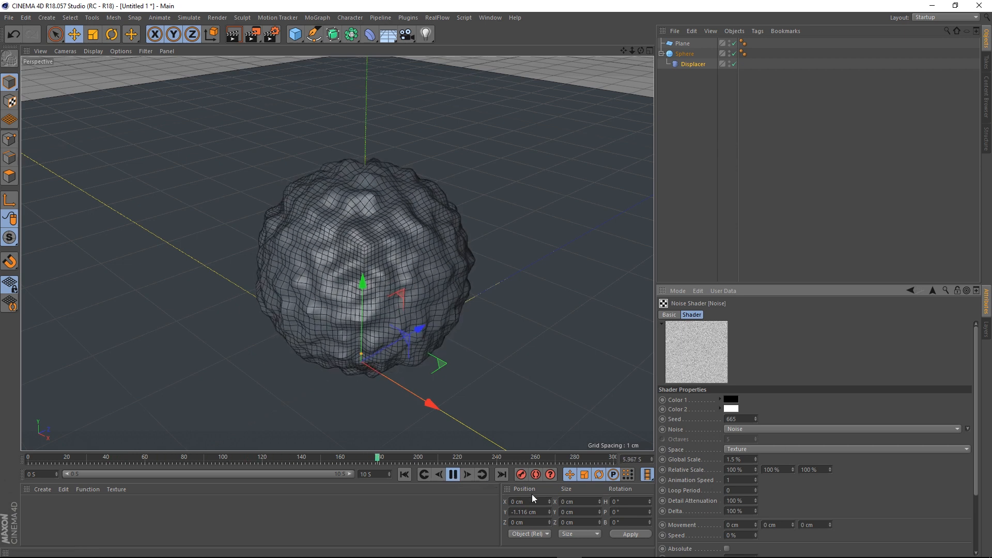
click(452, 476)
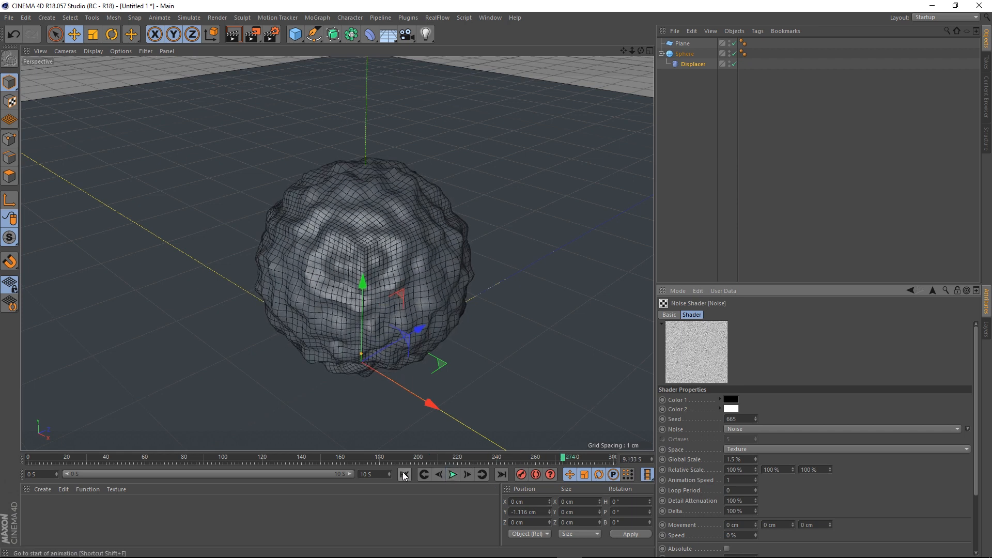
click(404, 475)
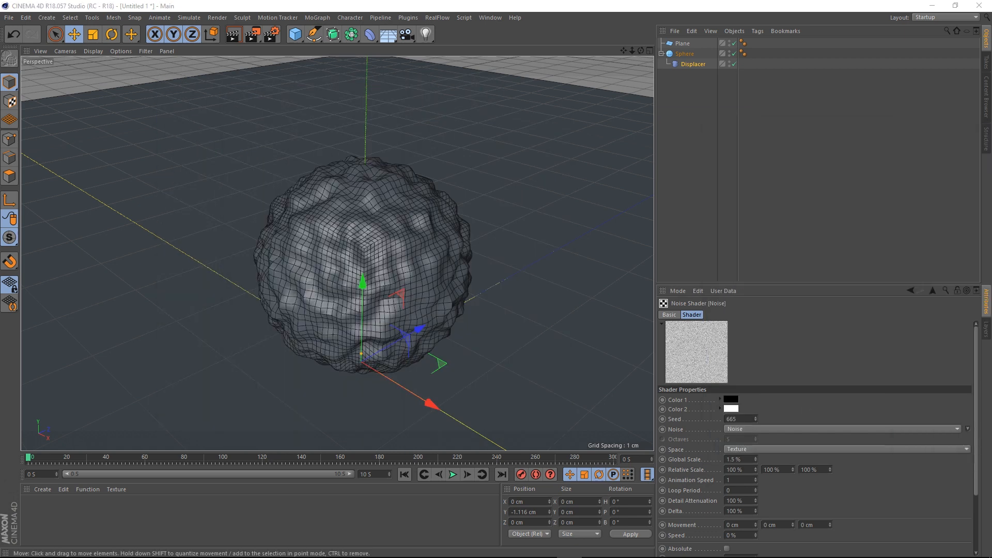
Create a new material, open it for editing and disable its Reflectance channel.
double_click(123, 522)
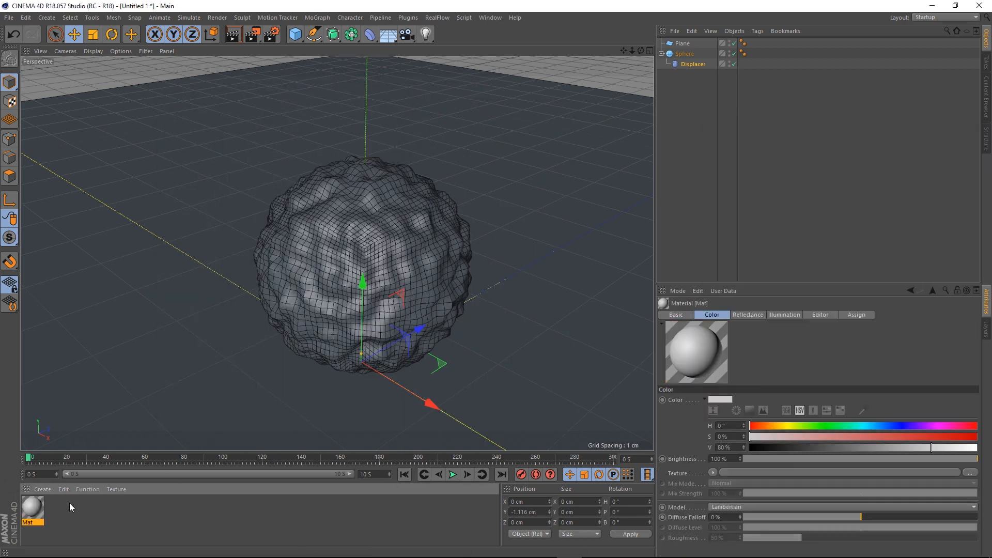
double_click(34, 517)
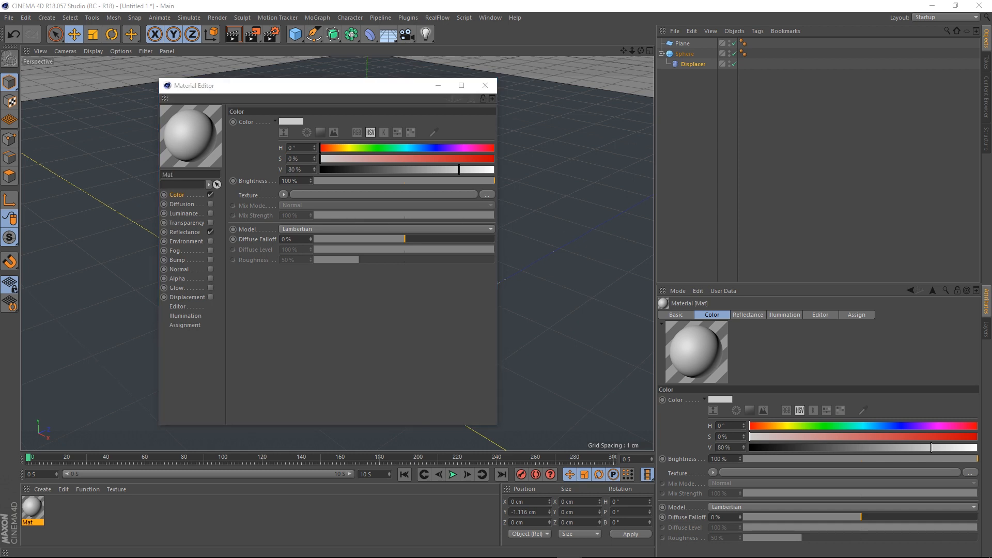
click(210, 232)
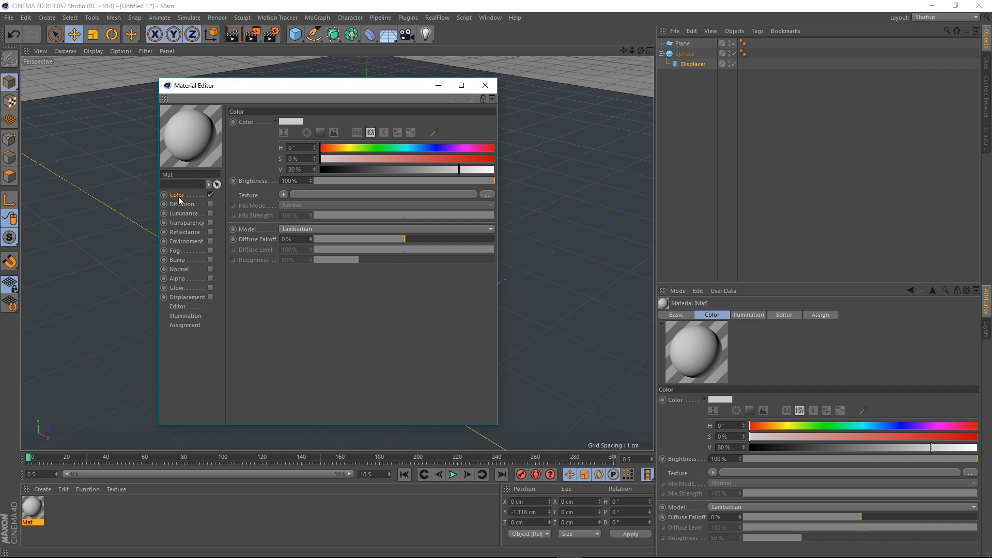
Assign a Noise shader to the material's Color texture and open the shader's properties.
click(283, 194)
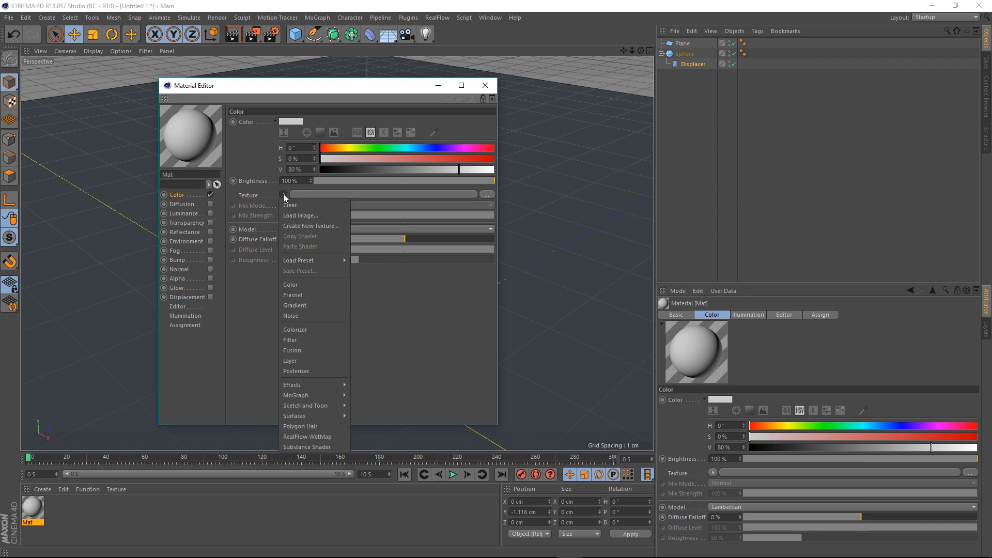
click(310, 316)
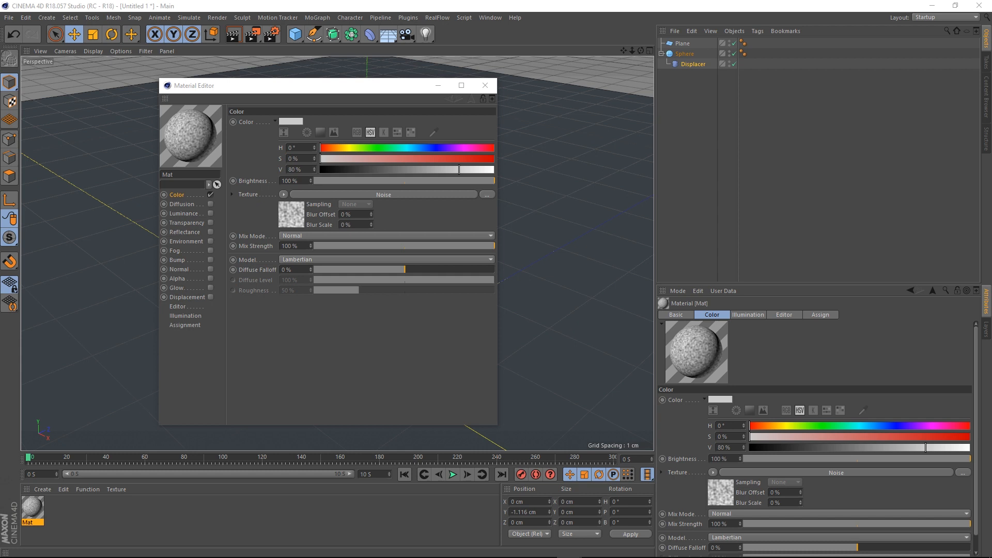
click(358, 194)
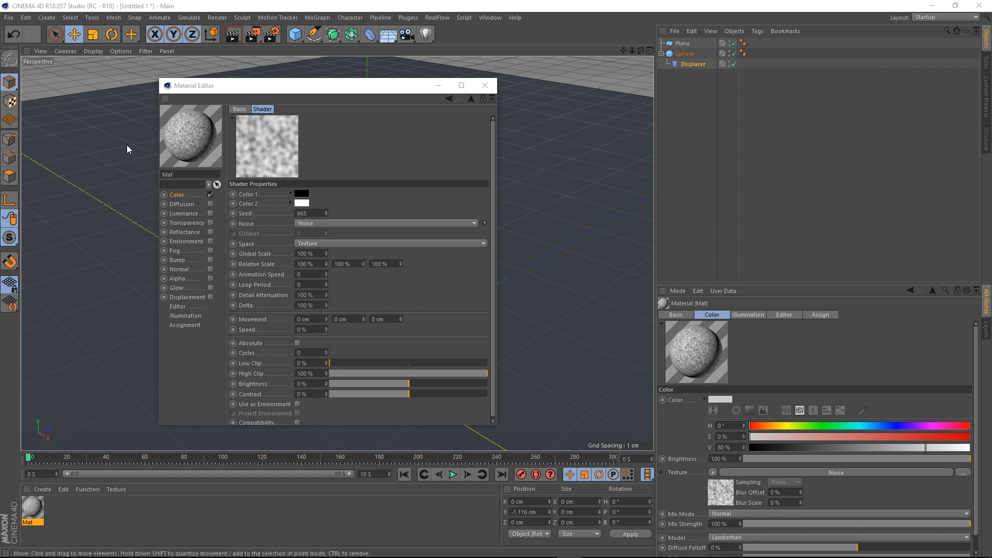
Darken the noise's Color 2 to a grey with 57 % value and try resetting it to default.
click(303, 205)
click(304, 205)
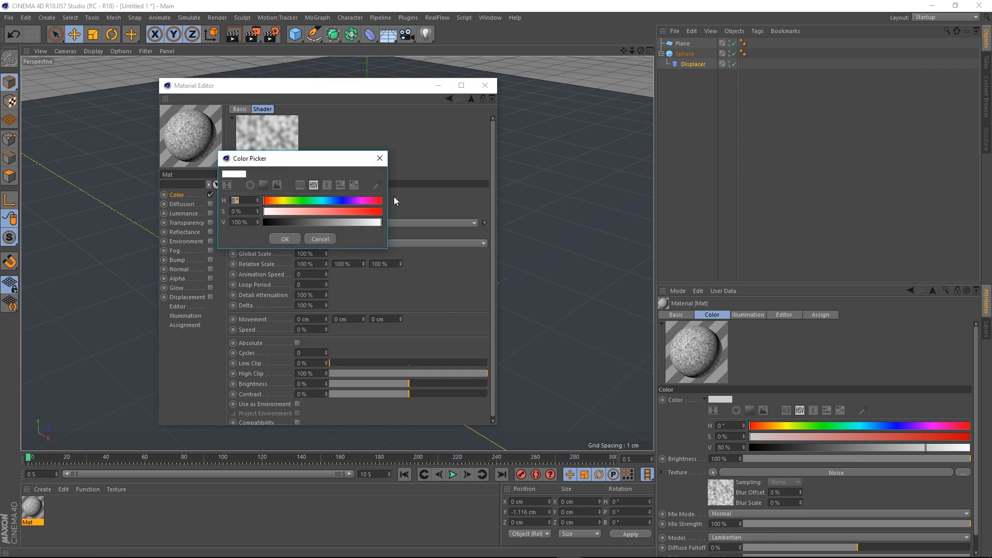
drag(373, 222, 331, 222)
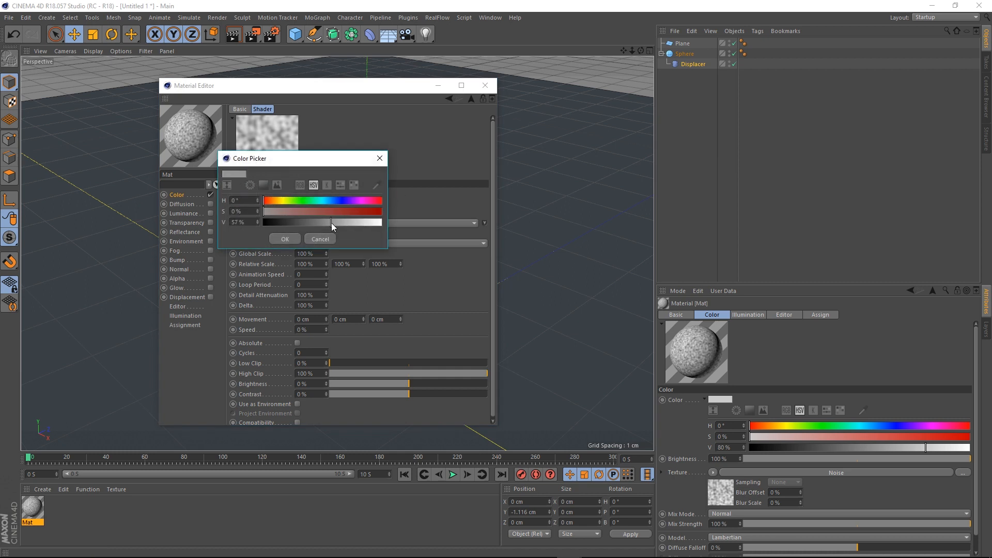
click(281, 240)
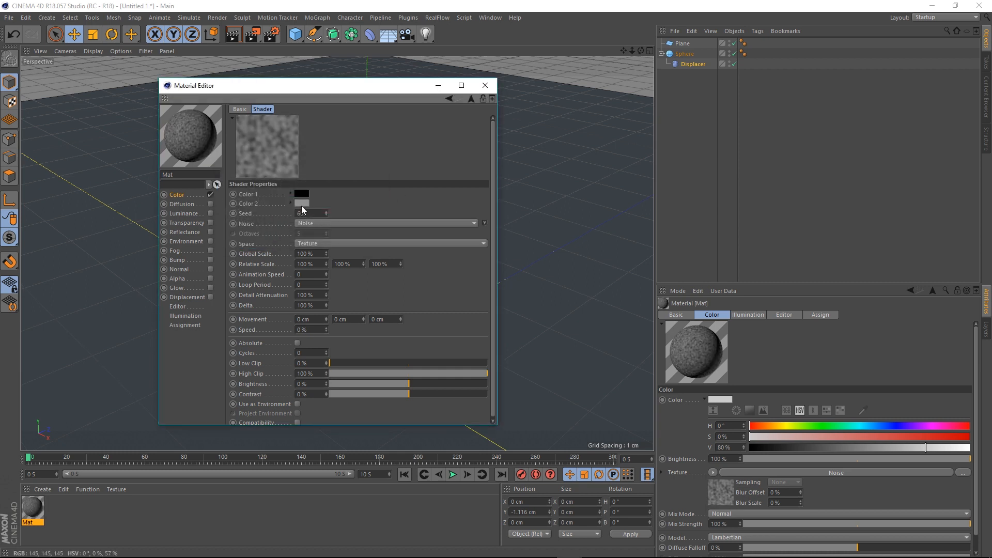
right_click(249, 206)
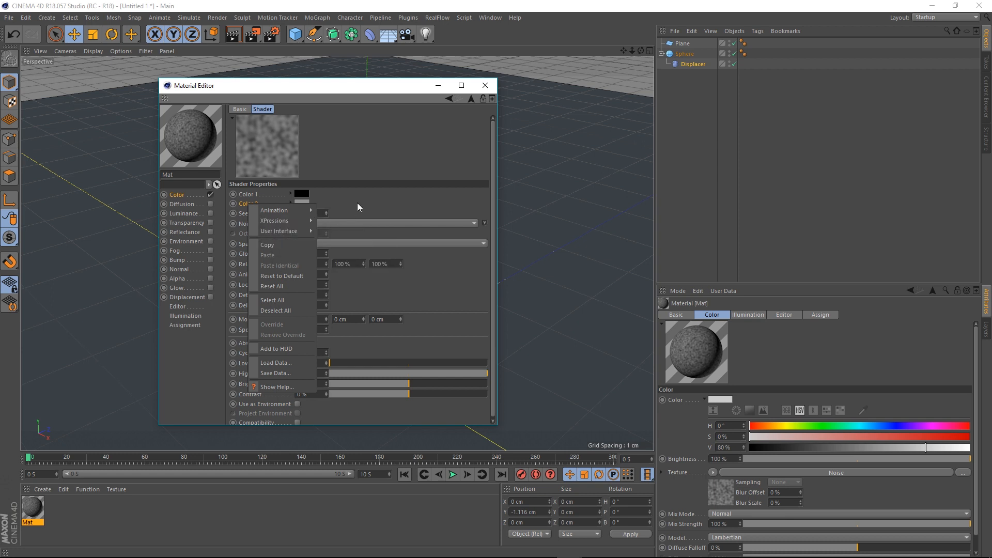
click(281, 276)
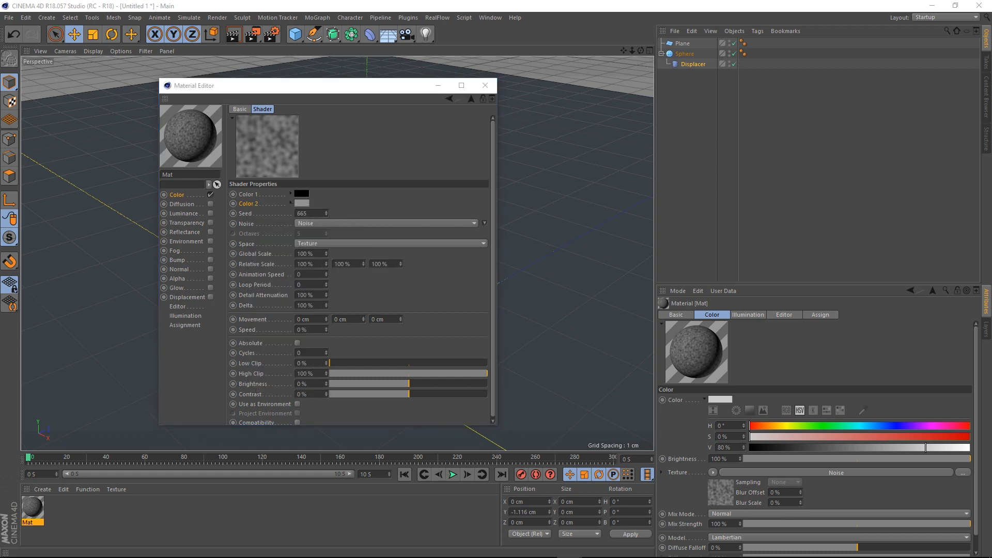
Set the noise's Color 2 to a neutral grey with a value of 63 %.
click(296, 203)
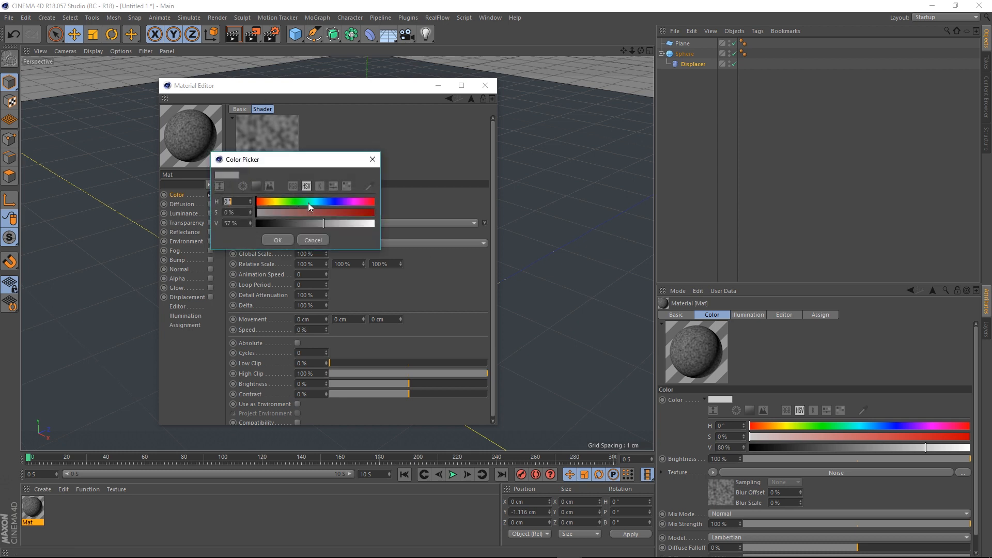
drag(313, 164, 424, 191)
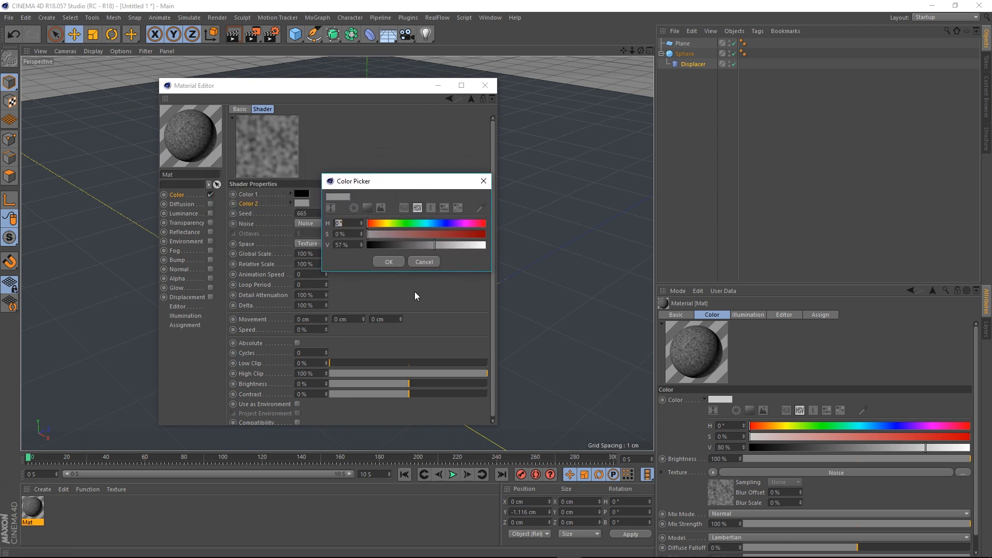
drag(433, 249, 441, 248)
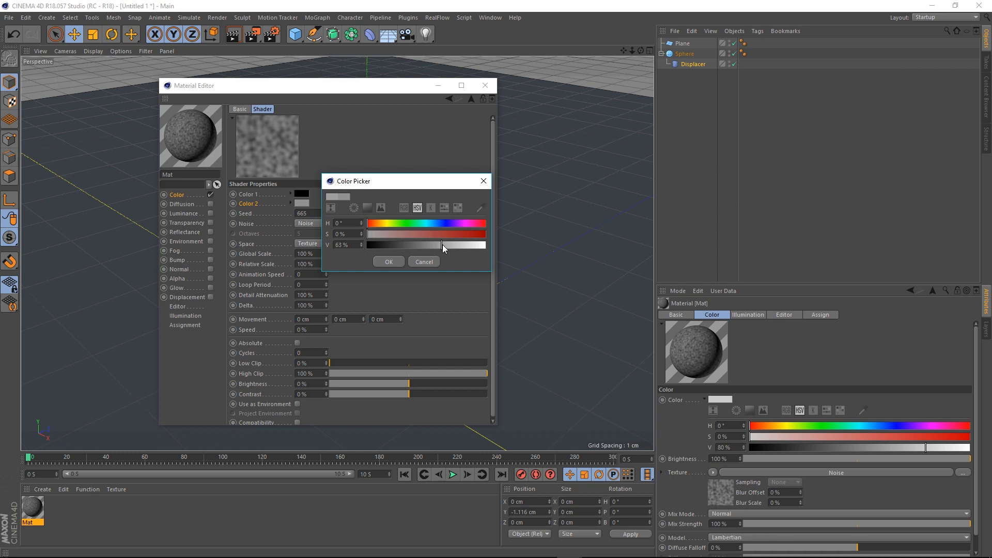
click(390, 260)
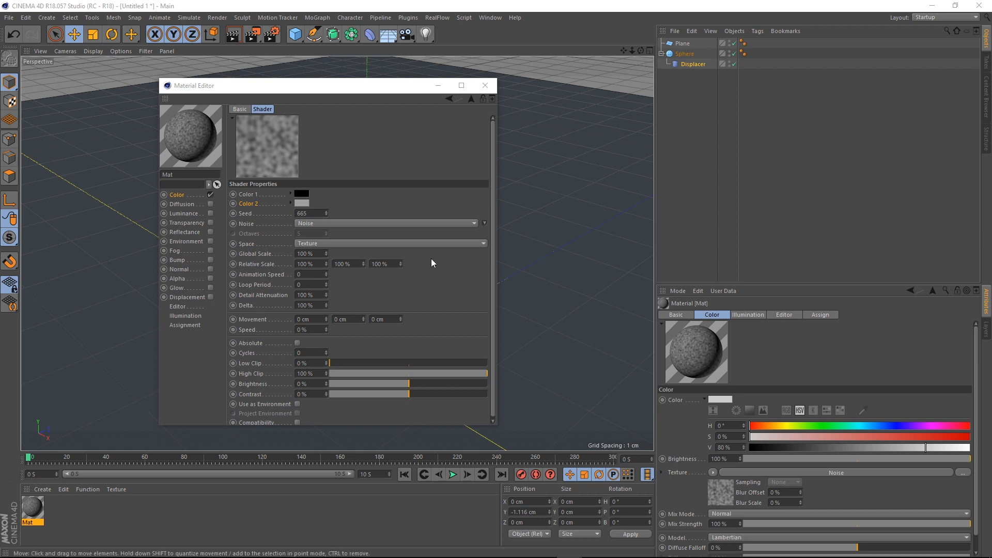
Set the material noise's space to UV (2D) and apply the material to the plane.
click(325, 243)
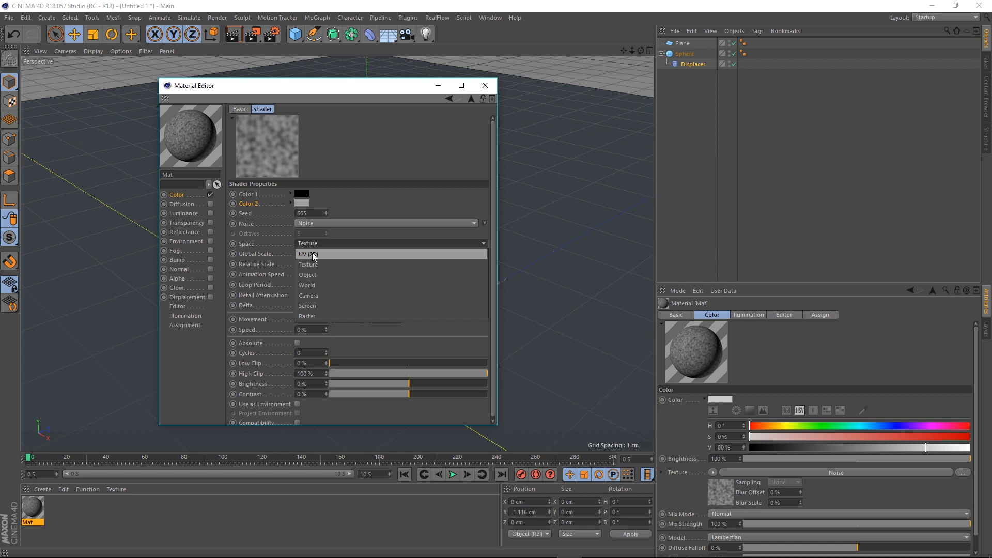
click(313, 255)
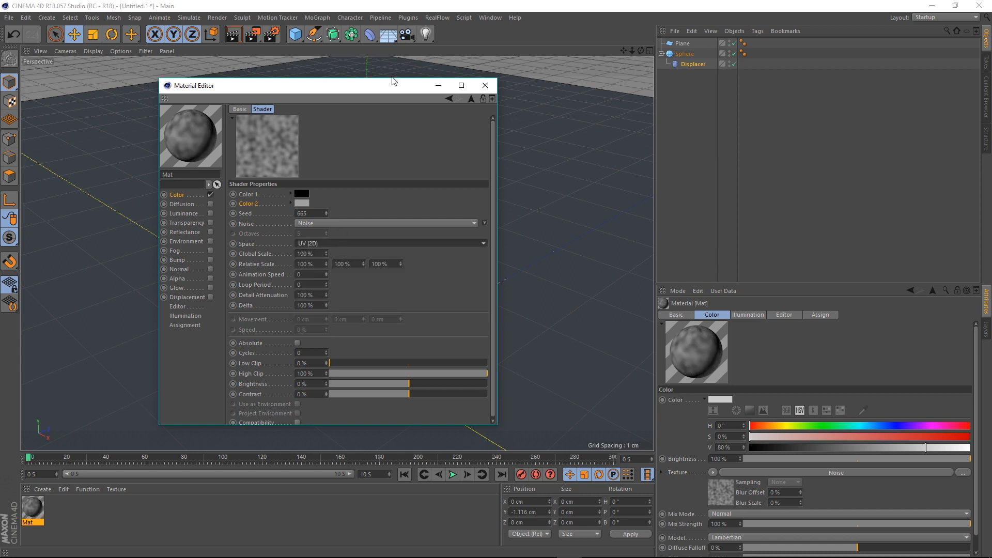
drag(390, 85, 826, 105)
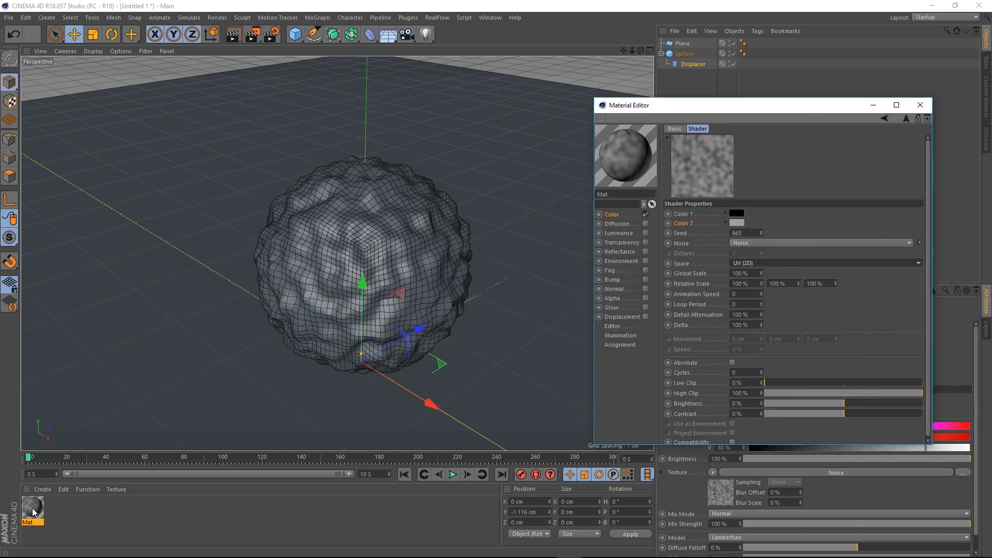
drag(122, 287, 129, 295)
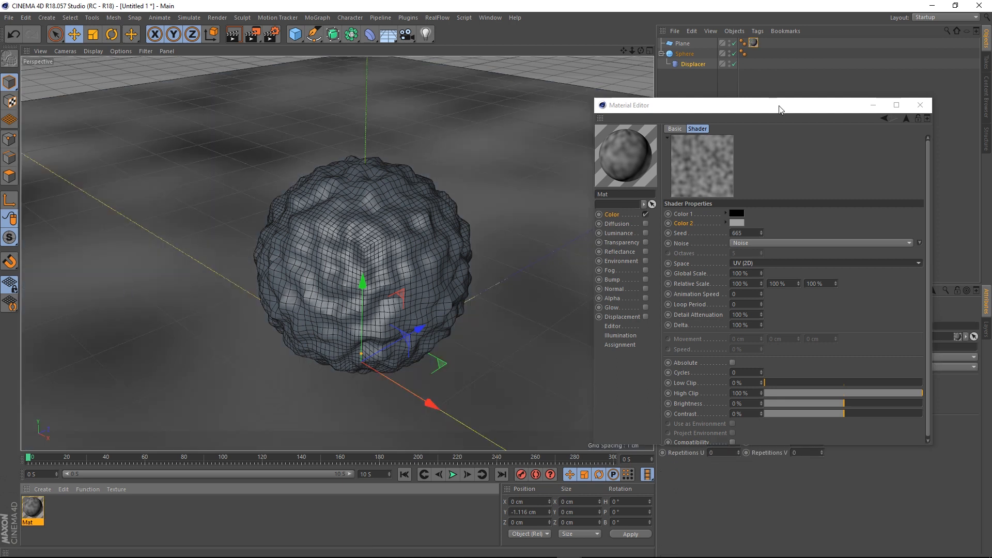
drag(778, 108, 686, 98)
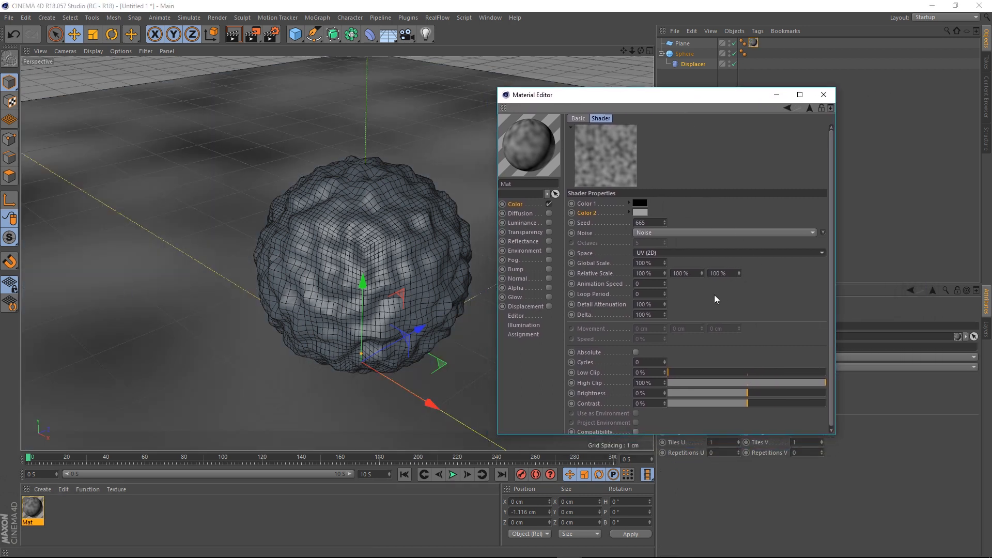
Set all three relative scale values of the plane material's noise to 5 %.
double_click(659, 273)
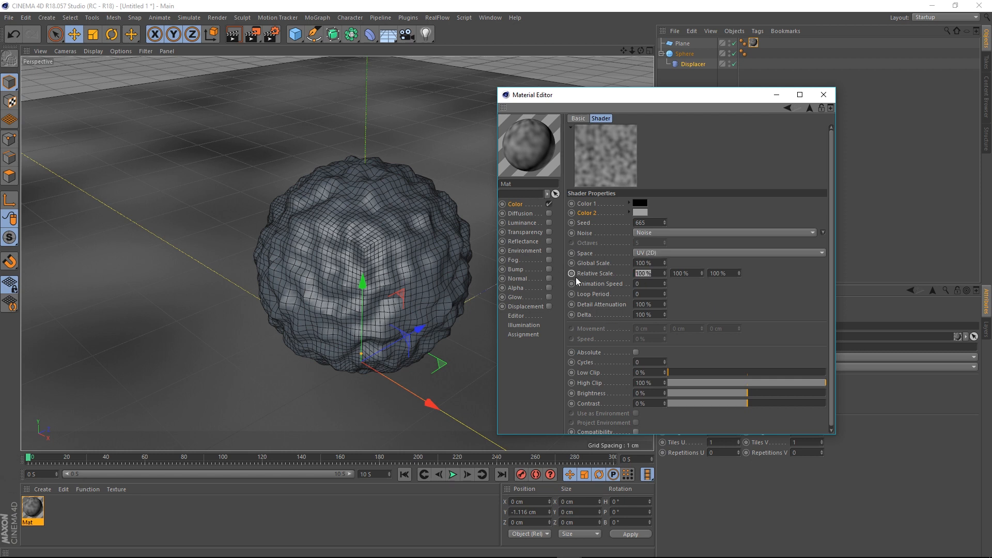
text(5)
key(Tab)
text(5)
key(Tab)
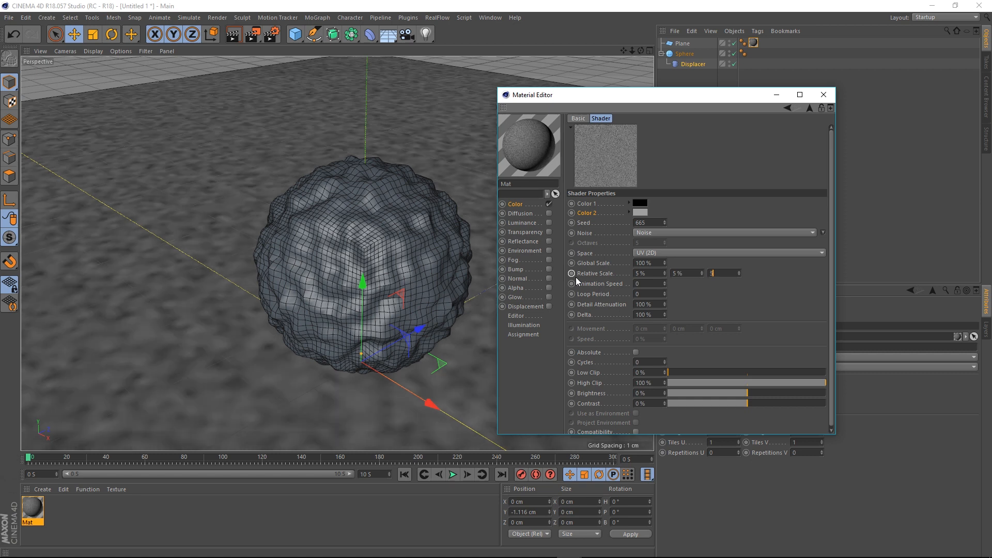
text(5)
key(Tab)
Set the plane noise's low clip to 70 % and animation speed to 2, and play the animation.
drag(677, 371, 756, 381)
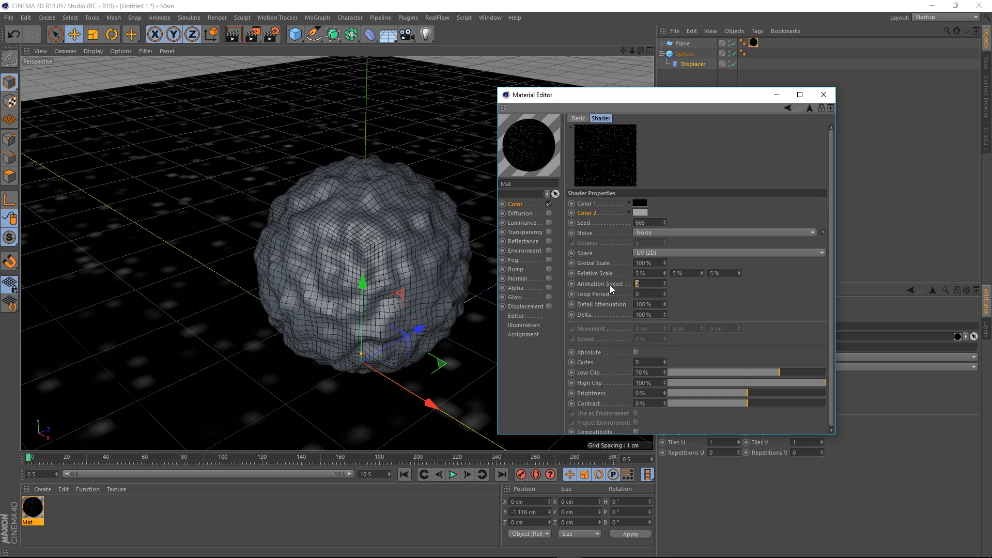
key(Return)
click(452, 474)
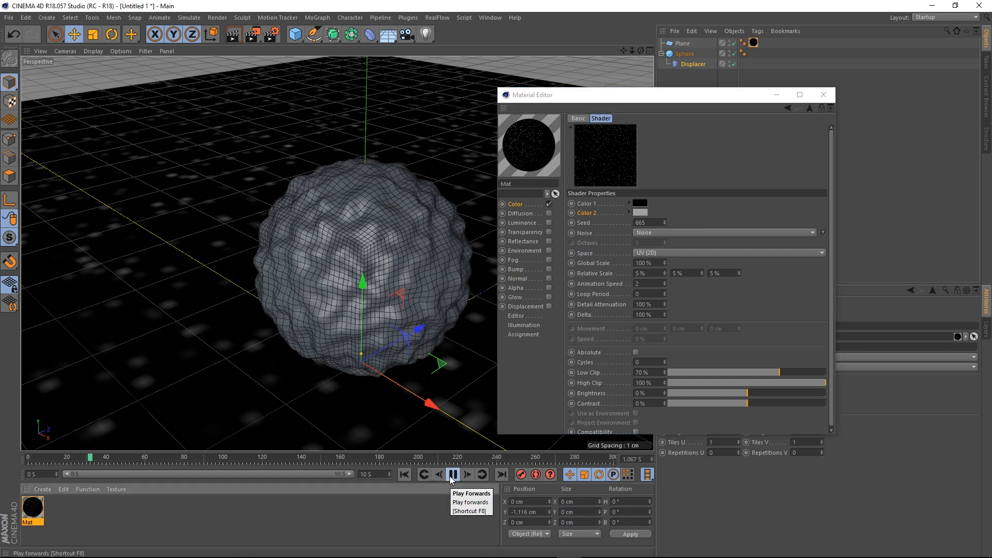
click(452, 474)
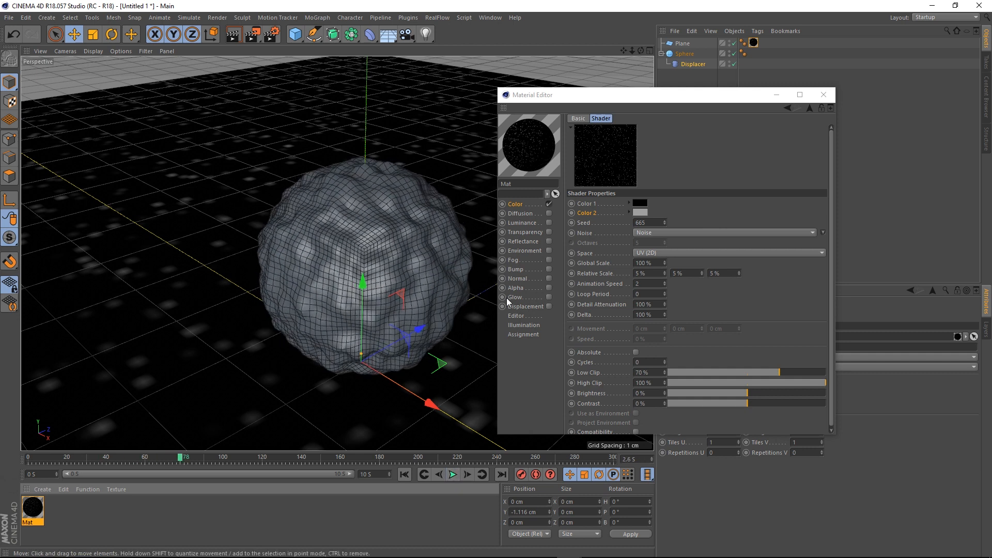
Enable Animate Preview for the plane's material and set its texture preview size to 1024x1024.
click(516, 315)
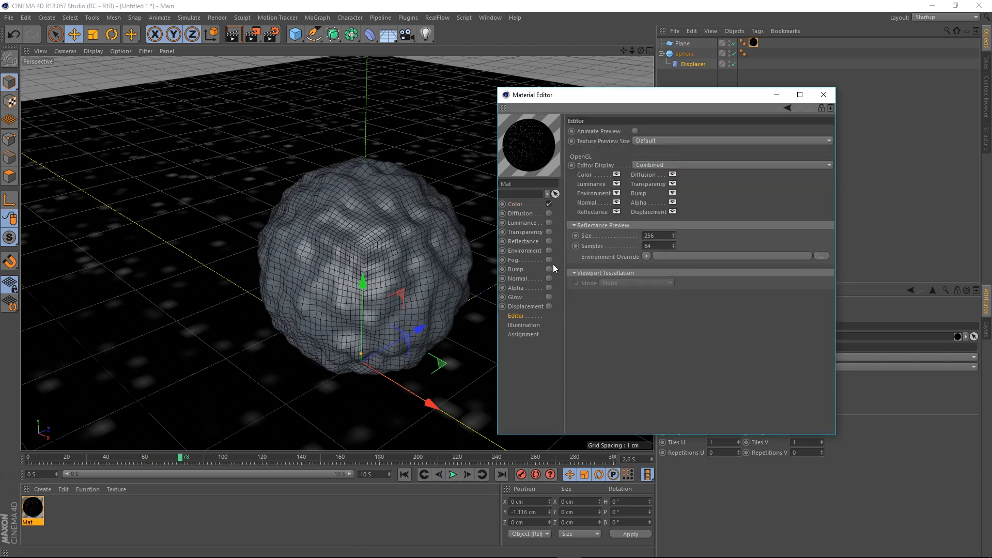
click(635, 131)
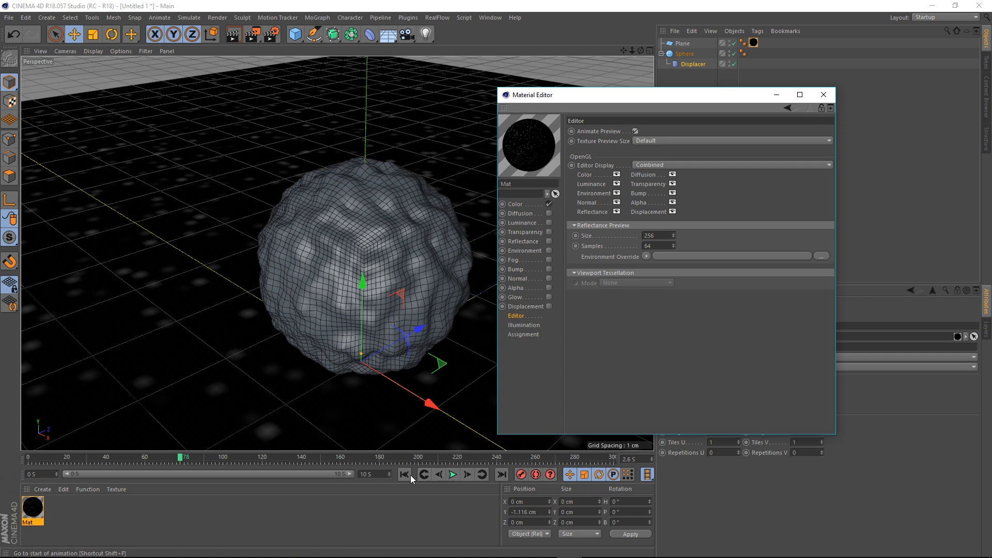
click(660, 138)
click(660, 210)
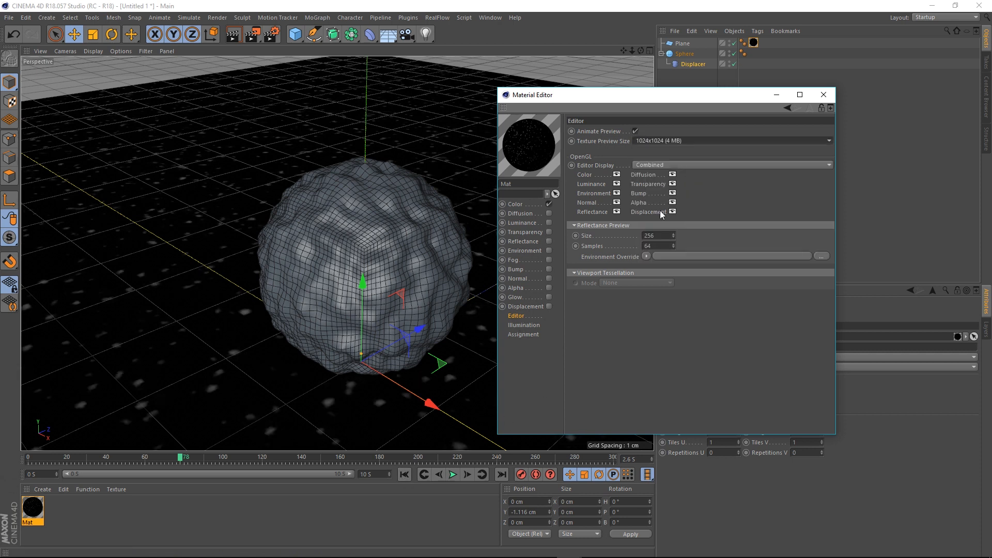
Play the animation from the start to check the moving specks on the plane, and stop playback.
click(834, 94)
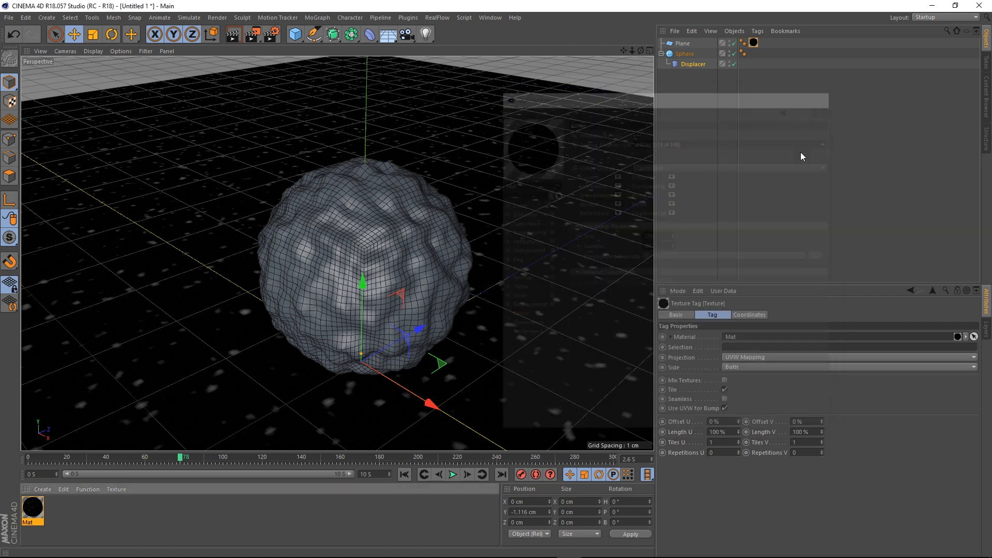
click(404, 474)
click(452, 474)
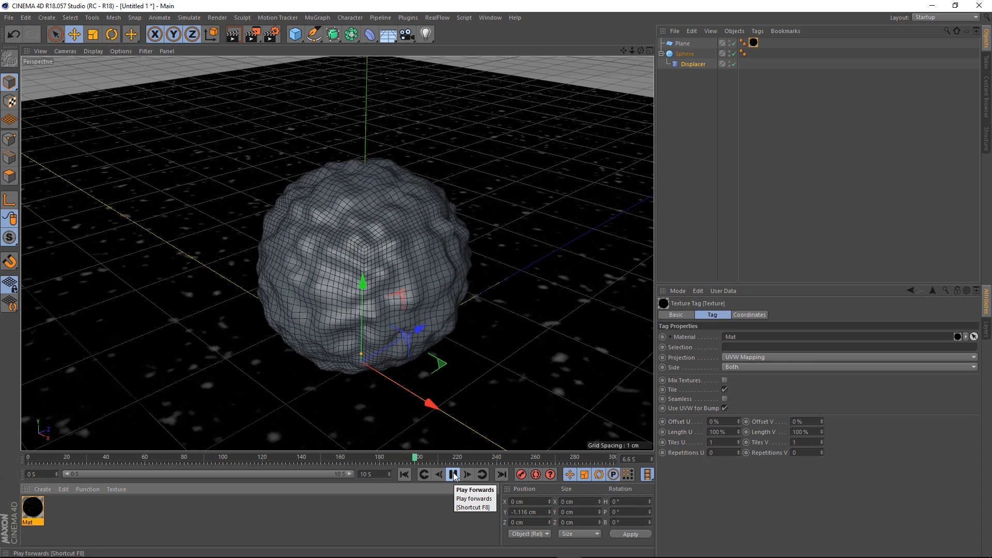
click(454, 475)
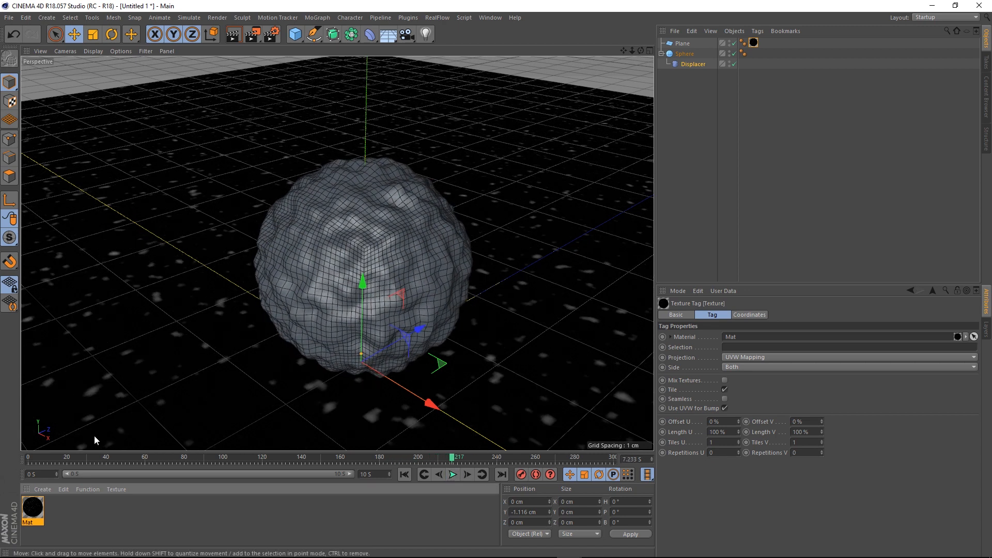
Review the noise shader settings in the colour channel of the plane's material.
double_click(32, 508)
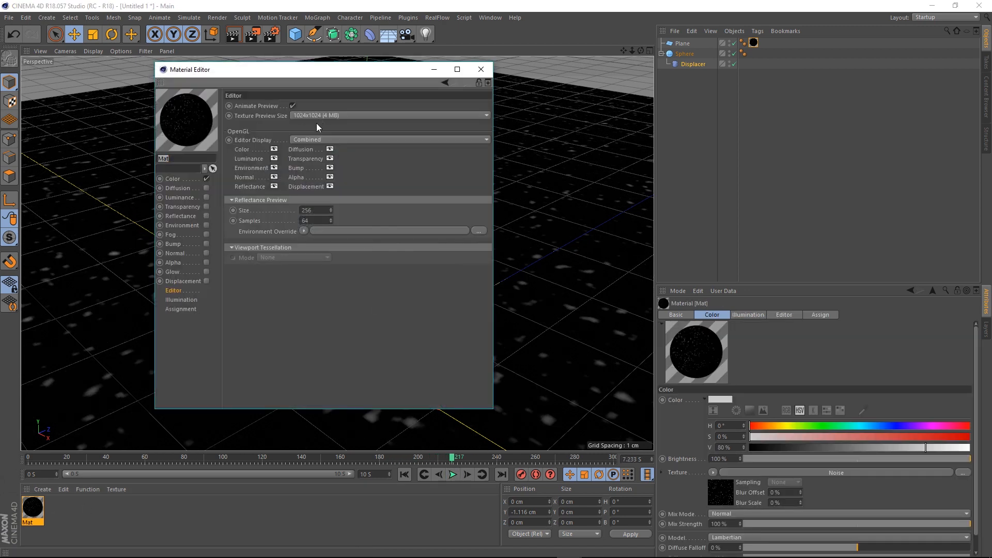
click(173, 179)
click(383, 178)
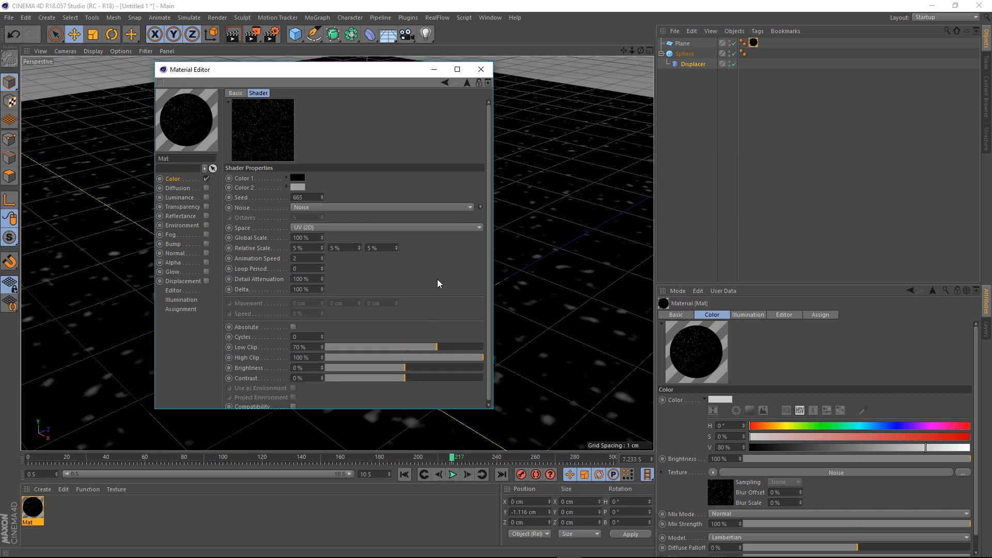
scroll(438, 279, down, 1)
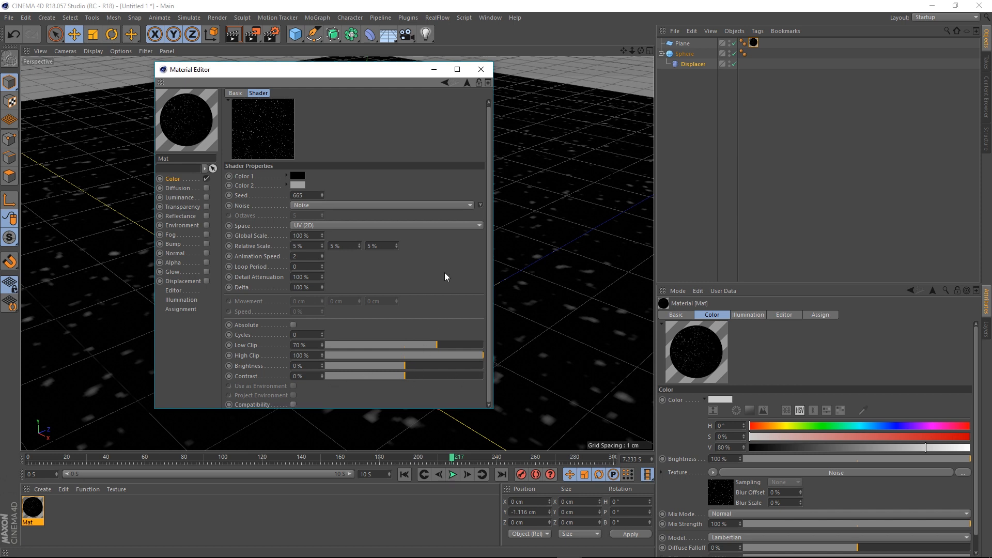
click(476, 75)
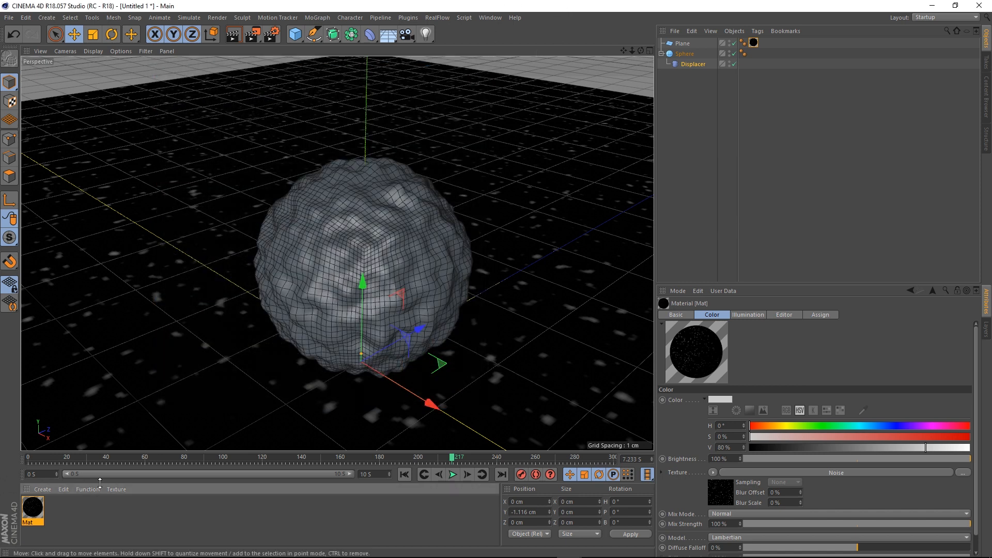
Rename the plane's material as Floor.
right_click(36, 512)
click(24, 509)
double_click(26, 509)
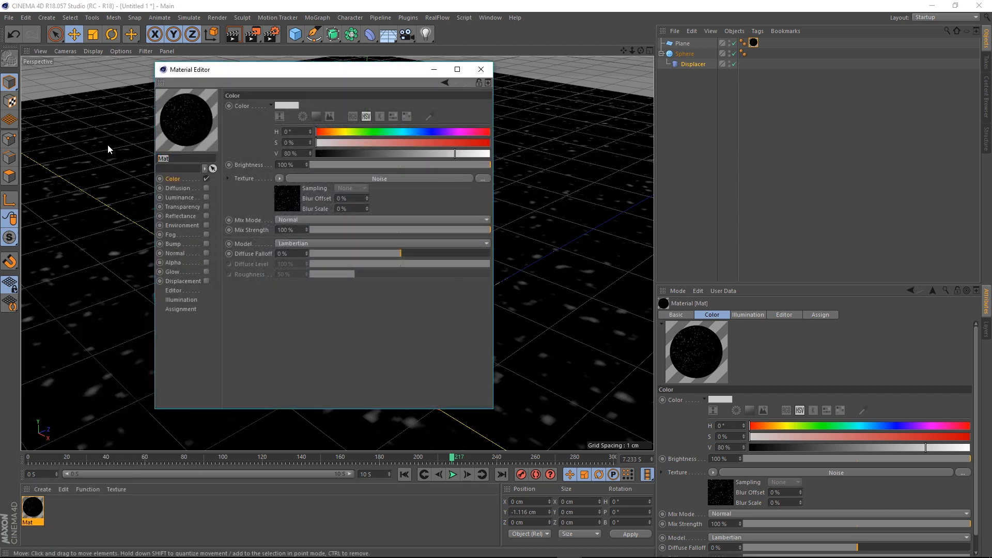
text(Floor)
key(Return)
click(474, 70)
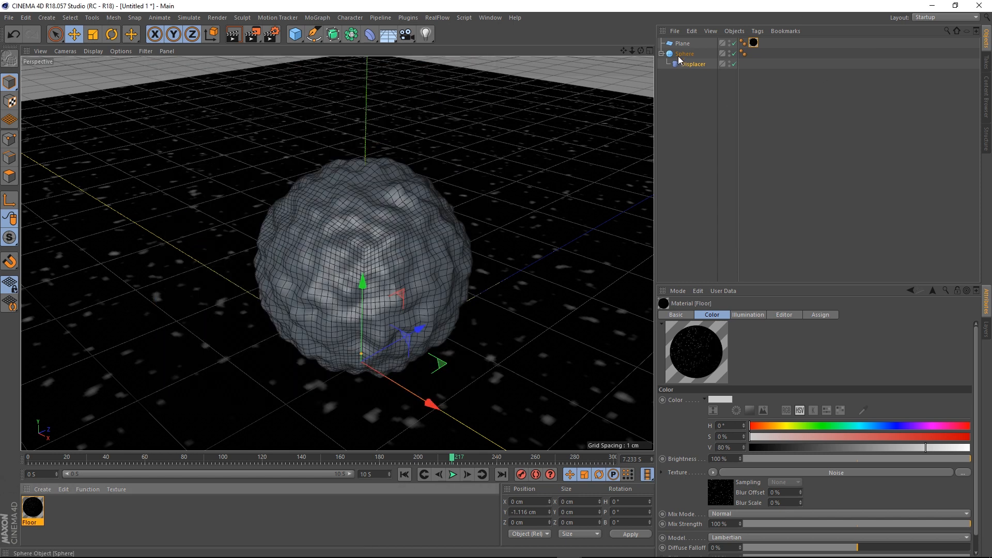
Rename the Plane object as Floor.
click(682, 45)
double_click(683, 44)
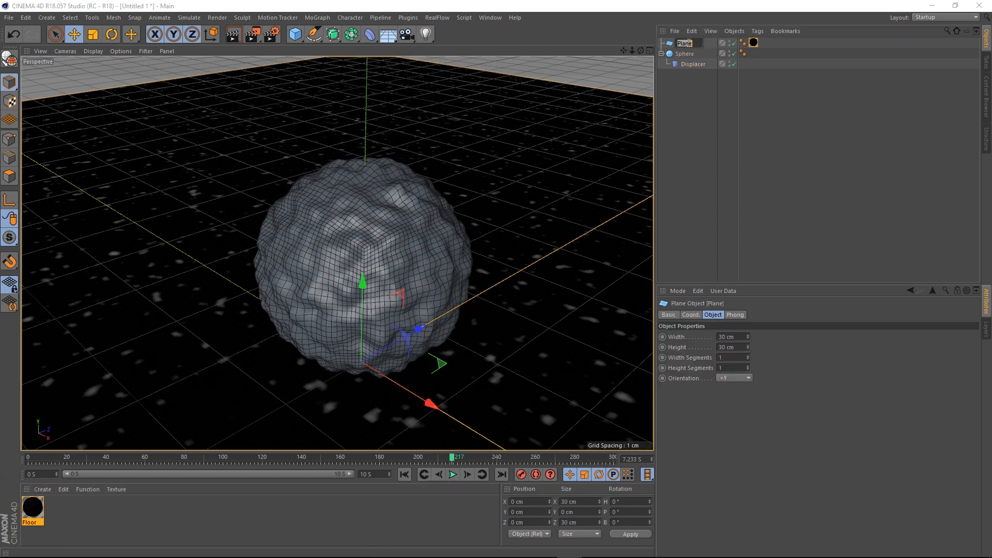
text(Floor)
key(Return)
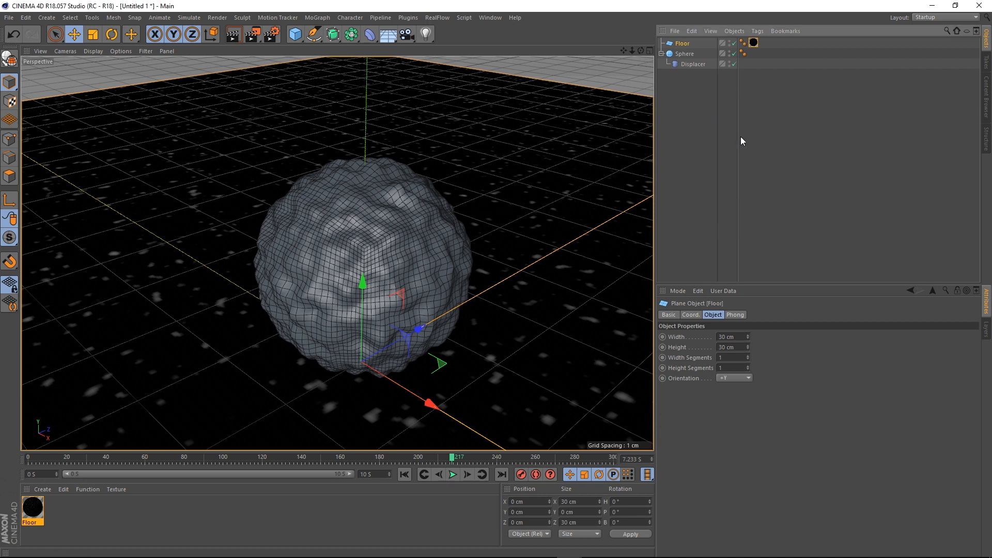
click(43, 490)
click(58, 499)
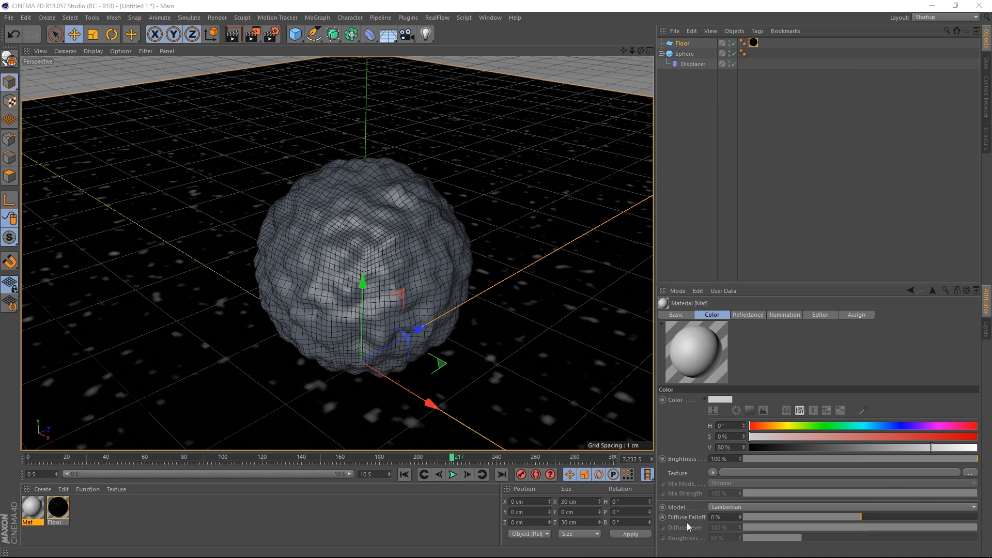
click(38, 514)
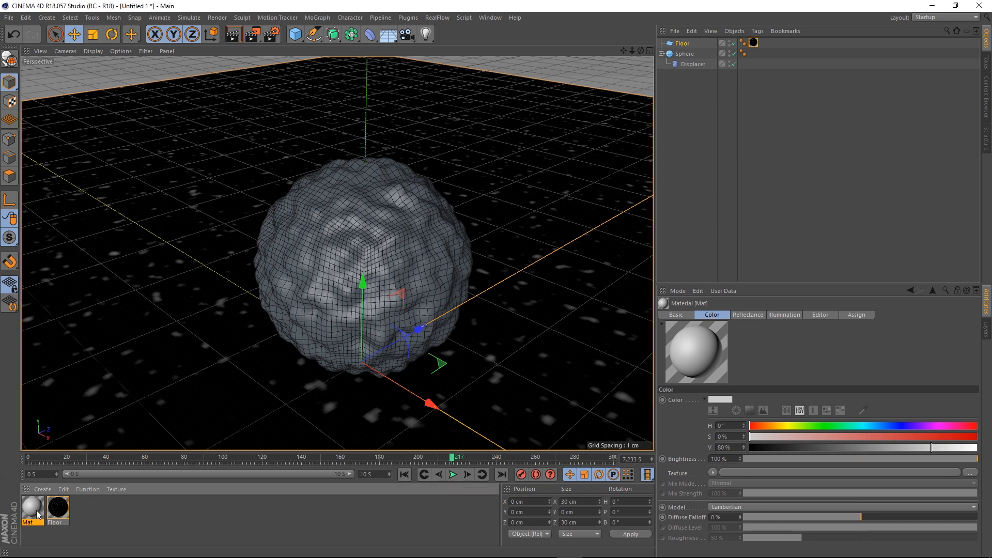
key(Delete)
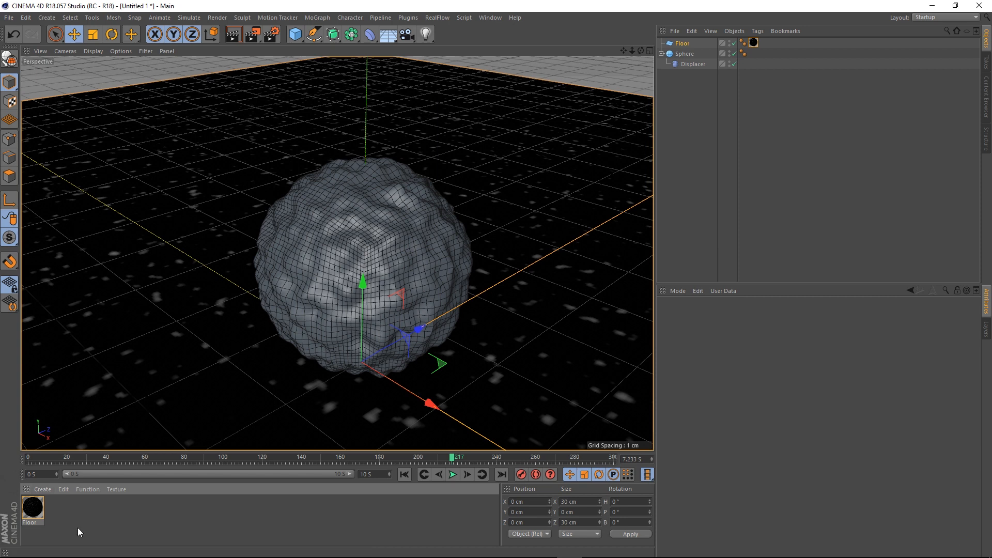
Create a Cheen shader material and look at its gradient settings.
click(41, 491)
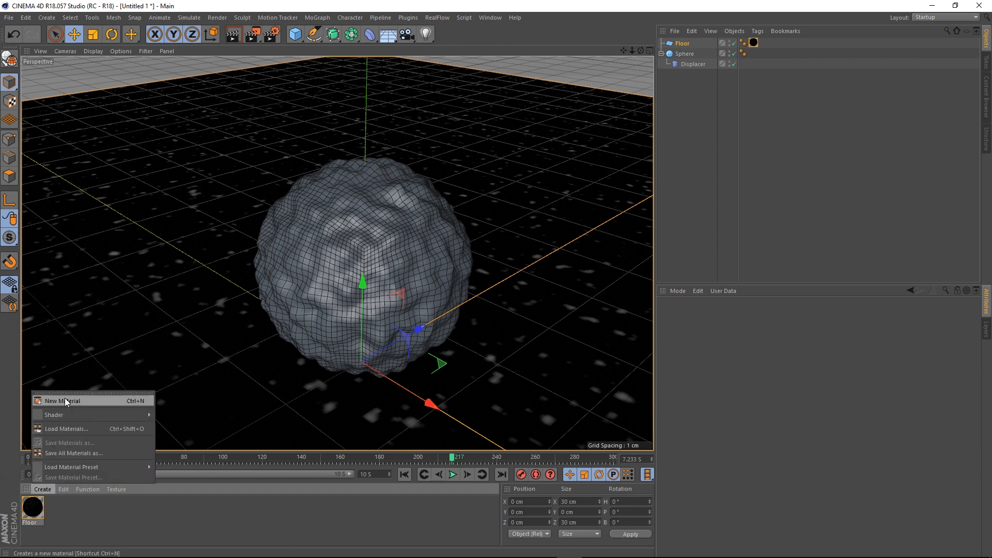
mouse_move(78, 414)
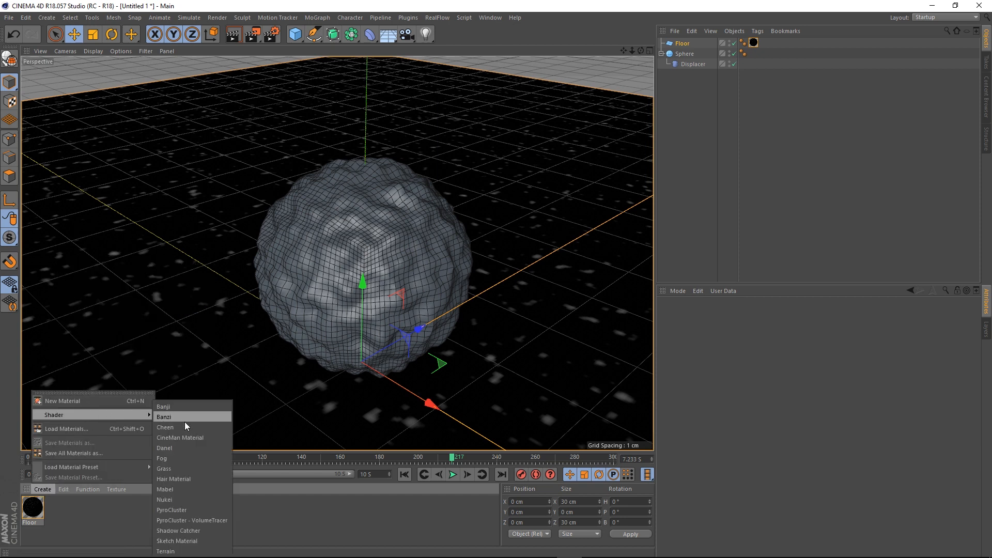
click(169, 429)
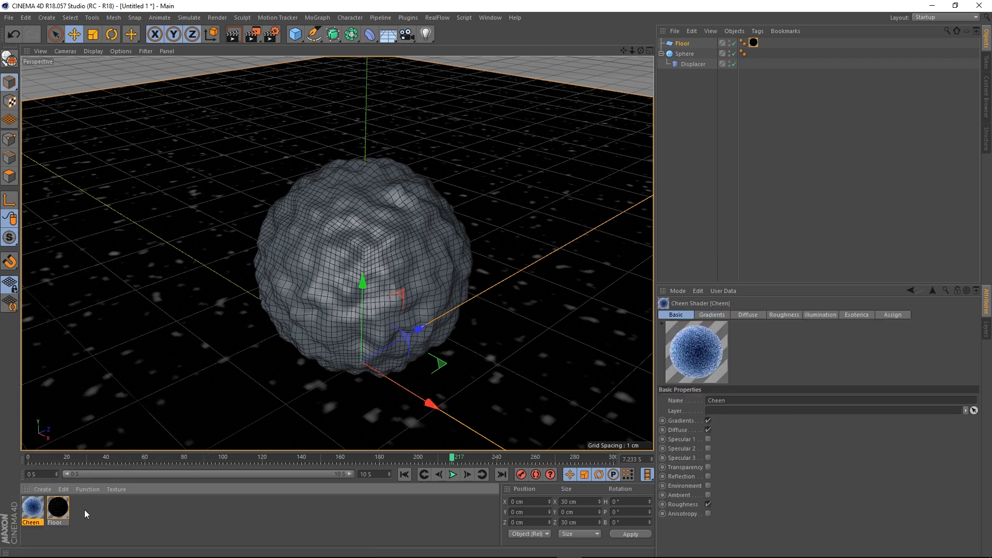
double_click(34, 512)
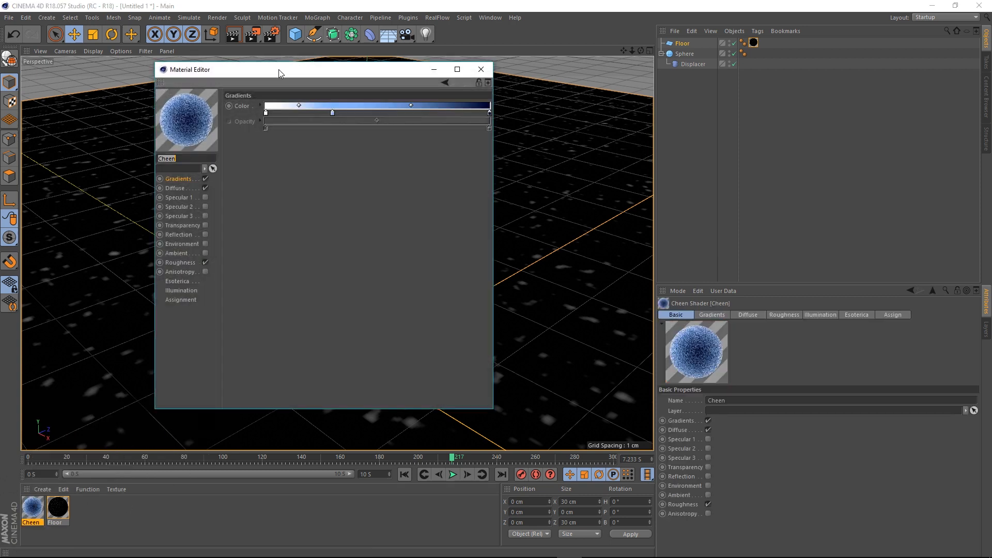
drag(278, 70, 418, 153)
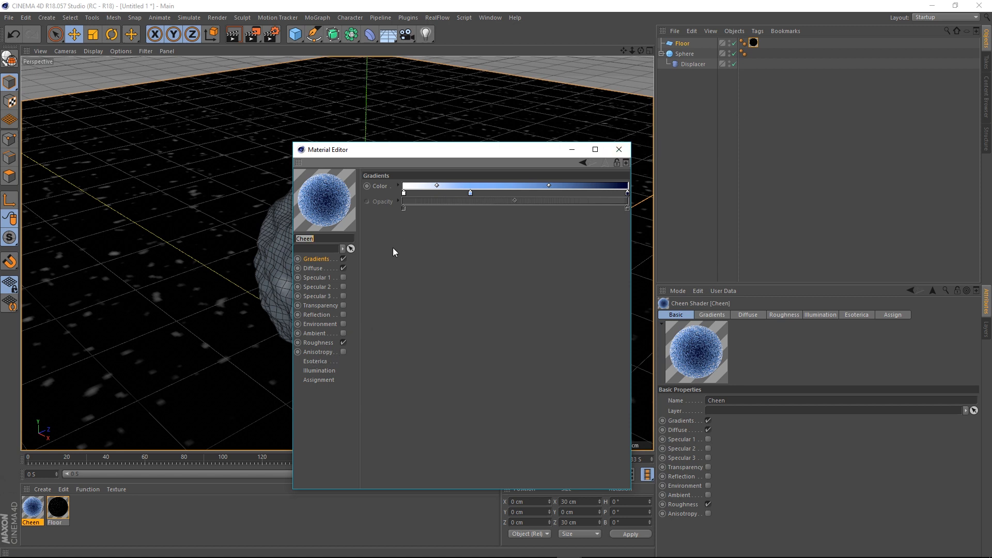
click(620, 151)
Search the Content Browser presets for "cheen" and load the Cheen Electron3 material into the scene.
click(490, 18)
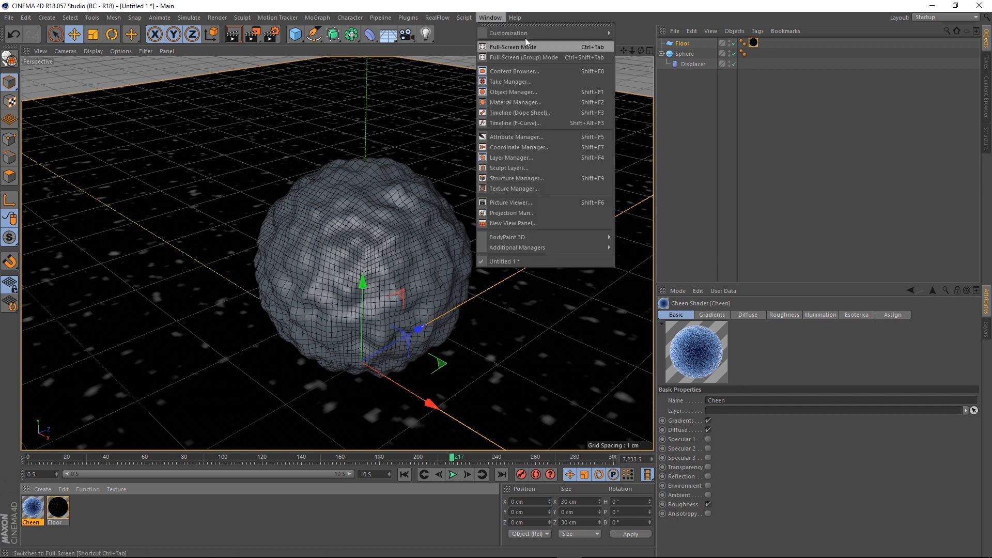
click(512, 73)
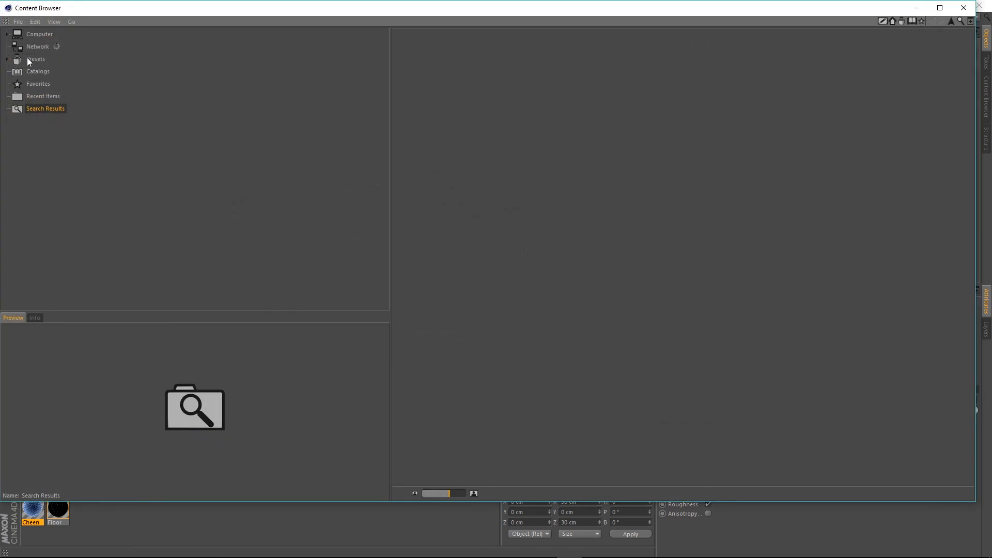
click(30, 59)
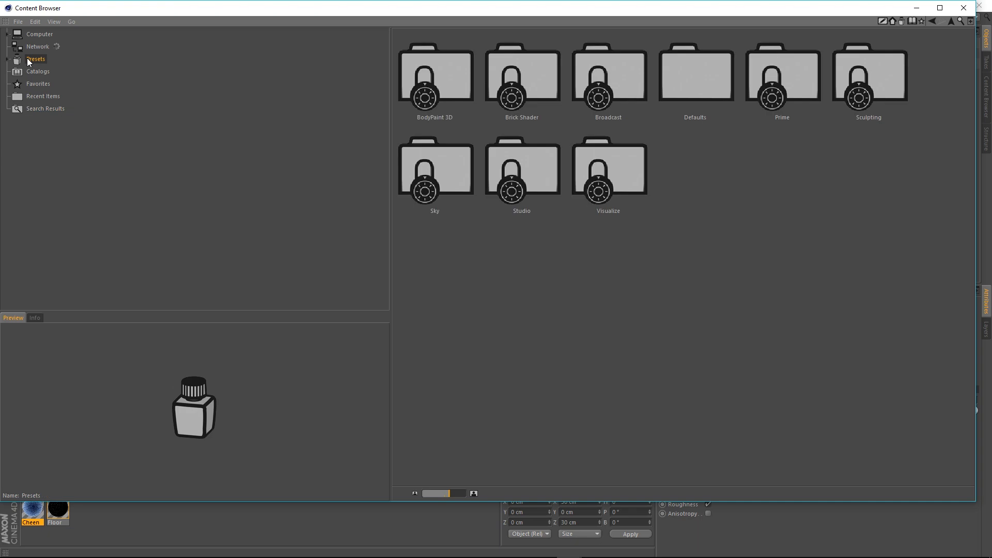
click(961, 24)
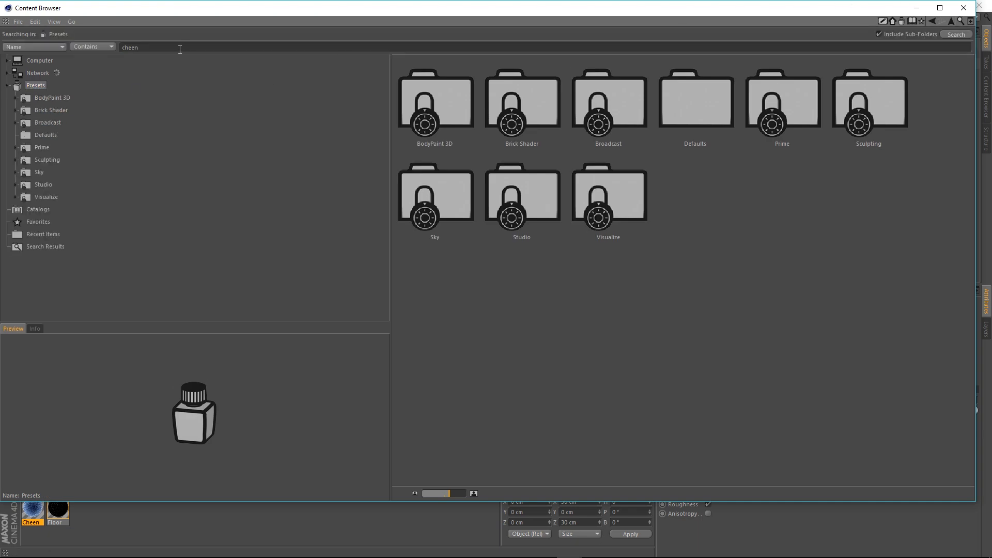
click(159, 47)
key(Return)
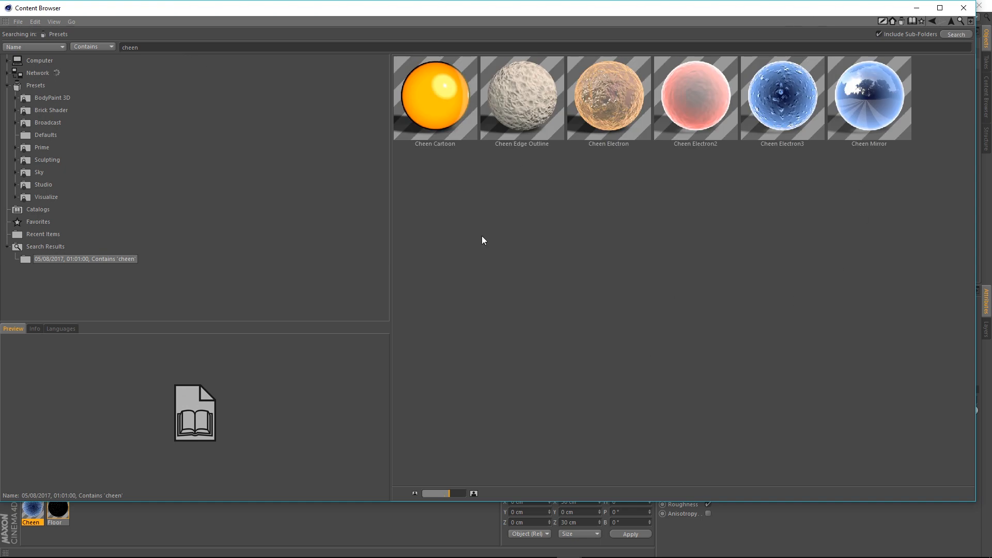
click(782, 101)
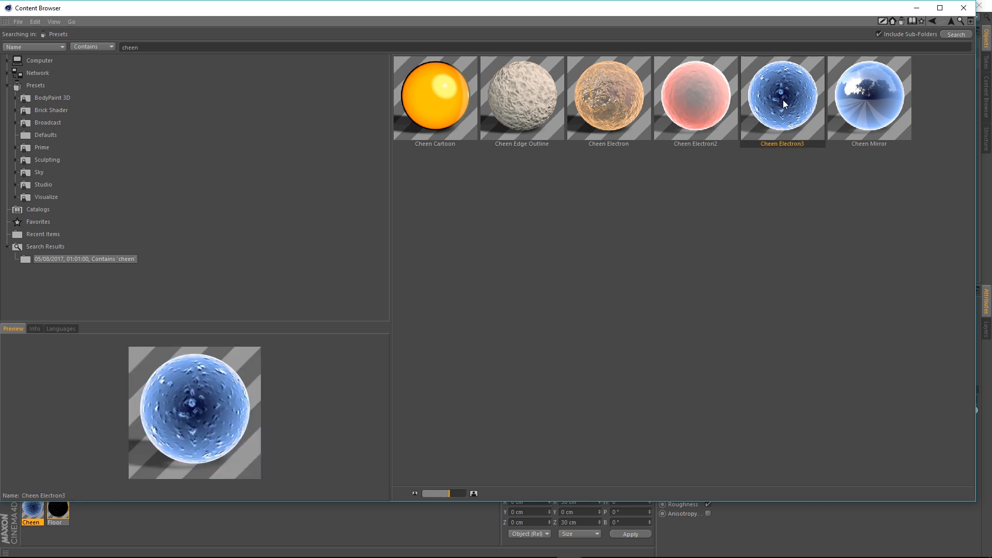
double_click(782, 104)
click(963, 8)
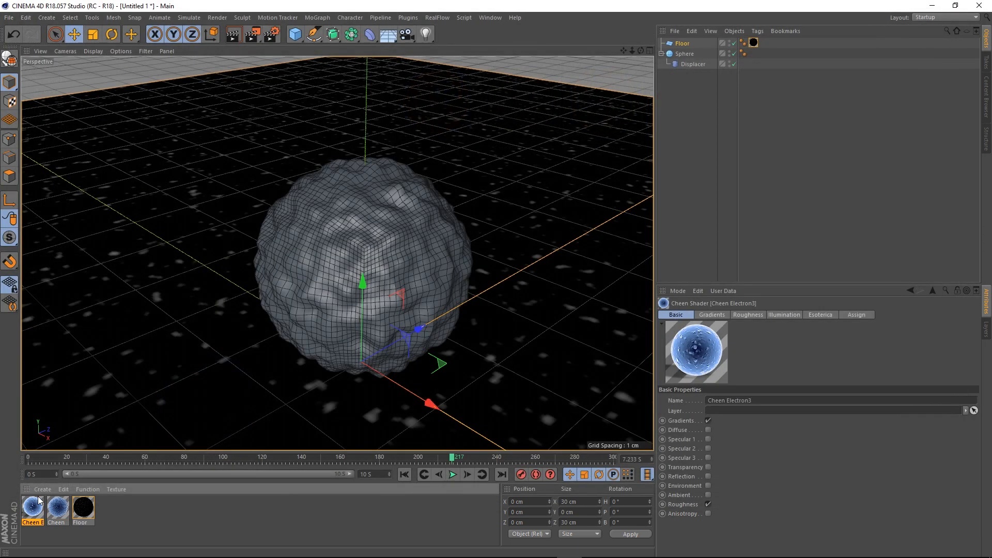
Delete the basic Cheen material, keeping Cheen Electron3 and Floor.
click(38, 541)
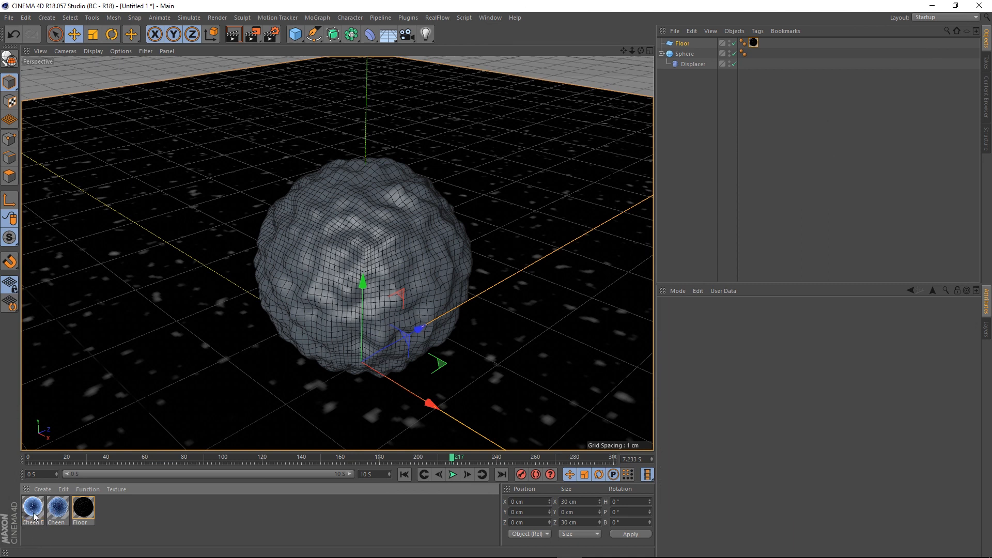
click(34, 517)
click(57, 513)
key(Delete)
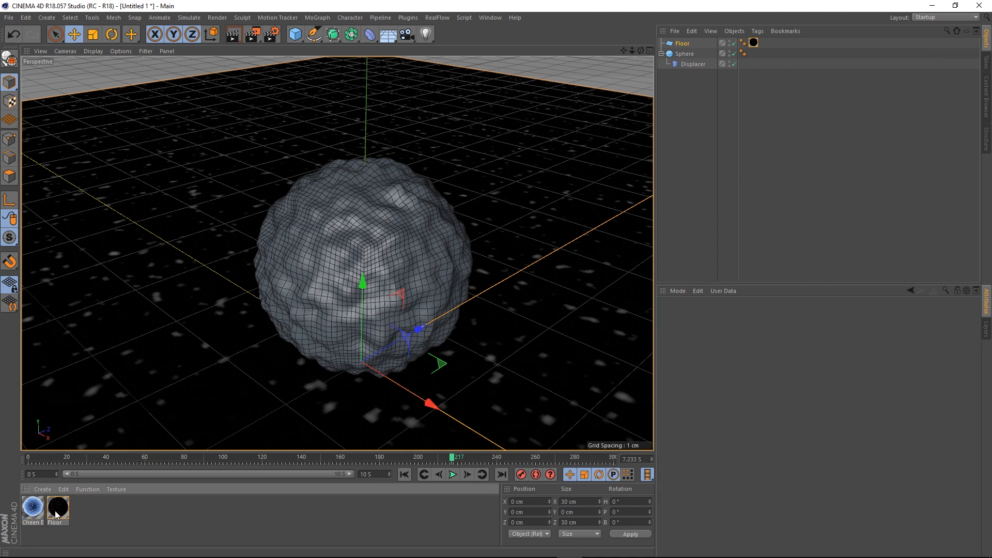
Open the Cheen Electron3 material's gradient settings with the editor placed clear of the sphere.
double_click(34, 510)
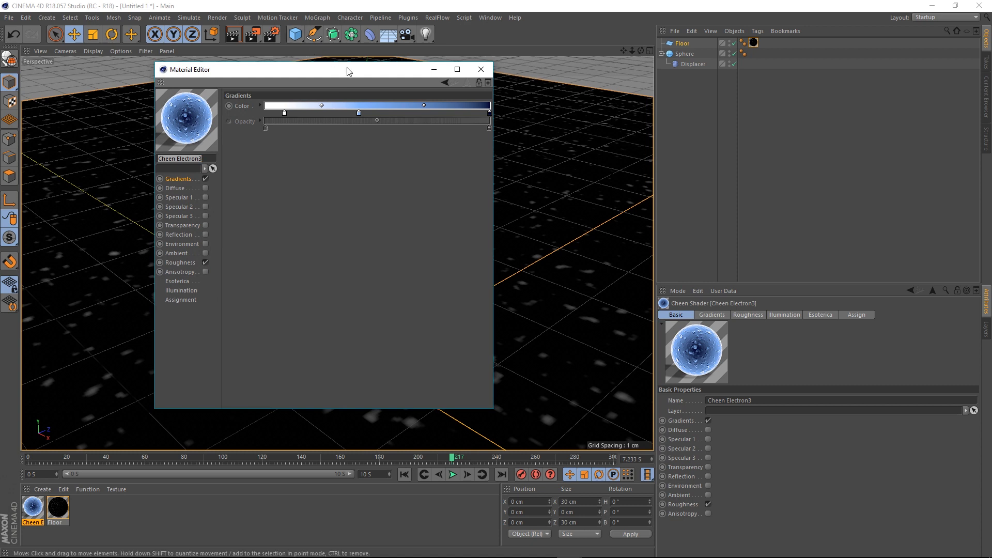
drag(356, 71, 437, 131)
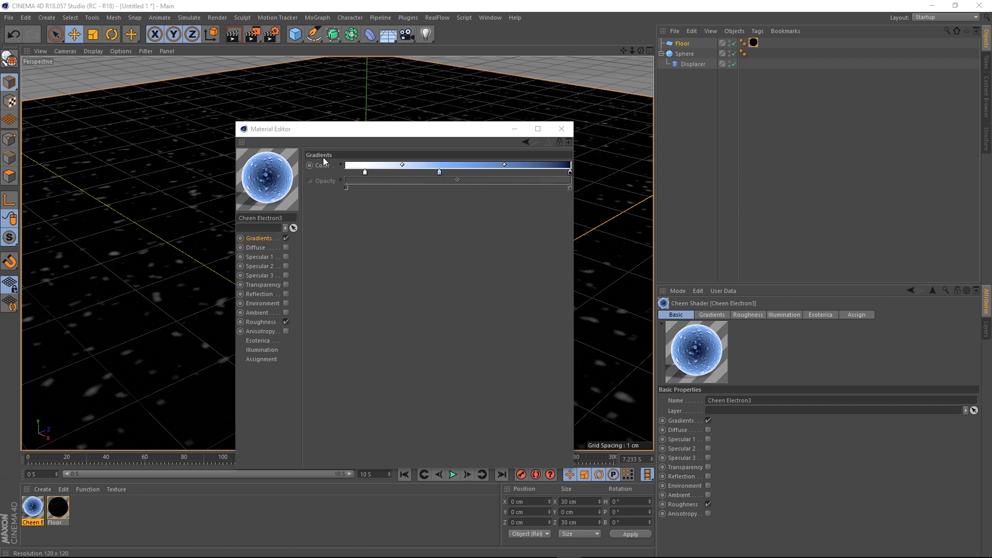
drag(369, 132, 645, 123)
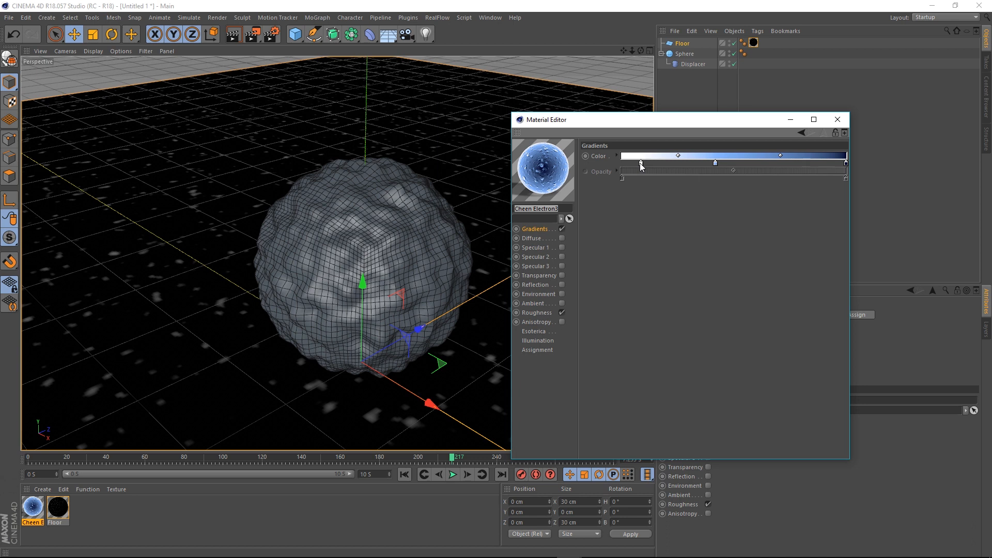
Try to desaturate the blue middle knot of the Cheen Electron3 gradient completely, and undo the change.
double_click(715, 163)
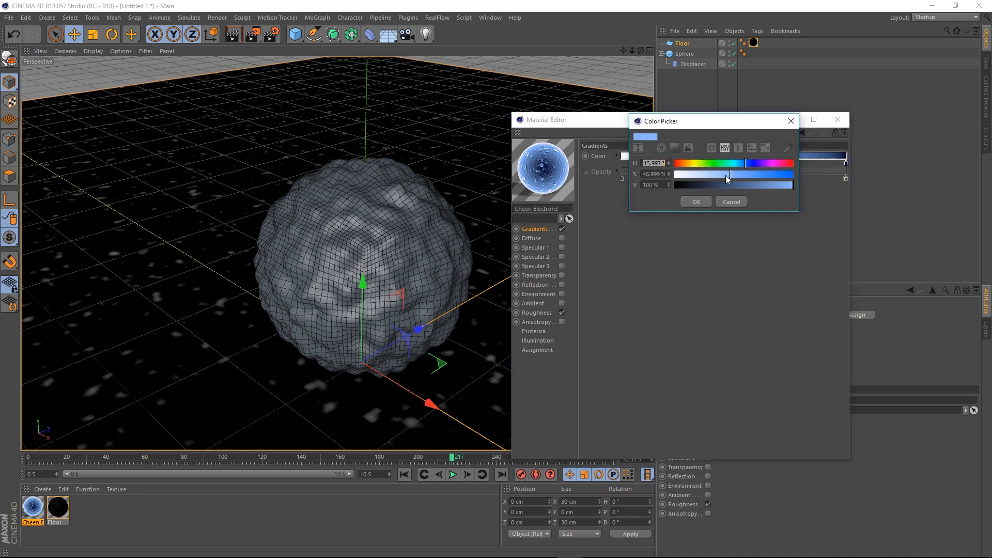
drag(727, 178, 608, 208)
click(693, 202)
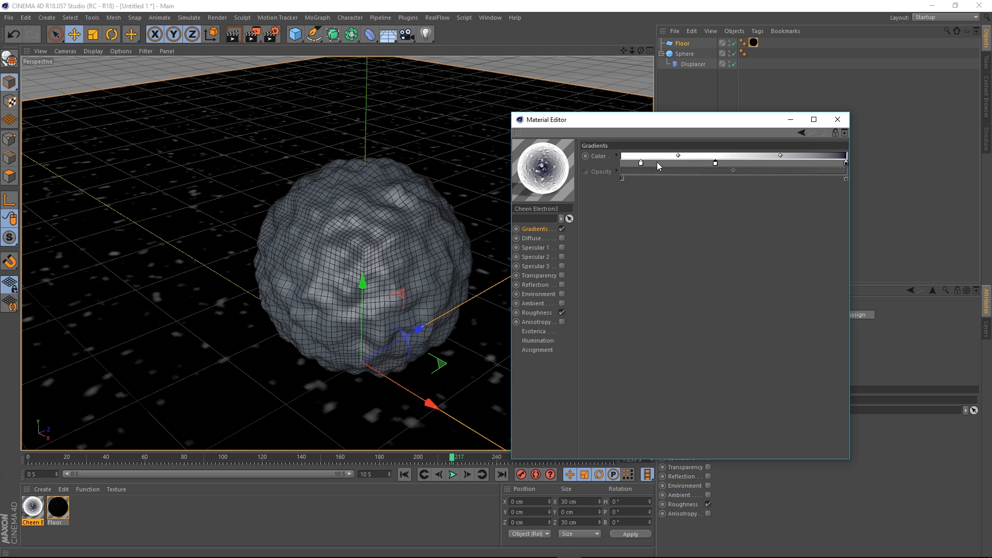
key(ctrl+z)
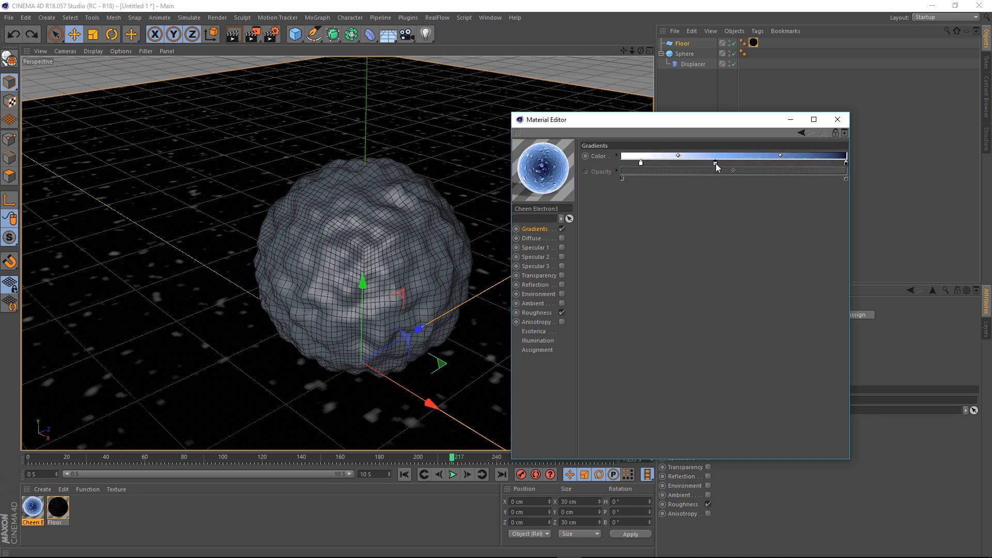
Set the saturation of the blue middle knot and the dark end knot of the Cheen Electron3 gradient to 0%.
double_click(715, 164)
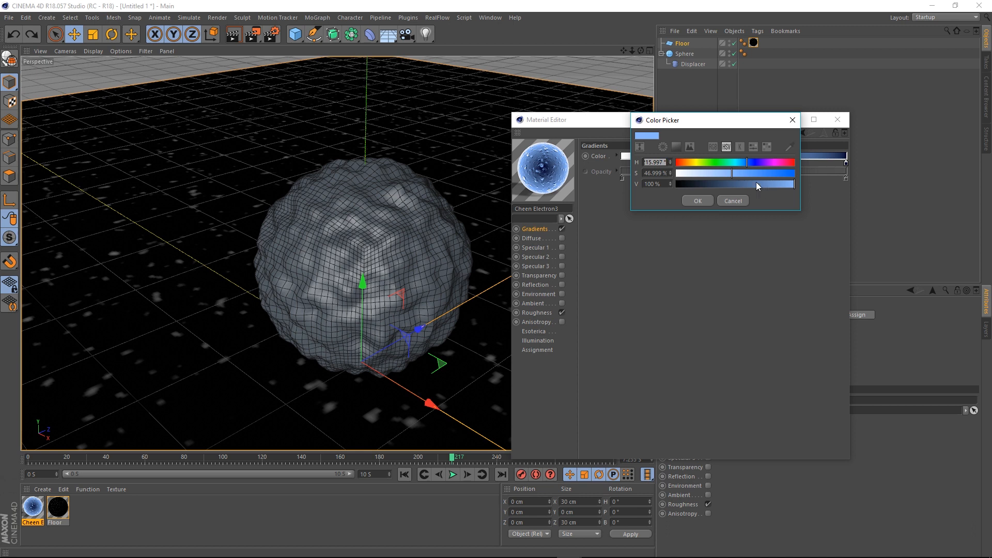
drag(732, 172, 667, 207)
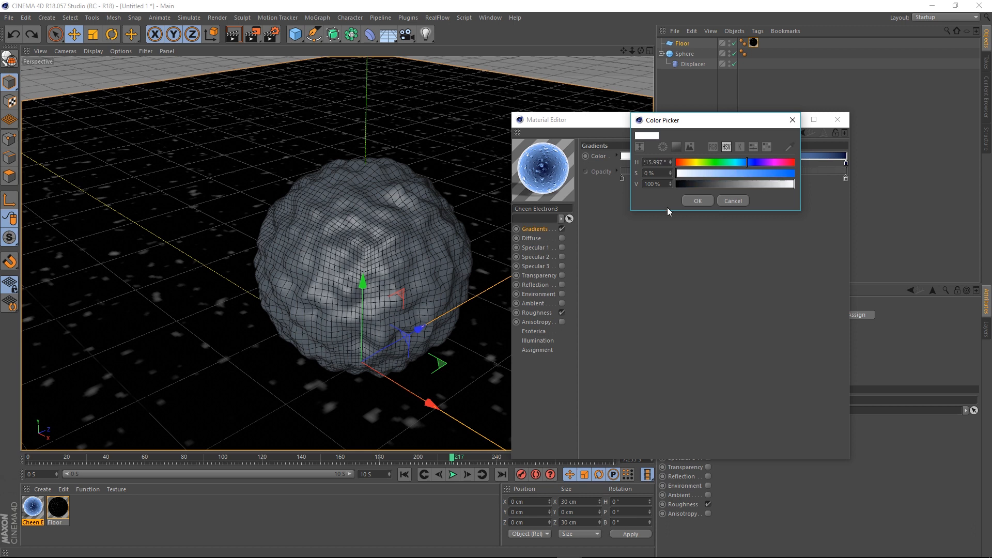
click(699, 200)
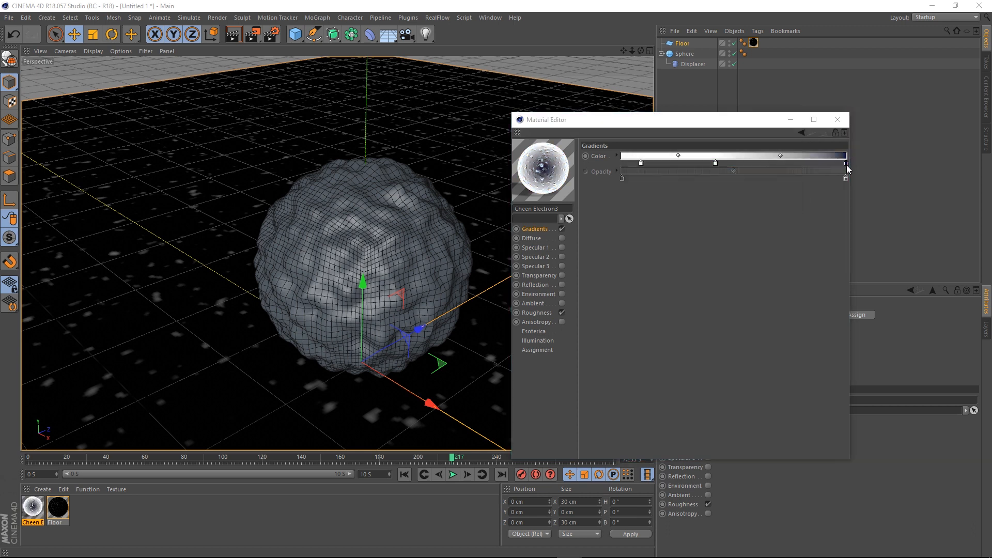
double_click(845, 163)
drag(922, 175, 769, 179)
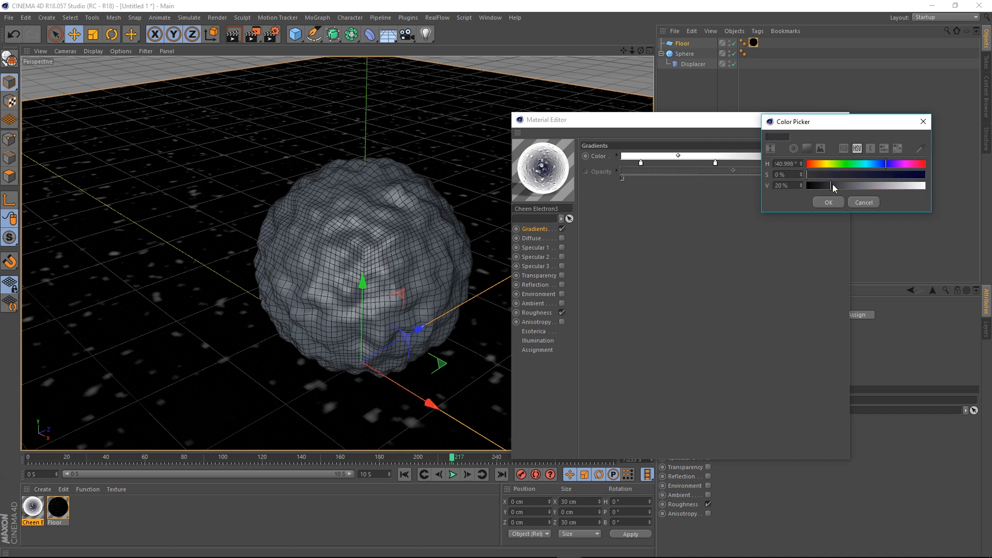
click(823, 204)
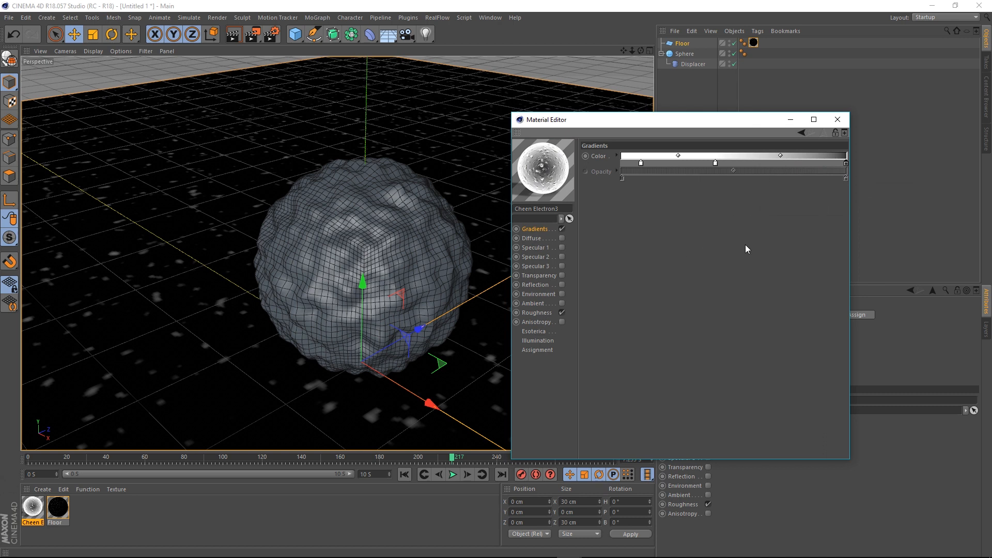
click(837, 120)
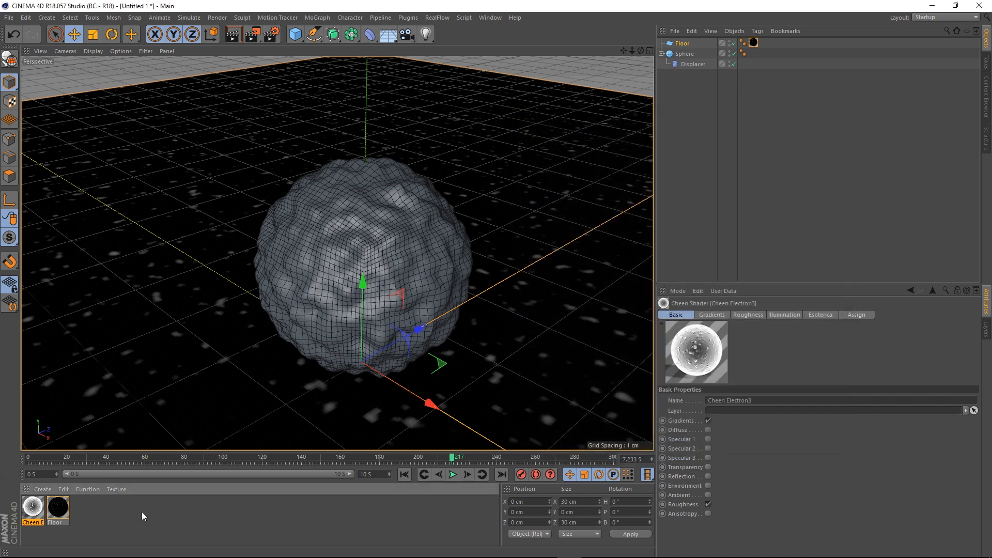
Apply the Cheen Electron3 material to the displaced sphere and render the perspective view.
drag(27, 509, 407, 247)
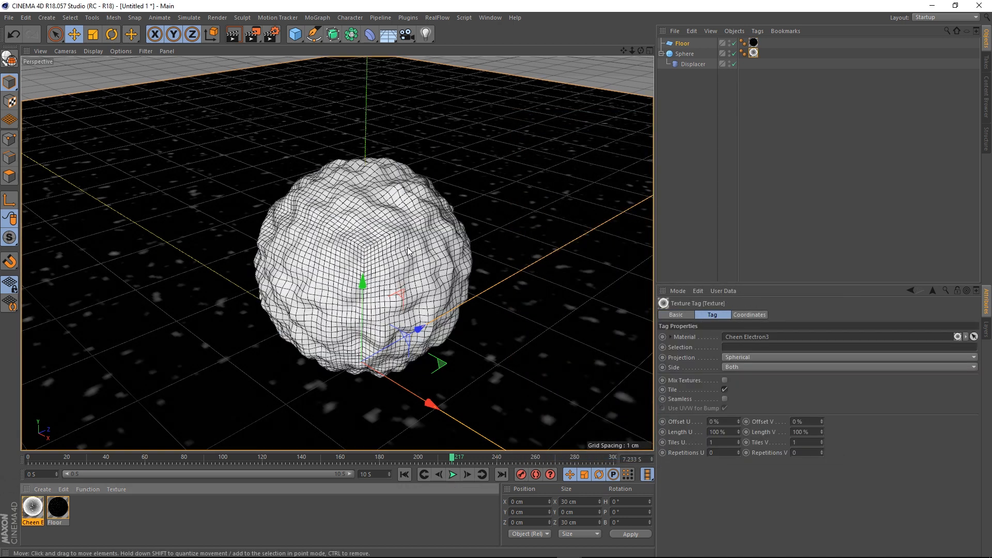
alt+drag(389, 287, 367, 184)
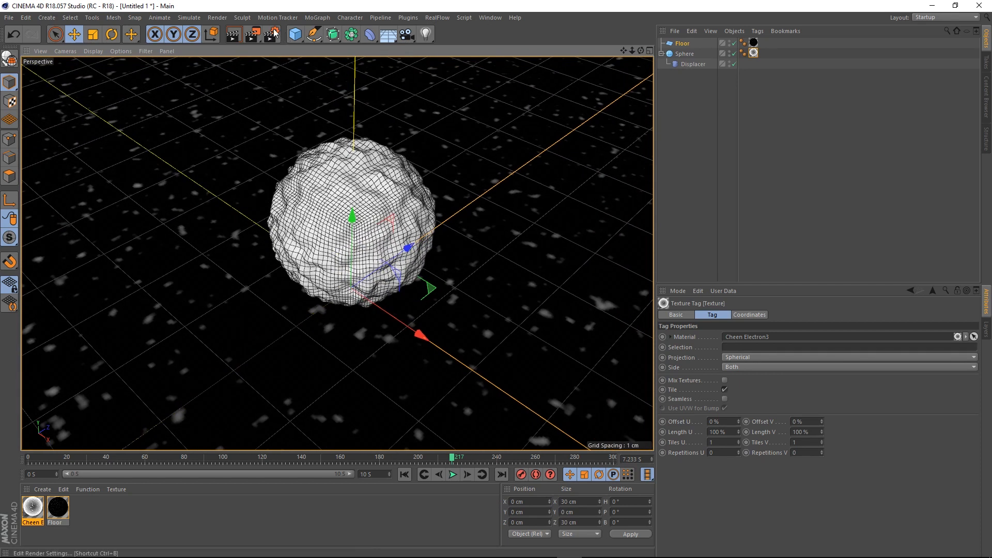
click(235, 39)
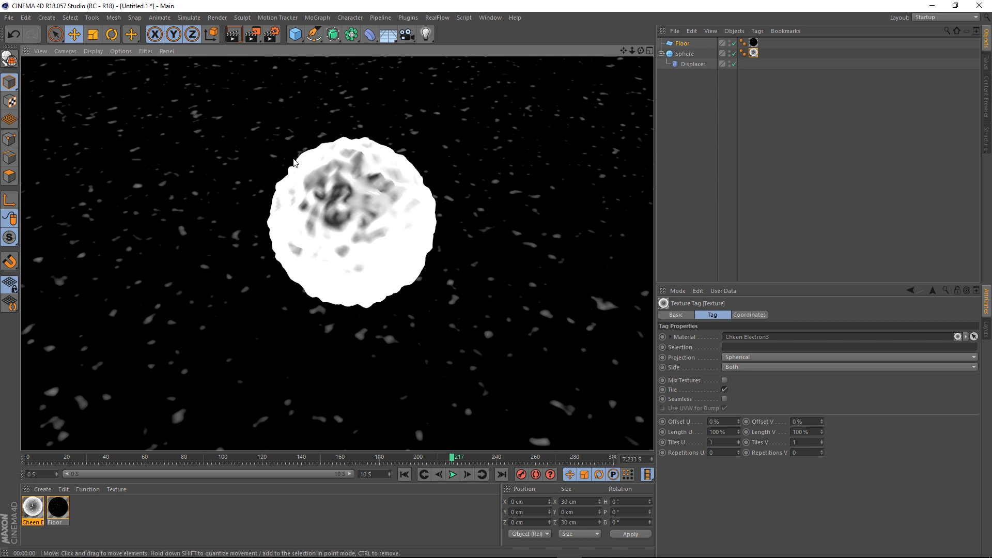
Set the Cheen Electron3 material's roughness scale to 0.5% and render the view again.
click(39, 513)
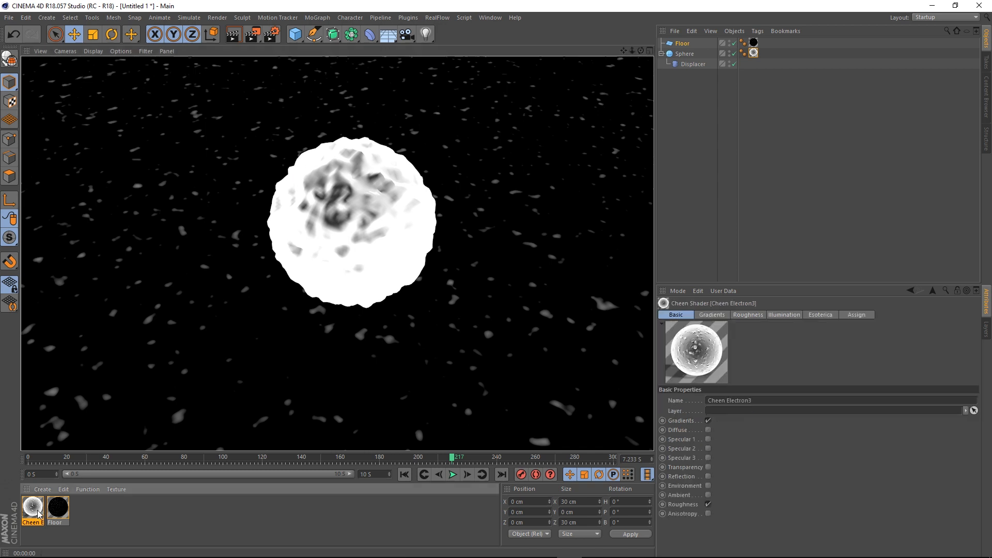
double_click(38, 513)
drag(342, 73, 635, 81)
click(471, 270)
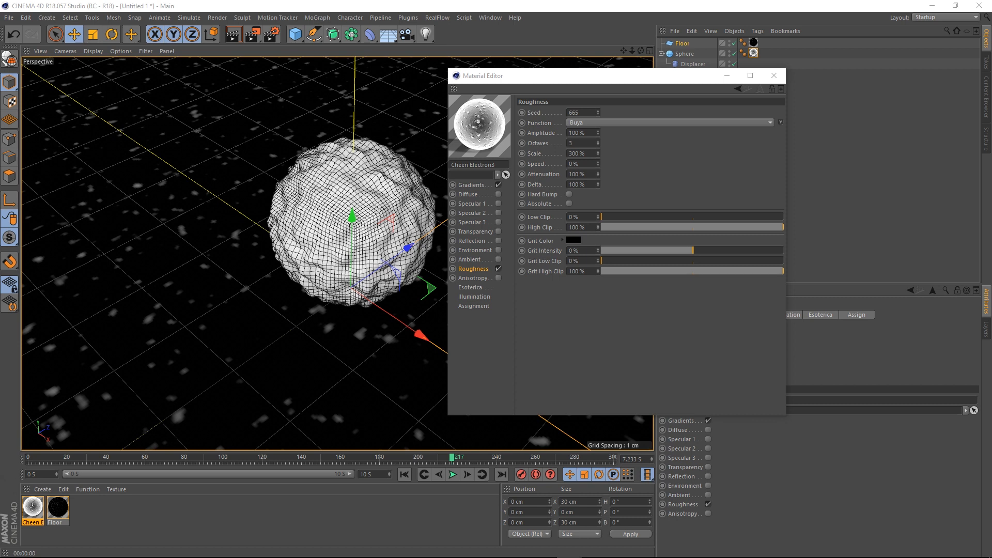
click(478, 278)
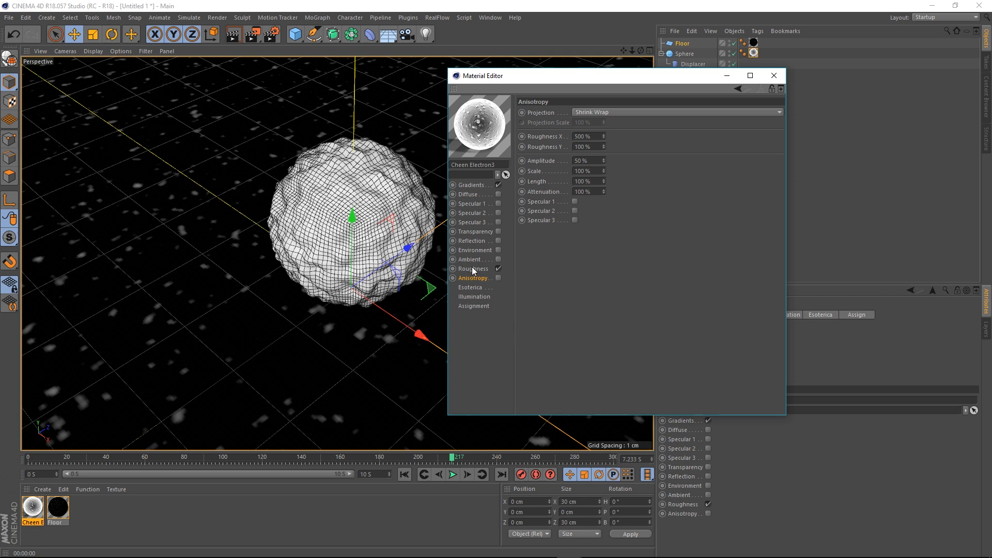
click(472, 269)
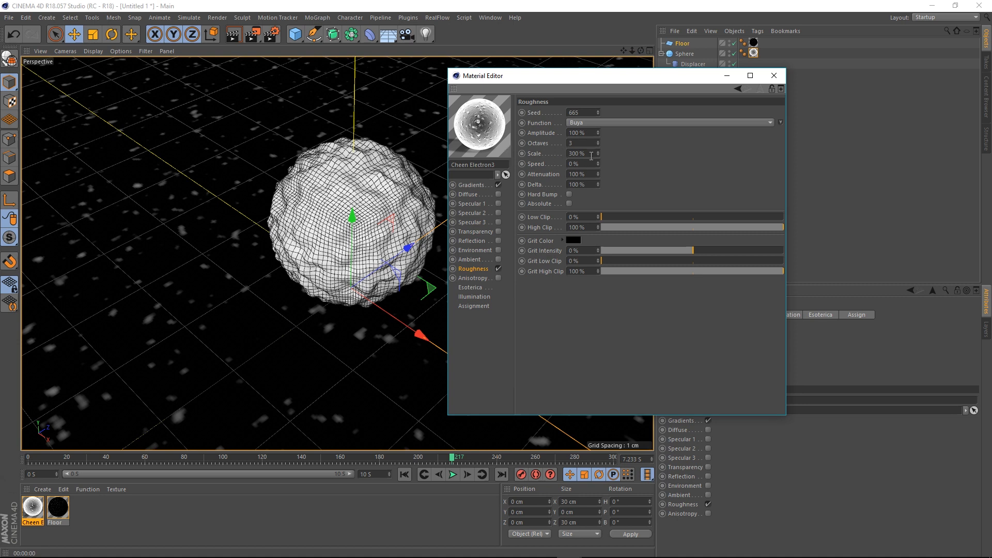
drag(590, 156, 423, 147)
text(0.5)
key(Return)
click(773, 75)
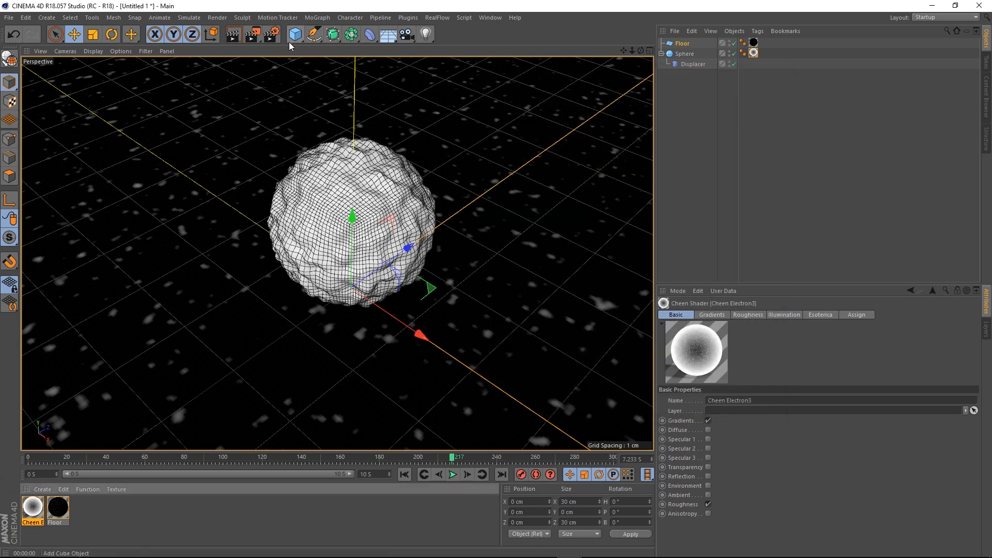
click(233, 34)
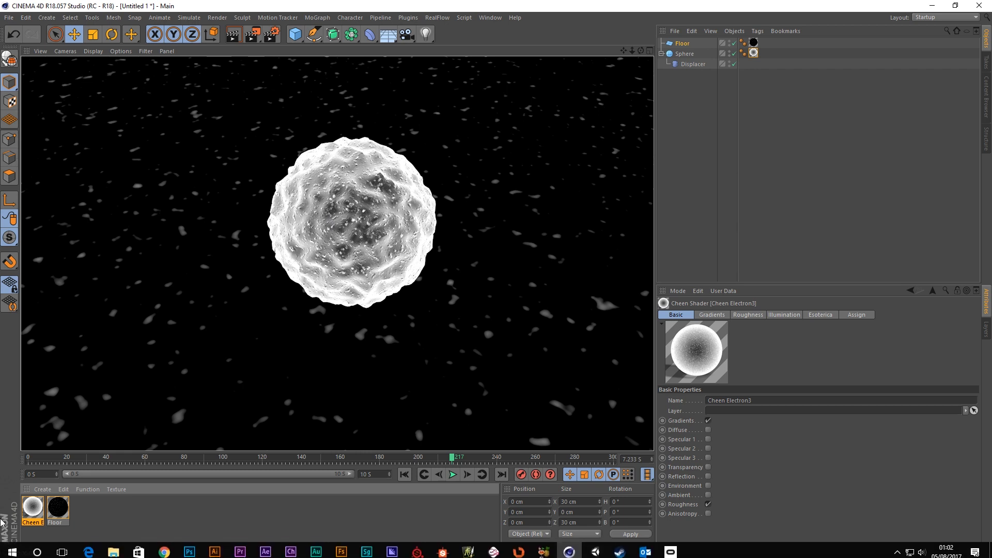
Review the Cheen Electron3 material's roughness settings with the editor placed clear of the sphere.
double_click(33, 508)
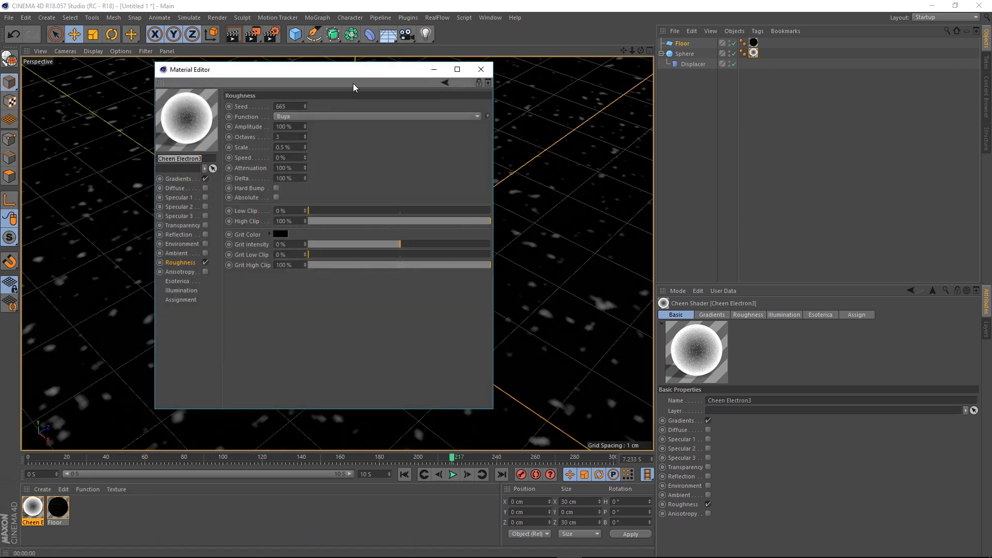
drag(352, 82, 693, 94)
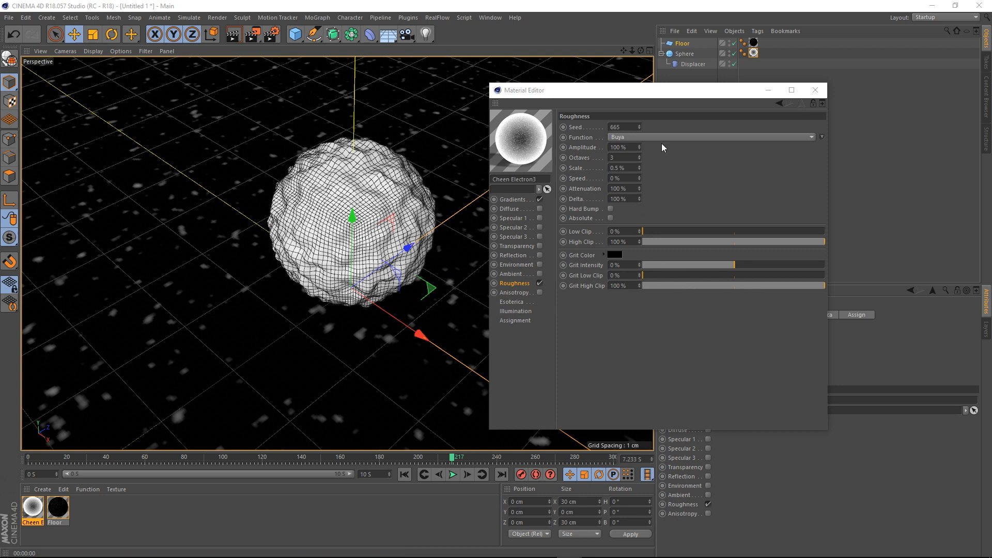
click(815, 90)
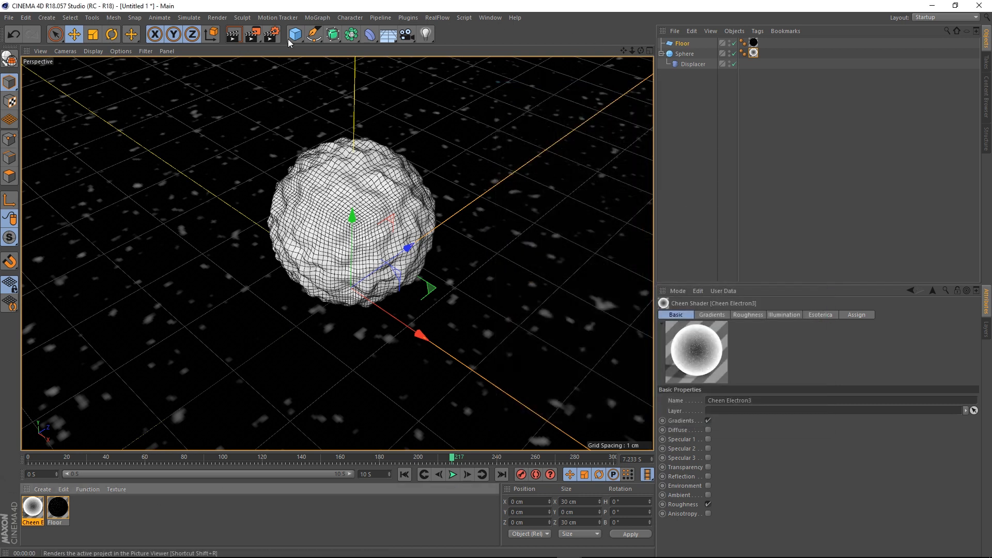
Add a camera object to the scene from a view framing the whole floor.
scroll(366, 220, down, 3)
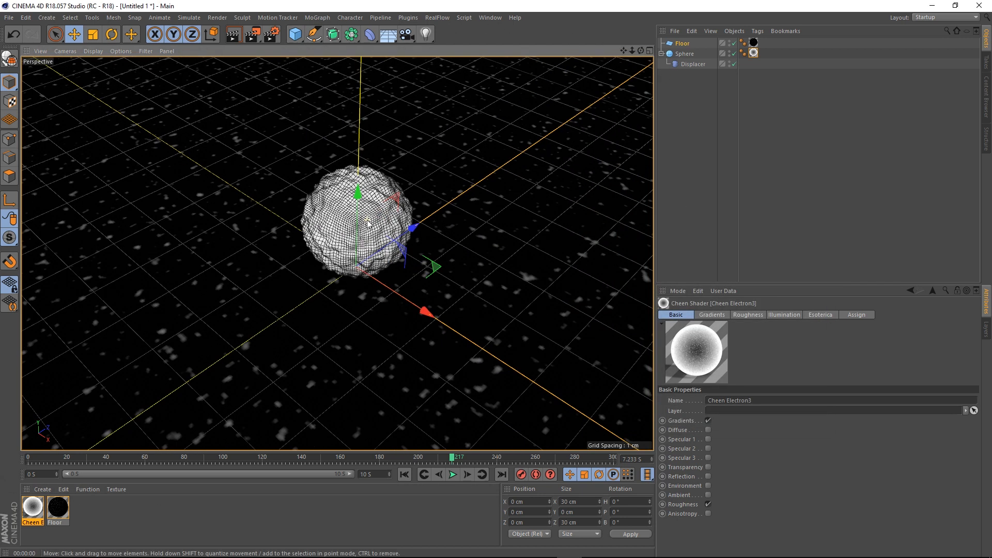
mouse_move(383, 147)
alt+mouse_down()
mouse_move(391, 190)
mouse_move(367, 139)
mouse_move(373, 148)
alt+mouse_up()
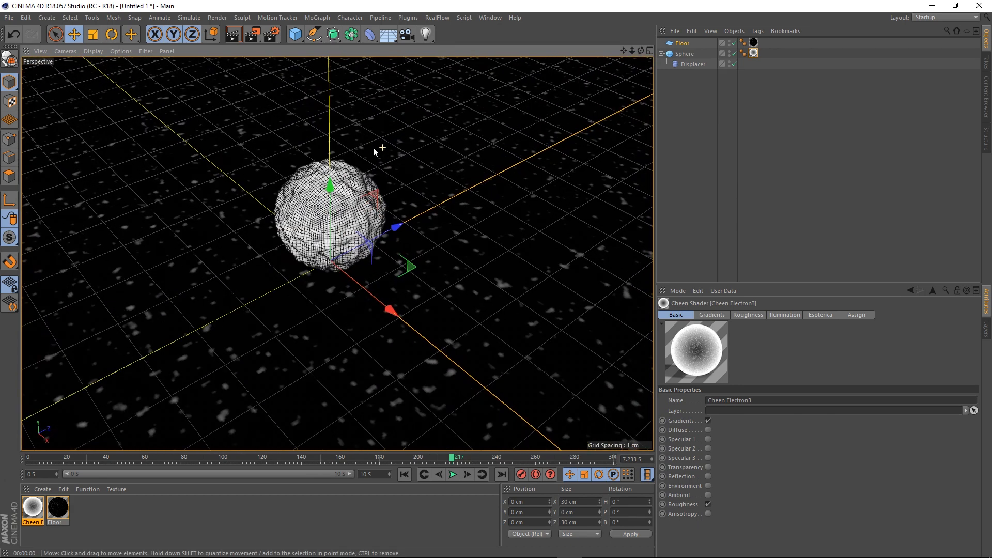
scroll(344, 199, up, 3)
scroll(345, 199, down, 1)
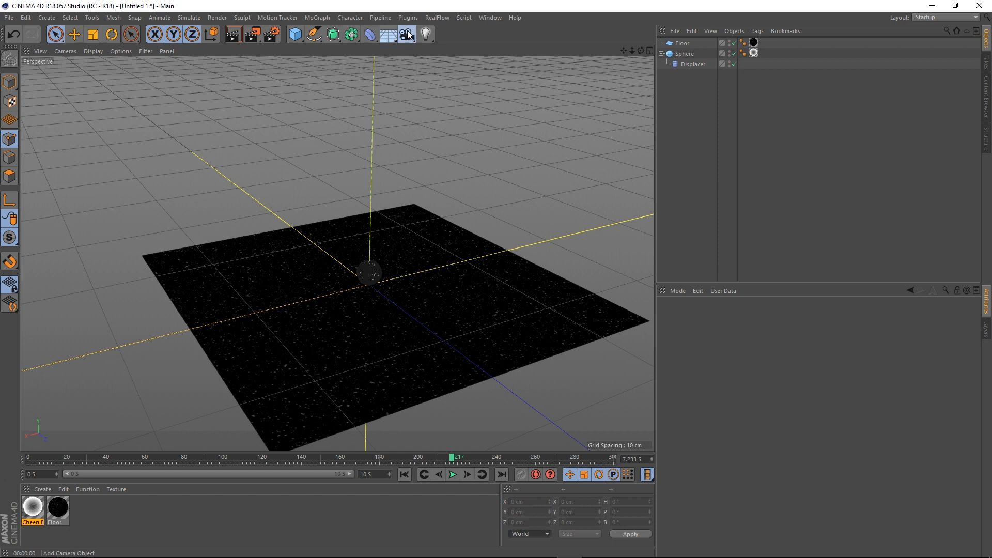
drag(407, 34, 468, 46)
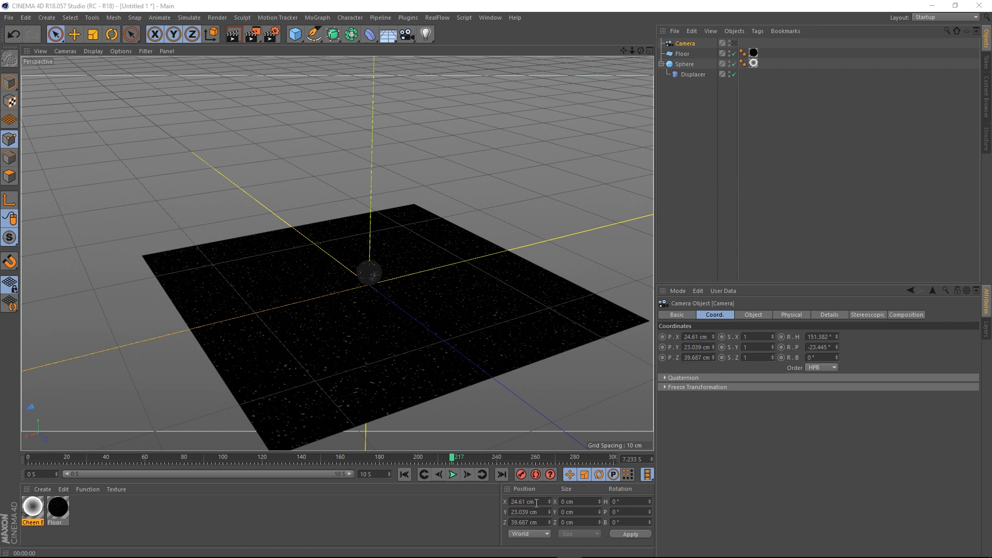
click(536, 503)
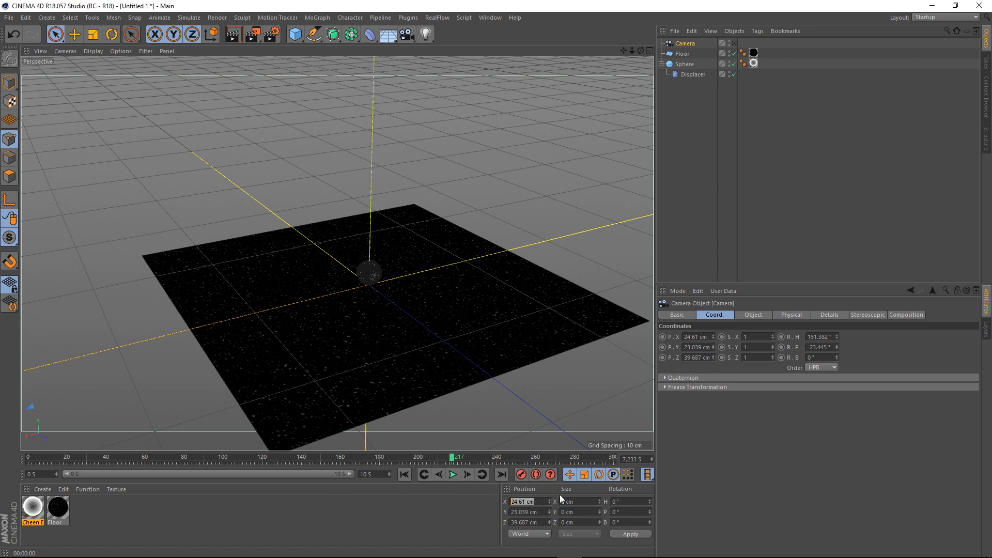
text(8.809)
key(Escape)
Set the camera's position to X -3.339 cm, Y -1.872 cm and Z 2.285 cm.
click(697, 337)
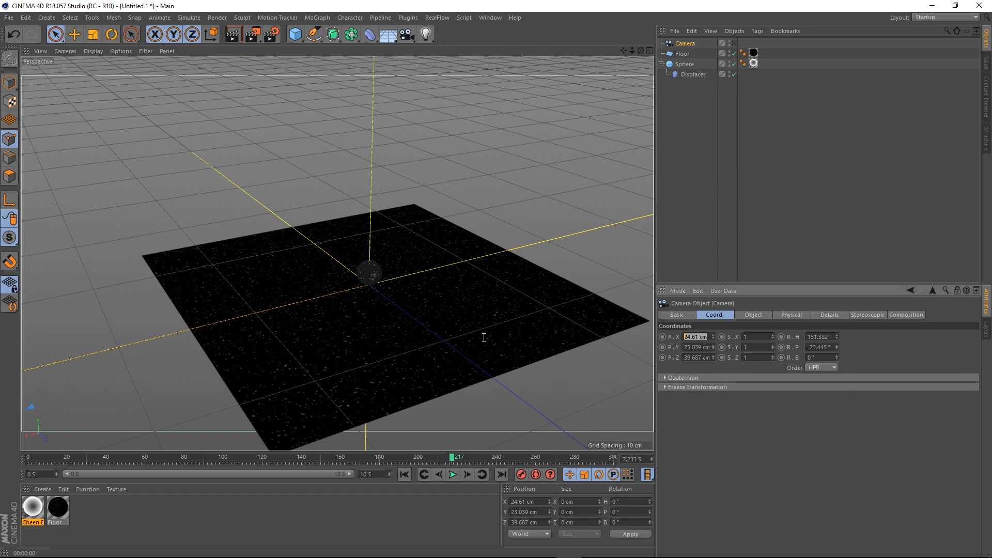
key(BackSpace)
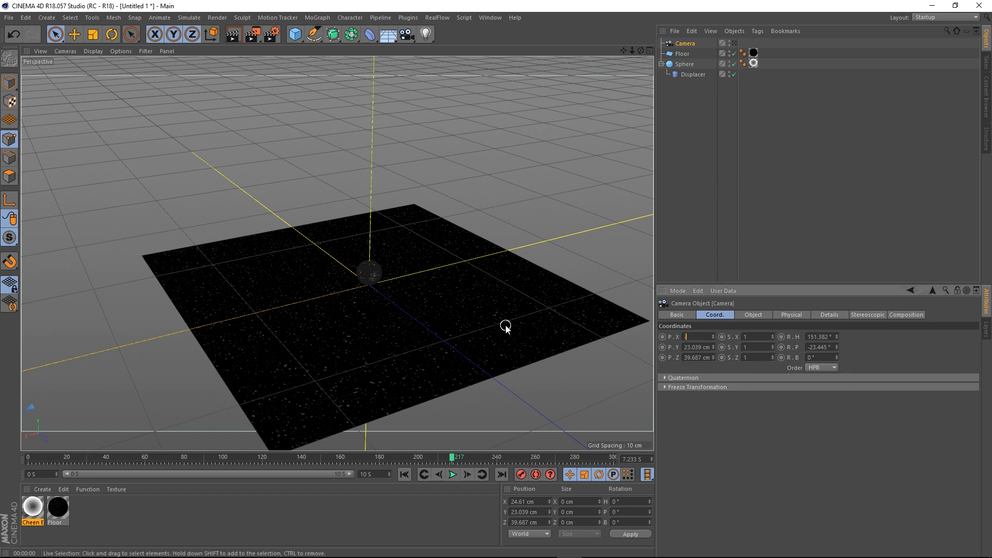
text(-3.339)
key(Return)
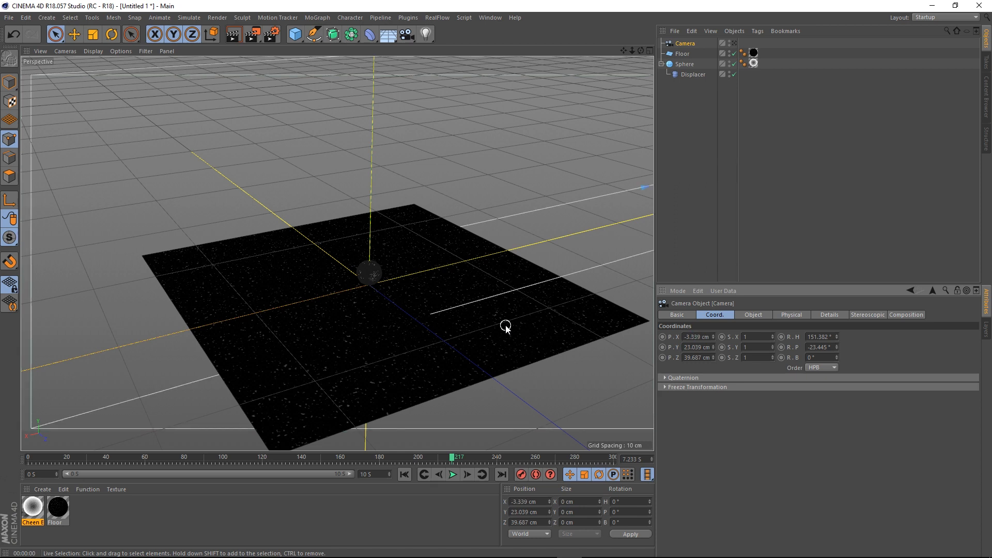
double_click(709, 345)
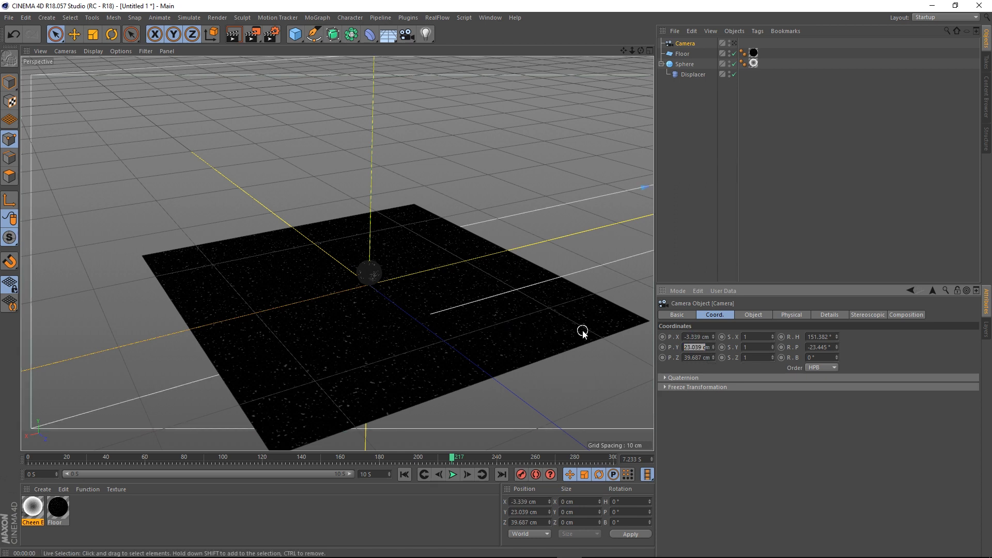
key(BackSpace)
key(BackSpace)
text(-1.872)
key(Return)
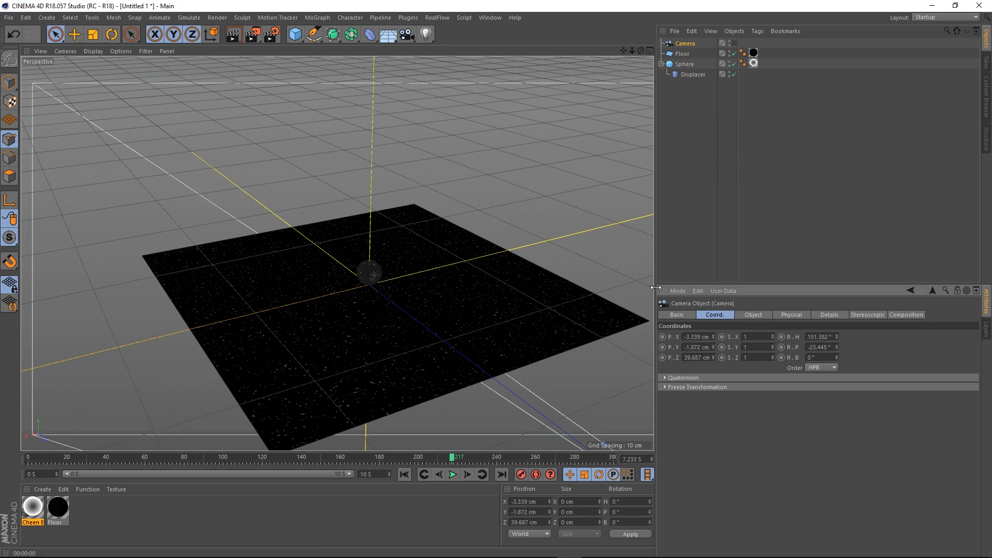
click(699, 357)
key(BackSpace)
text(2.285)
key(Return)
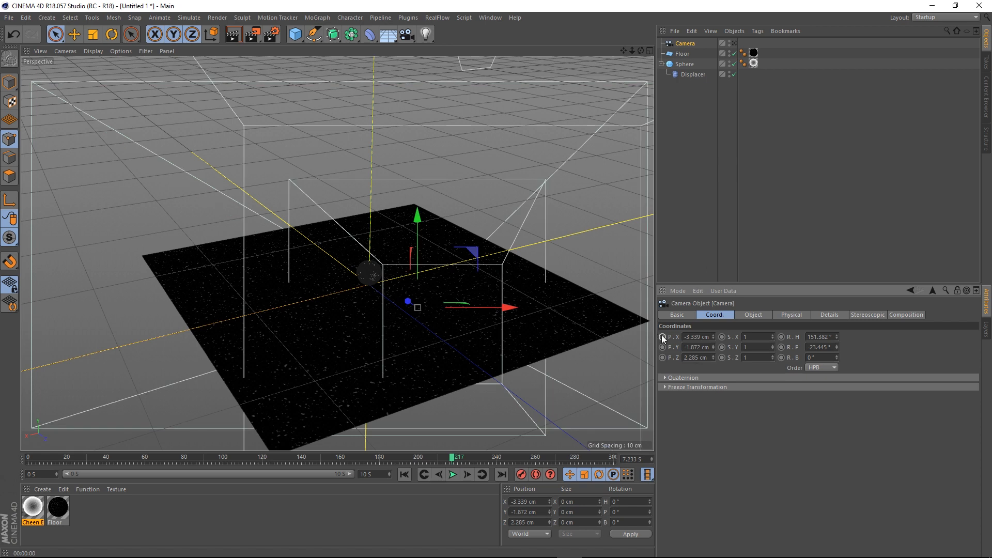
Set the camera's rotation to a heading of 53.609° and a pitch of -31.961°.
click(734, 44)
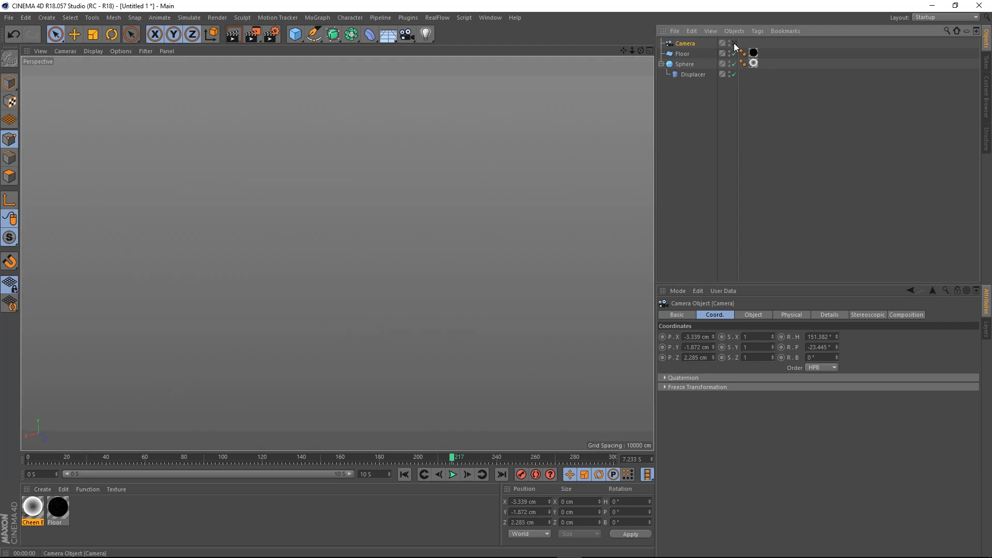
click(734, 44)
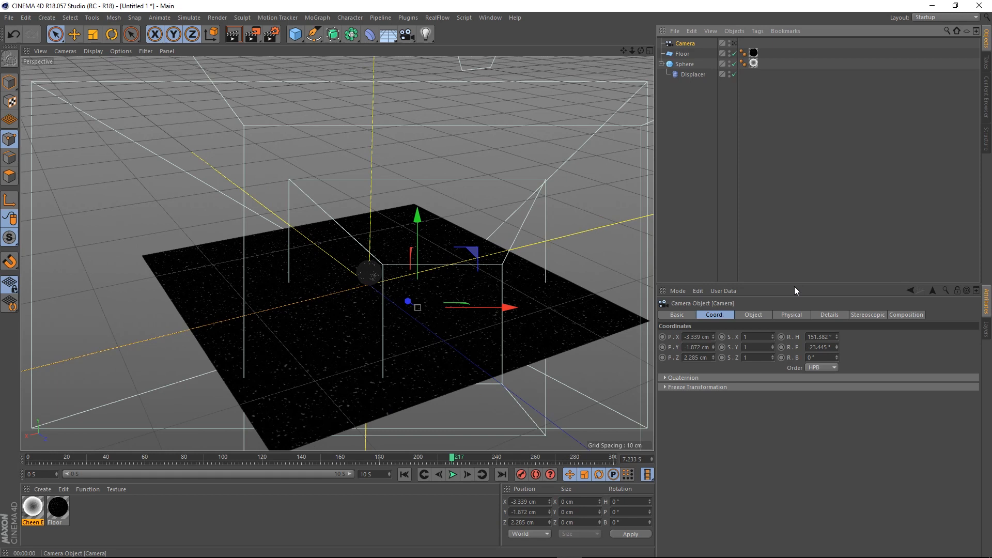
click(825, 337)
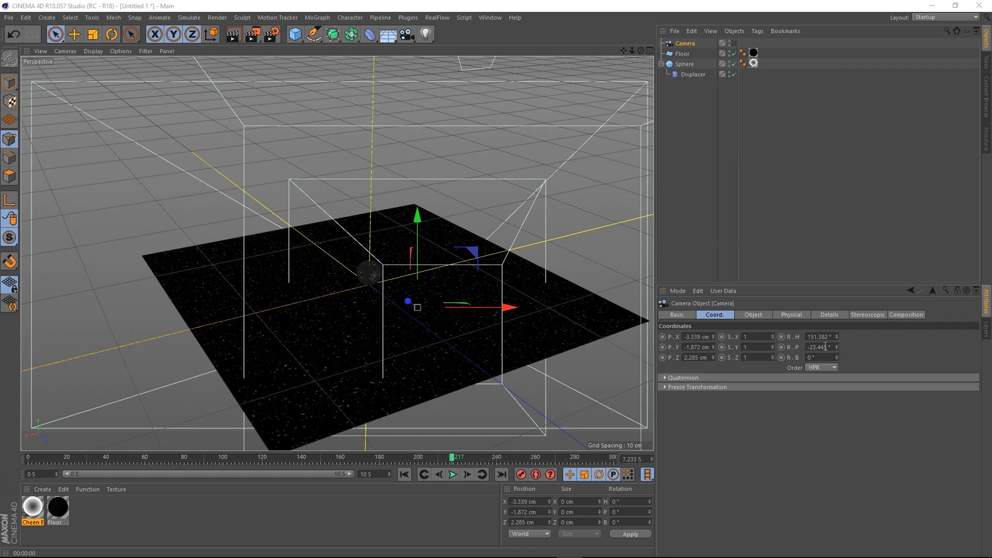
drag(834, 339, 729, 336)
text(53.609 °)
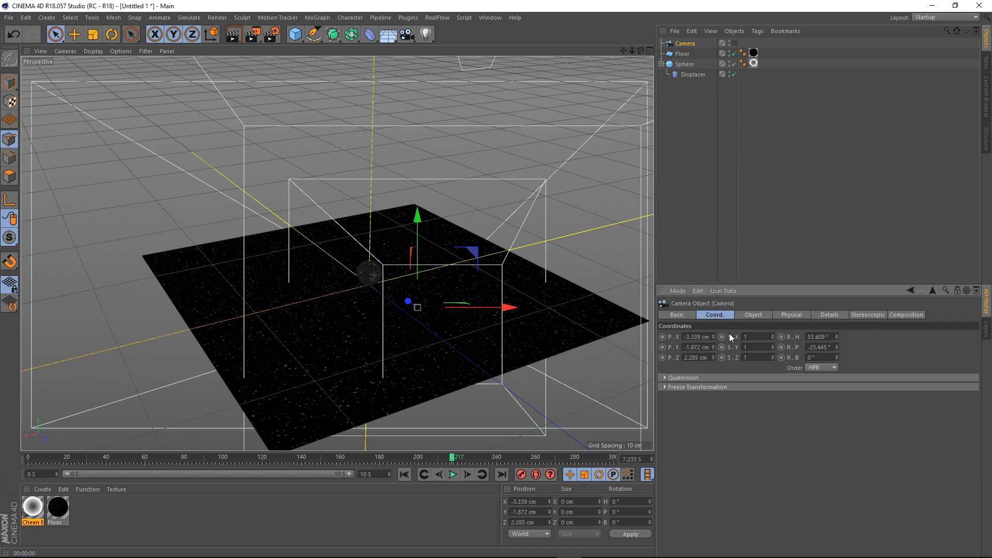
key(Return)
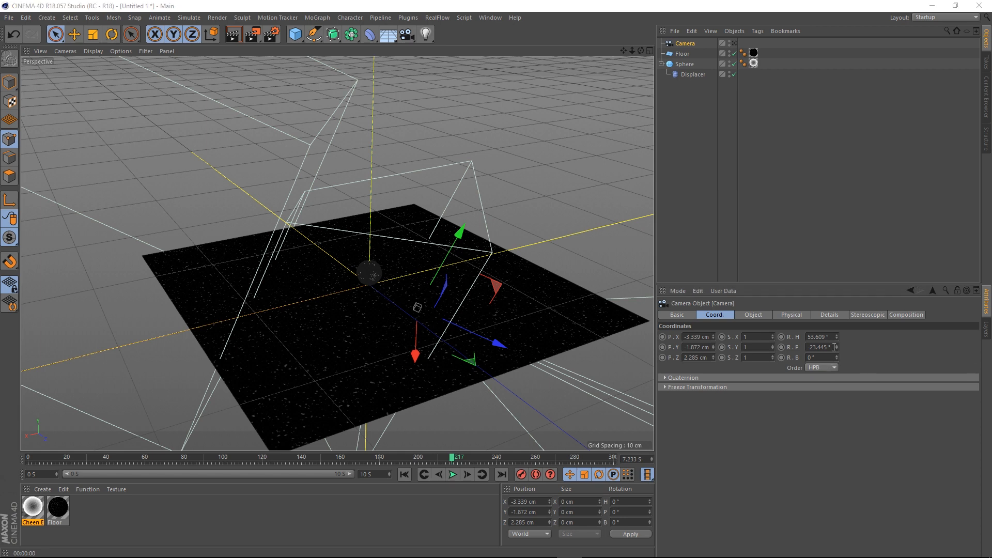
drag(833, 347, 714, 355)
text(-31.961)
key(Return)
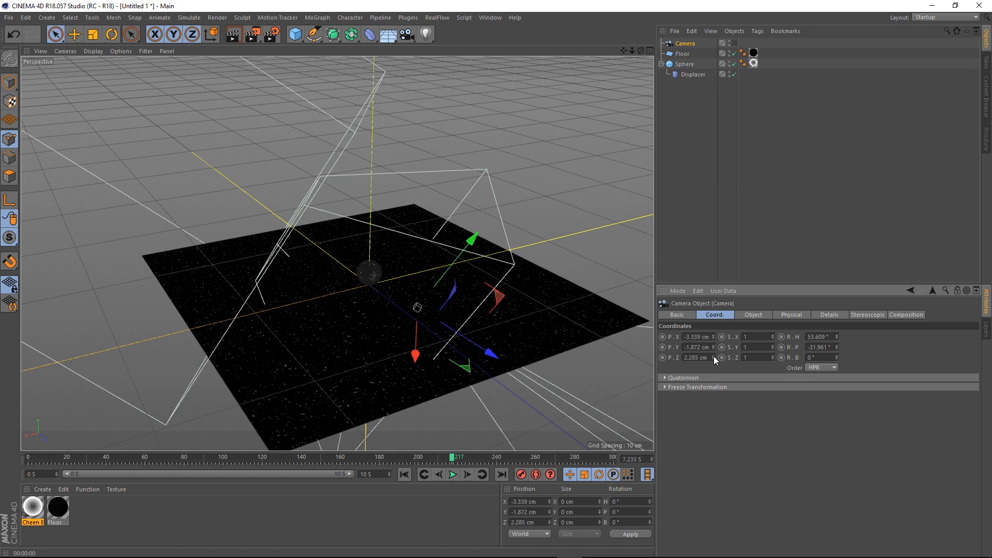
Check the view through the camera and inspect its placement and orientation relative to the floor and sphere.
click(734, 44)
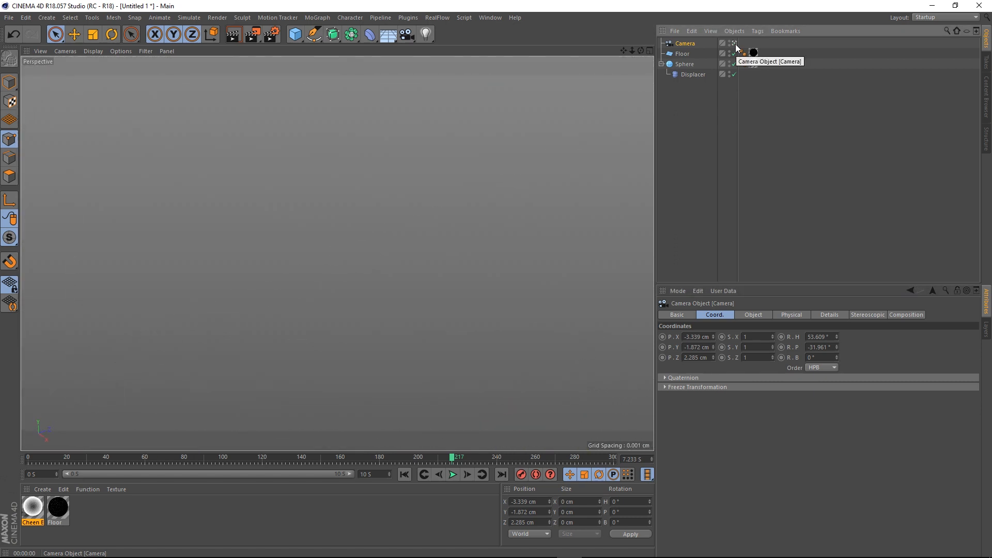
click(735, 44)
scroll(275, 307, down, 8)
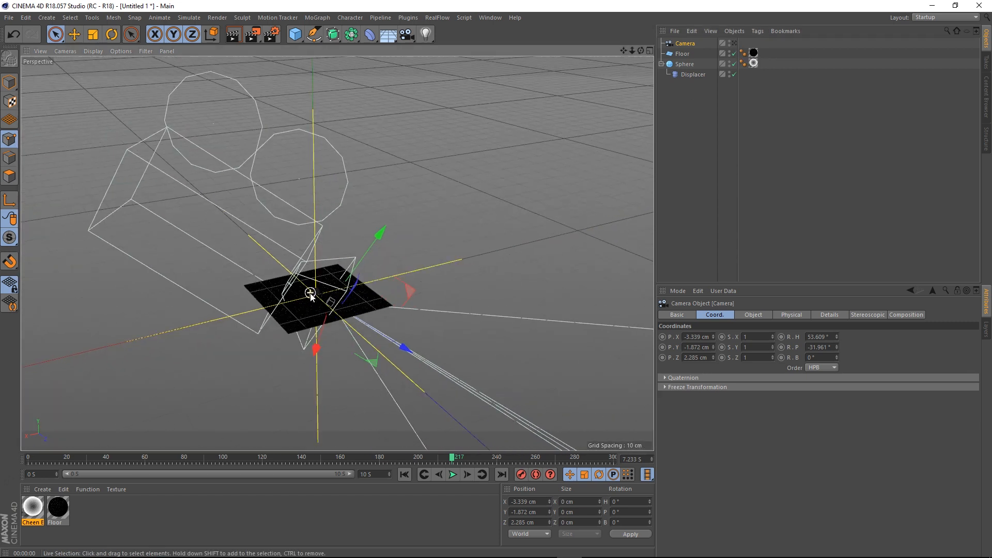
alt+drag(310, 295, 288, 272)
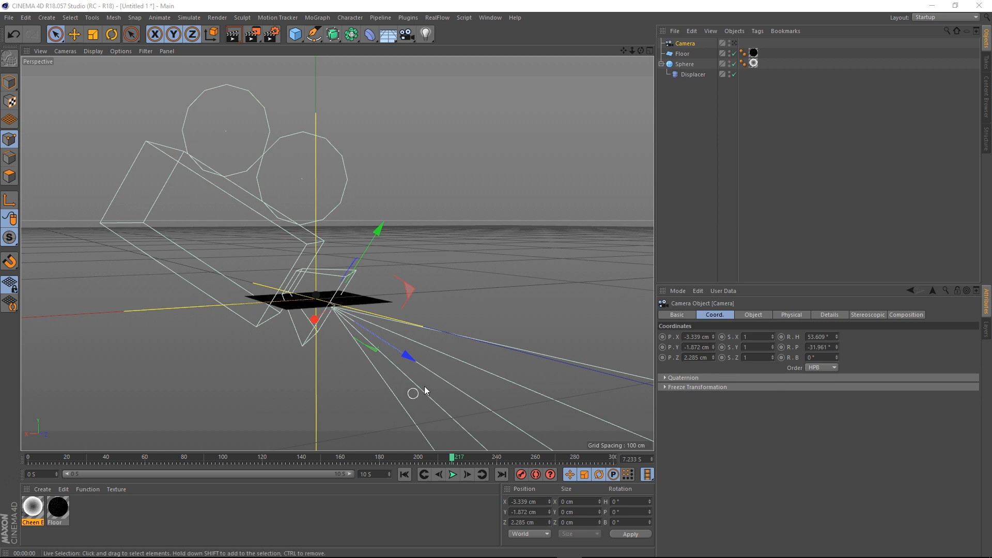
click(688, 153)
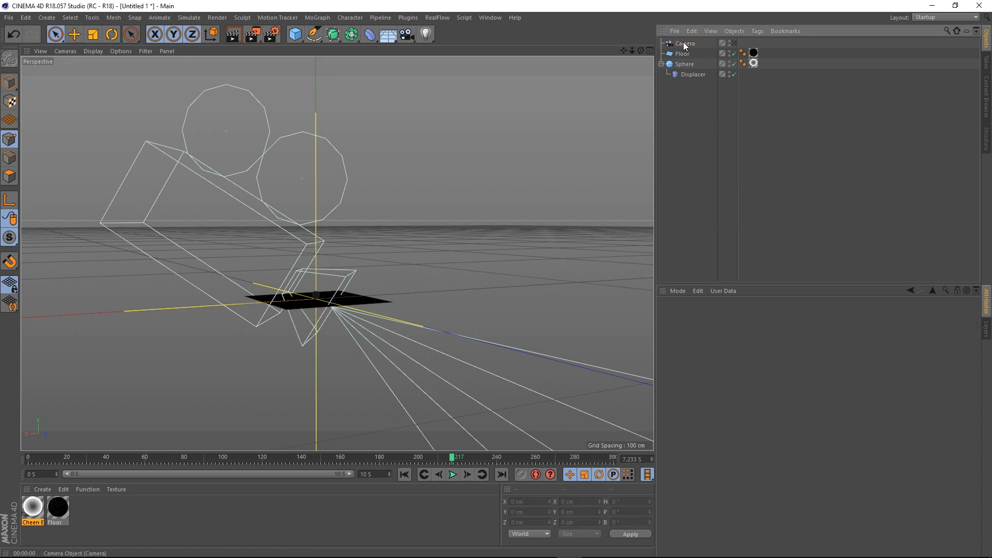
click(686, 44)
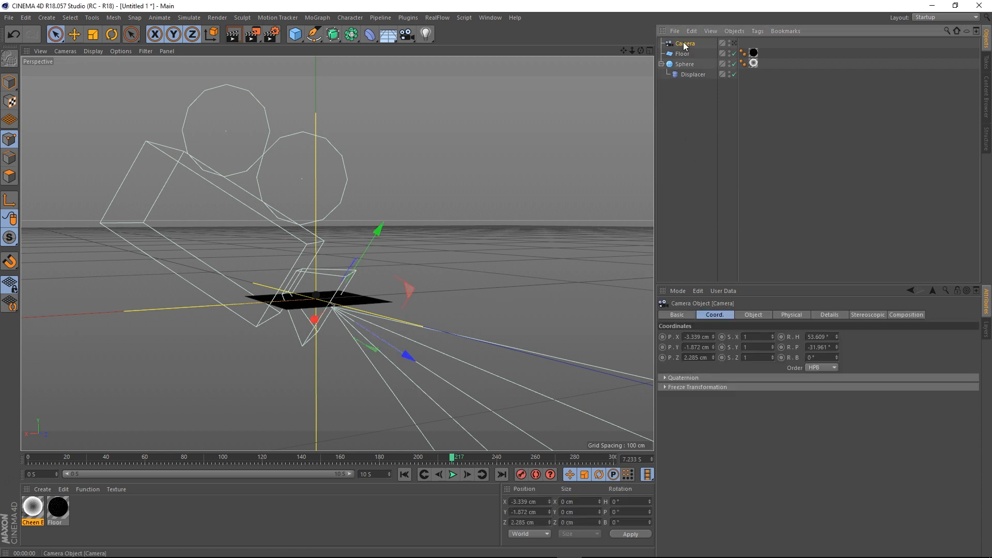
click(733, 43)
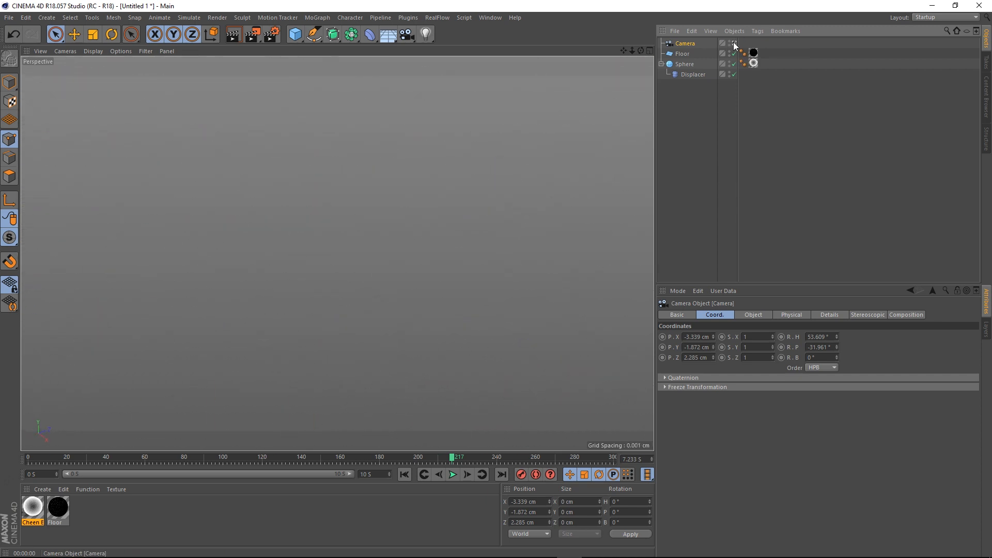
click(734, 44)
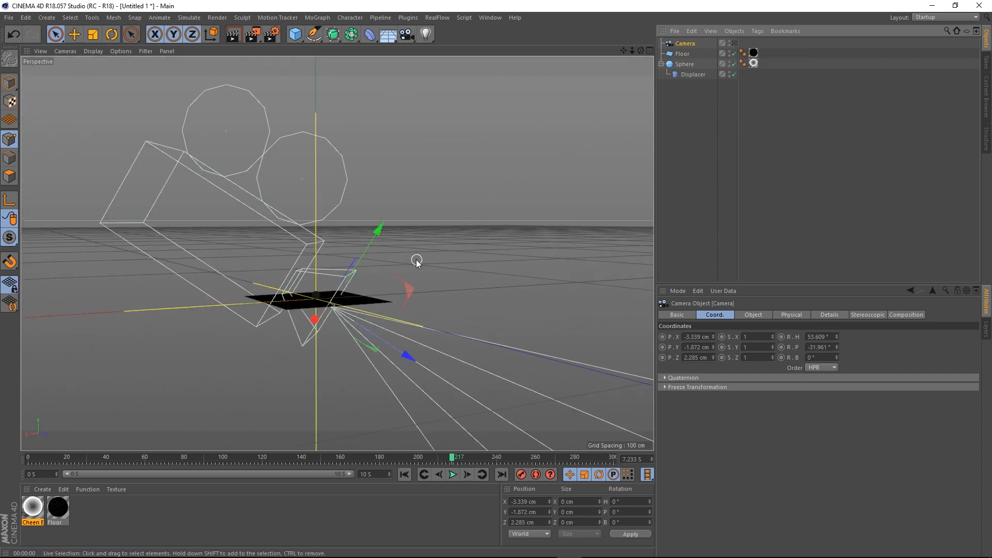
scroll(310, 305, up, 3)
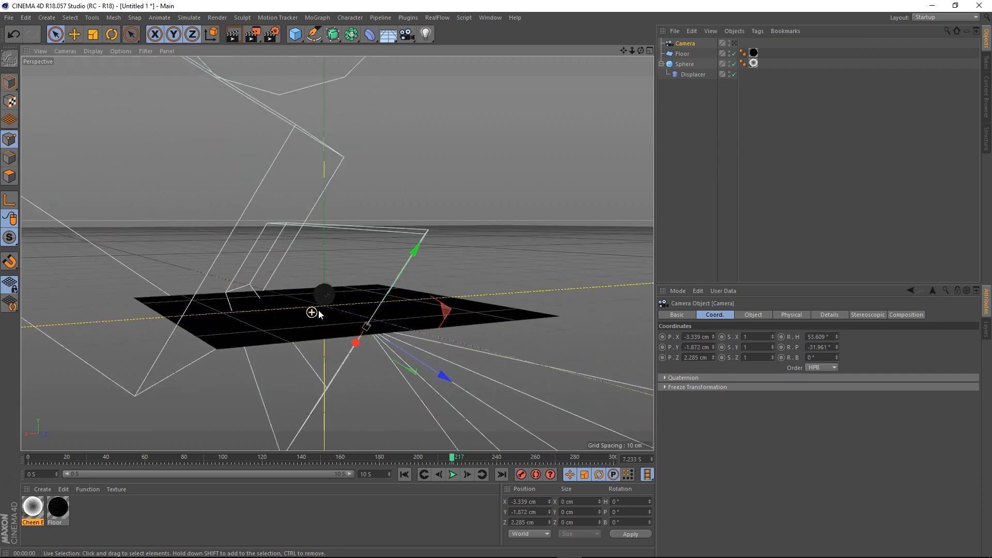
alt+drag(339, 323, 374, 338)
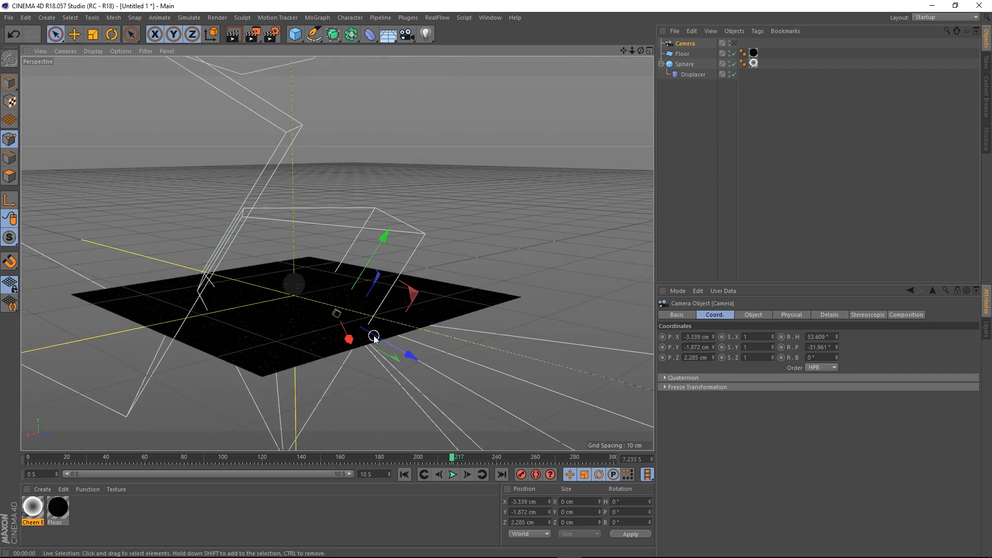
scroll(320, 307, down, 4)
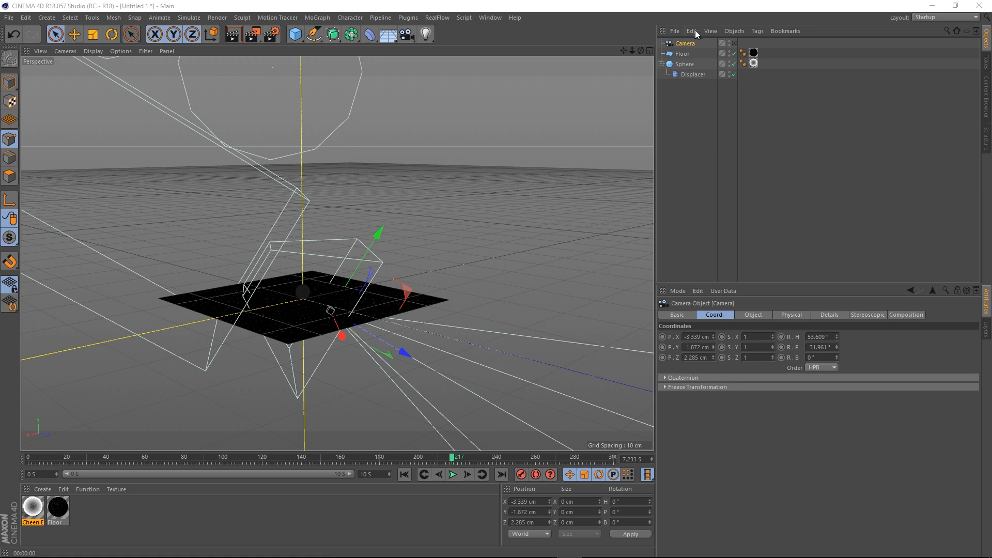
Compare the camera's Classic (36 mm) and Normal Lens (50 mm) focal lengths, and keep Normal Lens (50 mm).
click(754, 315)
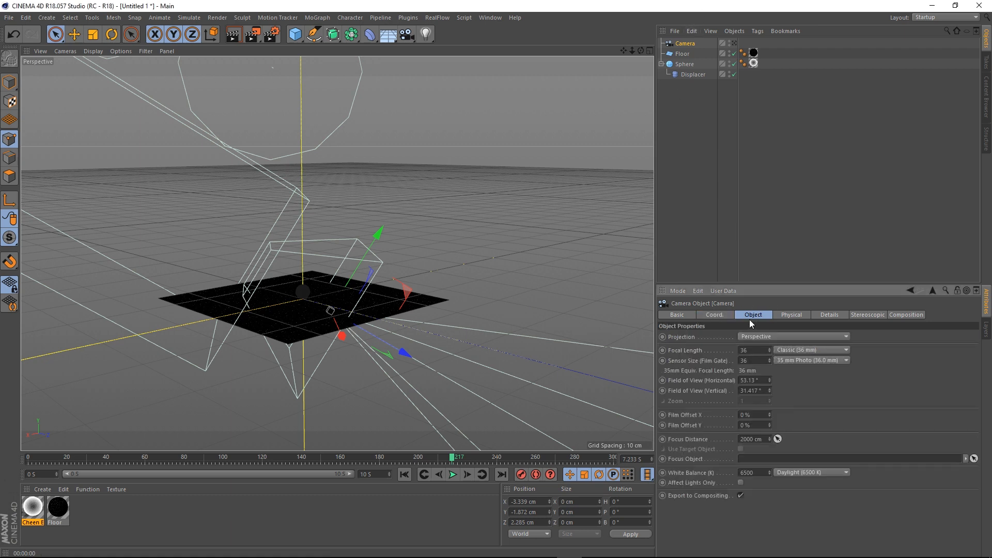
click(788, 349)
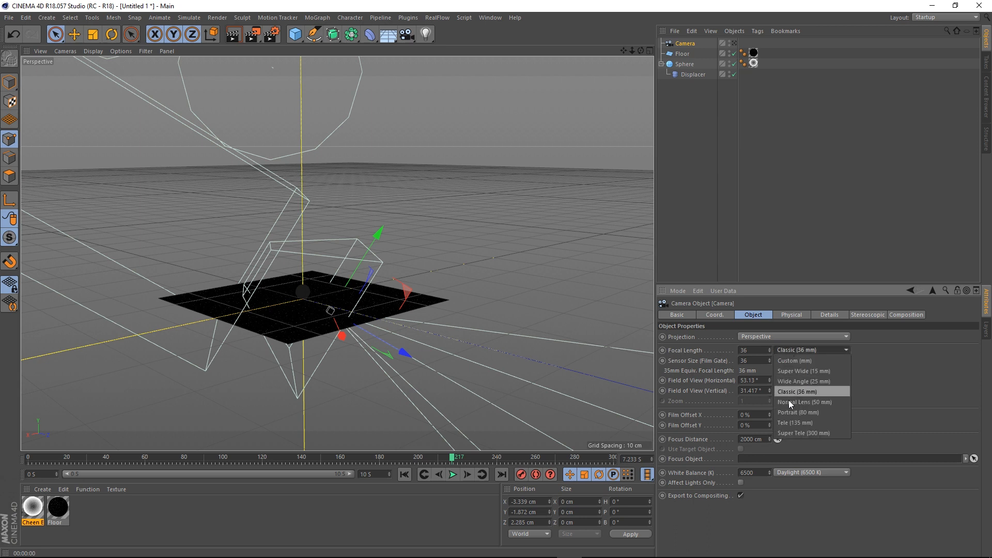
click(801, 403)
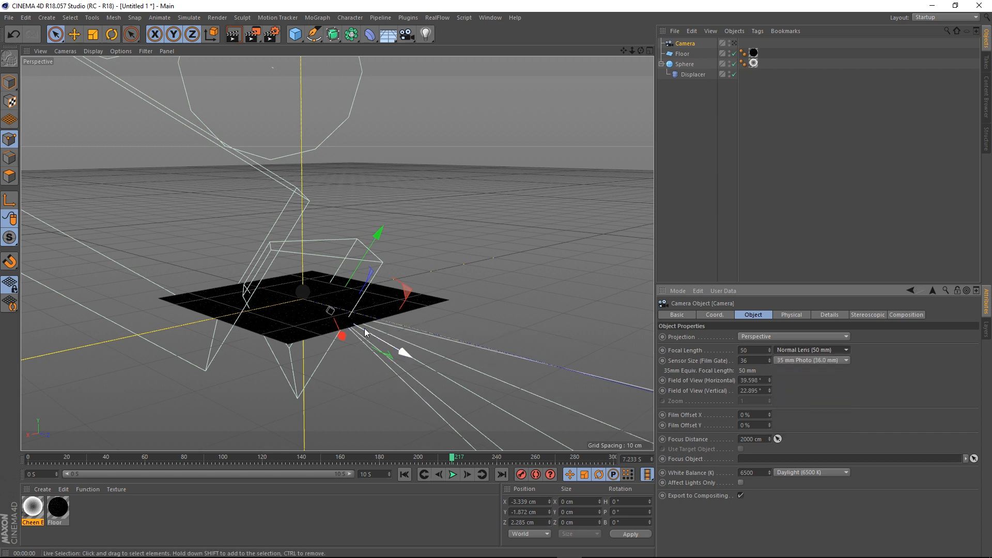
click(792, 352)
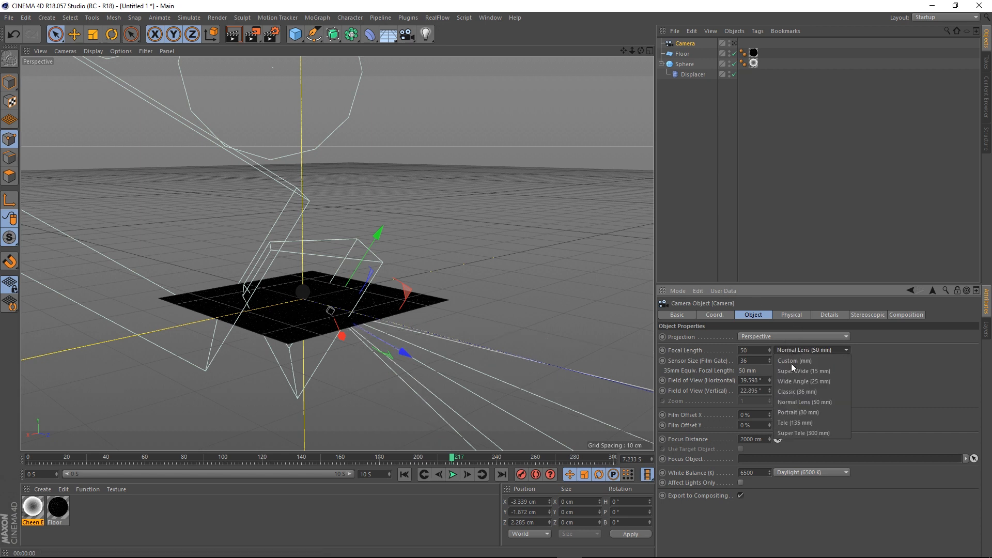
click(795, 392)
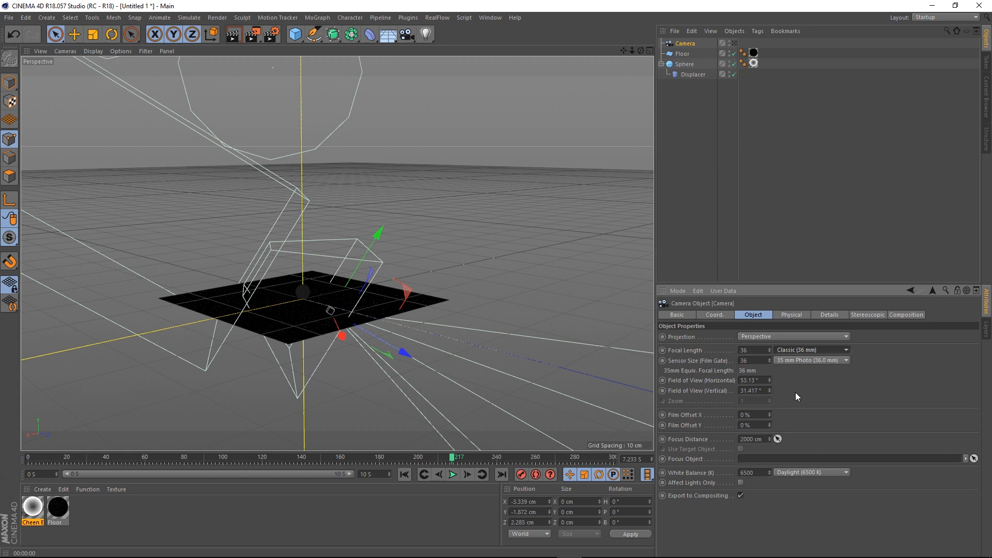
click(791, 349)
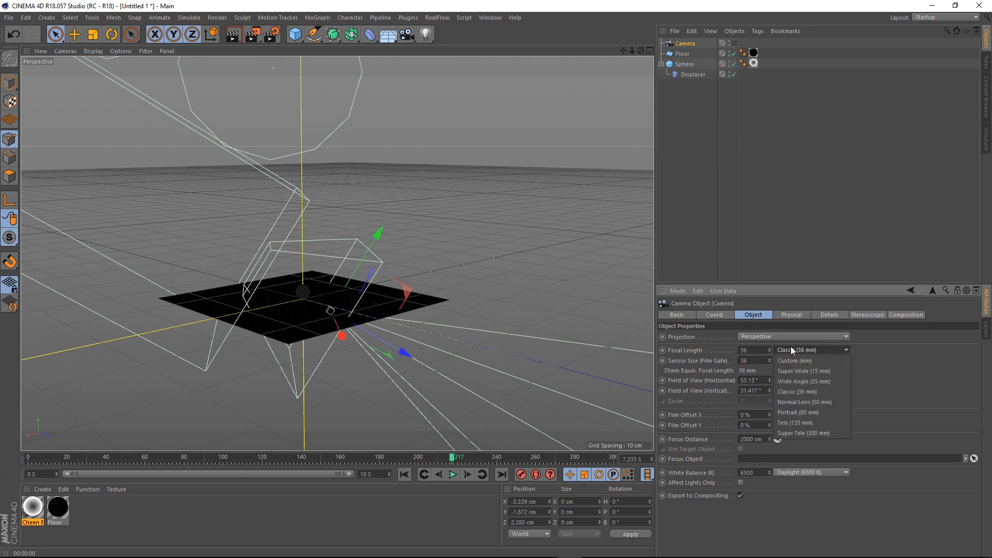
click(810, 399)
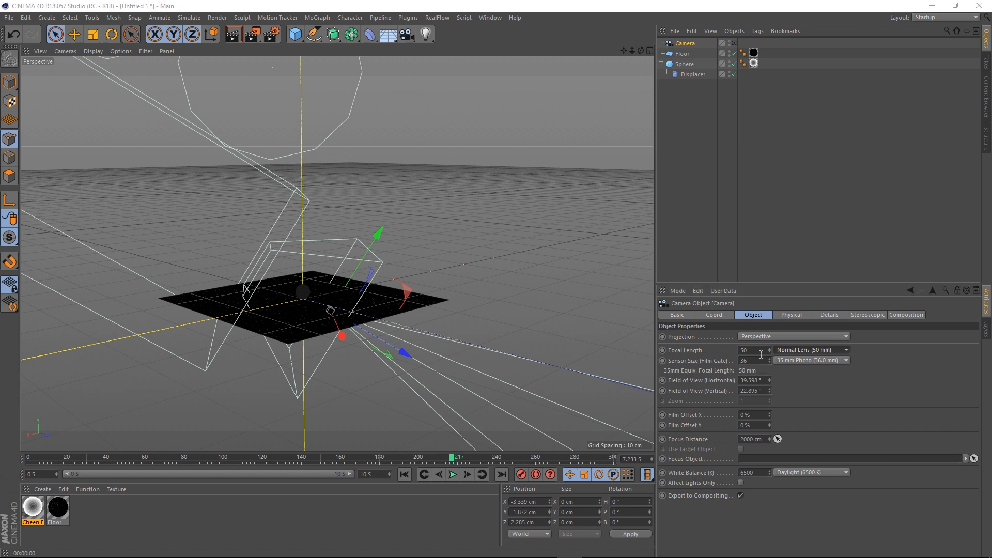
Switch the renderer from Standard to Physical in the render settings so the camera's physical options can be used.
click(790, 315)
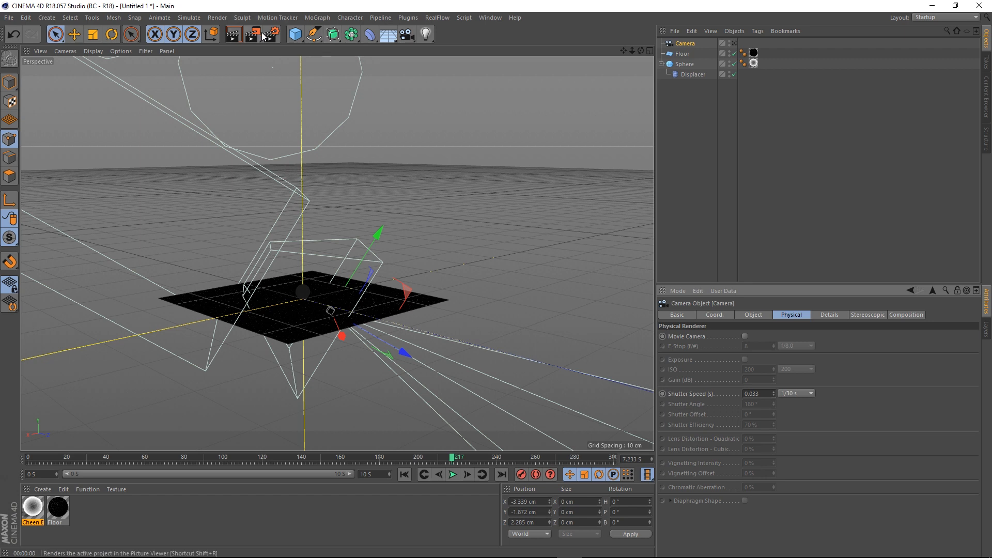
click(281, 38)
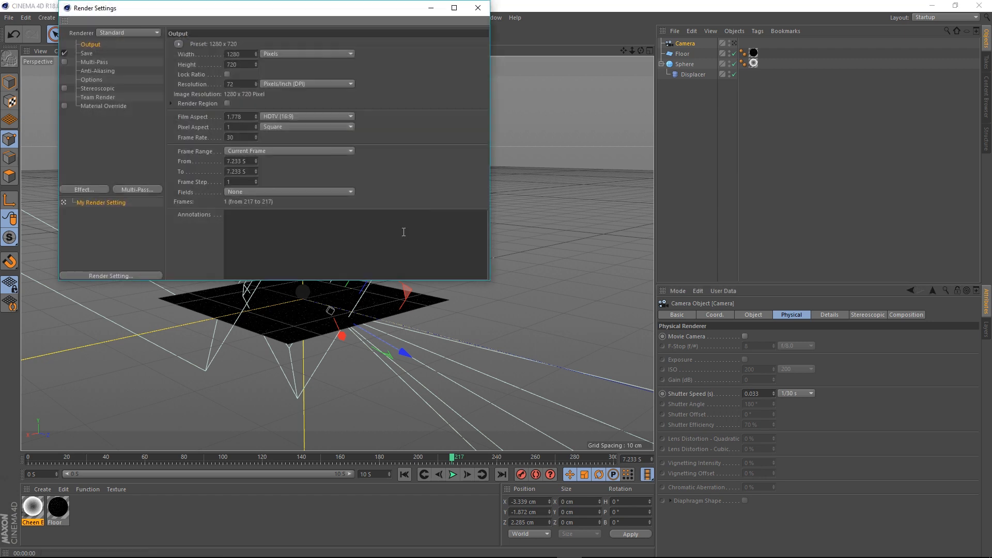
drag(301, 6, 499, 101)
click(332, 125)
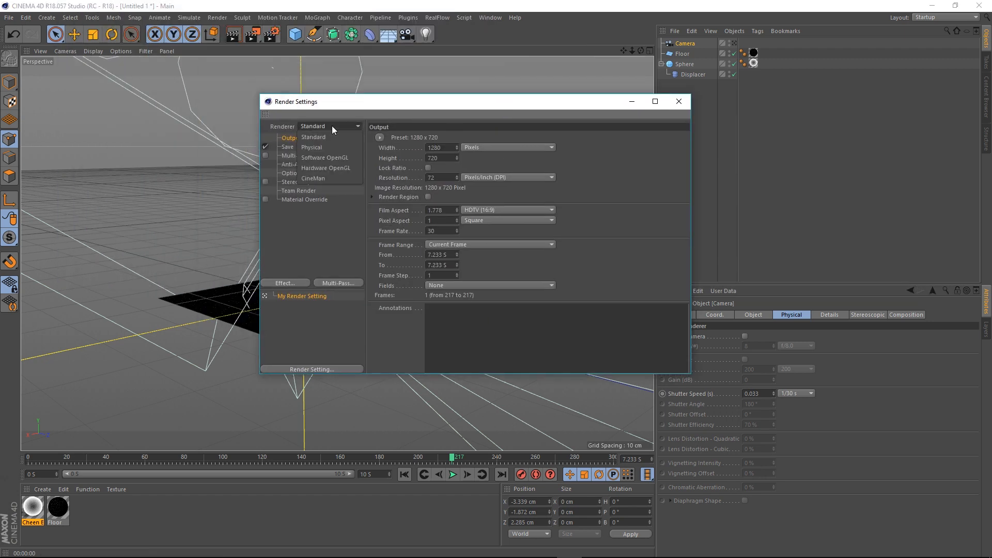
click(323, 147)
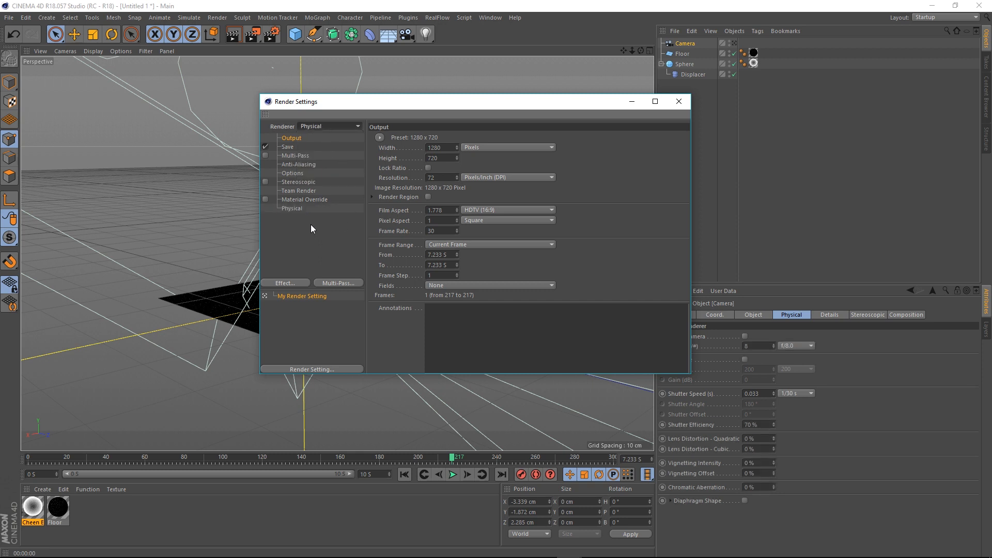
Enable depth of field for the Physical renderer, with Automatic sampling quality and a 15% shading error threshold.
click(299, 208)
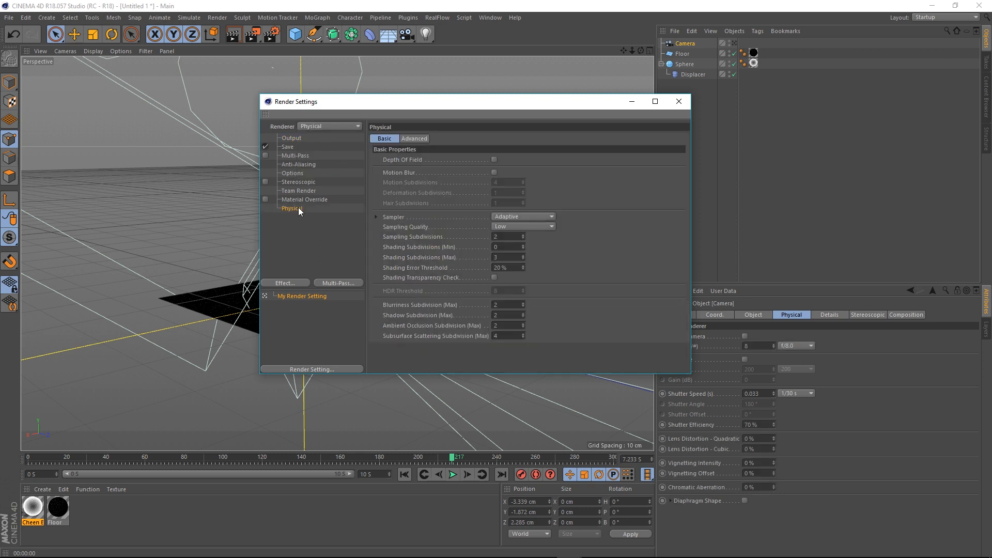
click(509, 217)
click(526, 226)
click(522, 225)
click(511, 268)
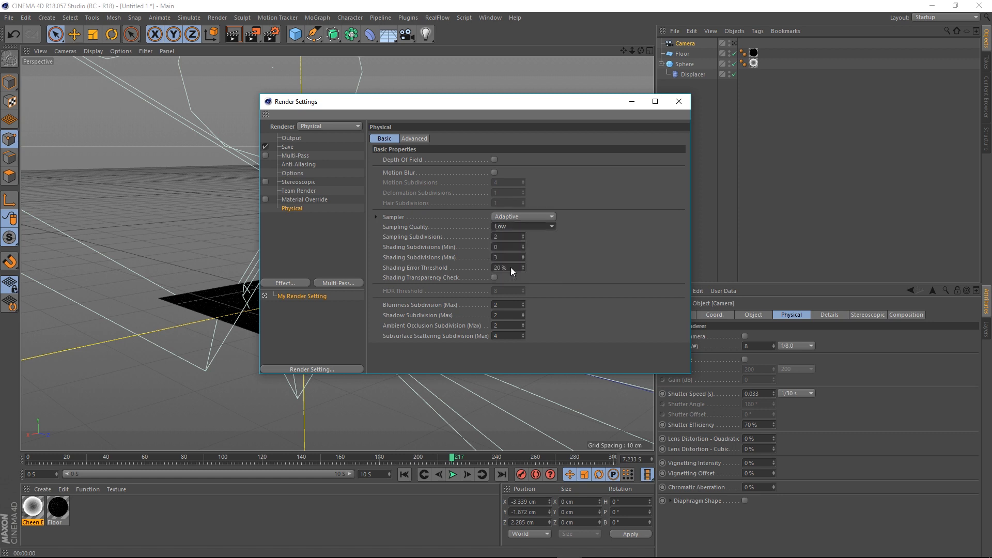
drag(514, 268, 417, 257)
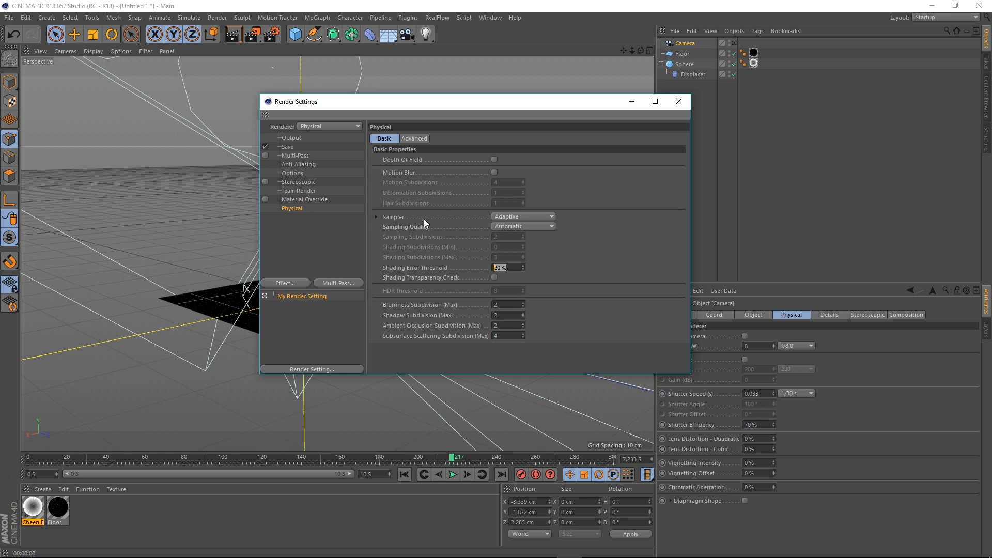
text(15)
key(Return)
click(679, 102)
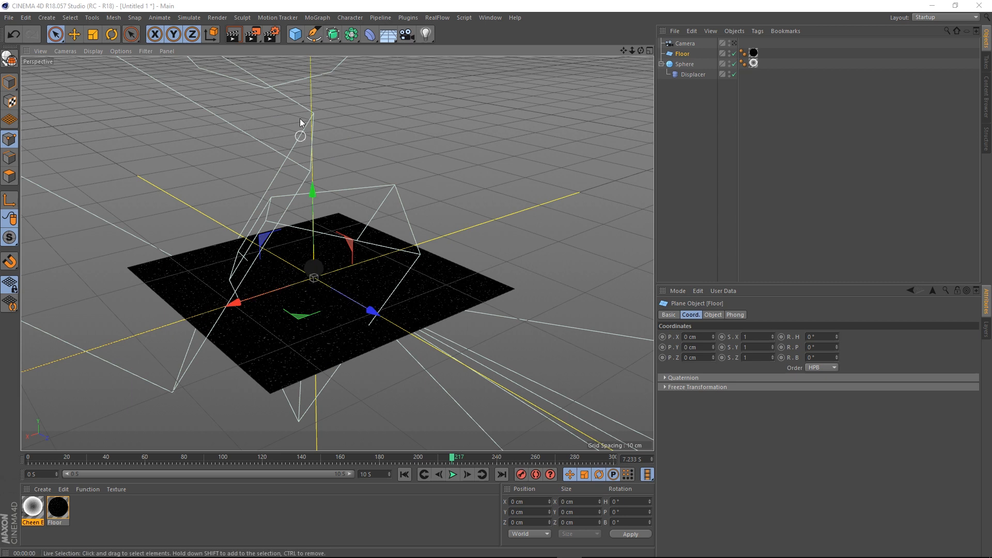
Move the camera to about X 7.89 cm, Y 6.831 cm and Z -5.991 cm, and look through it at the sphere.
click(407, 34)
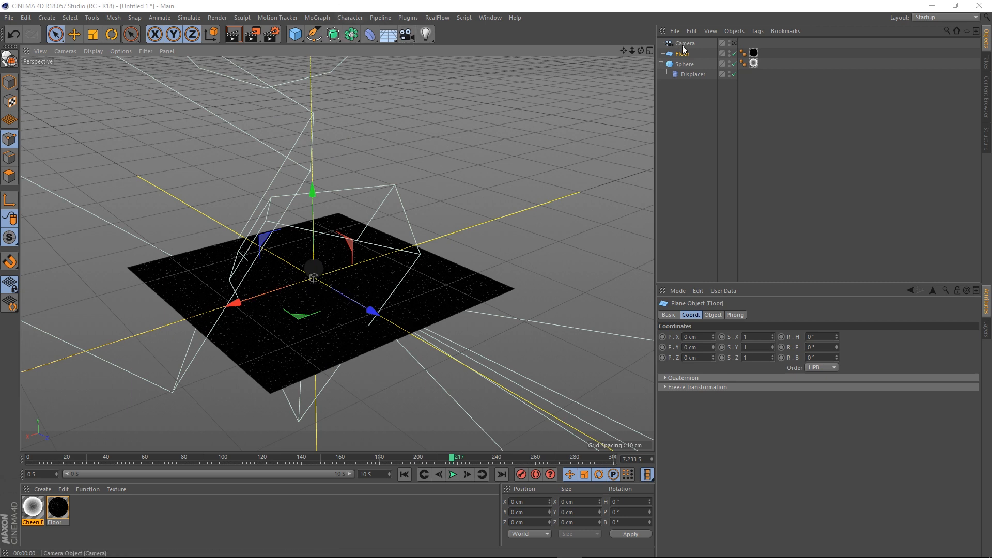
drag(420, 333, 243, 295)
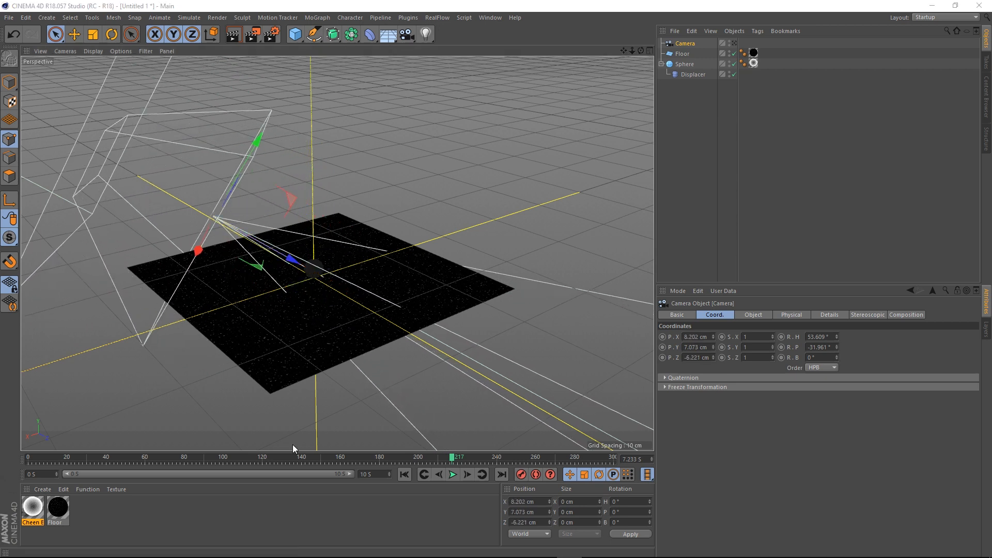
drag(291, 259, 294, 261)
click(735, 44)
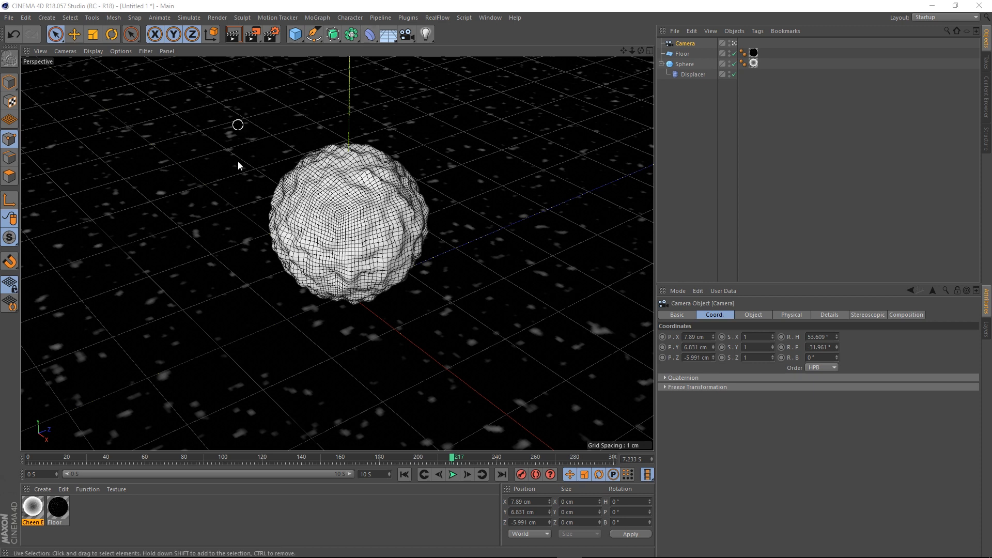
Apply the HDTV 1080 24 film/video preset to the render output.
click(273, 34)
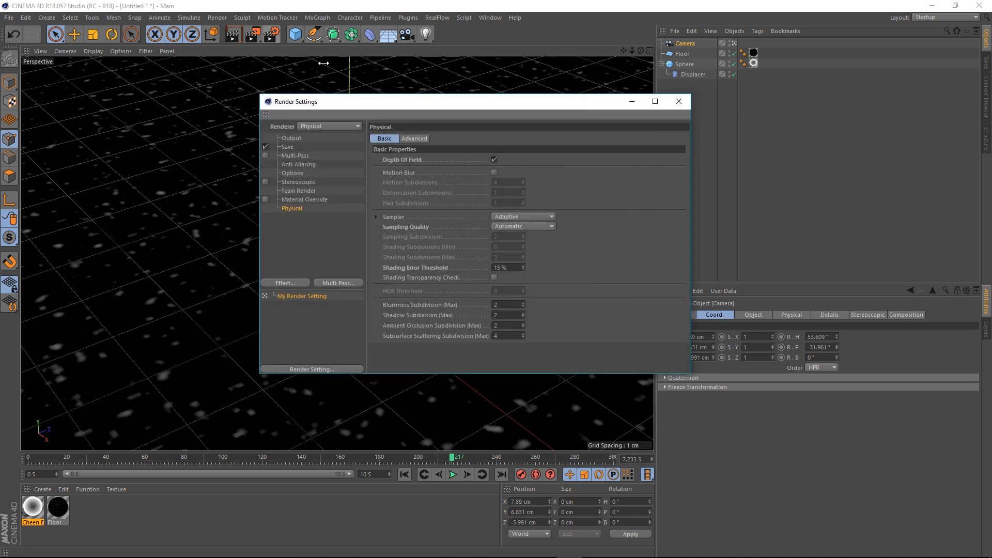
click(291, 138)
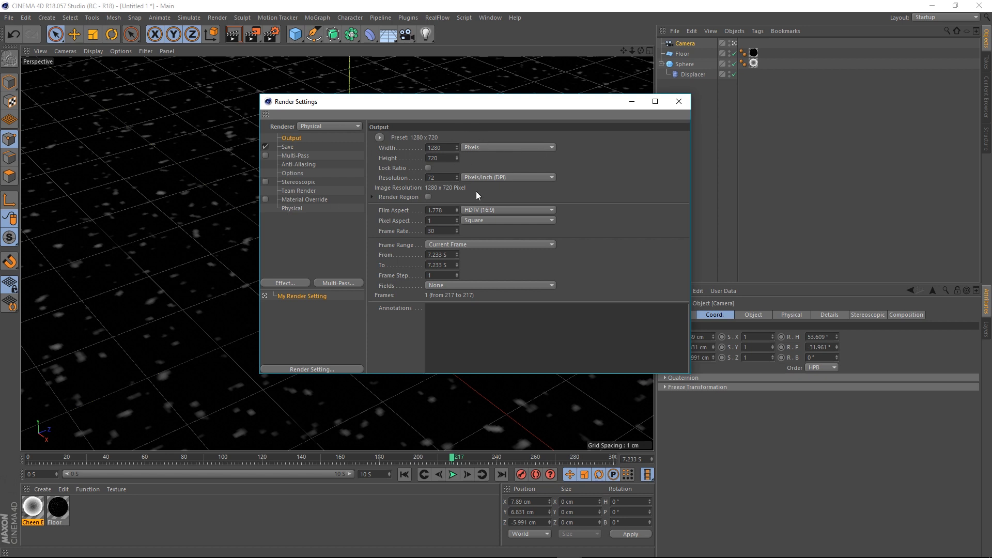
click(379, 137)
mouse_move(402, 169)
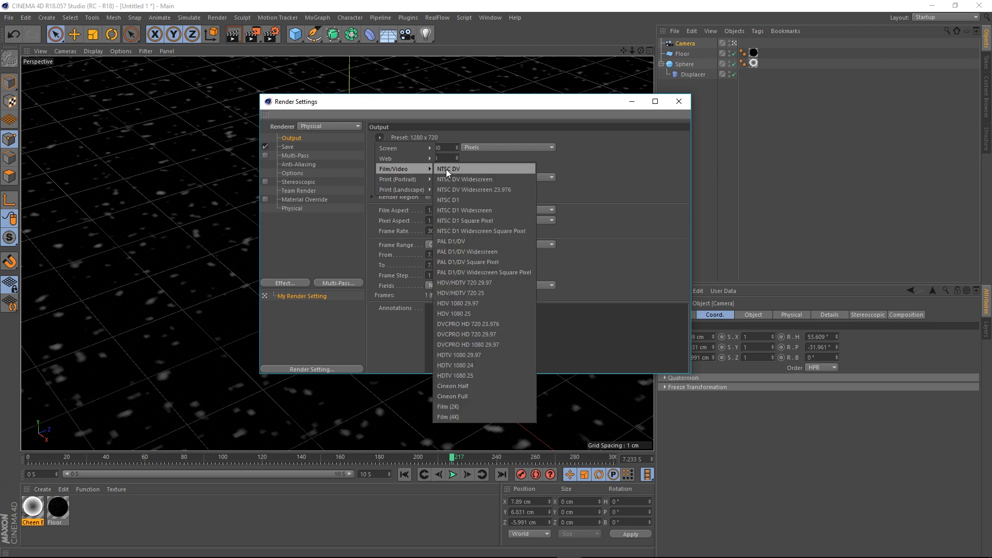
click(458, 366)
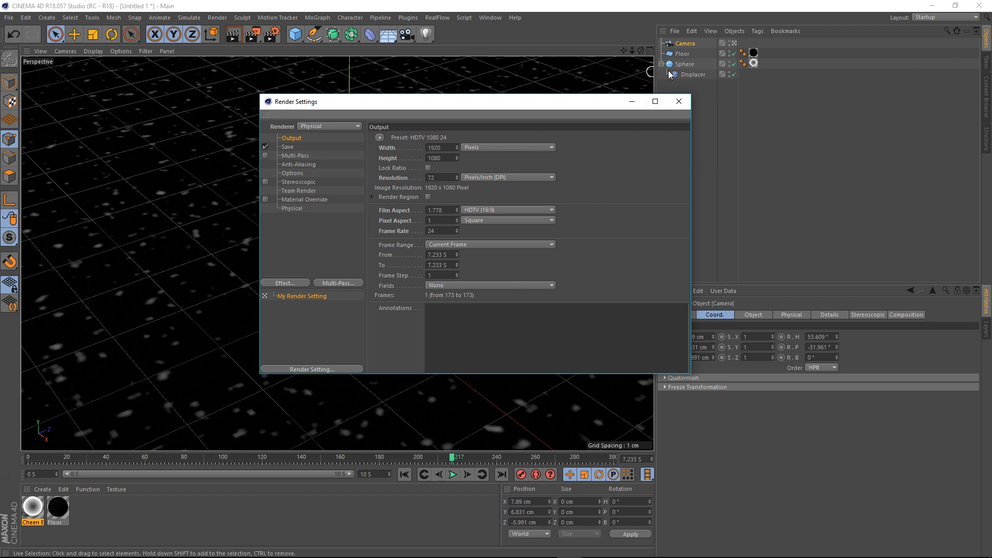
click(679, 101)
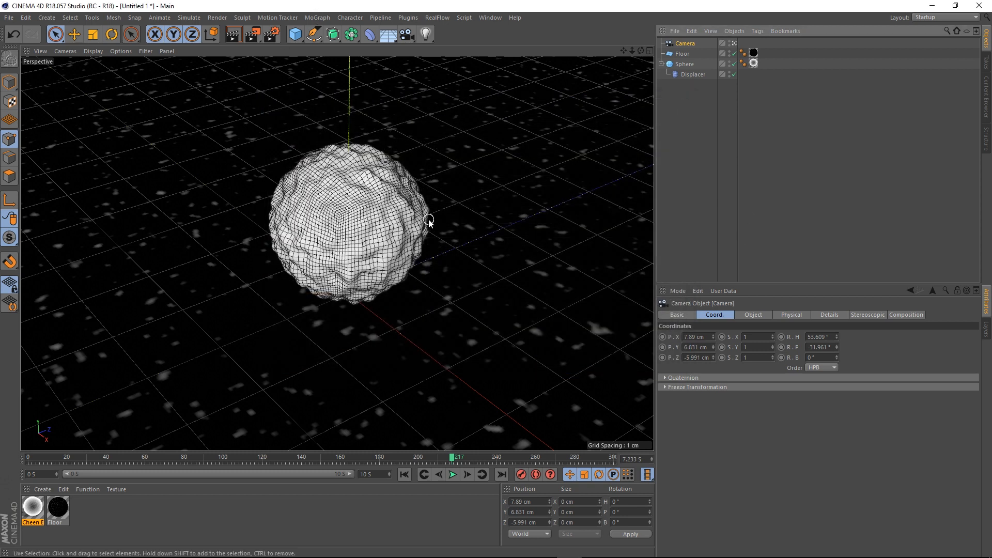
Render a preview of the camera view to examine the depth-of-field blur, and select the camera again.
click(234, 35)
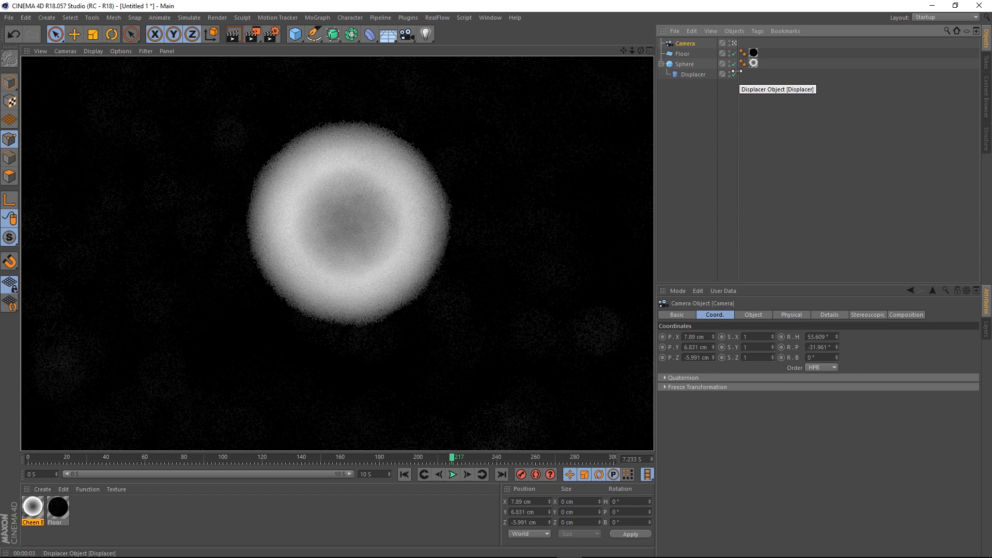
click(682, 45)
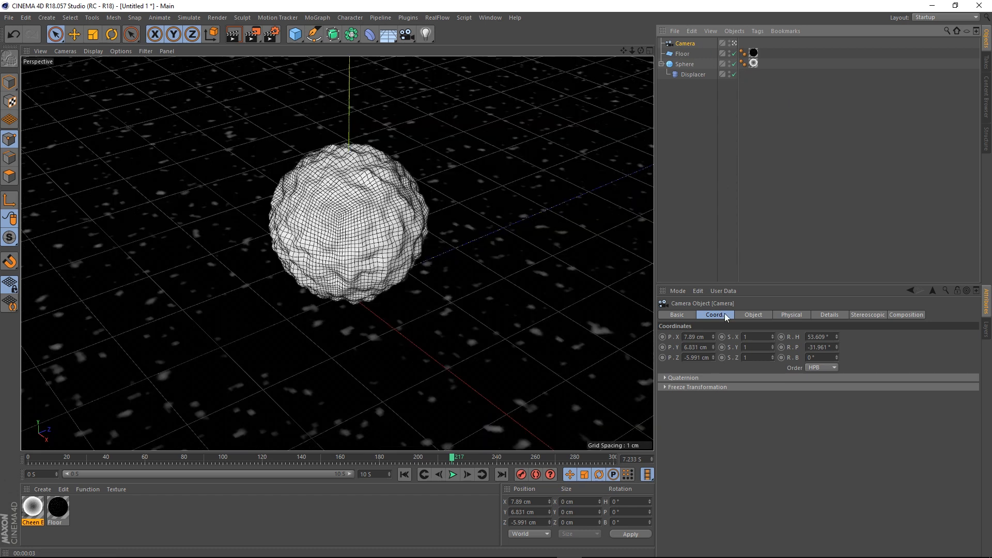
Set the camera's focus distance to about 10.416 cm by picking the sphere's surface, and render a preview of the view.
click(753, 315)
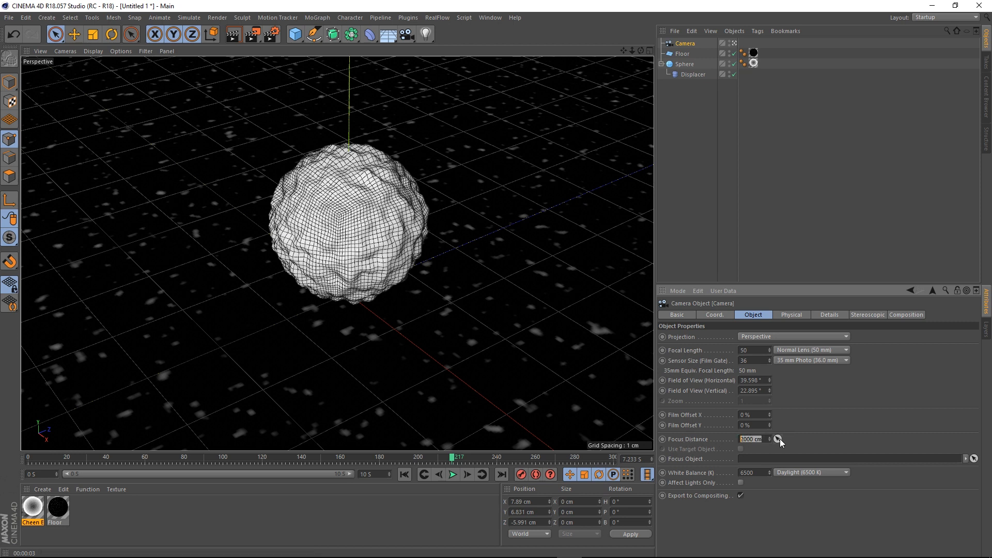
drag(778, 439, 355, 225)
click(235, 36)
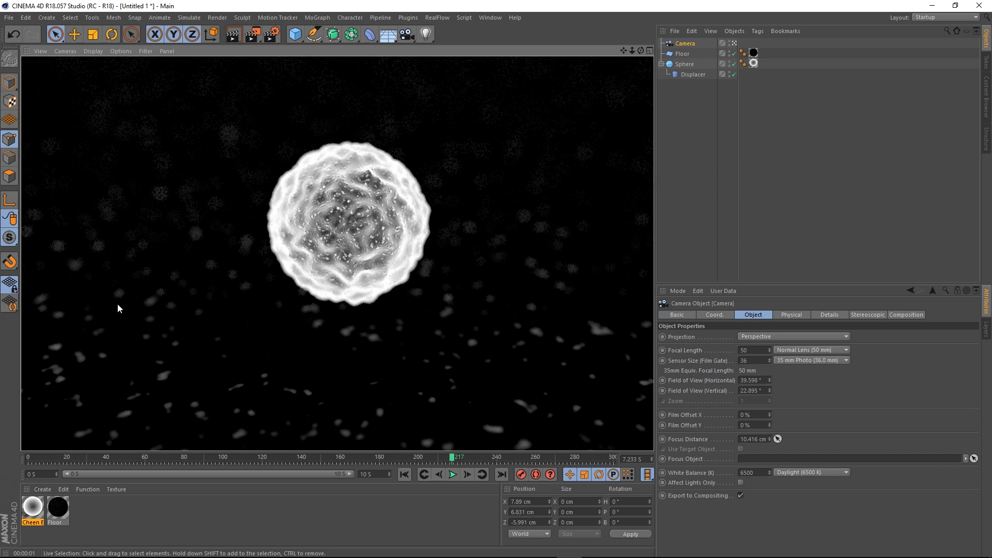
Set the camera's physical F-Stop to 15 and render a preview of the depth-of-field blur.
click(788, 316)
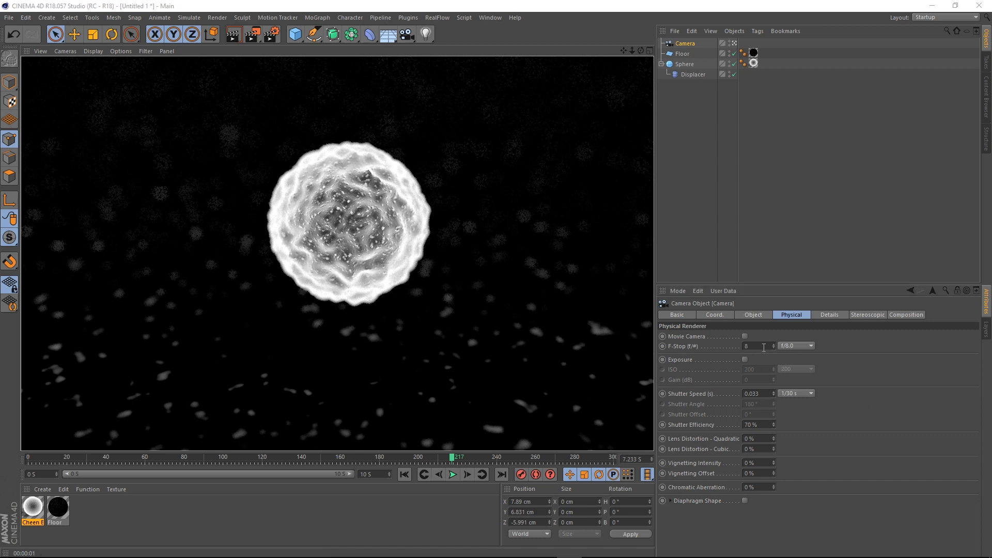
drag(764, 346, 622, 334)
text(15)
key(Return)
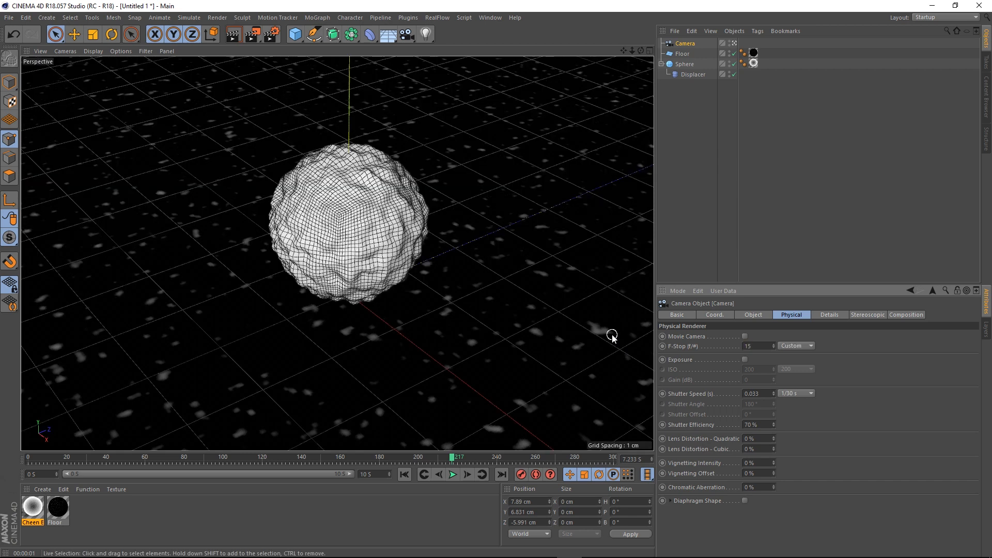
click(234, 35)
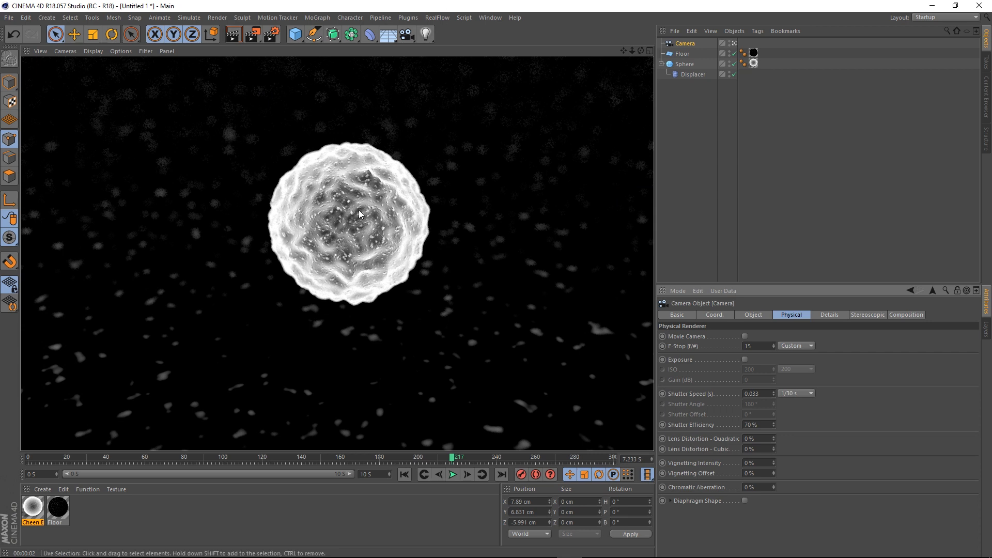
Pan the camera to about X 7.874 cm, Y 6.987 cm and Z -5.85 cm, undoing the direct coordinate adjustment.
alt+middle_drag(358, 210, 350, 229)
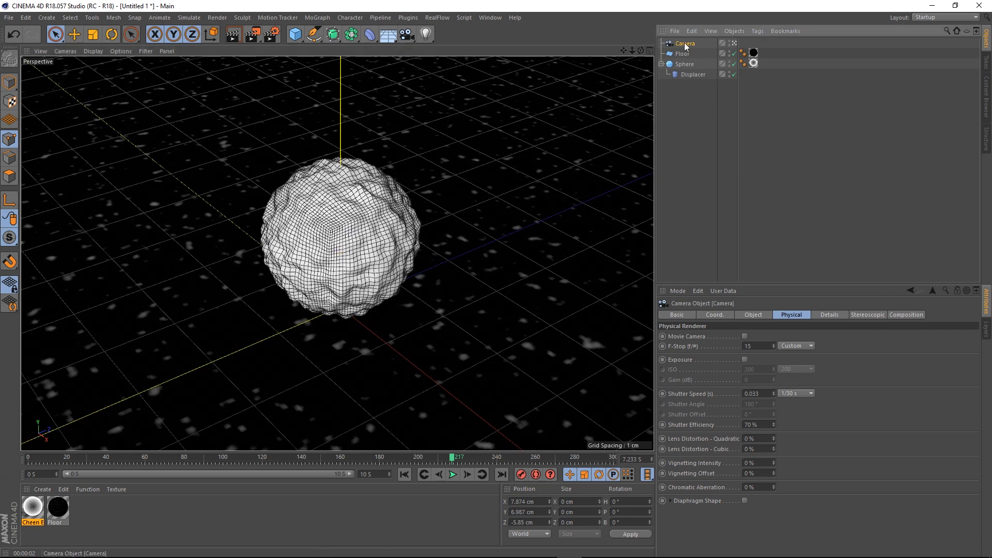
click(720, 316)
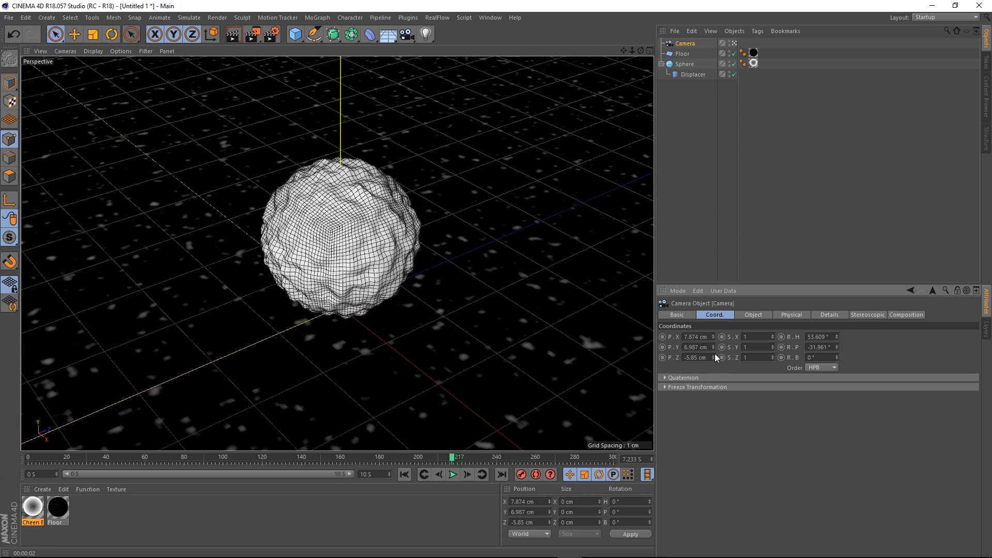
drag(713, 357, 713, 348)
key(ctrl+z)
Pull the camera back along its viewing axis to about X 8.626 cm, Y 7.571 cm and Z -6.404 cm, and look through it.
click(734, 43)
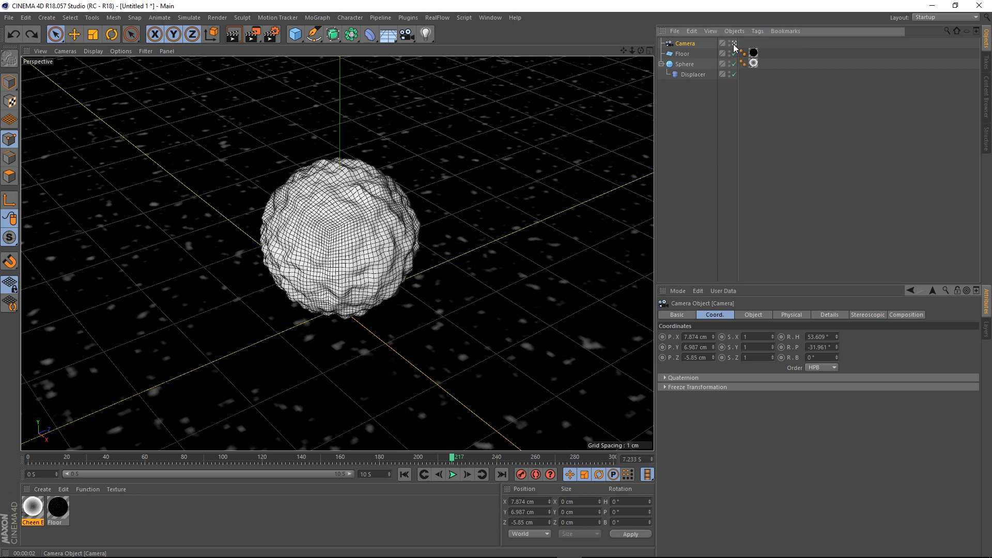
click(734, 44)
alt+drag(248, 305, 270, 234)
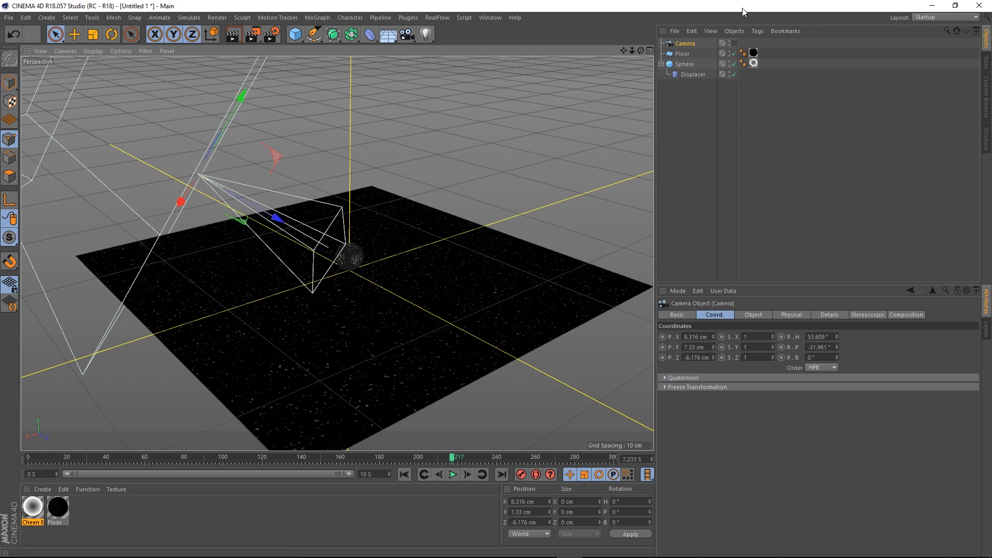
click(734, 43)
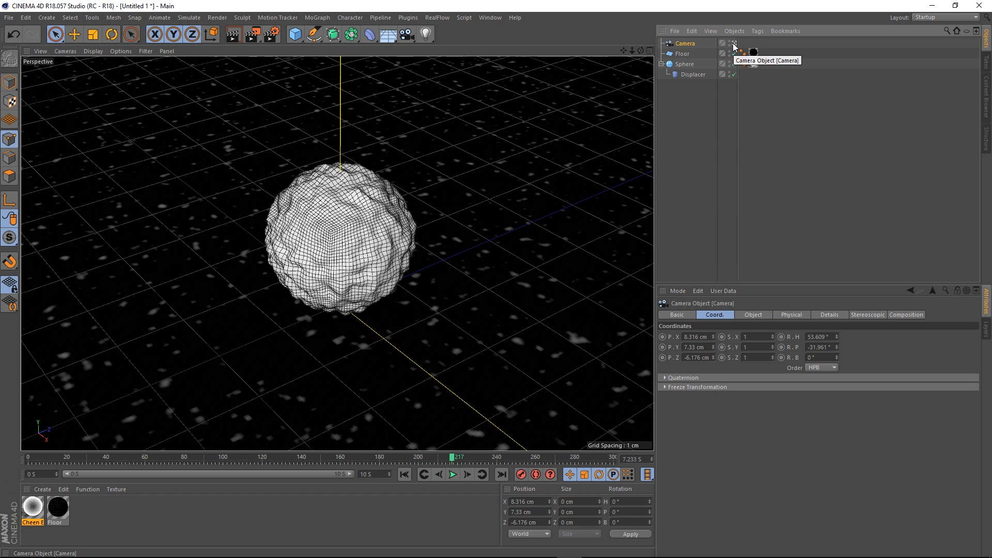
click(734, 44)
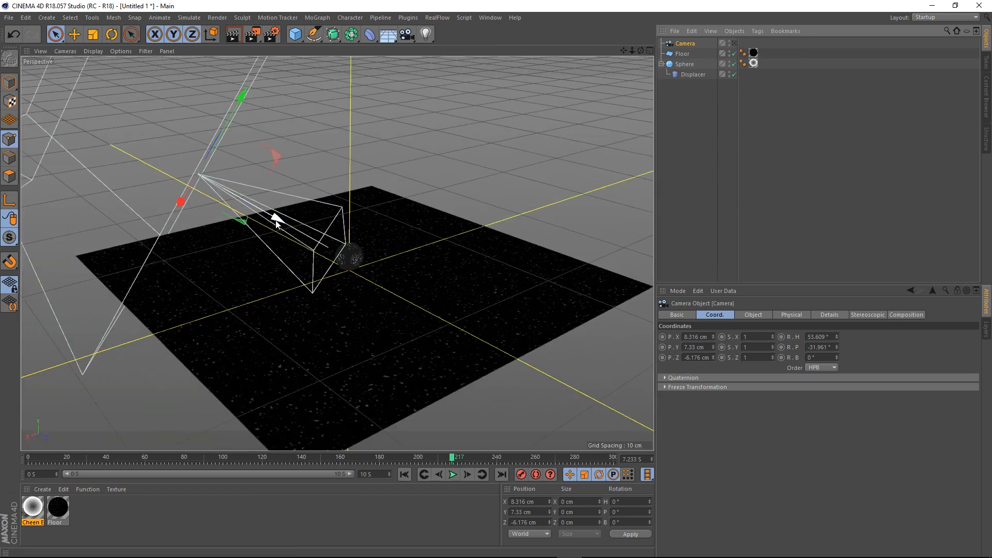
drag(277, 223, 266, 222)
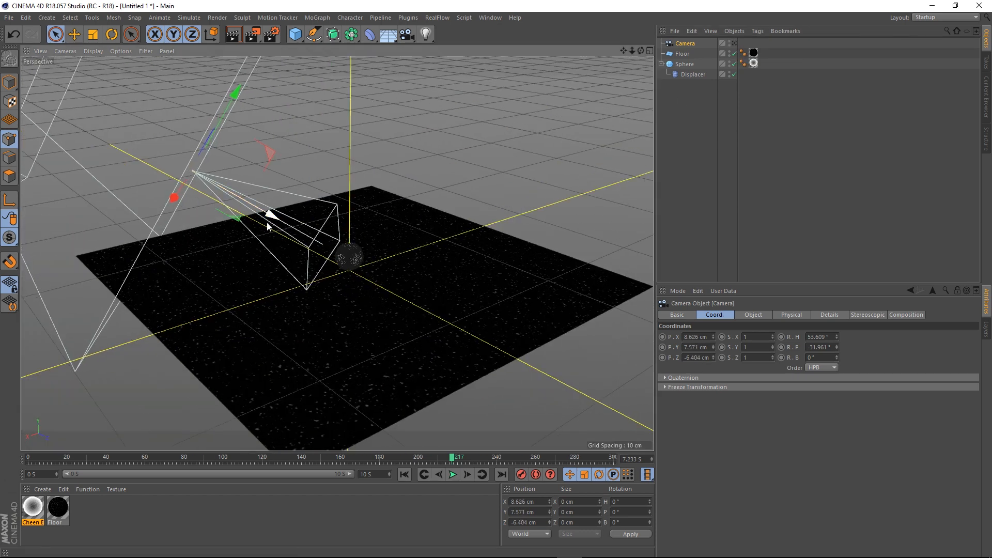
click(734, 43)
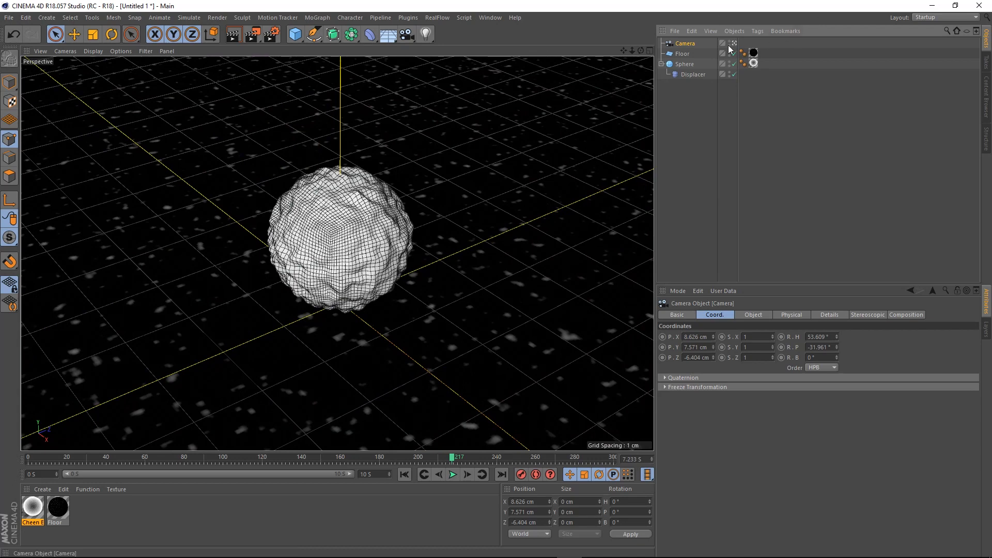
click(735, 44)
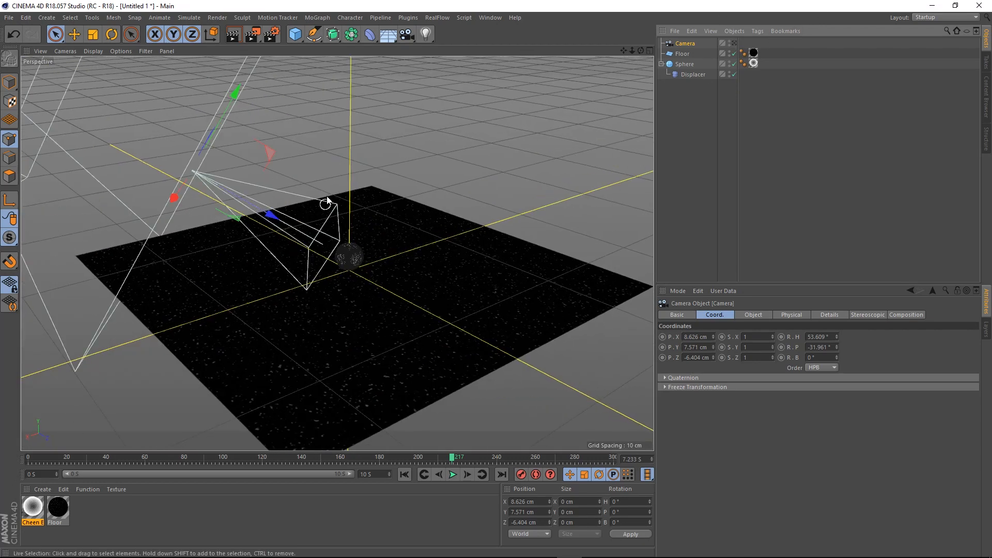
click(734, 44)
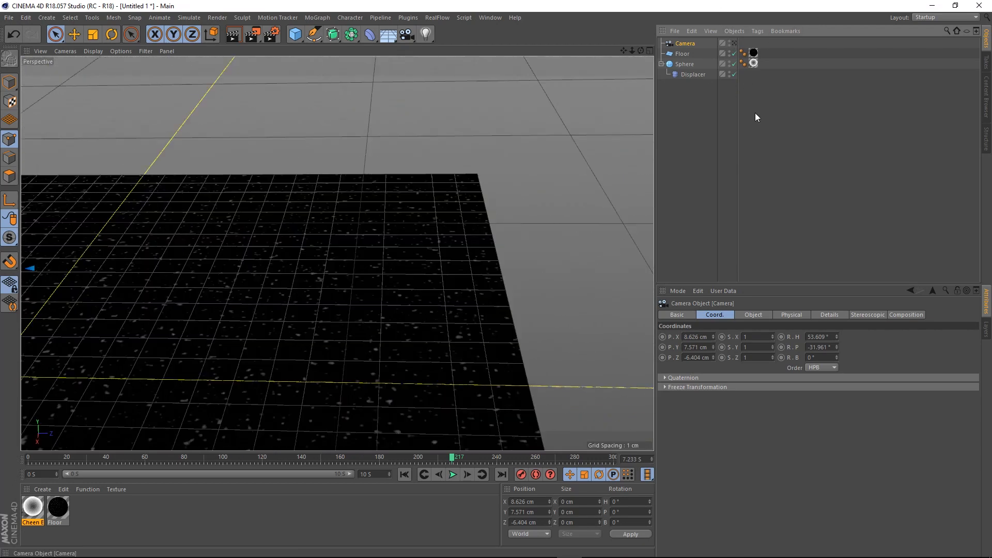
Refocus the camera on the sphere's surface at a distance of about 11.493 cm, and render a preview.
click(785, 319)
click(758, 319)
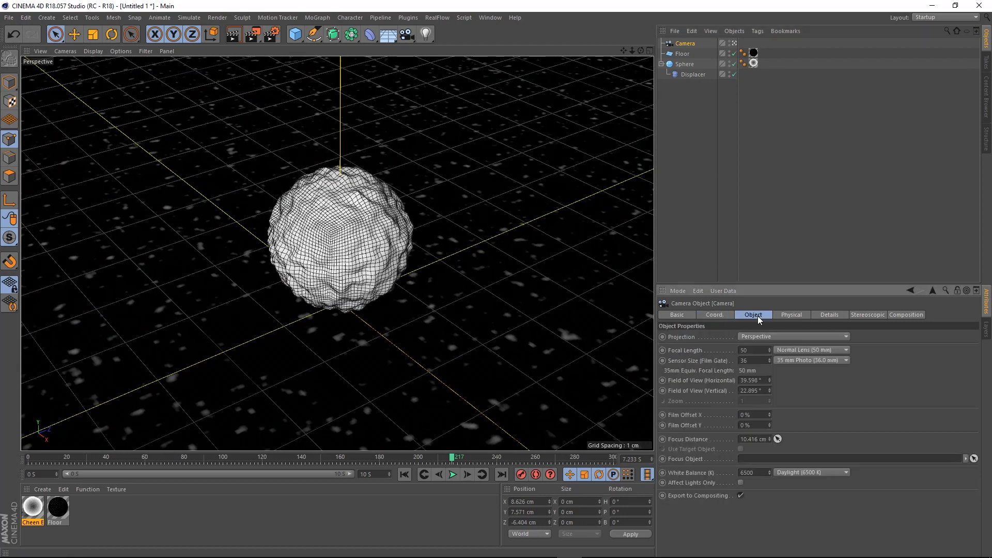
drag(780, 438, 343, 247)
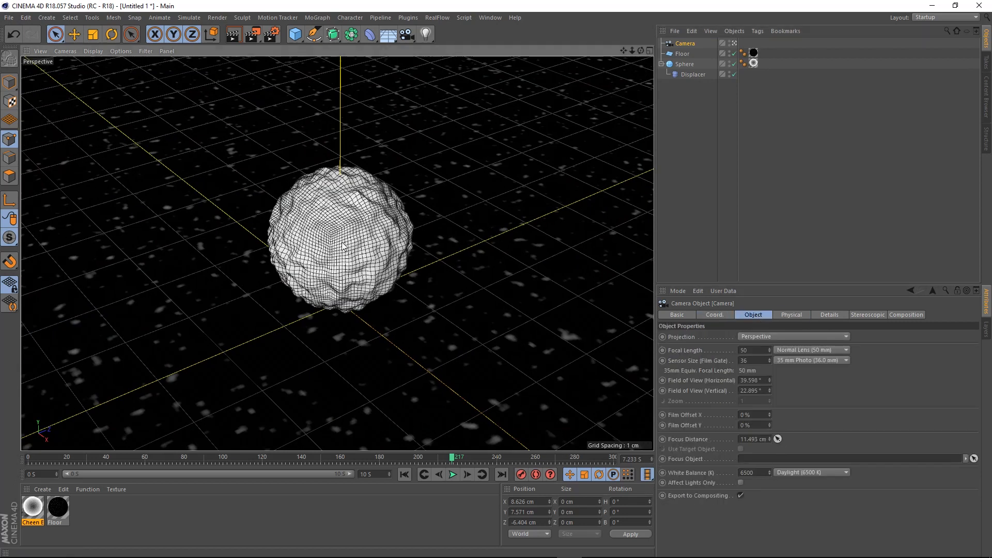
click(235, 35)
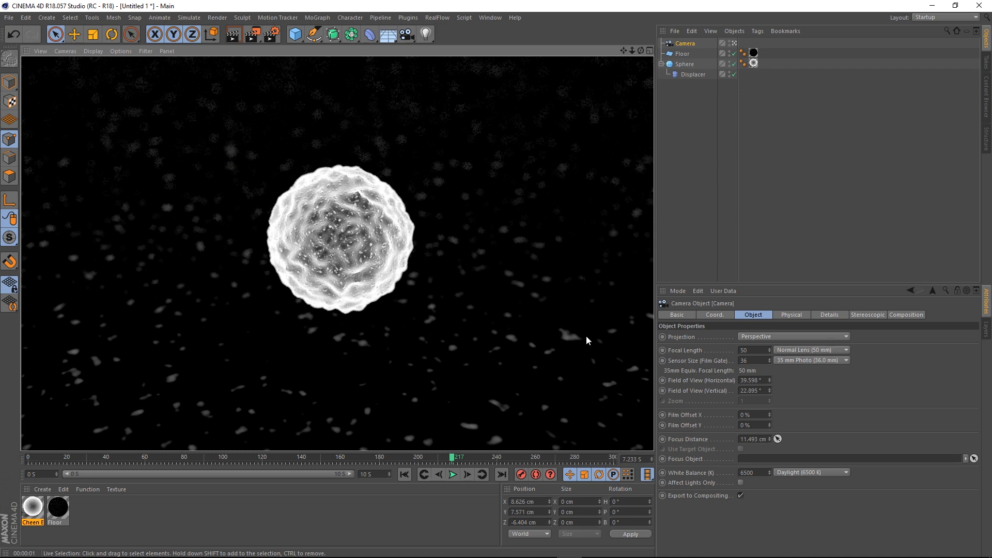
Review the Physical renderer's shading error threshold in the render settings, and render another preview of the camera view.
click(271, 34)
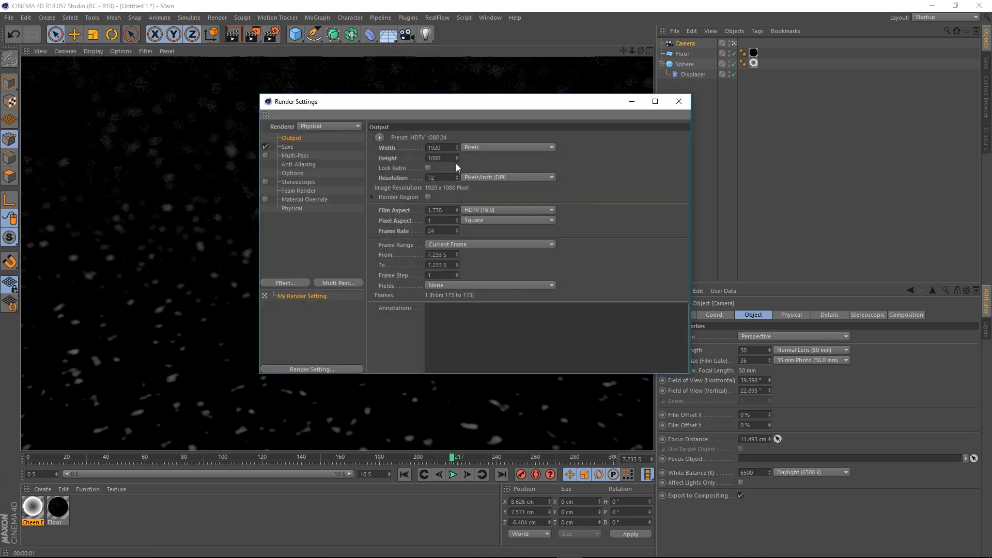
click(292, 209)
click(506, 268)
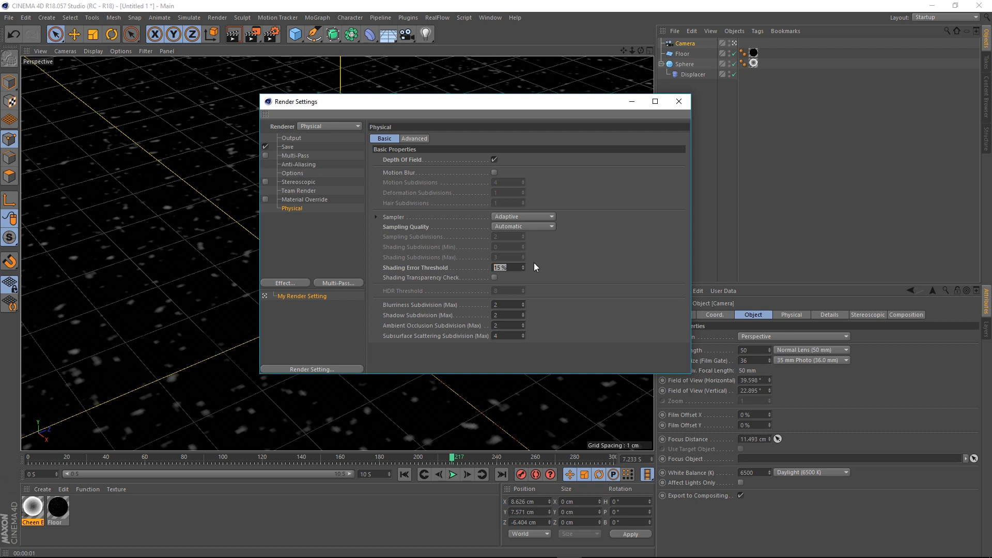
click(678, 103)
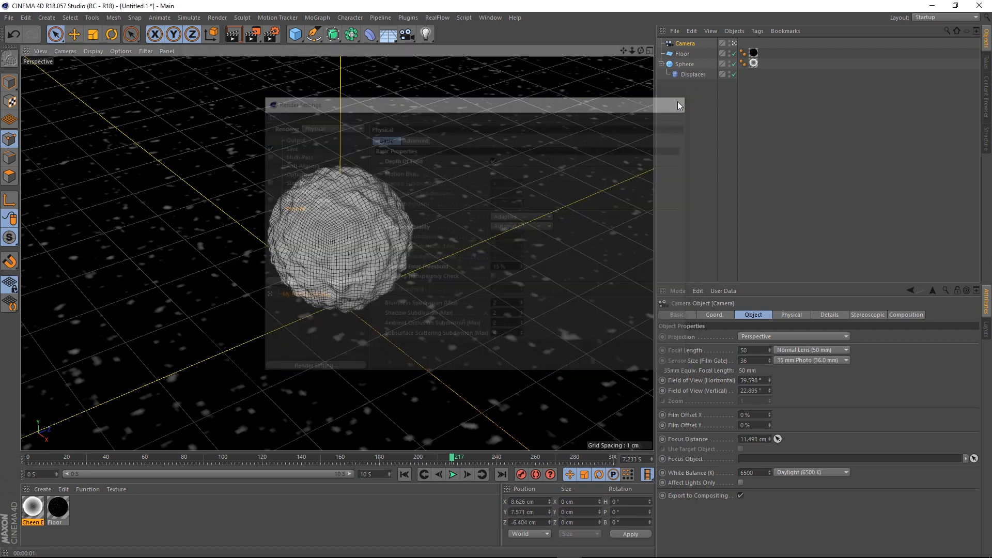
click(234, 35)
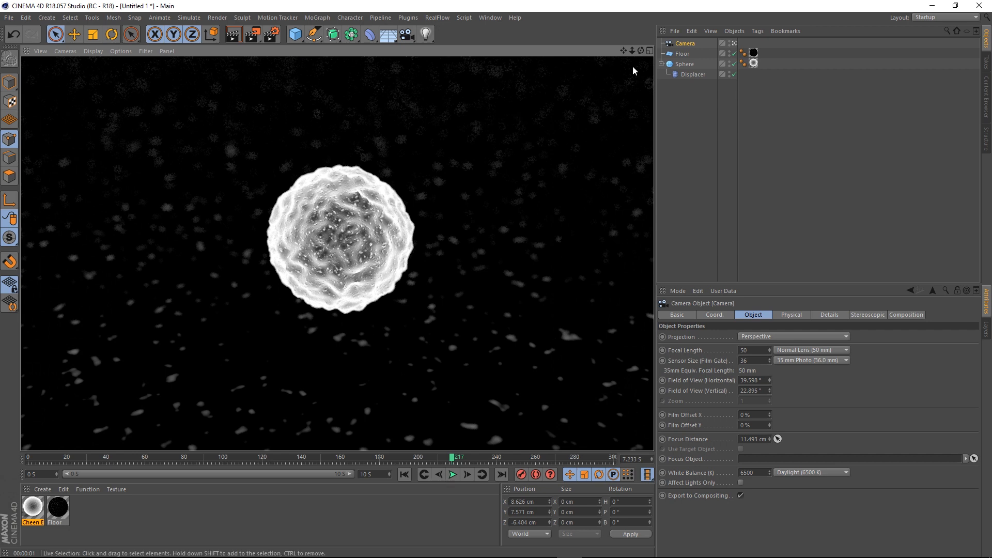
Nudge the camera to about X 8.624 cm, Y 7.64 cm and Z -6.335 cm, and lock it with a Protection tag.
click(695, 146)
alt+middle_drag(329, 224, 324, 230)
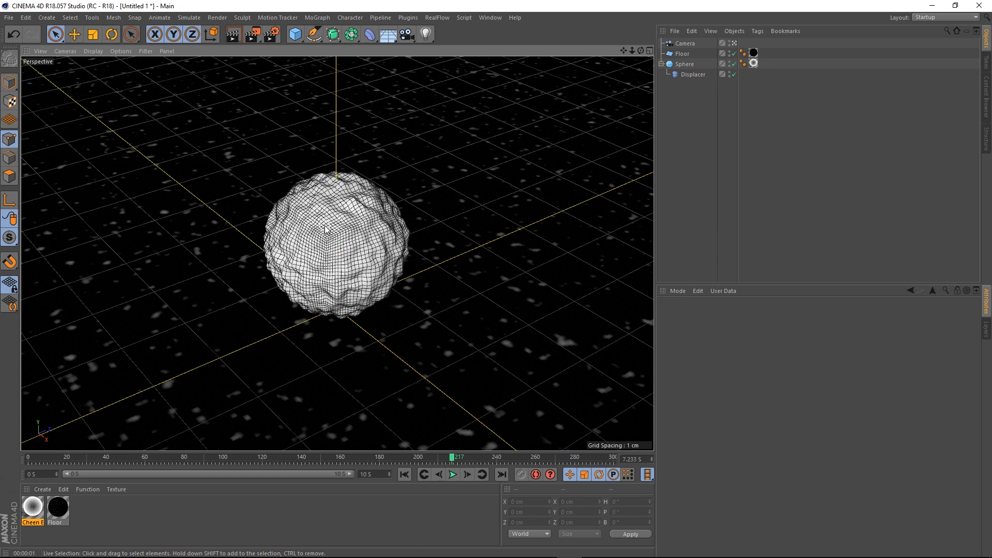
click(683, 44)
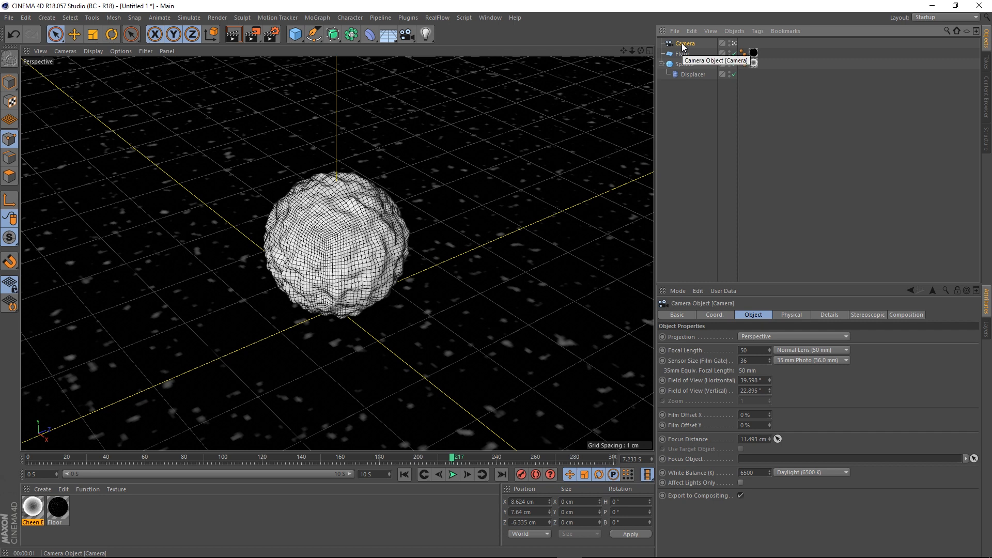
right_click(683, 46)
mouse_move(744, 49)
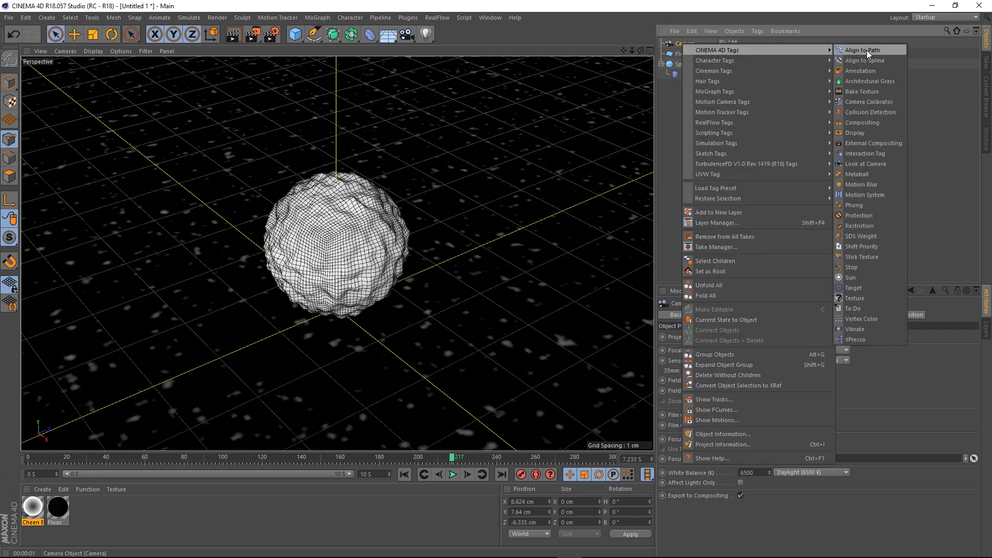
click(861, 216)
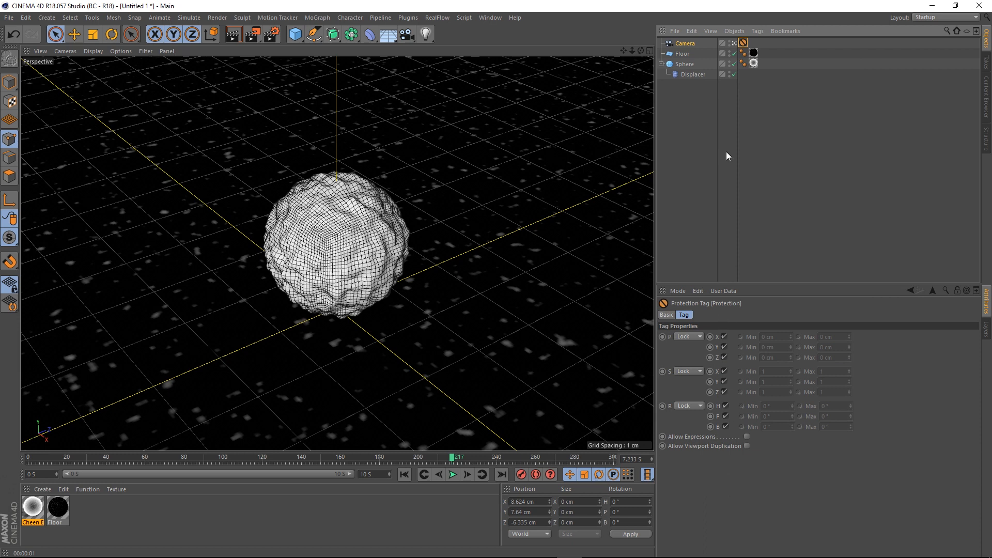
click(685, 43)
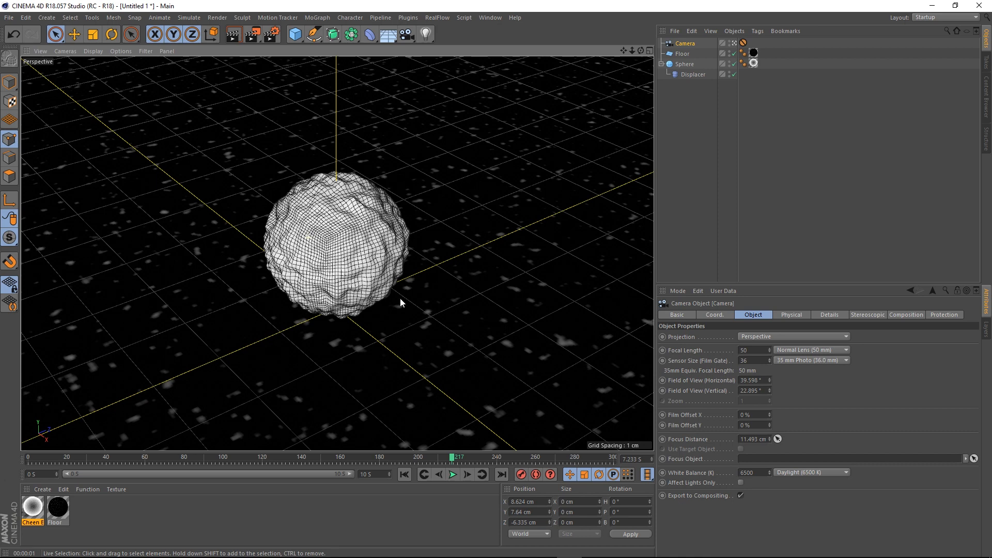
Inspect the protected camera's placement around the sphere from outside, and return to the camera view.
click(734, 44)
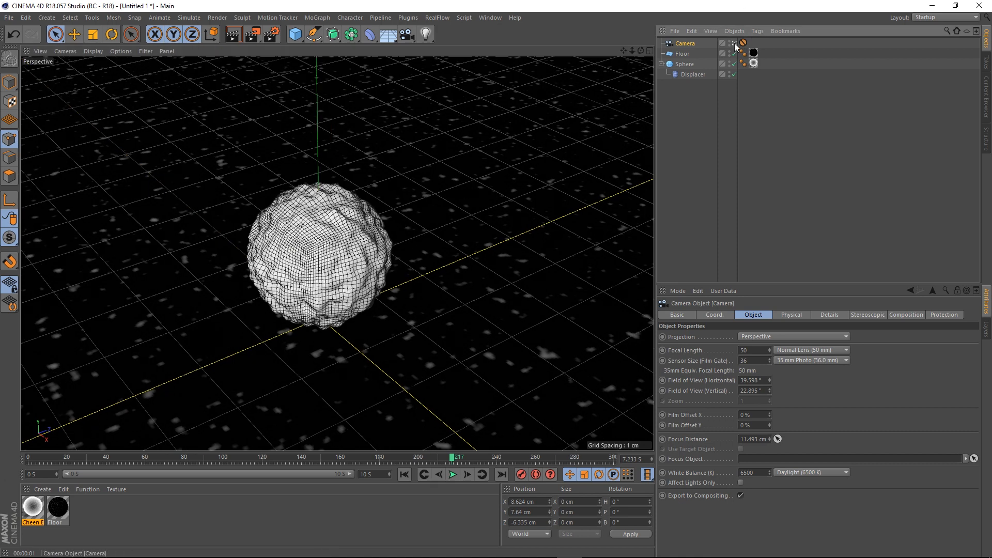
scroll(321, 273, up, 5)
alt+drag(320, 271, 496, 246)
click(734, 44)
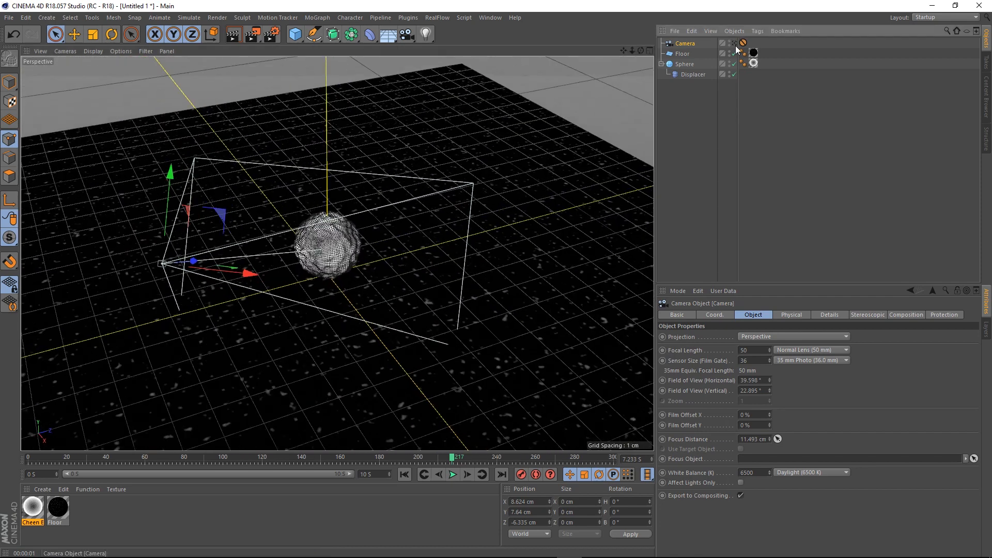
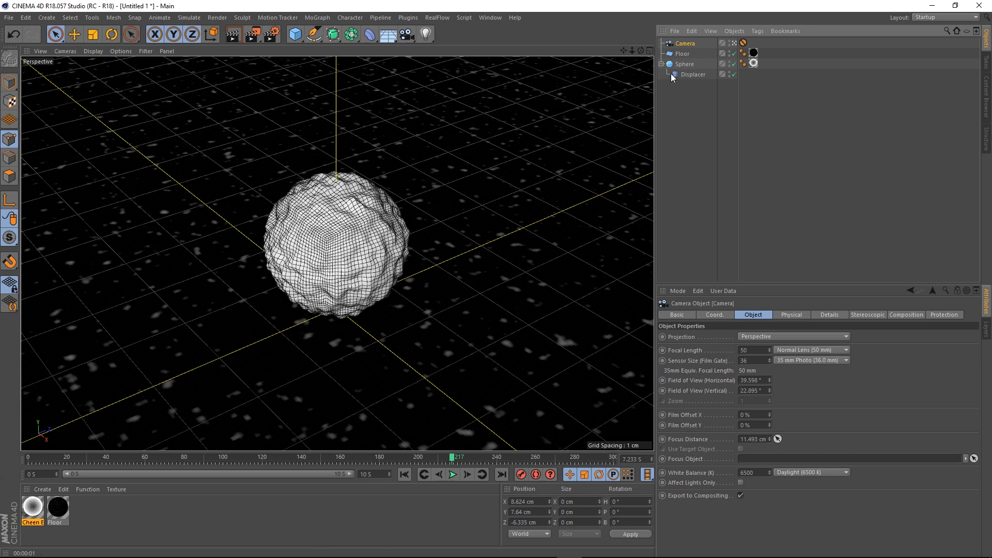
Open the list of MoGraph objects.
click(317, 17)
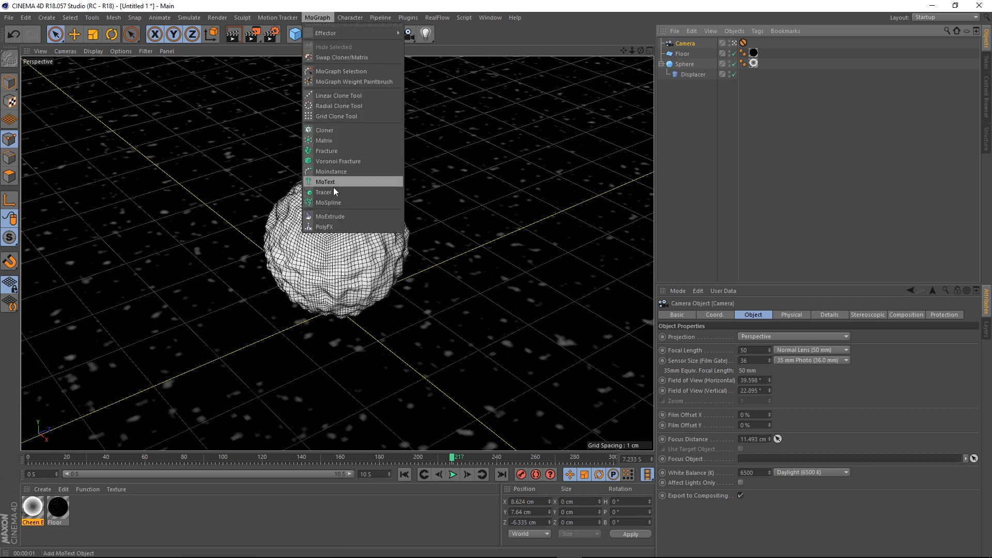
Add a MoGraph Cloner and move it below the Sphere at the end of the object hierarchy.
click(331, 129)
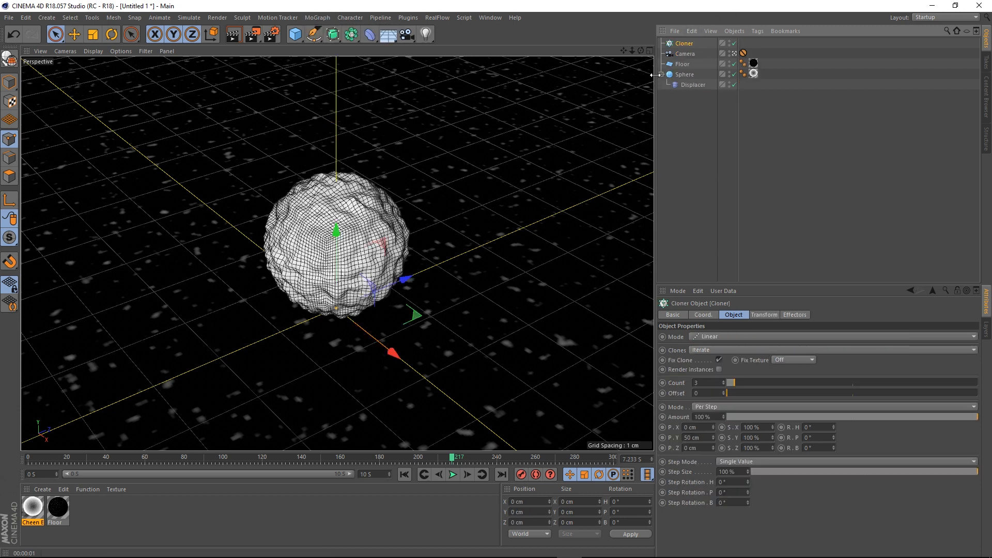
drag(684, 43, 687, 116)
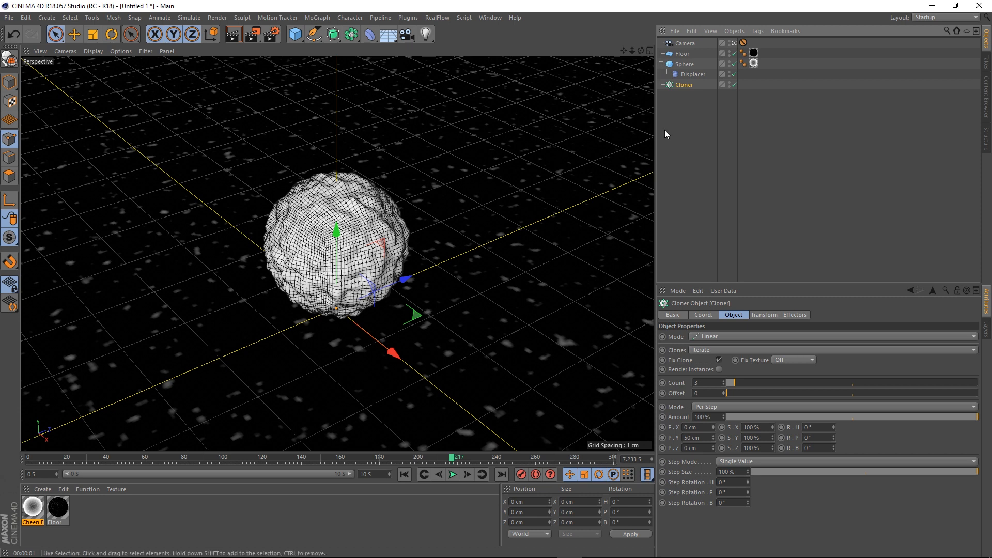
click(701, 118)
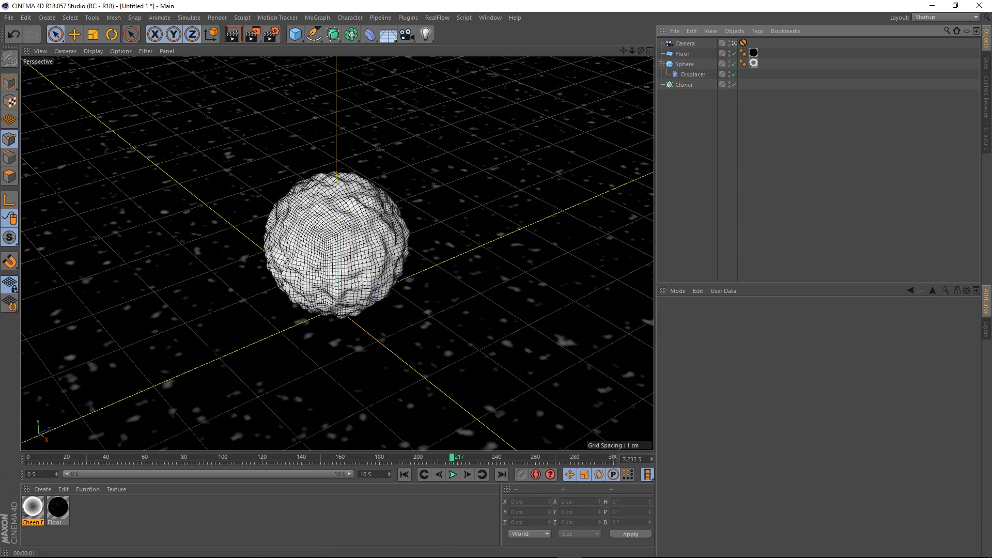
Draw a two-point Linear spline with the Pen tool, running horizontally across the view from one side of the sphere to the other.
click(314, 35)
click(341, 51)
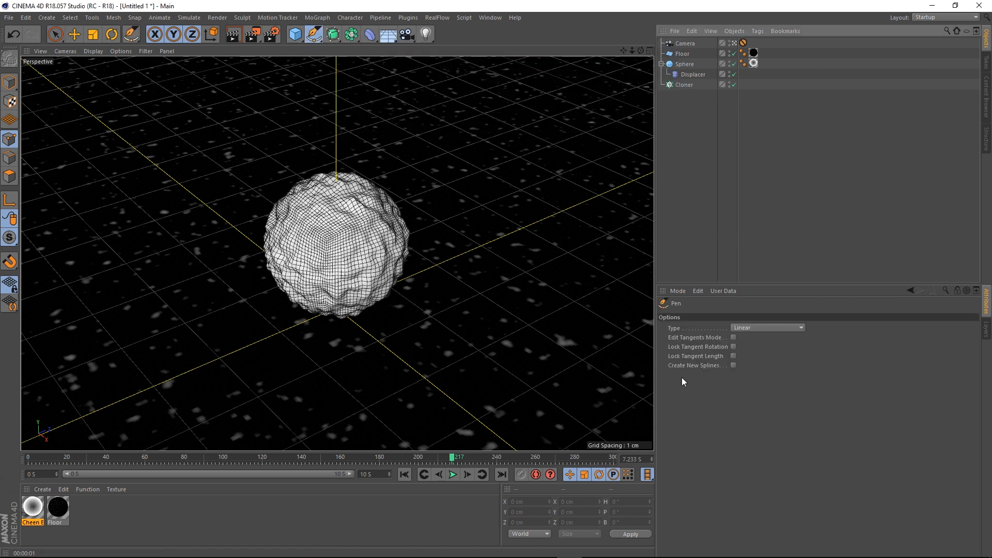
click(742, 327)
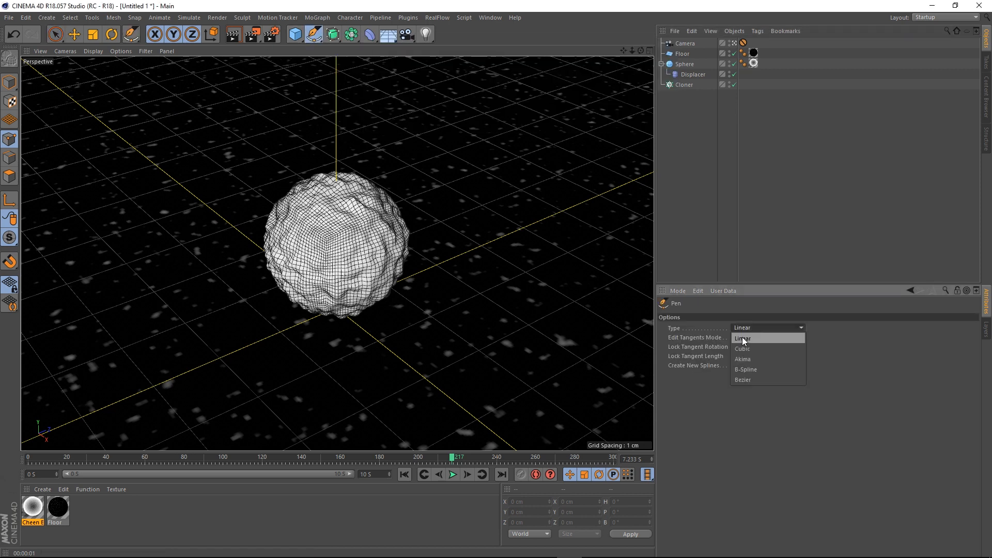
click(742, 337)
click(121, 245)
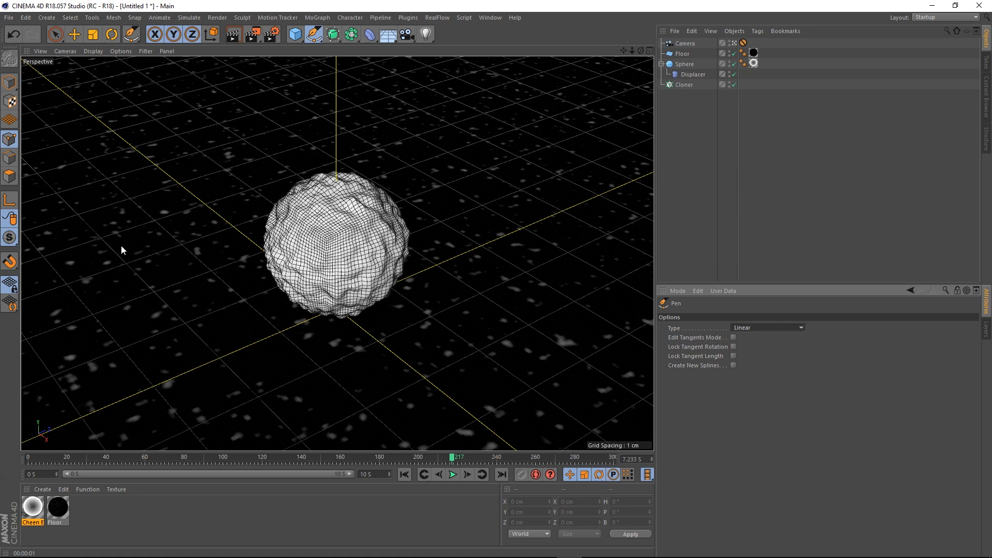
click(558, 242)
key(space)
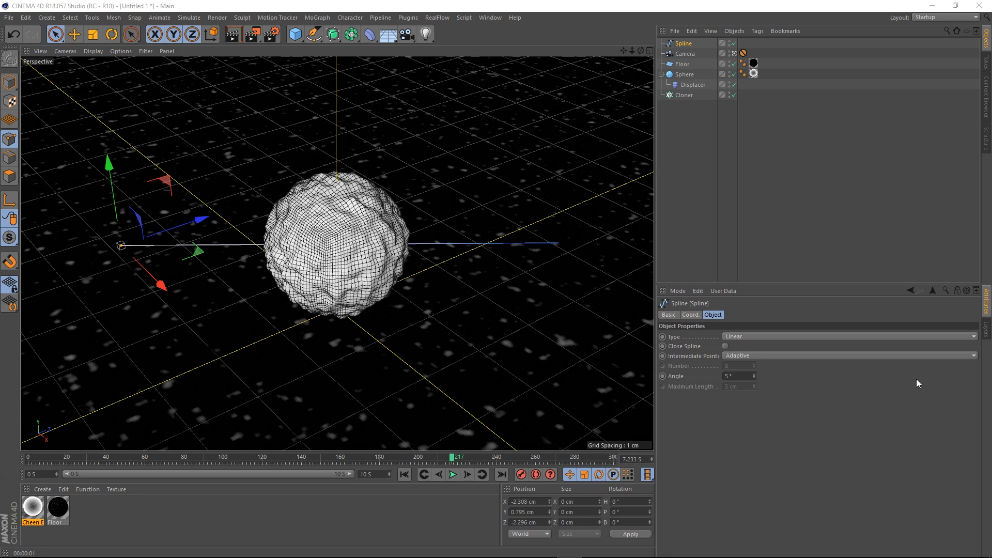
Position the spline's first point at X -1.473 cm, Y 2.782 cm, Z -6.06 cm.
drag(544, 501, 318, 505)
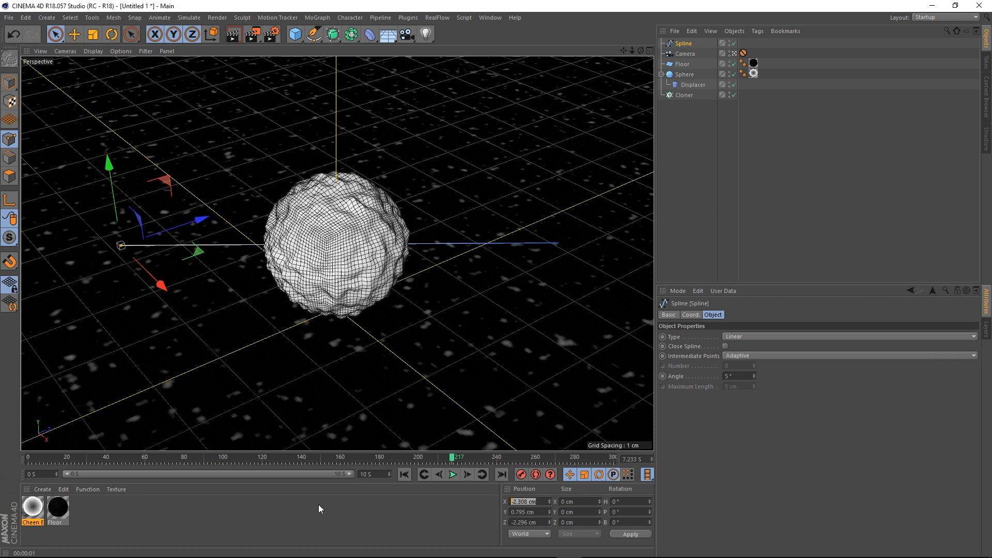
text(-1.473 cm)
key(Return)
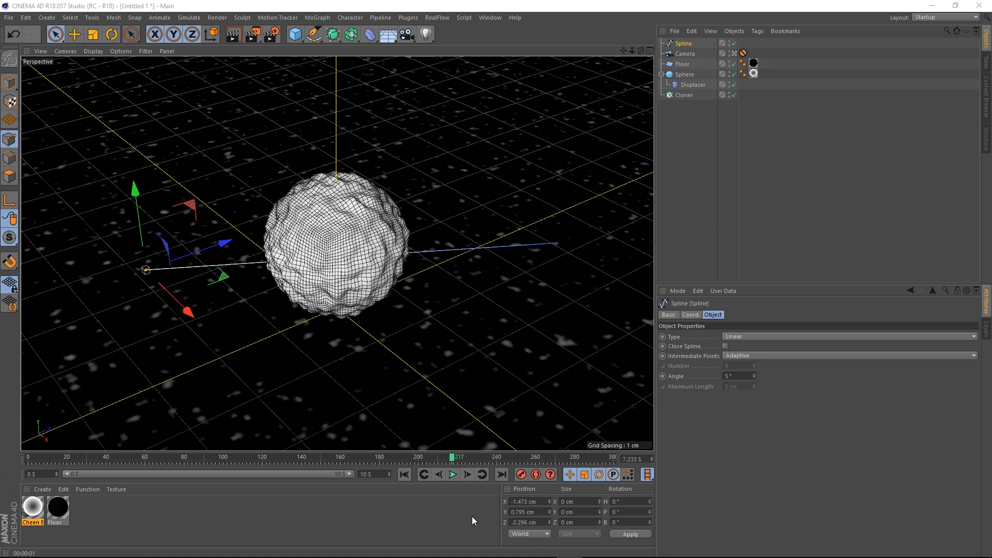
drag(540, 511, 394, 528)
text(2.782)
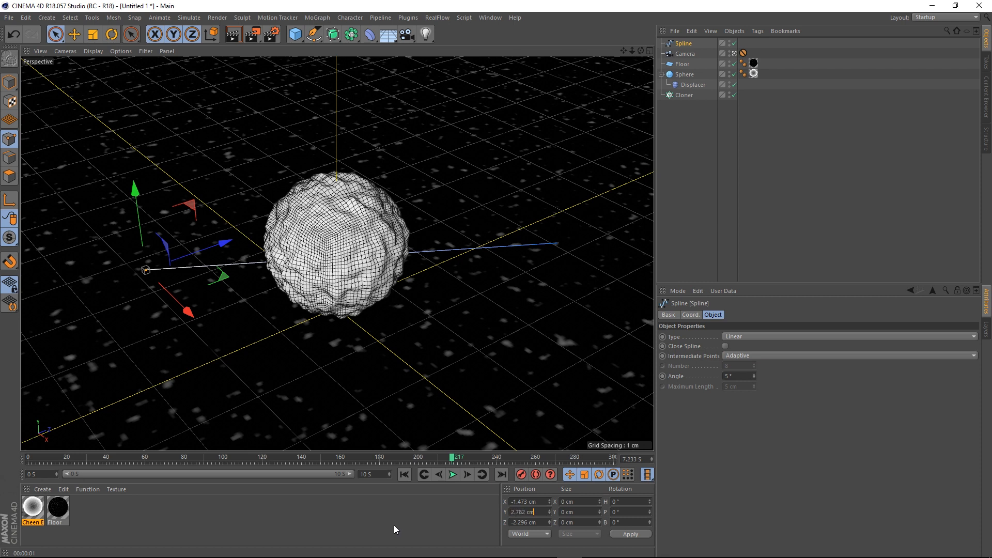
key(Return)
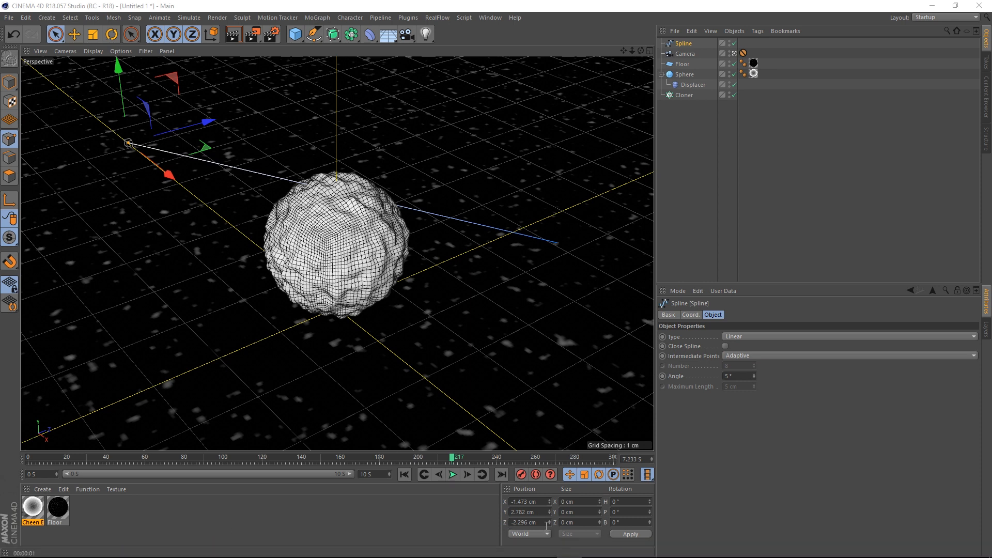
drag(544, 524, 371, 519)
text(-6.06 cm)
key(Return)
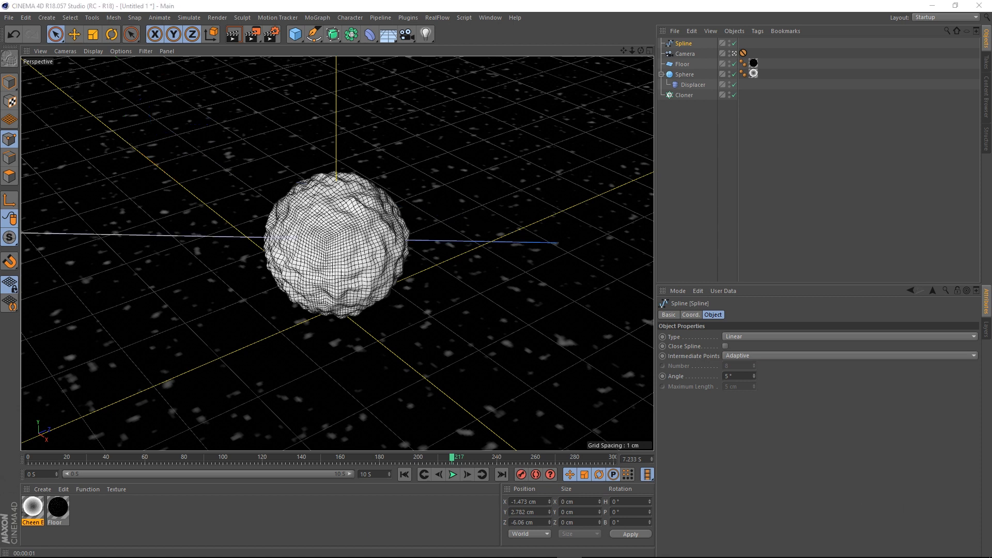
Position the spline's other end point at X 4.937 cm, Y 2.823 cm, Z 2.759 cm.
click(557, 242)
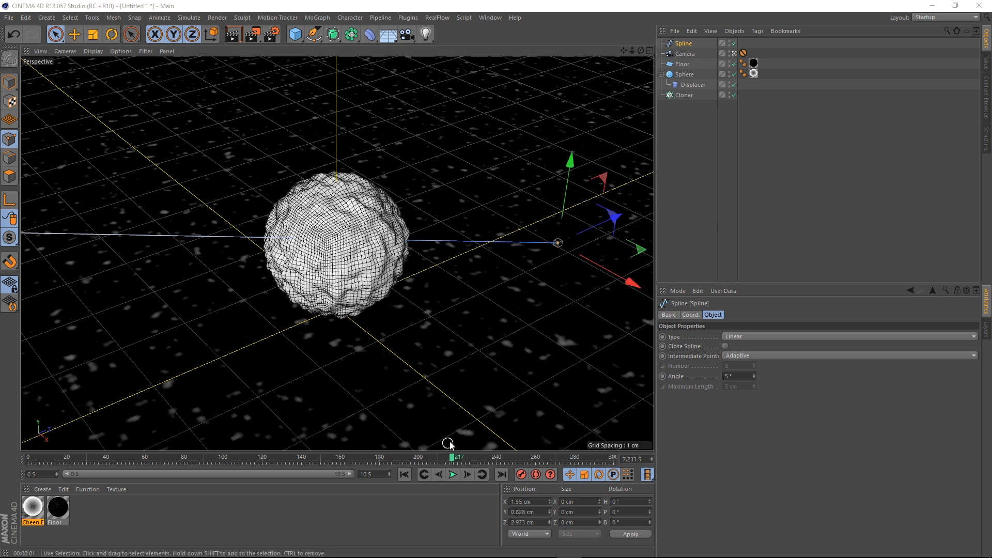
click(522, 501)
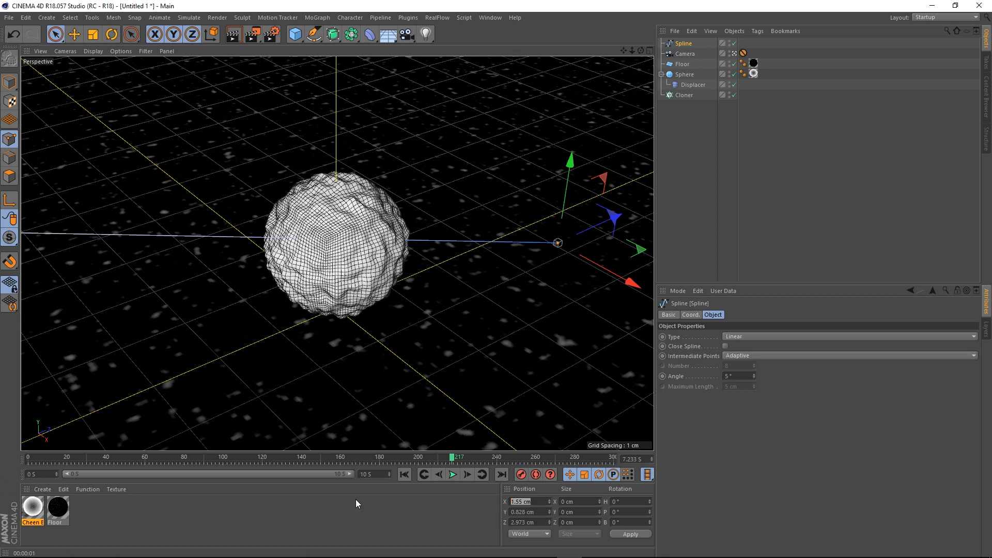
text(4.937)
key(Return)
key(Return)
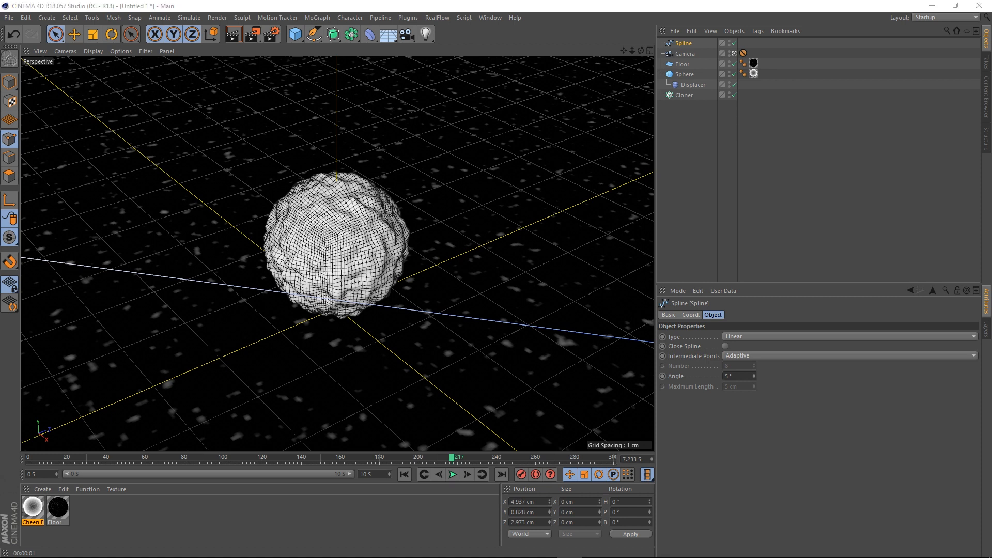
drag(537, 513, 407, 522)
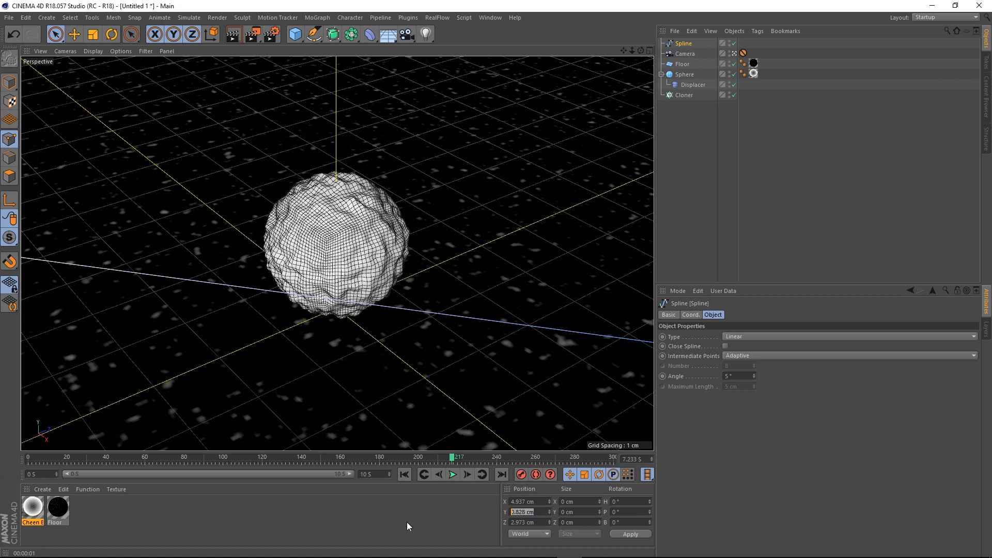
text(2.823 cm)
key(Return)
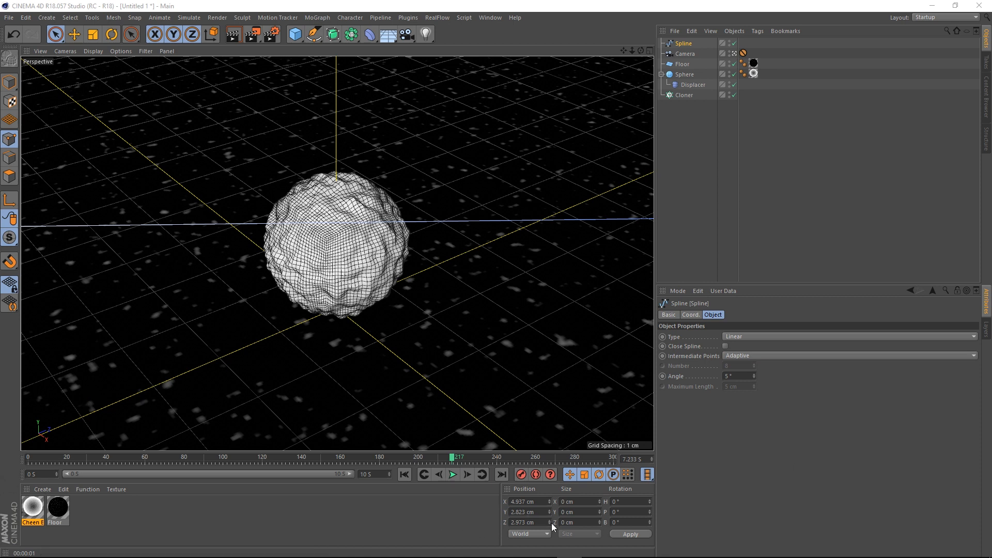
click(537, 521)
text(2.759 cm)
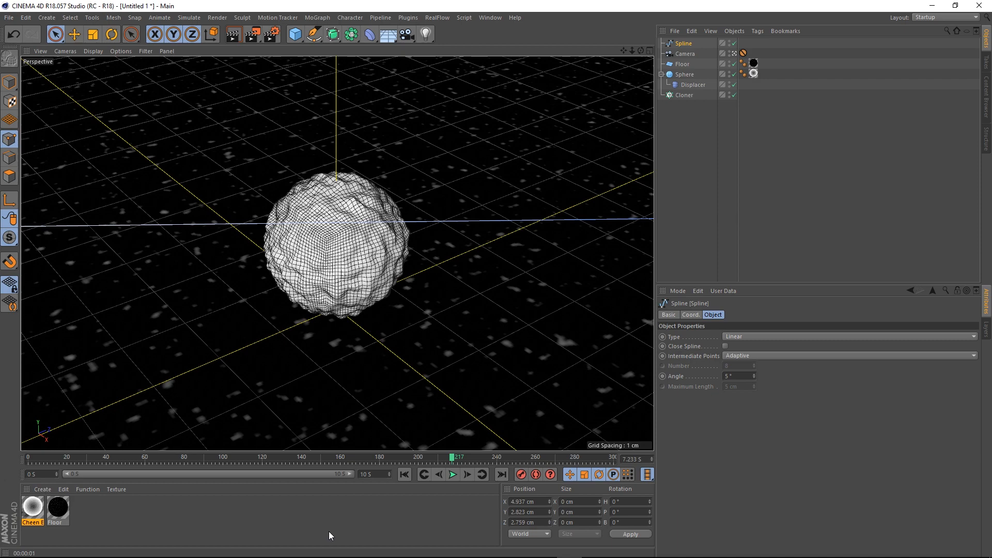
Leave the camera view and disable the Floor object to inspect the spline in free perspective.
click(733, 54)
scroll(385, 262, down, 5)
alt+drag(388, 244, 76, 183)
click(76, 128)
alt+drag(356, 164, 437, 174)
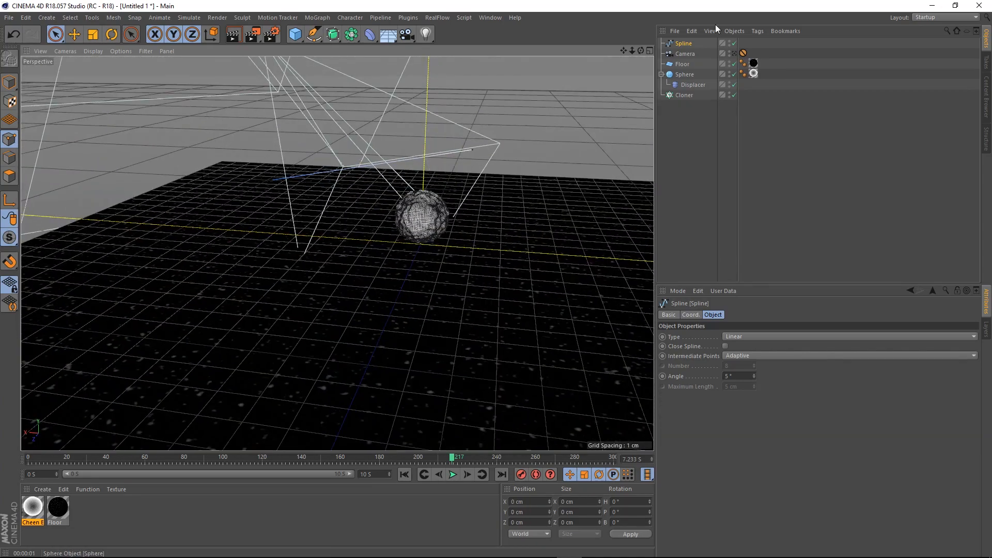
click(734, 64)
alt+drag(310, 312, 309, 152)
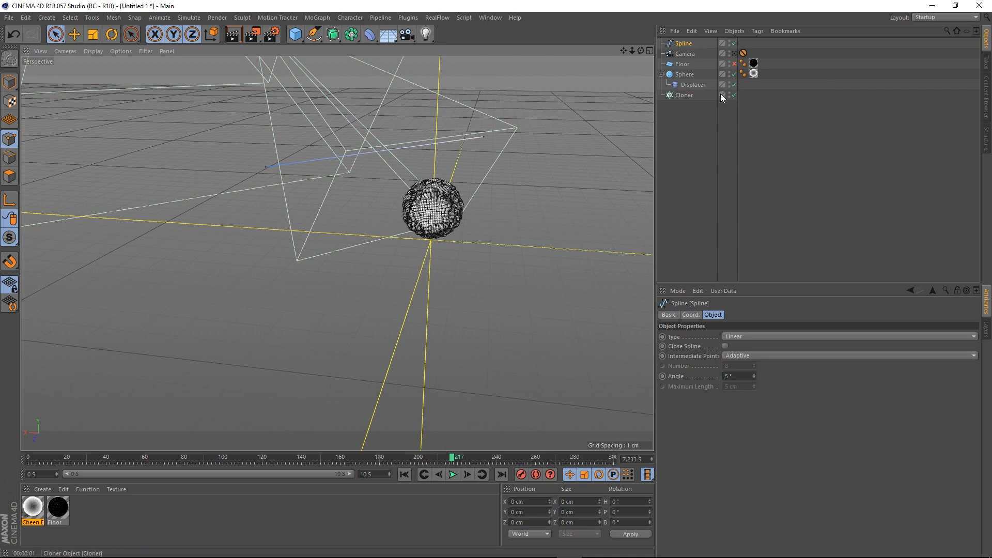
Hide the Camera and the Displacer in the viewport, and return to looking through the camera.
click(730, 53)
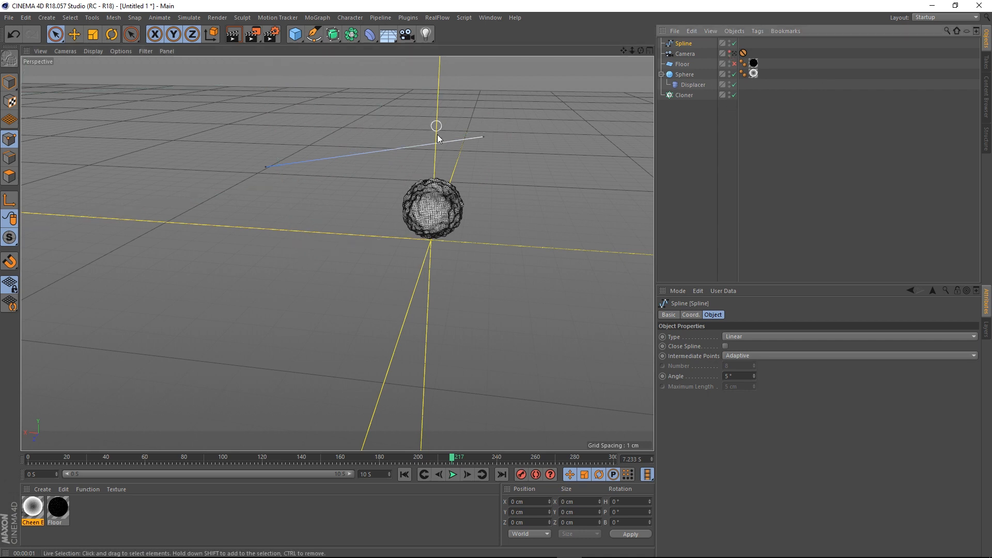
alt+drag(434, 181, 459, 169)
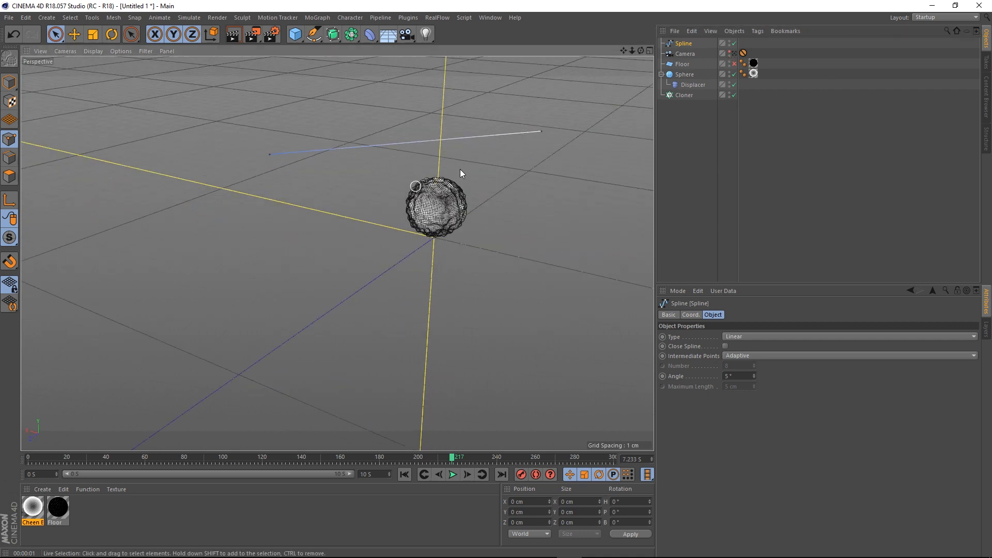
click(730, 82)
click(730, 81)
alt+drag(334, 272, 616, 221)
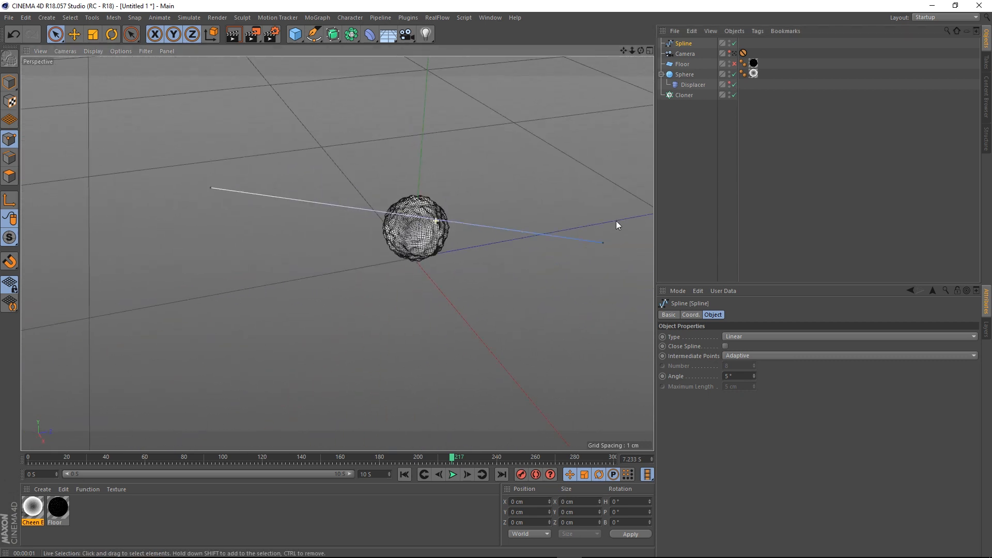
click(734, 53)
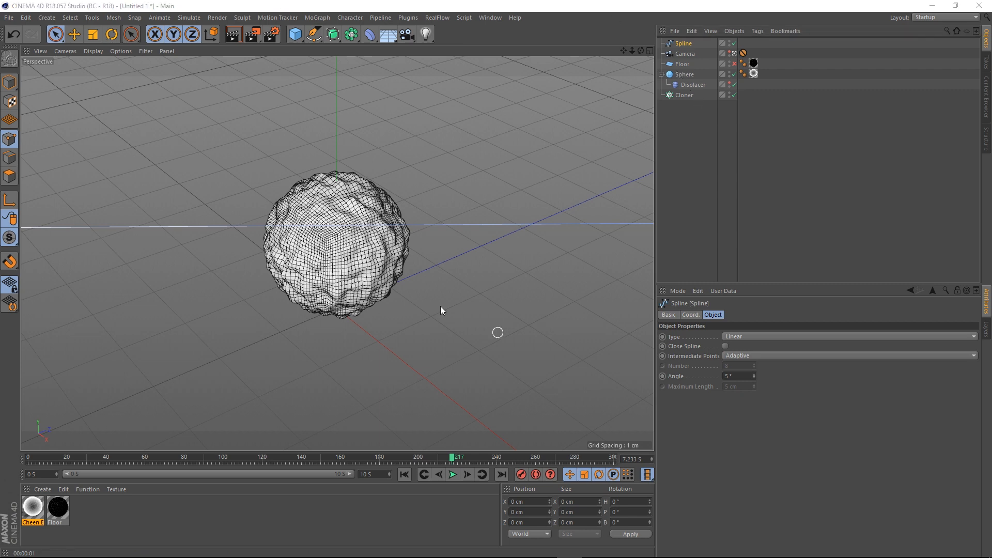
Add a Disc primitive and leave the camera view to see it in free perspective.
click(299, 37)
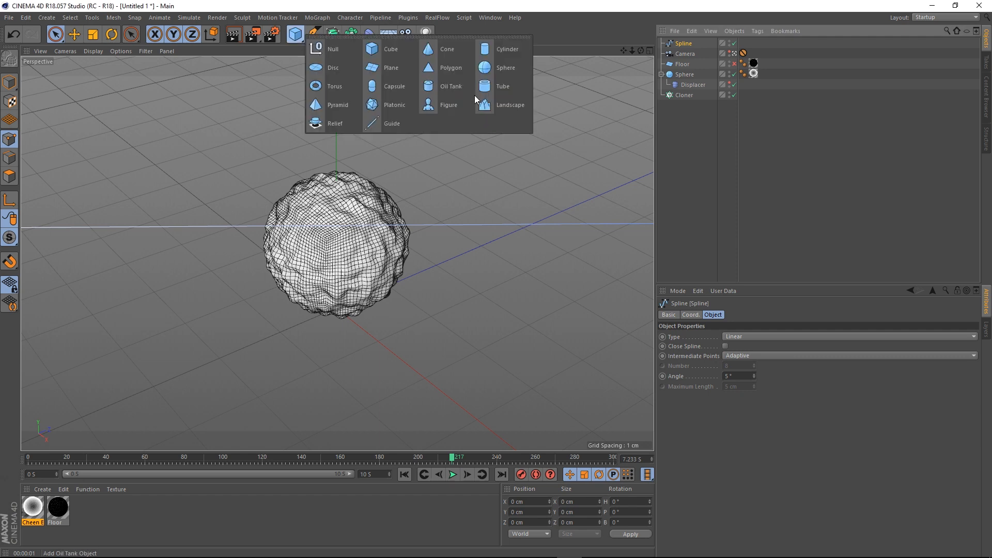
click(329, 66)
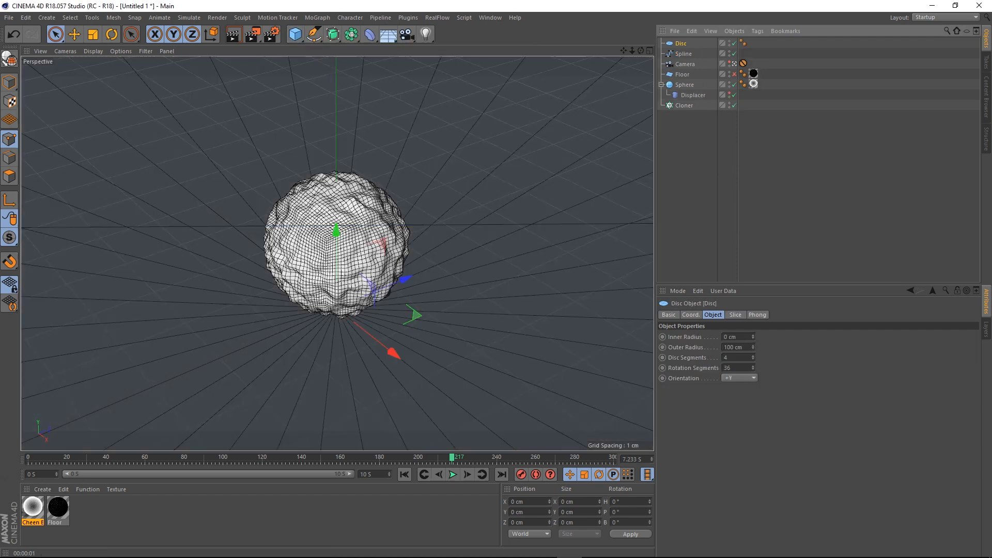
click(735, 64)
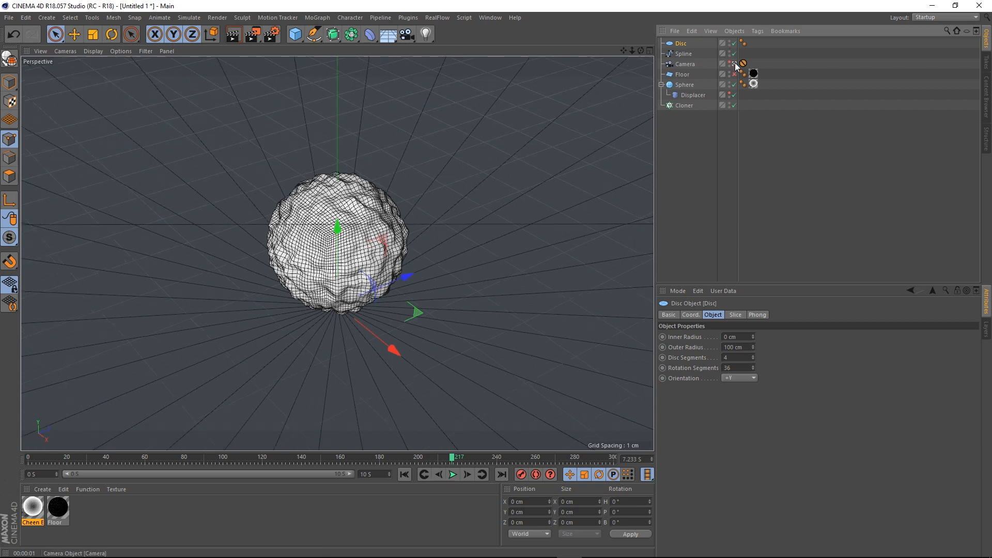
click(735, 64)
scroll(400, 202, down, 15)
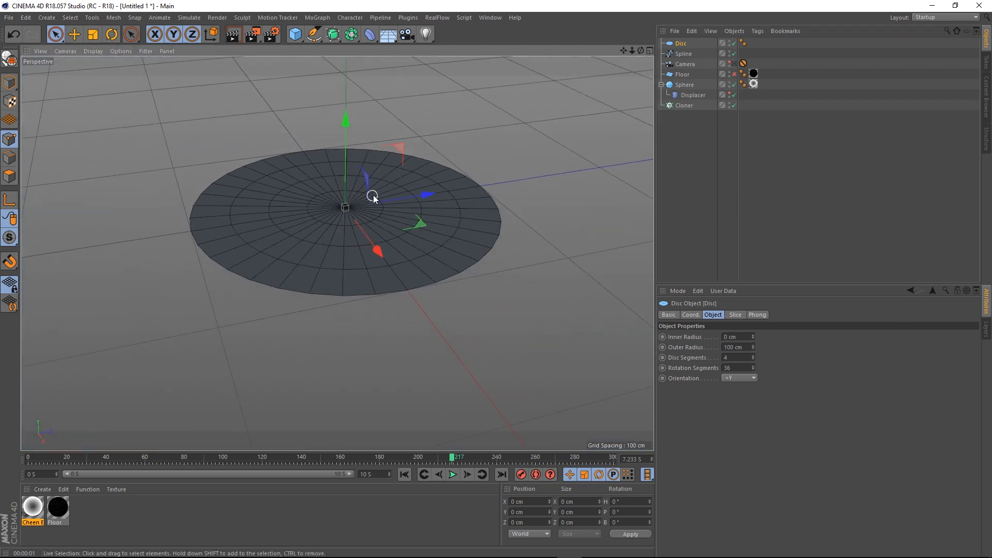
scroll(370, 196, up, 15)
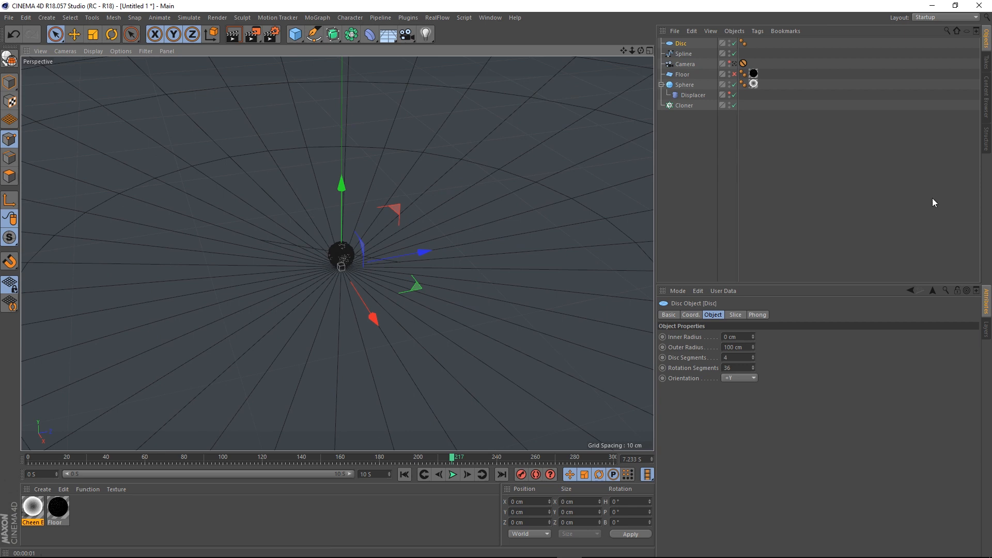
Set the disc's outer radius to 0.1 cm.
click(746, 347)
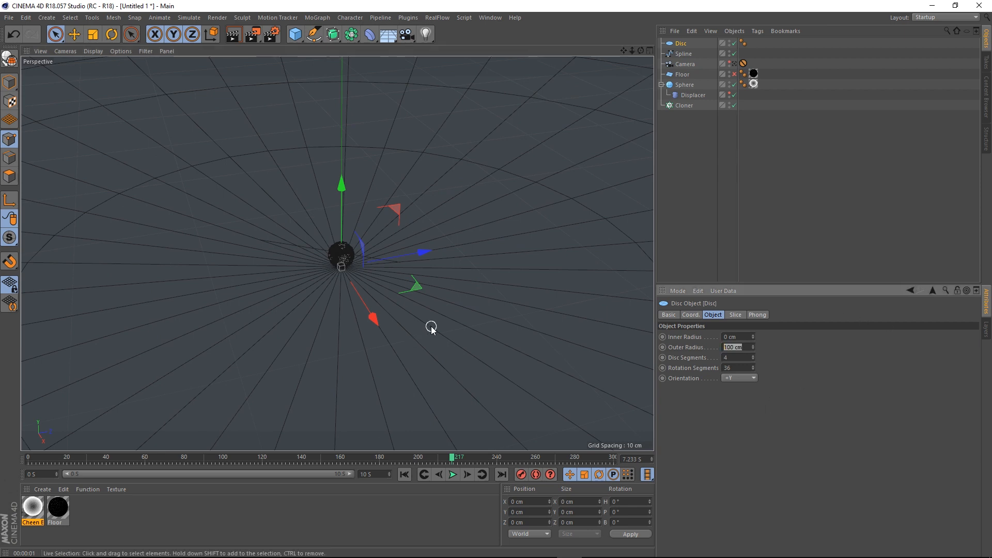
text(0)
text(.1)
key(Return)
Set the disc's rotation segments to 6 to give it a hexagonal outline.
scroll(327, 279, up, 5)
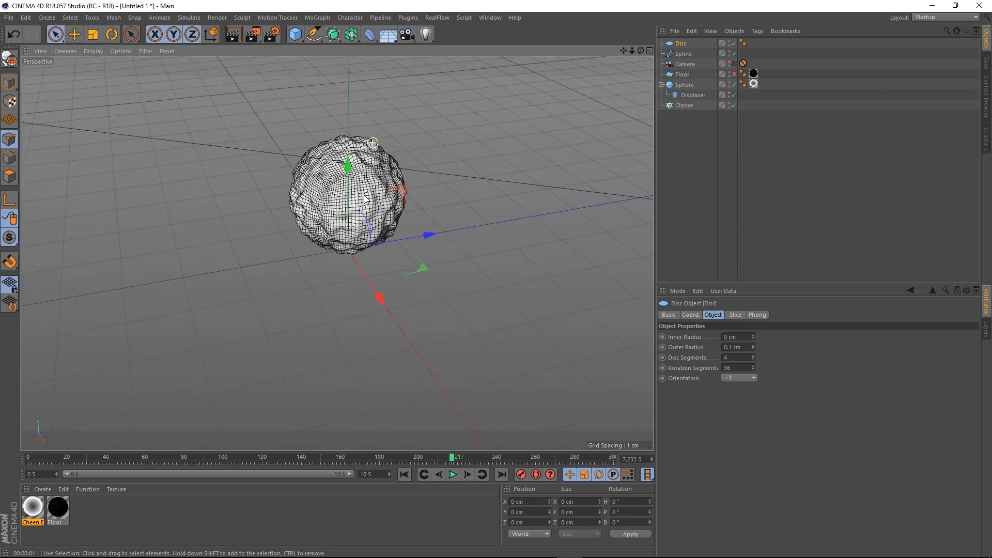
scroll(328, 266, up, 5)
alt+drag(327, 266, 364, 149)
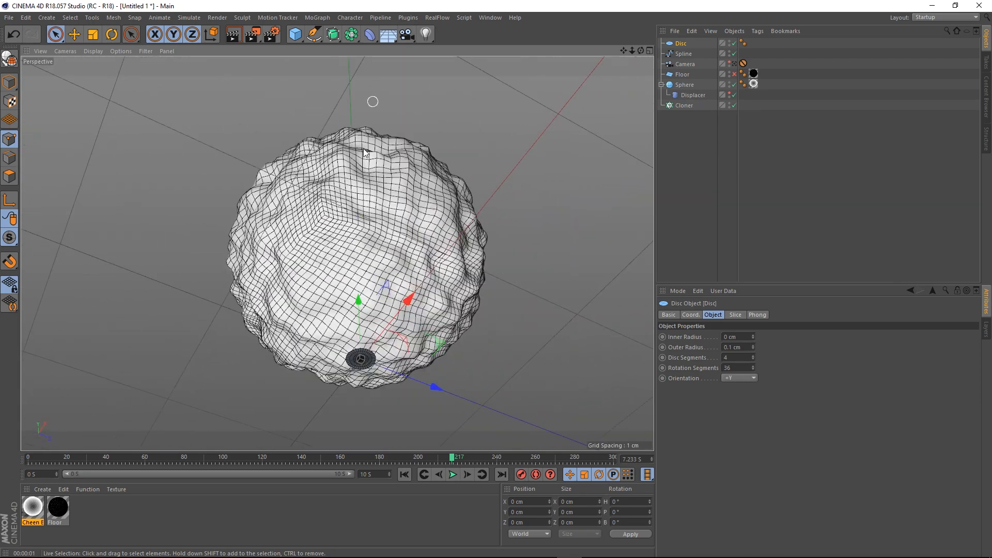
scroll(358, 368, up, 6)
alt+middle_drag(394, 375, 381, 295)
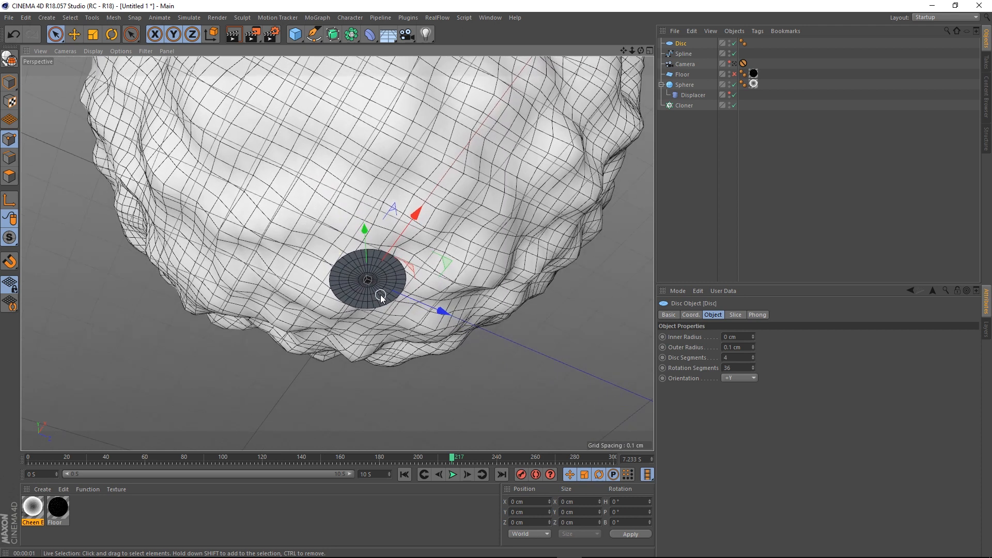
click(748, 368)
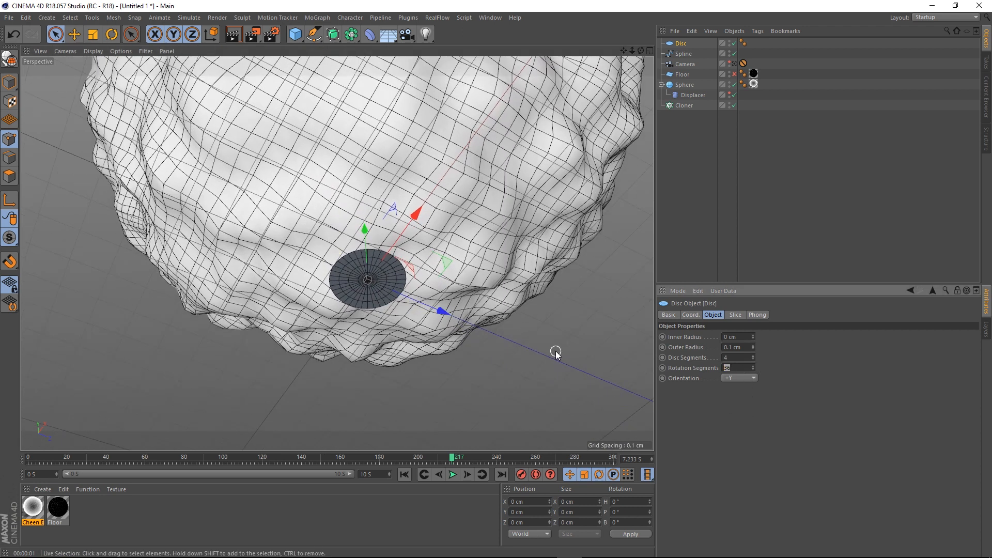
text(6)
key(Return)
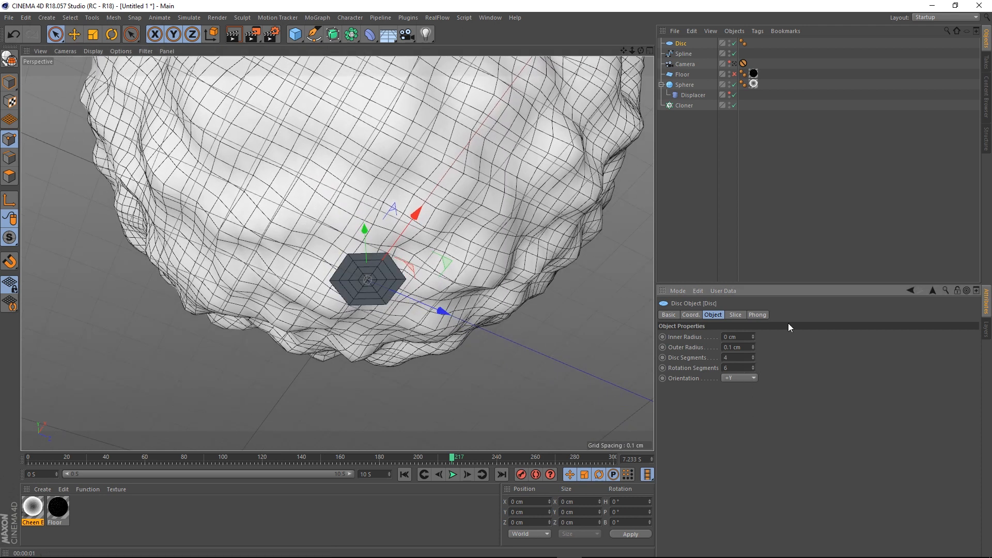
Reduce the disc to 1 disc segment and make it a child of the Cloner.
click(745, 358)
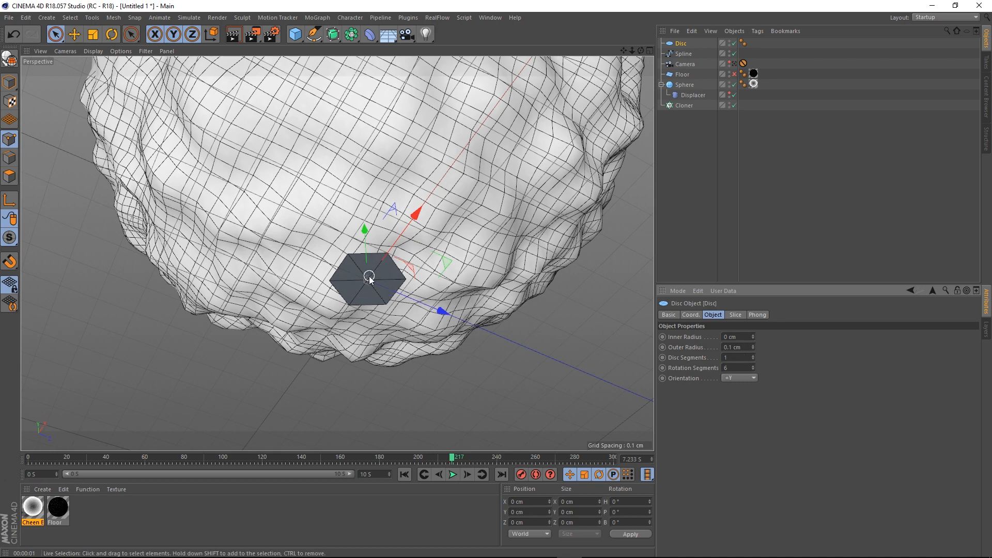
alt+drag(369, 277, 399, 367)
scroll(402, 311, down, 10)
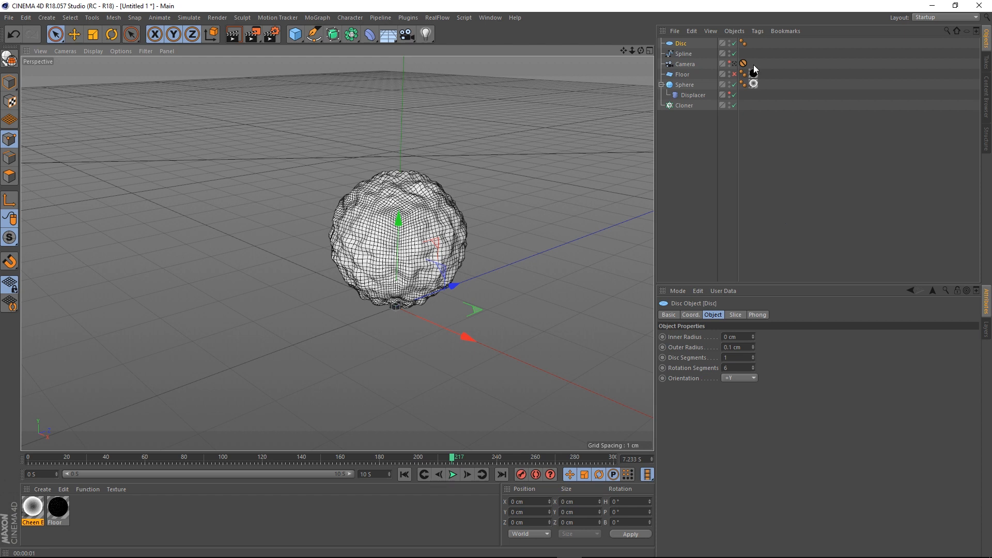
drag(681, 45, 685, 109)
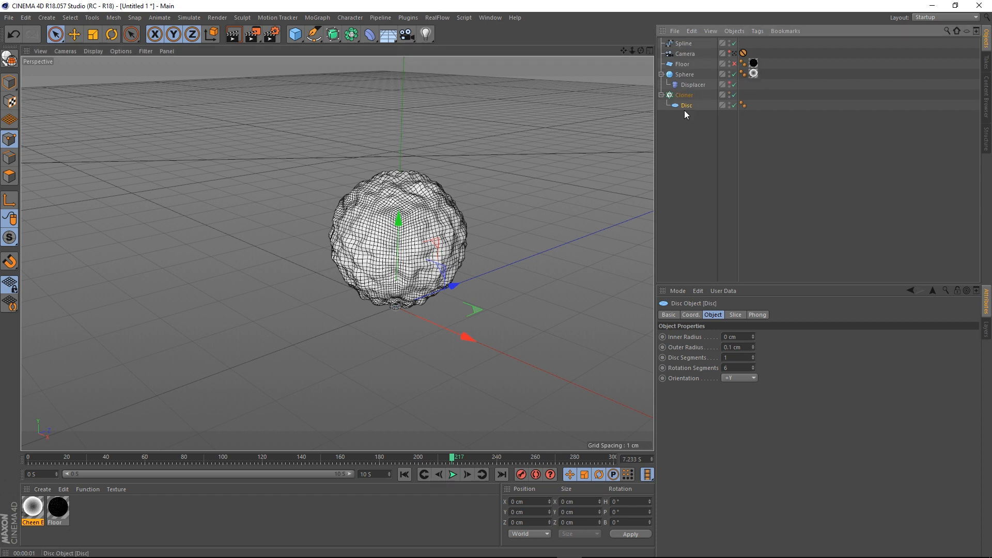
Look through the camera again and set the Cloner to Object mode along the Spline with a count of 500.
click(685, 98)
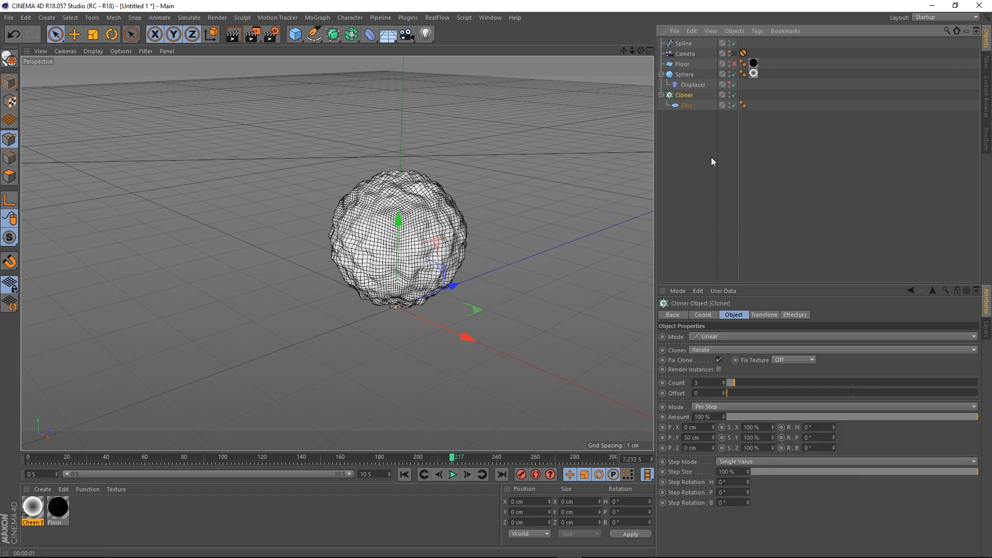
click(734, 54)
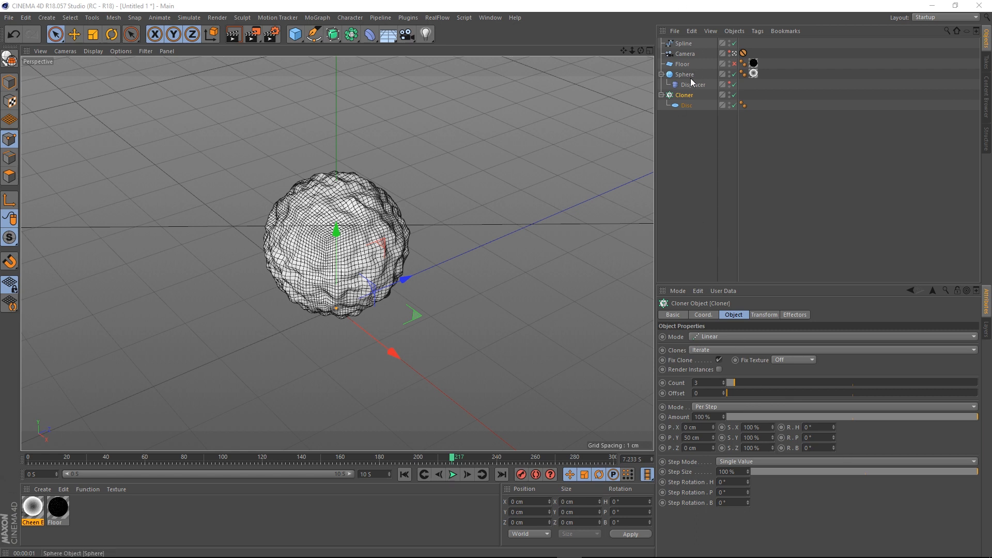
click(710, 336)
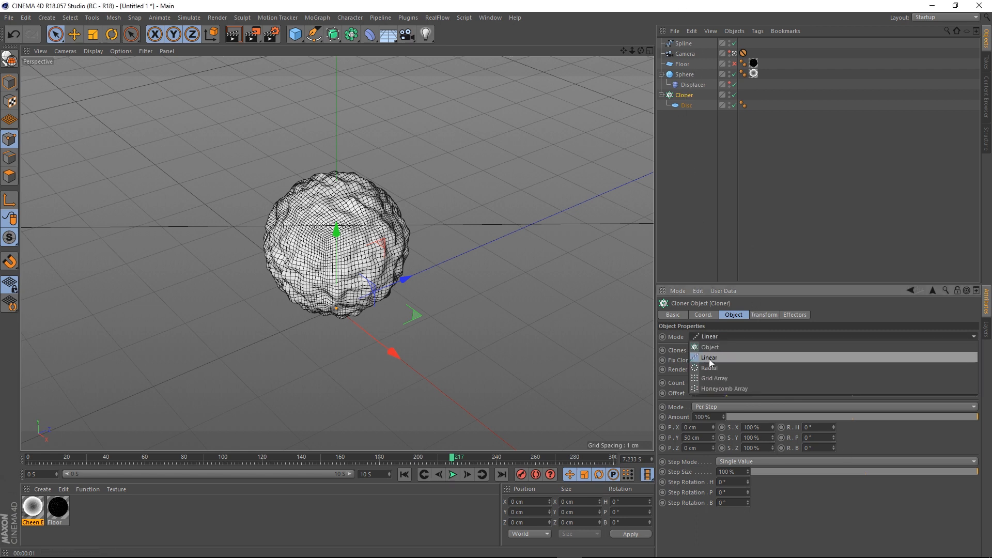
click(716, 347)
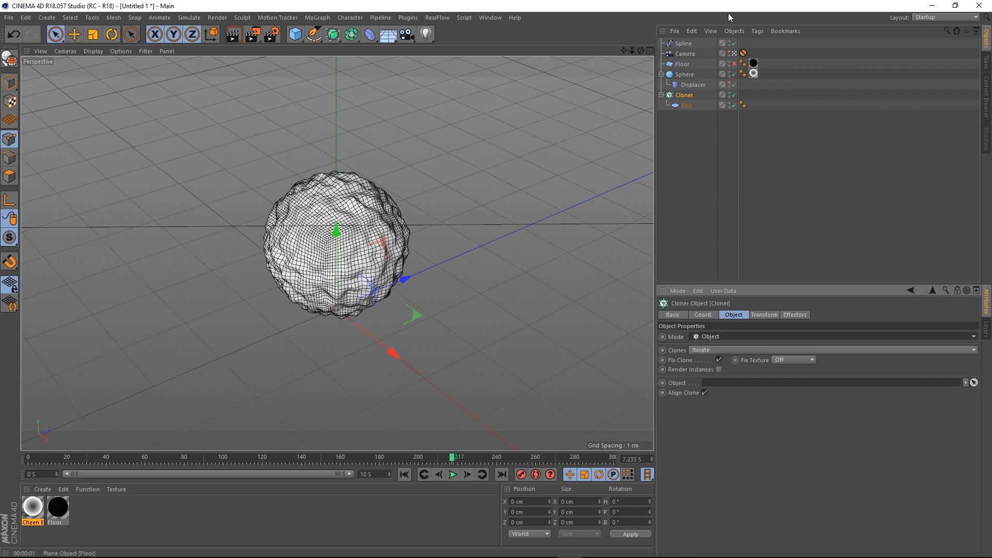
drag(682, 44, 728, 384)
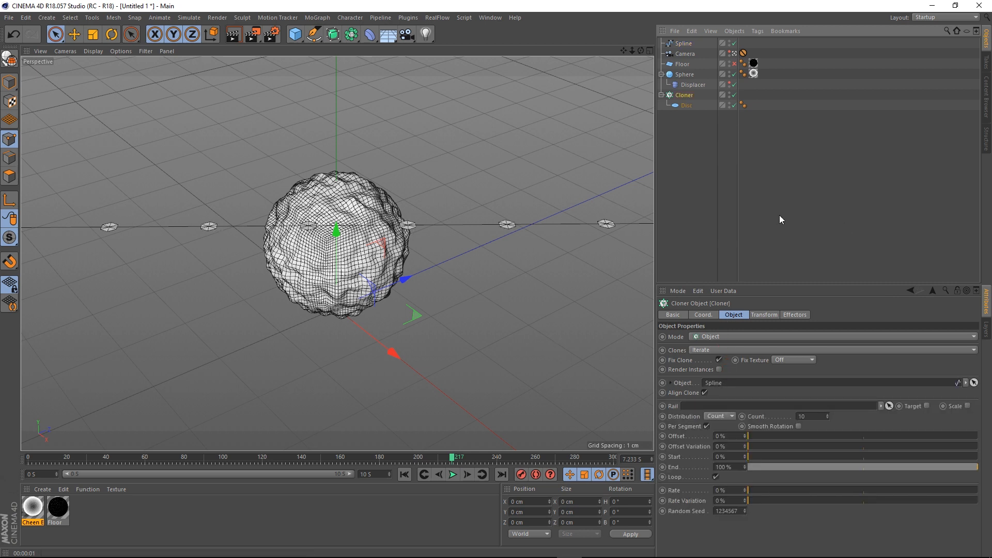
click(811, 416)
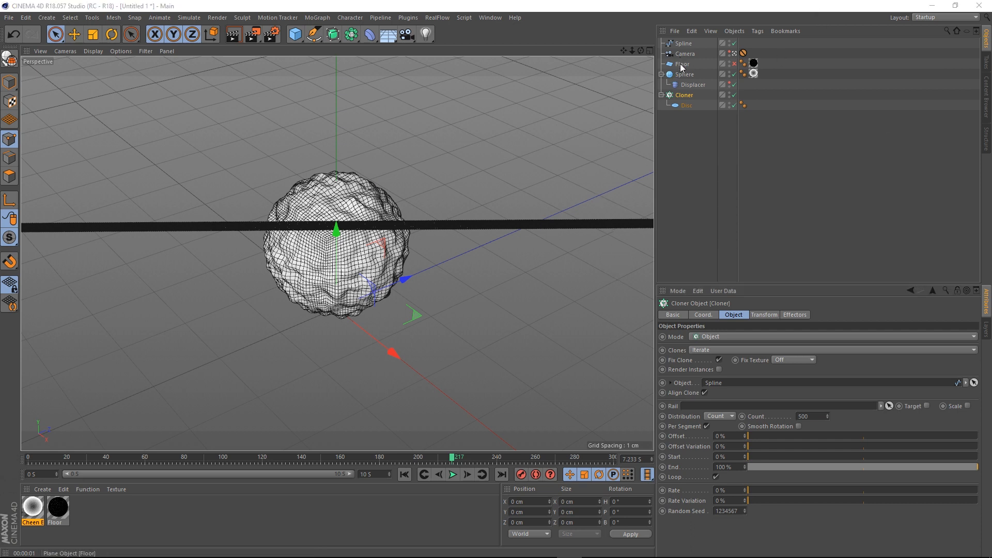
Set the orientation of the cloned disc to +X and deselect it.
click(691, 107)
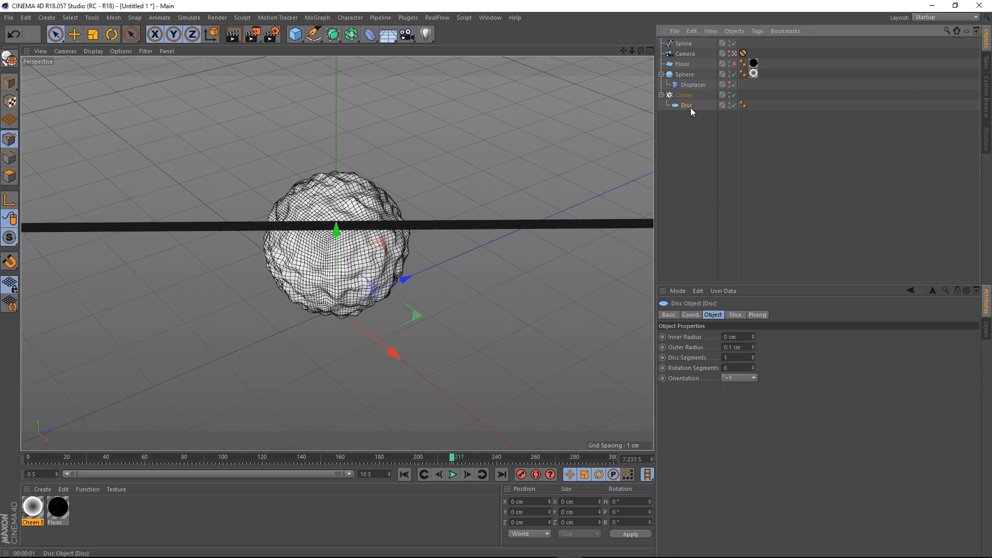
click(736, 379)
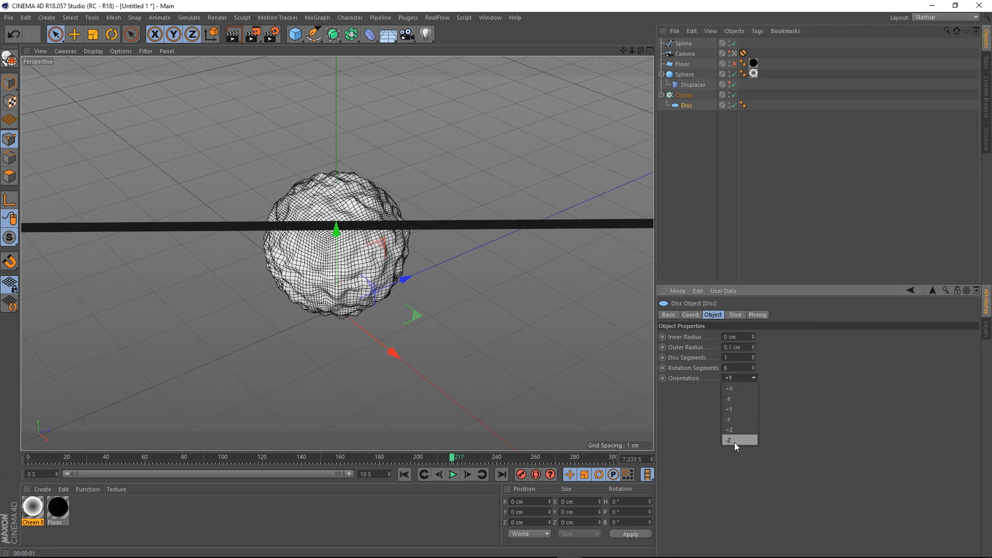
click(736, 388)
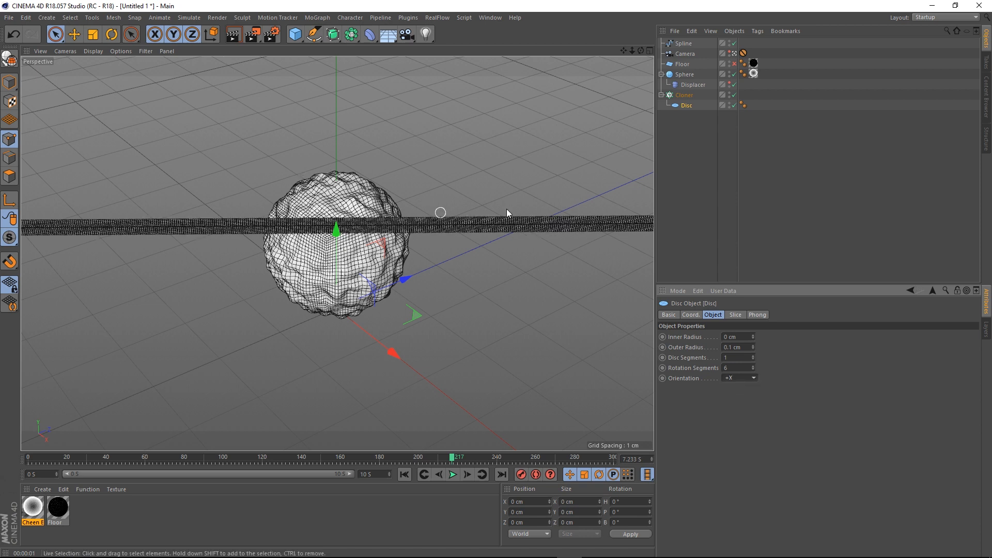
click(698, 196)
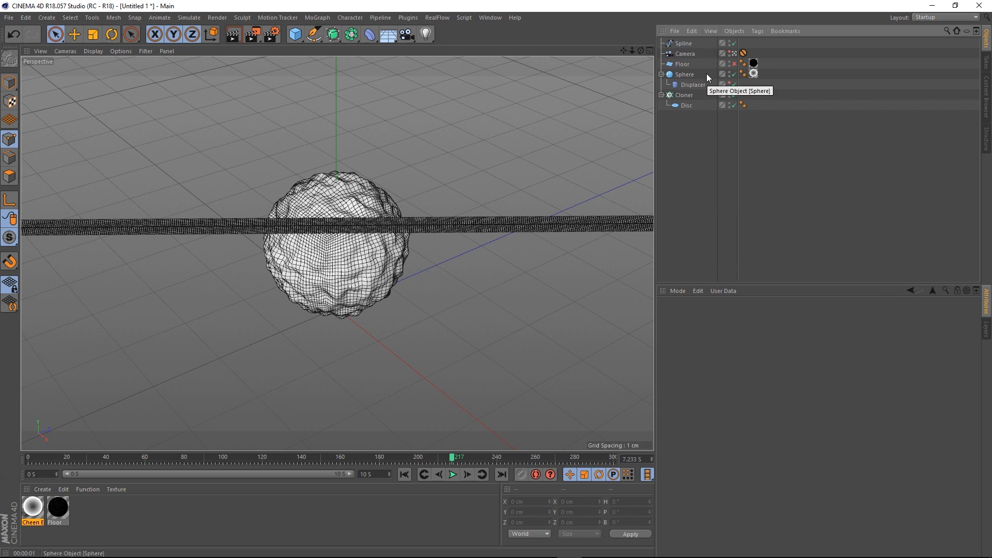
Play the animation briefly with the Cloner selected, and set the Cloner's rate to 5 %.
click(683, 95)
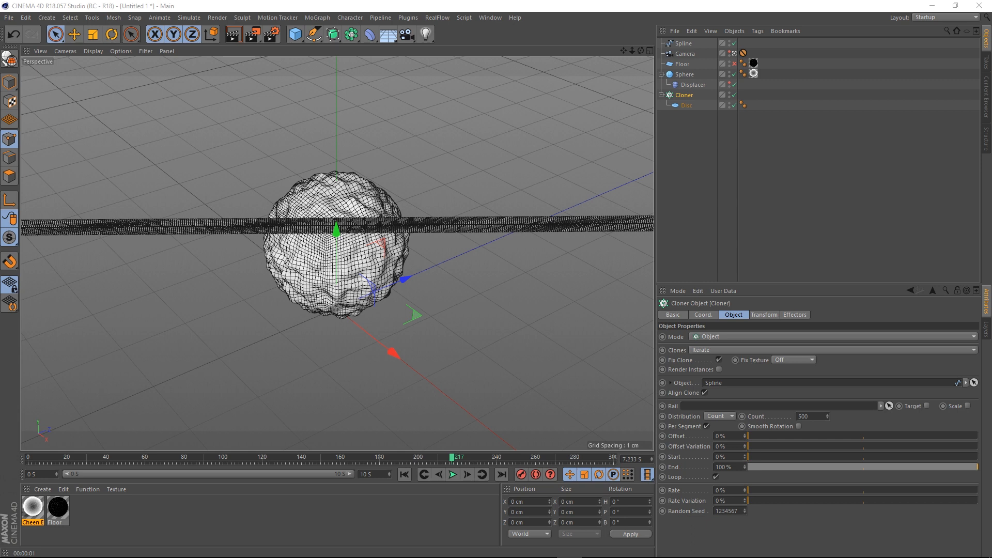
click(454, 477)
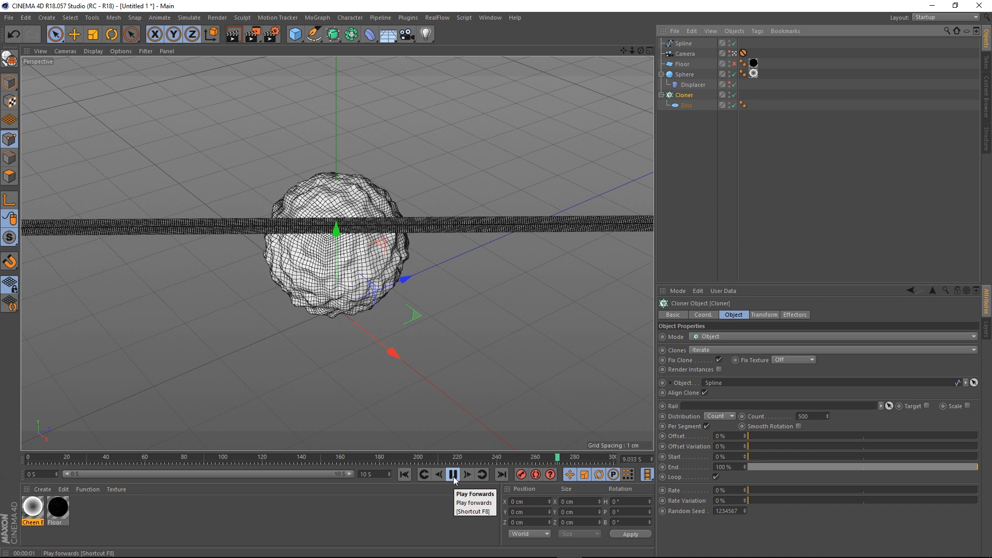
click(454, 476)
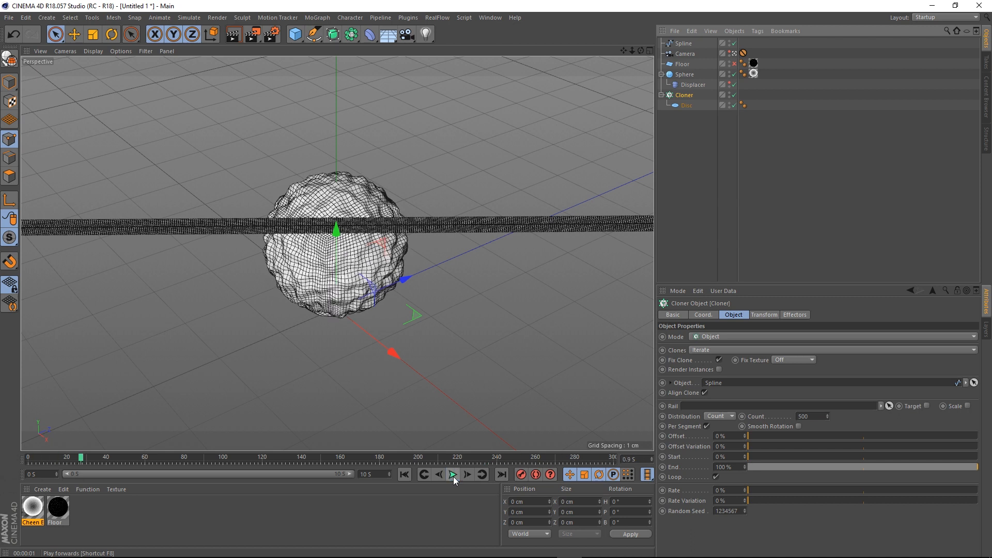
click(729, 489)
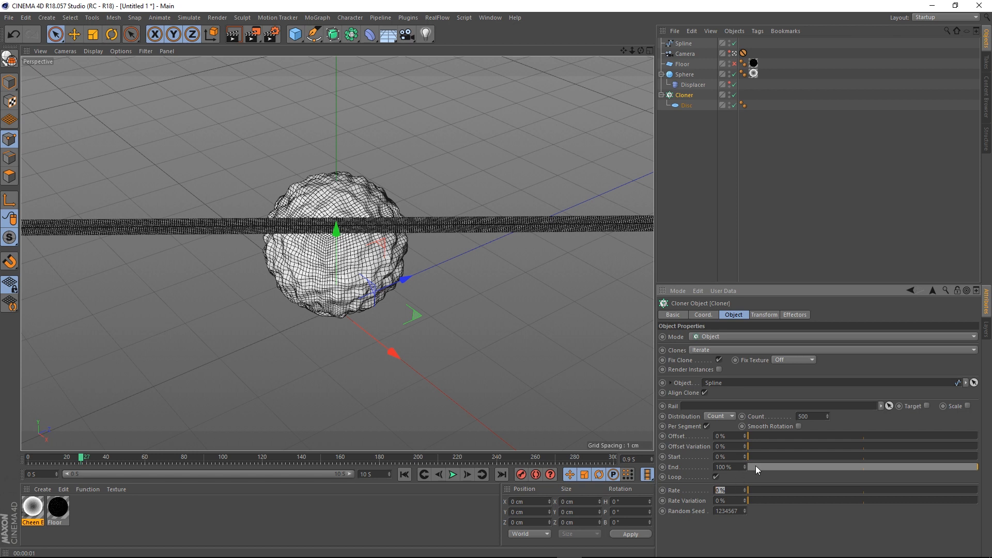
text(5)
key(Return)
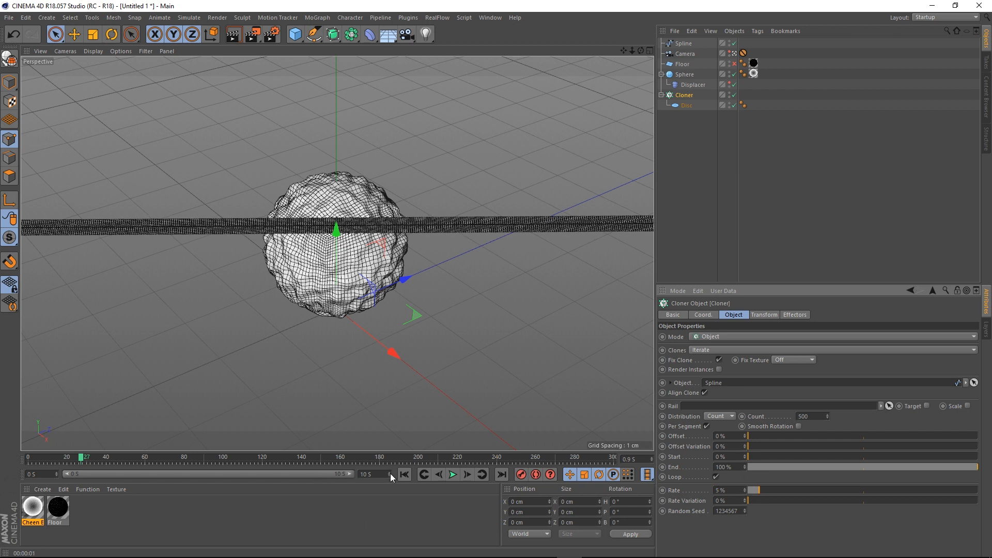
Play the animation to check the clones' motion along the spline, and return to the first frame.
click(452, 475)
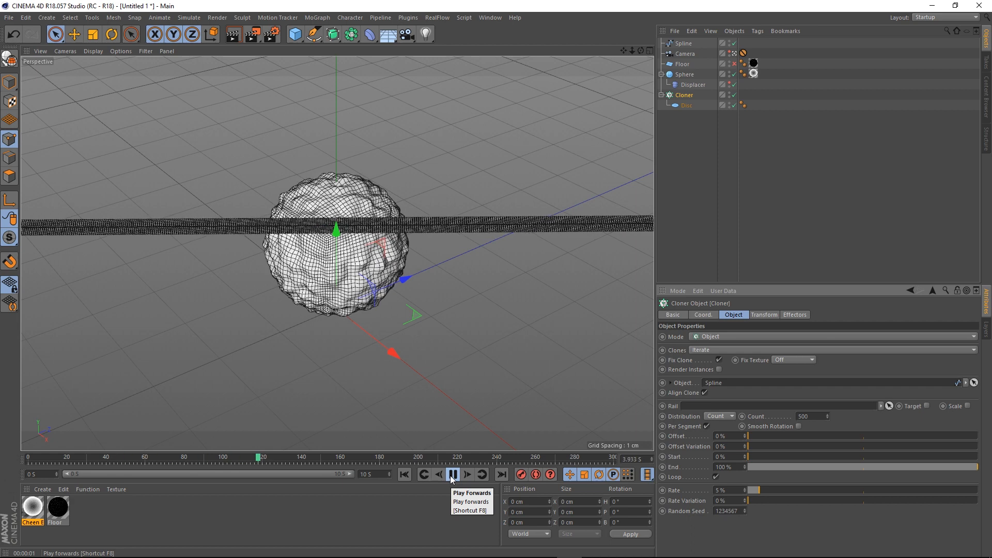
click(452, 474)
click(404, 474)
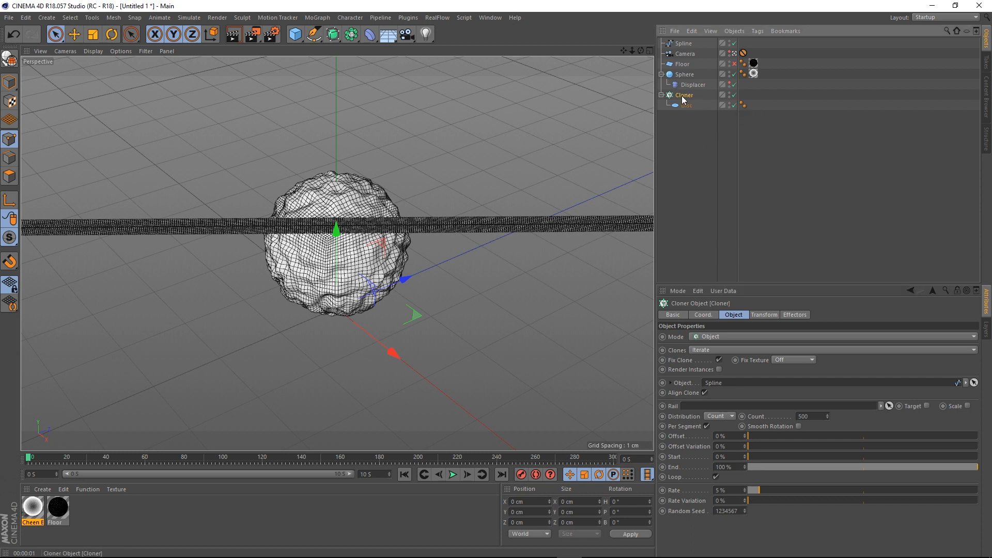
Add a Random effector to the Cloner.
click(318, 17)
mouse_move(354, 34)
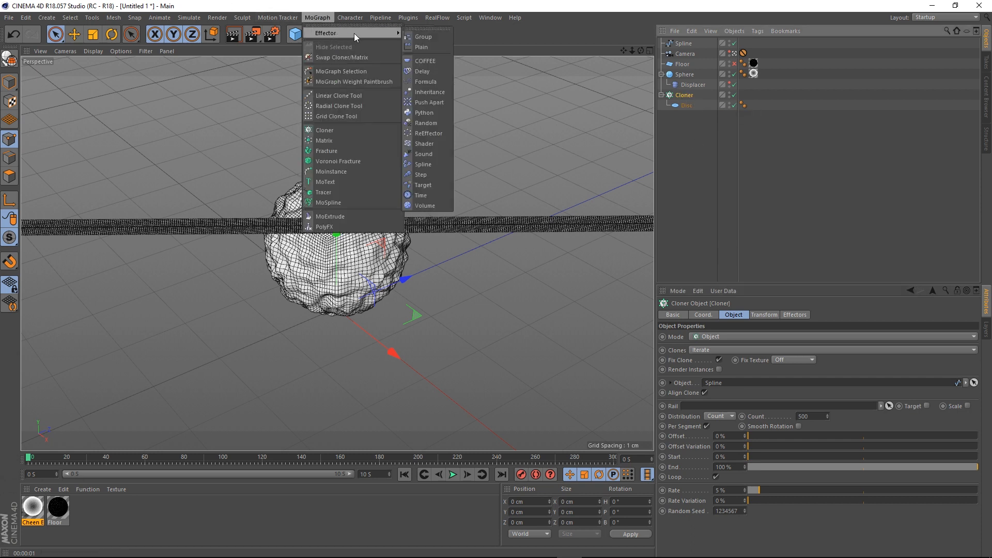
click(433, 124)
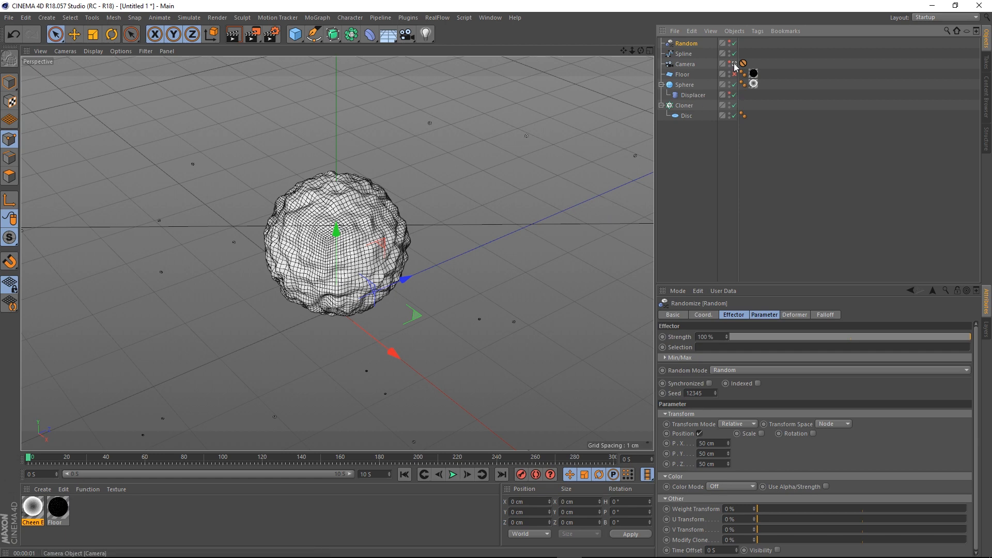
Leave the camera view and show the Camera in the viewport to examine how the randomized clones spread around it.
alt+drag(610, 210, 279, 188)
alt+drag(425, 255, 290, 206)
scroll(293, 208, down, 8)
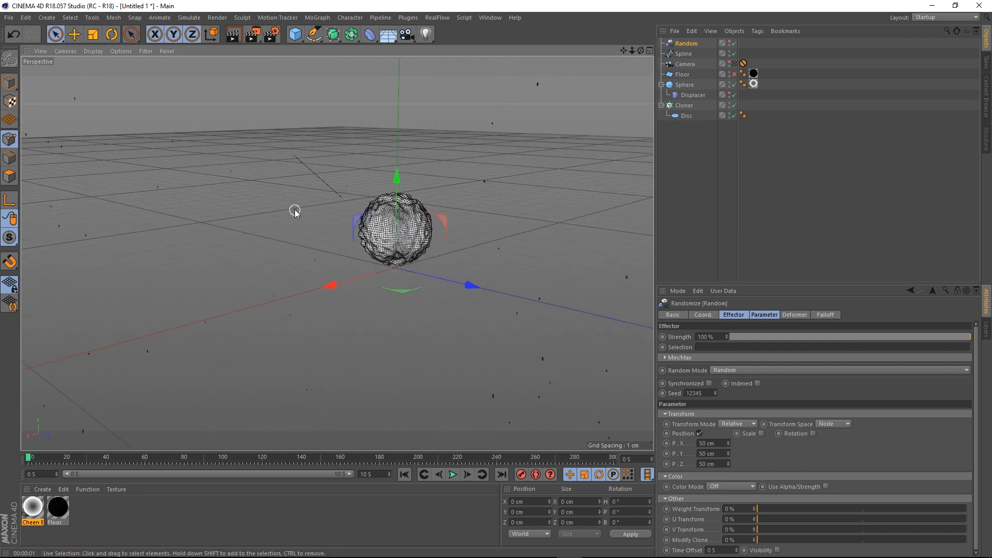
click(728, 61)
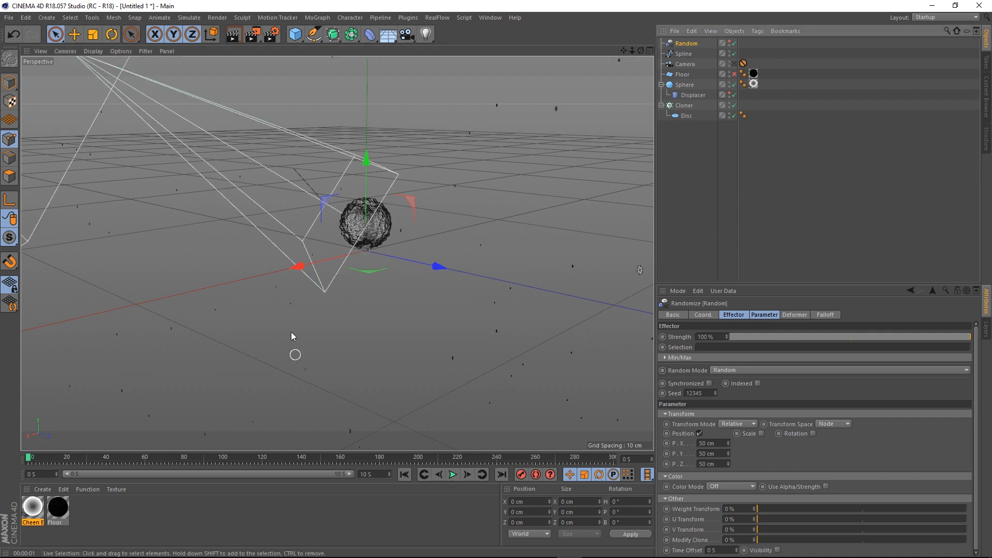
mouse_move(266, 230)
alt+mouse_down()
mouse_move(210, 237)
mouse_move(262, 234)
alt+mouse_up()
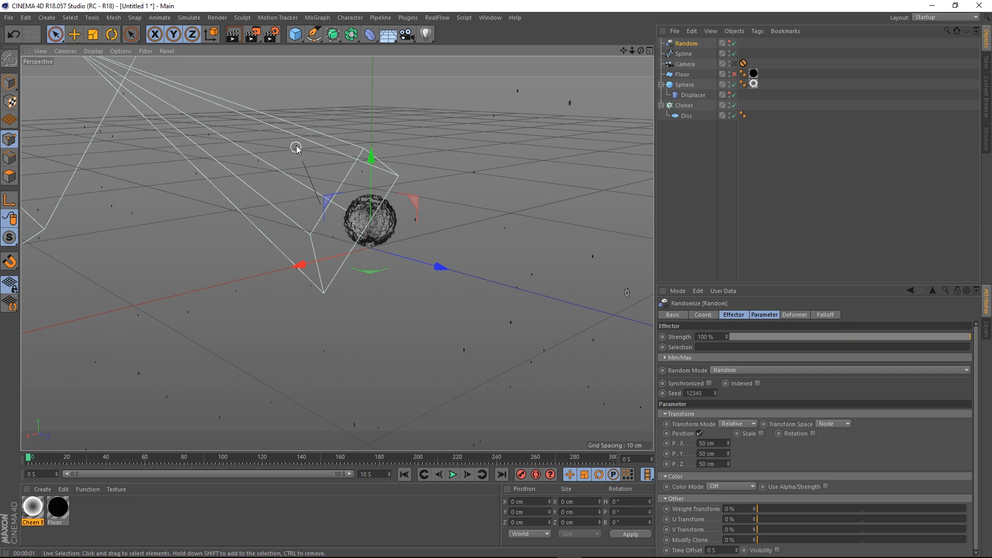
scroll(305, 165, up, 4)
scroll(345, 243, down, 3)
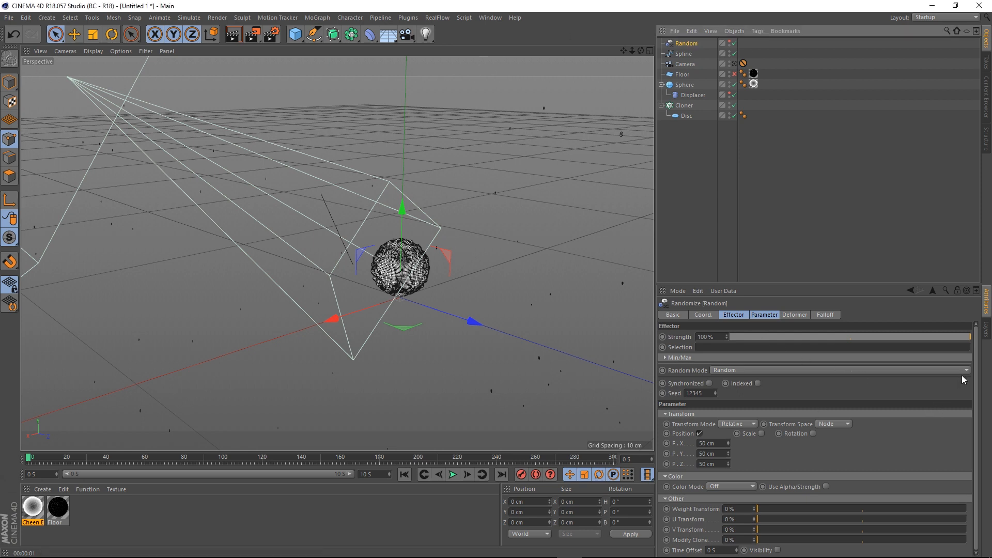
Switch the Random effector's position influence off and on again to compare the clone distribution.
click(739, 316)
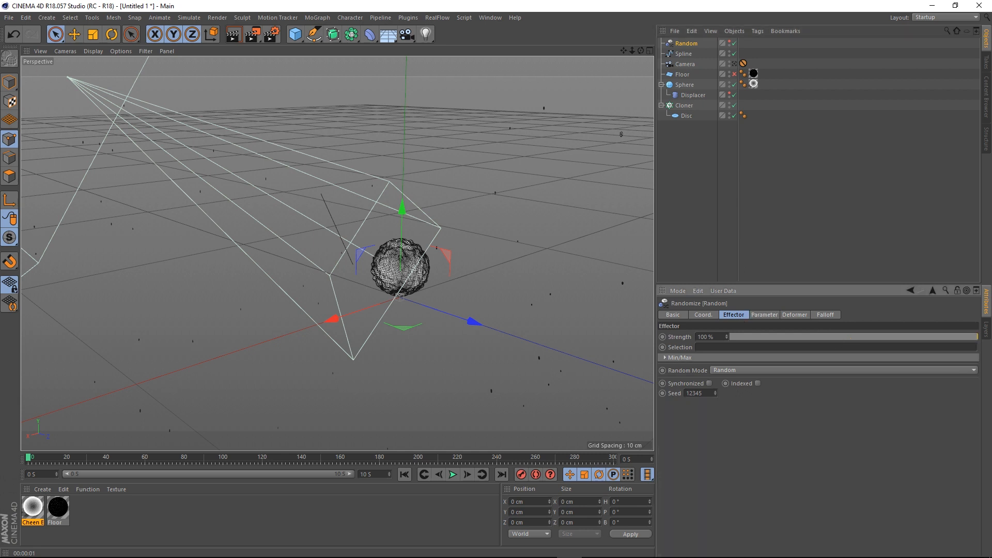
click(765, 315)
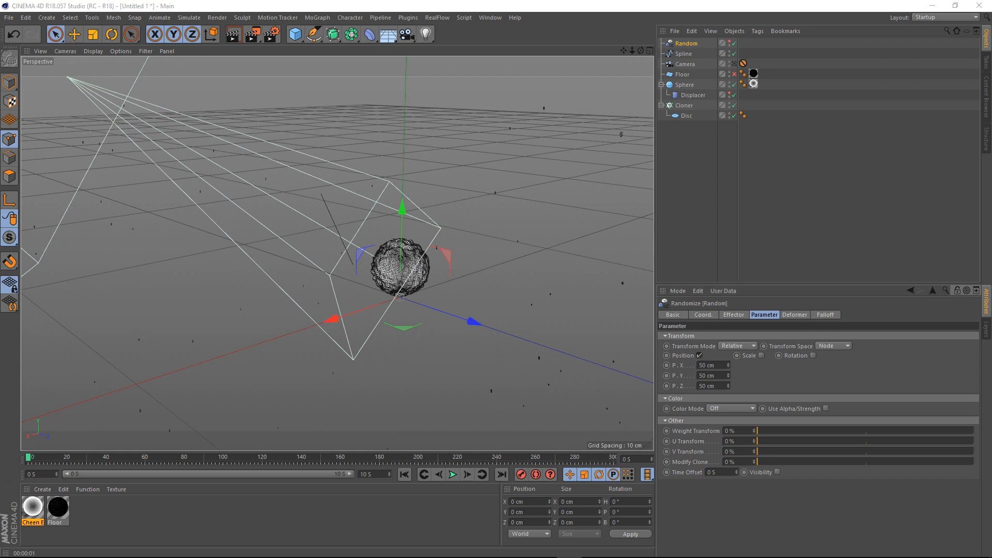
click(699, 355)
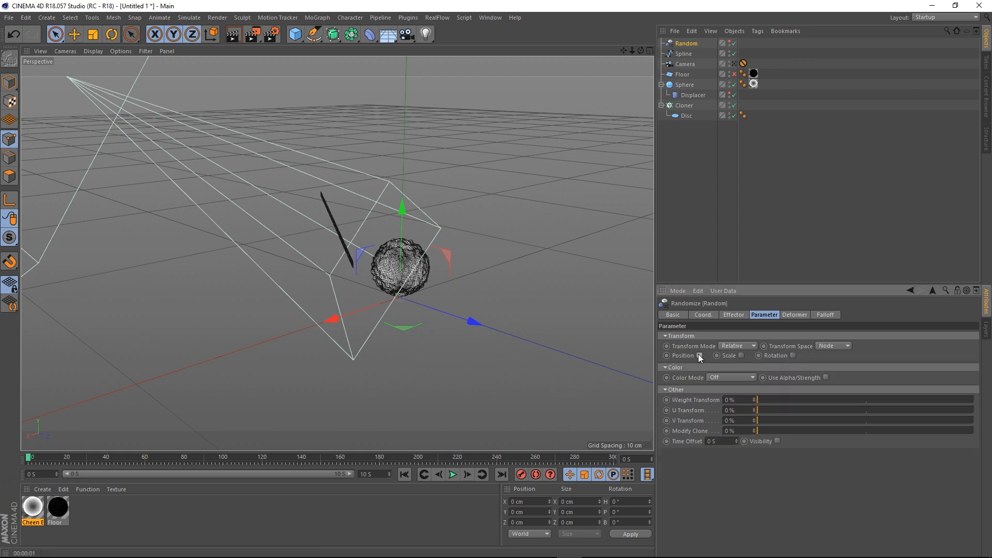
click(699, 355)
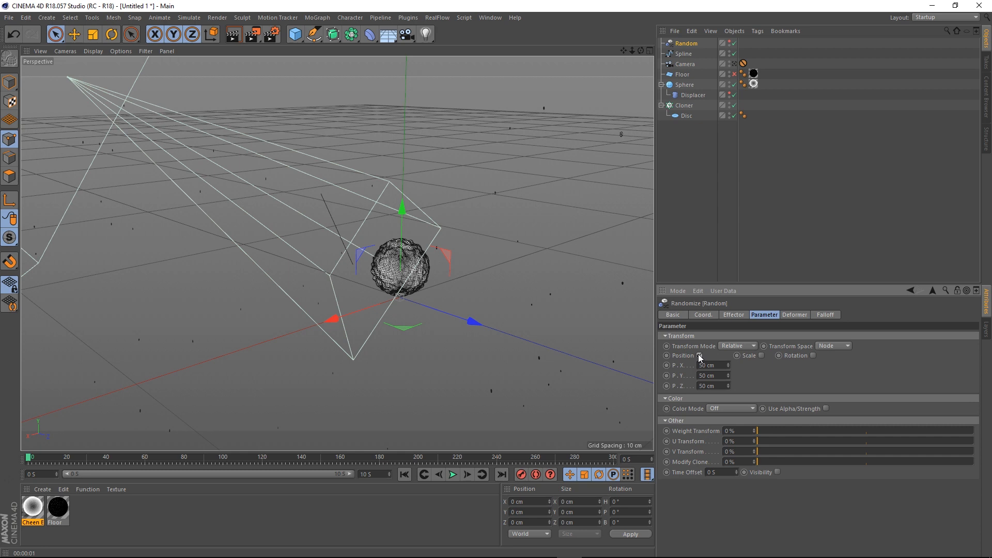
Set the Random effector's position to 3 cm in X, 2 cm in Y and 2 cm in Z.
click(725, 366)
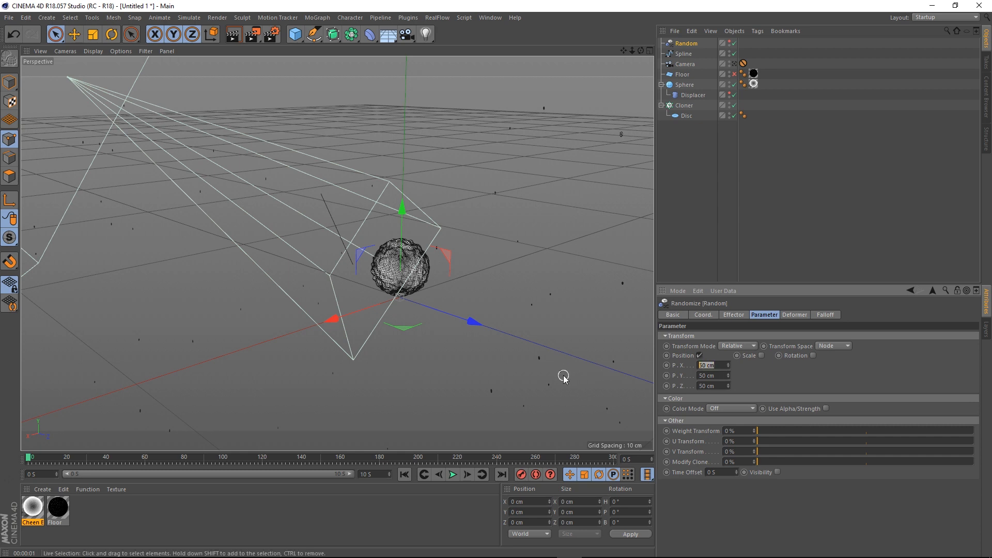
text(3)
key(Tab)
text(2)
key(Tab)
text(2)
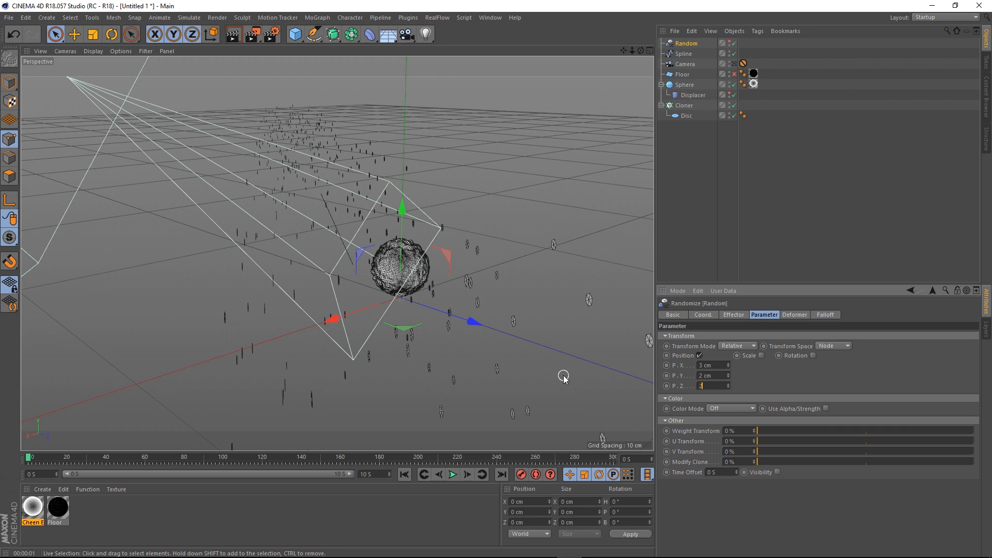
key(Return)
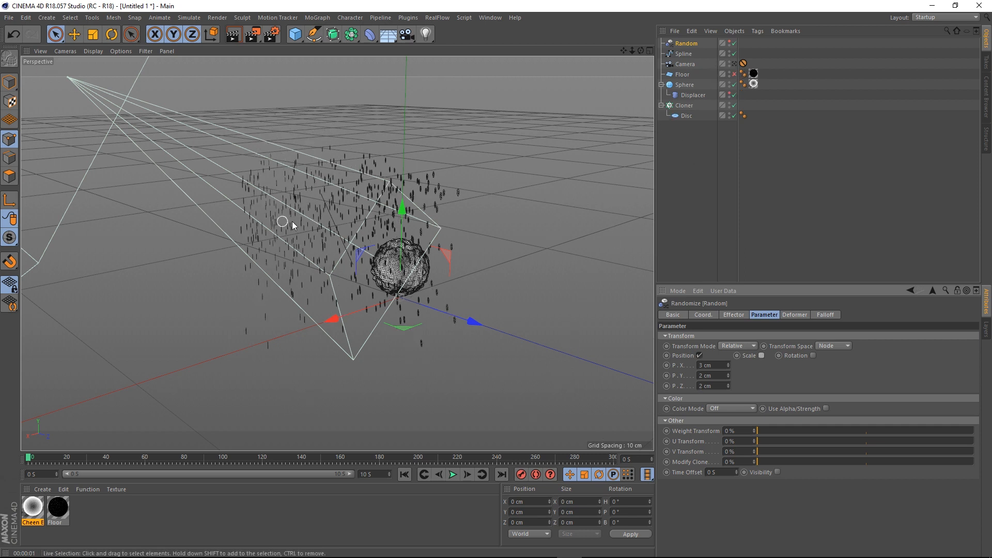
Return to looking through the camera and enable uniform scale in the Random effector's parameters.
alt+drag(301, 222, 326, 224)
click(734, 64)
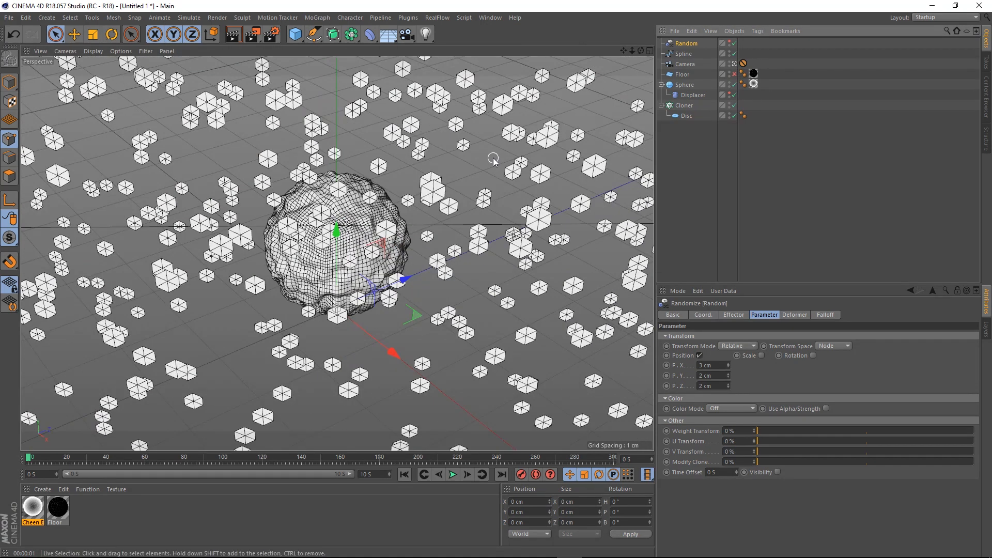
click(761, 355)
click(785, 395)
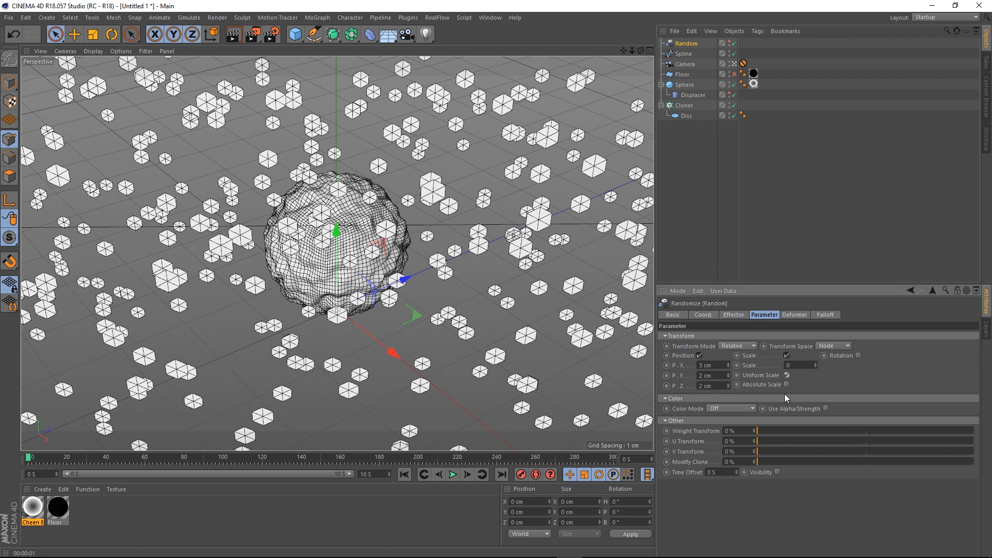
Set the Random effector's uniform scale variation to 1.81.
drag(796, 365, 717, 362)
text(1.81)
key(Return)
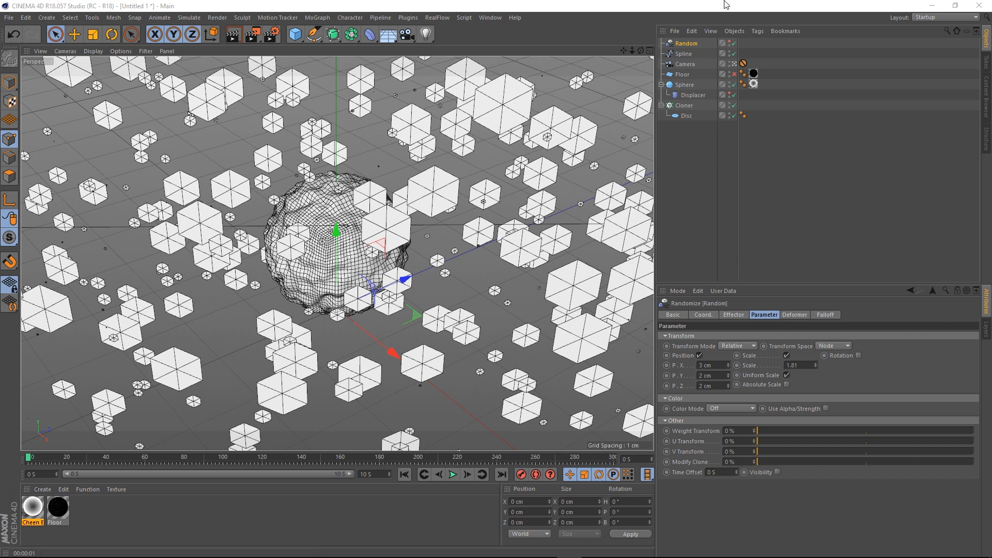
Set the Disc's outer radius to 0.025 cm to shrink the clones.
click(686, 116)
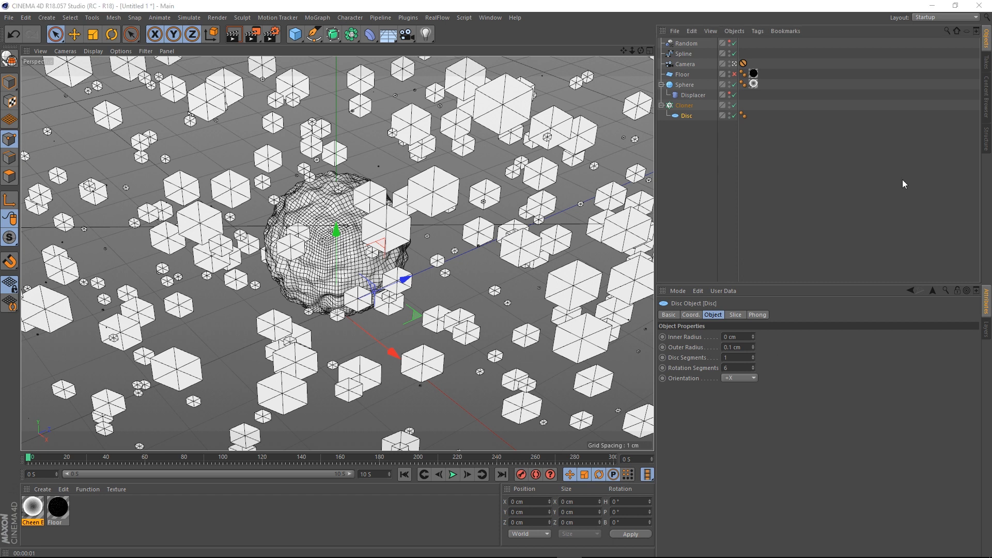
click(747, 348)
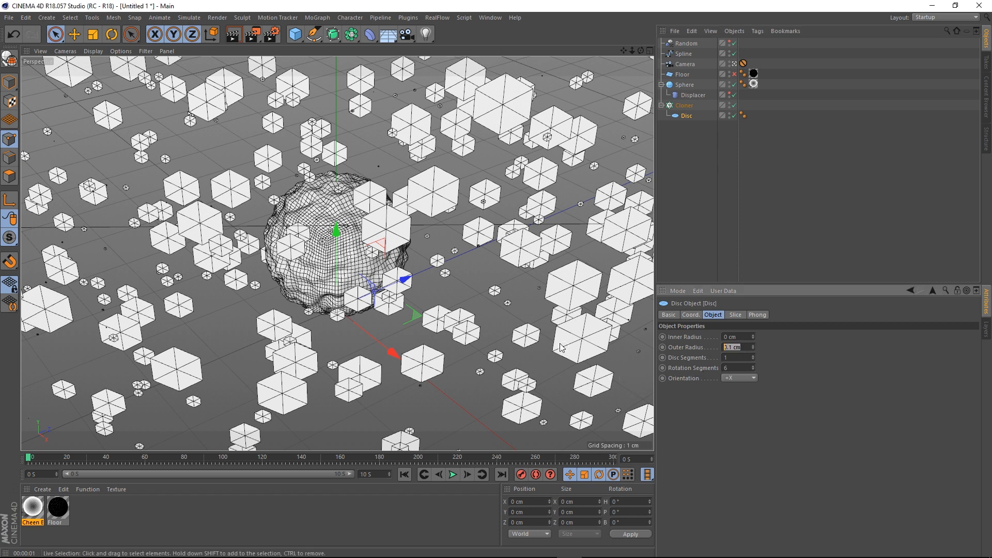
text(0.025)
key(Return)
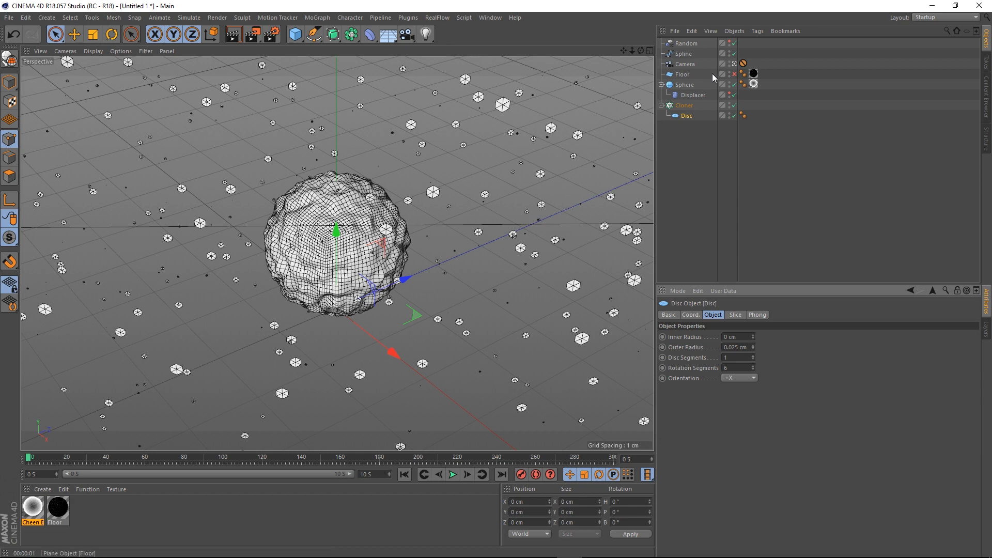
Leave the camera view to examine the smaller clones around the sphere, and return to looking through the Camera.
click(734, 64)
scroll(337, 249, up, 1)
alt+drag(337, 249, 501, 214)
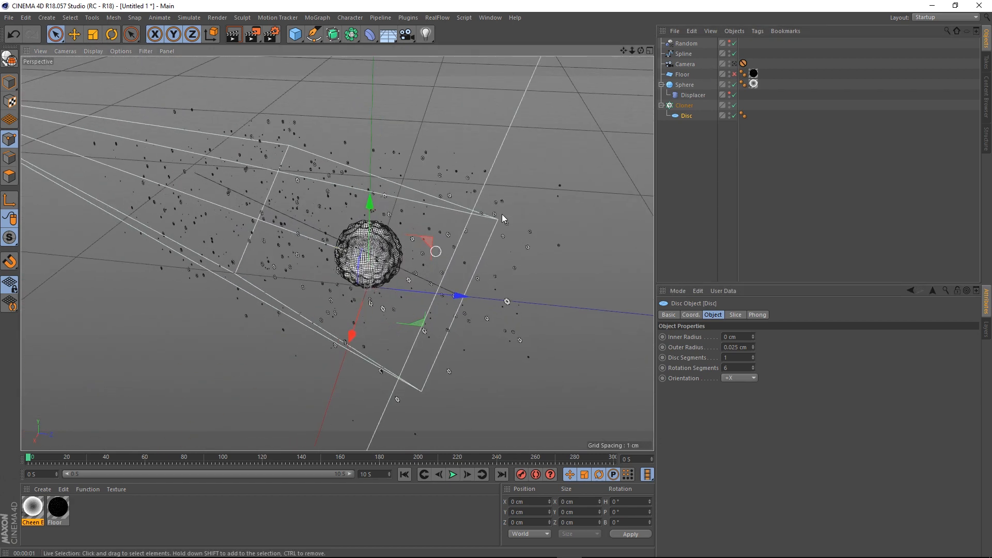
click(735, 64)
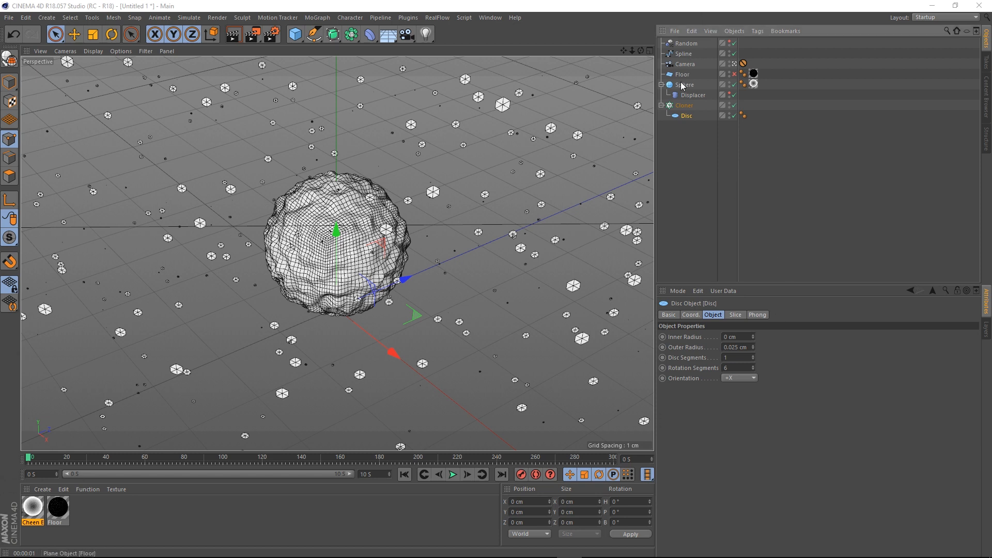
Enable rotation in the Random effector's parameters and set it to 25° in H, 38° in P and 55° in B.
click(686, 43)
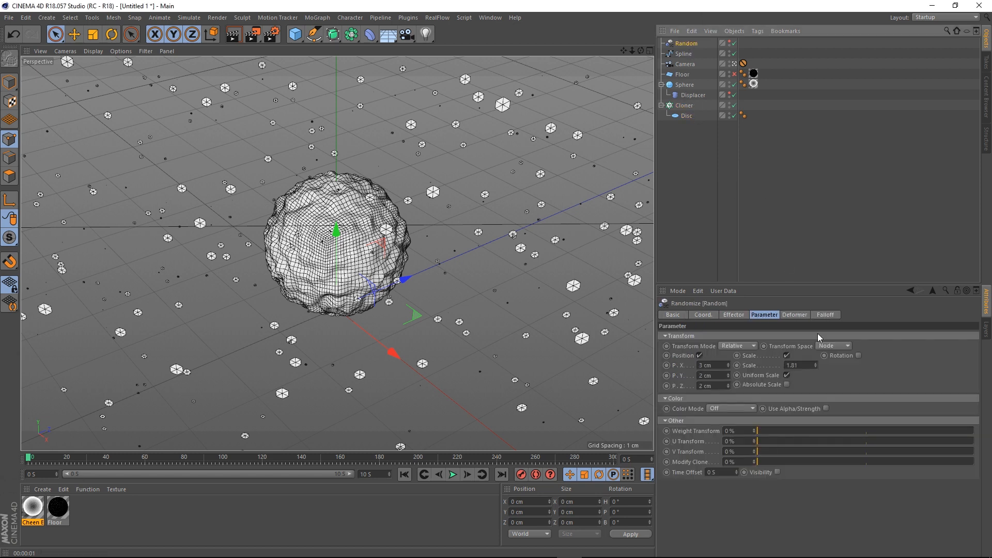
click(858, 355)
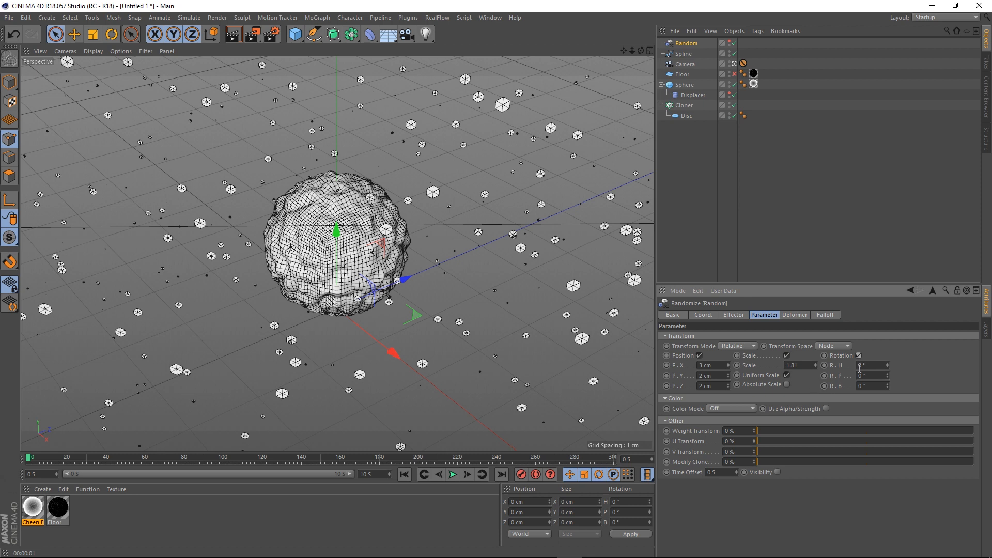
click(878, 365)
text(25)
key(Return)
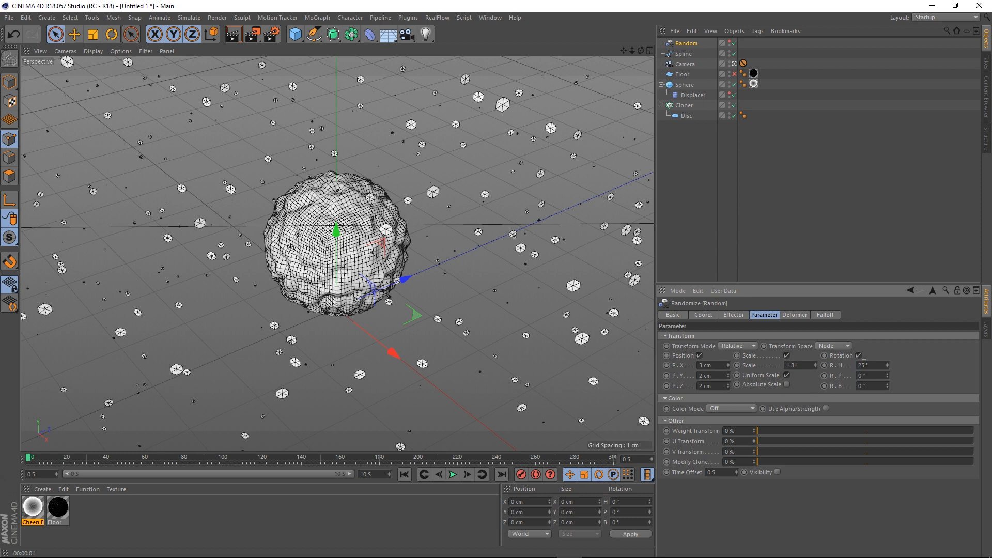
key(Tab)
text(38)
key(Return)
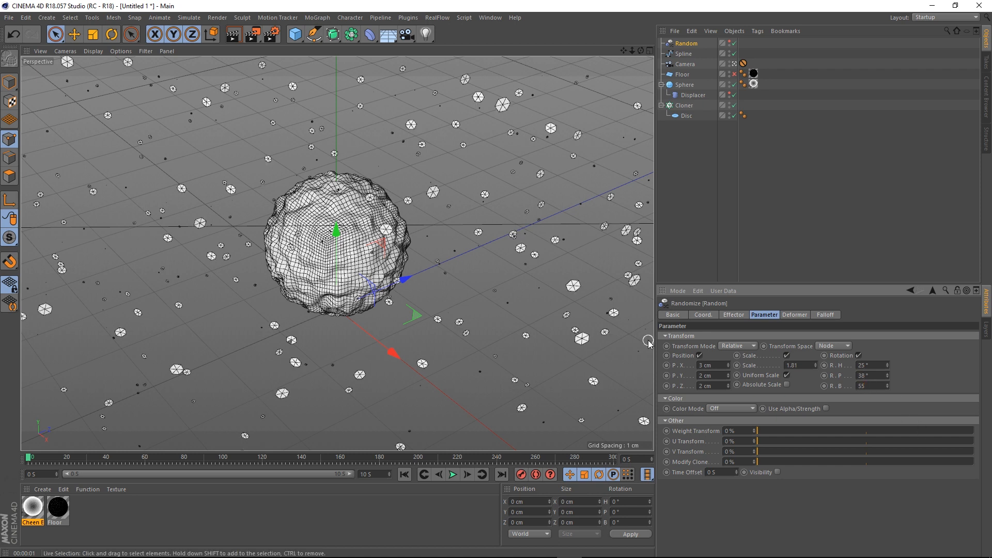
text(55)
key(Return)
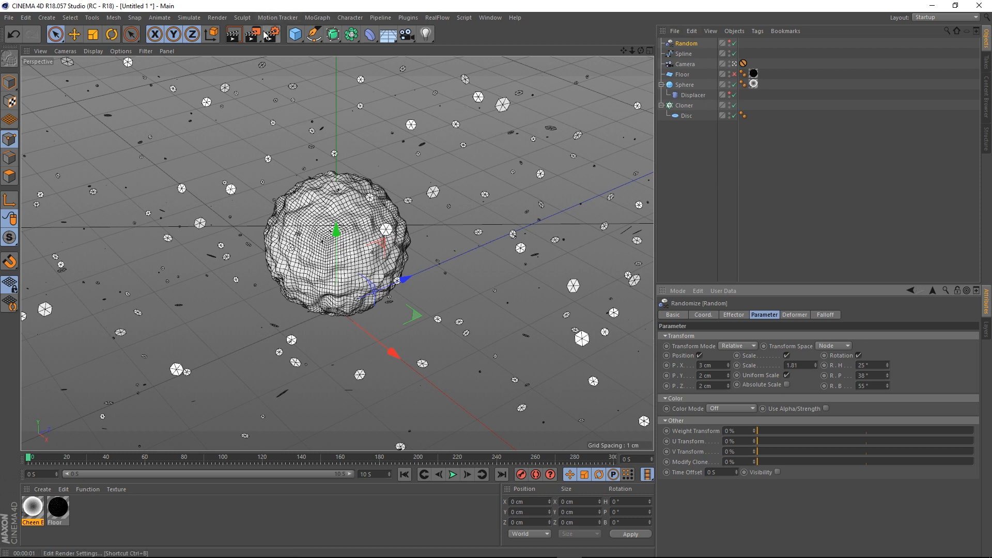
Render the view to inspect the depth of field blur, review the Camera's physical settings and render again.
click(234, 35)
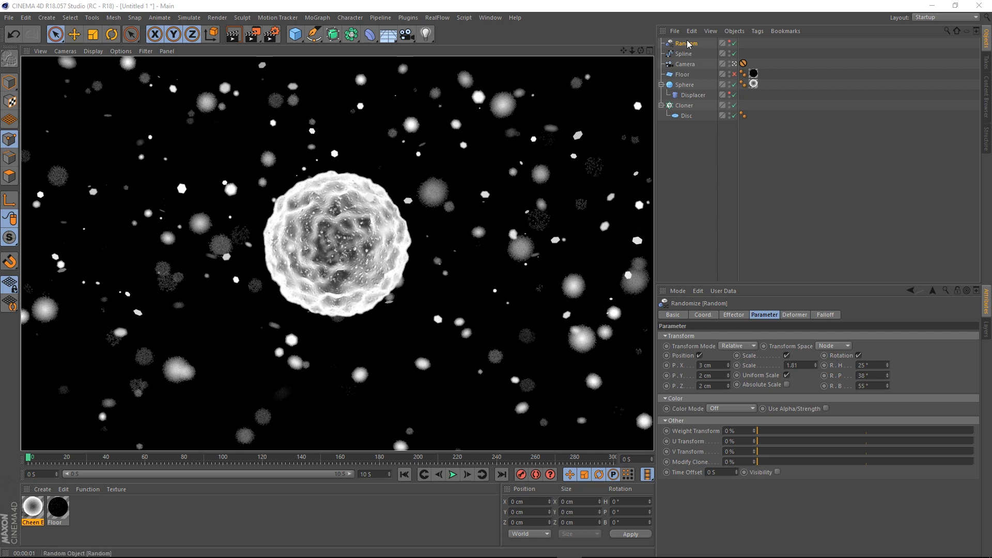
click(685, 65)
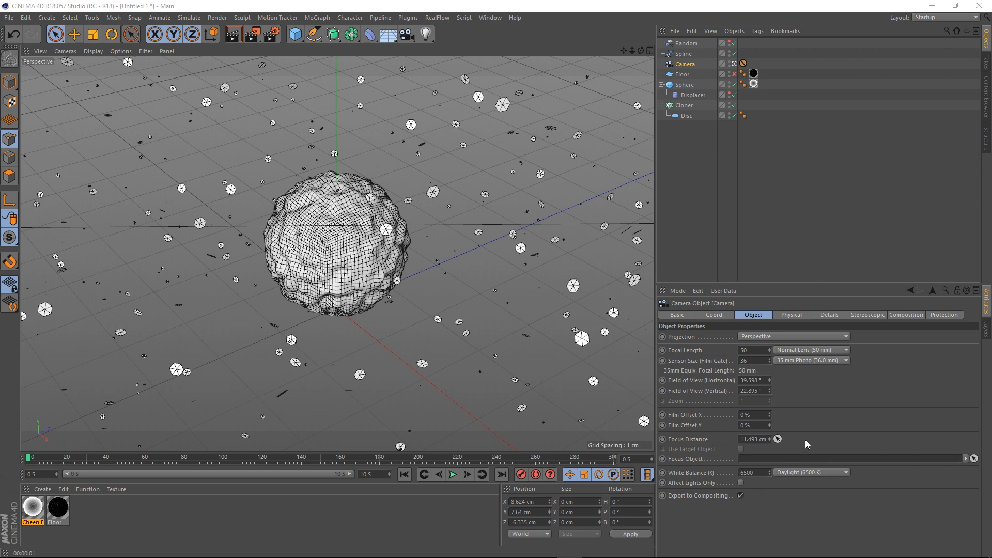
click(795, 315)
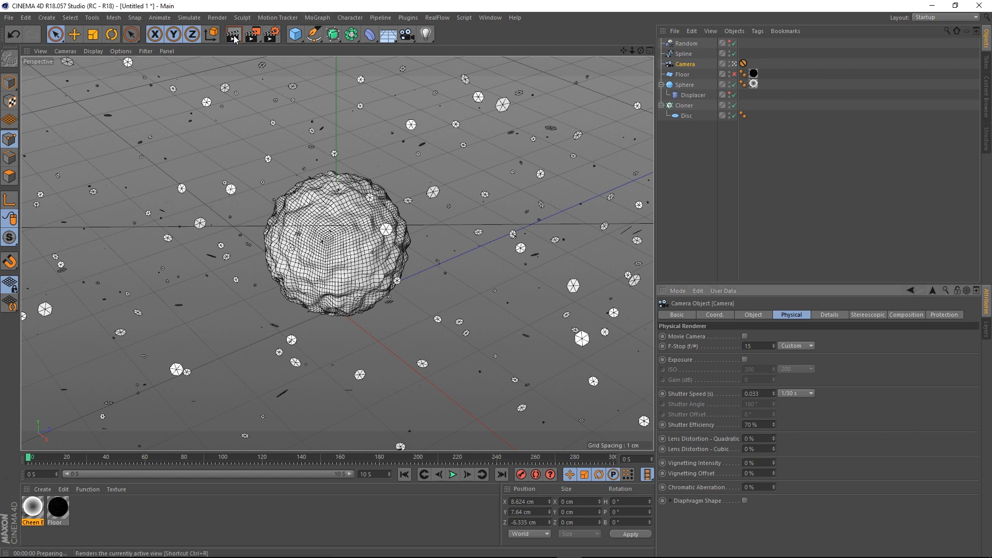
key(ctrl+r)
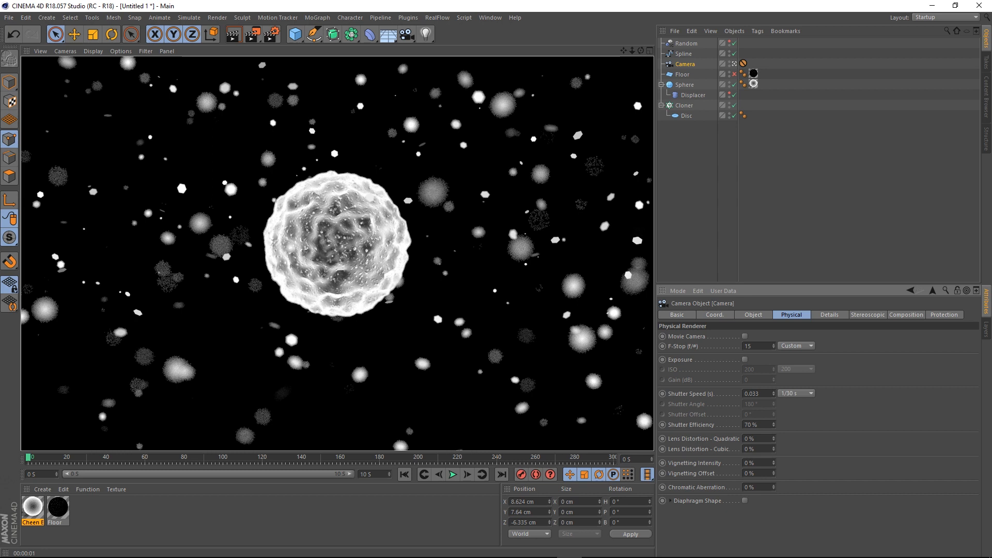
Set the Physical renderer's Shading Error Threshold to 2.5% in the render settings and render the view again.
key(ctrl+b)
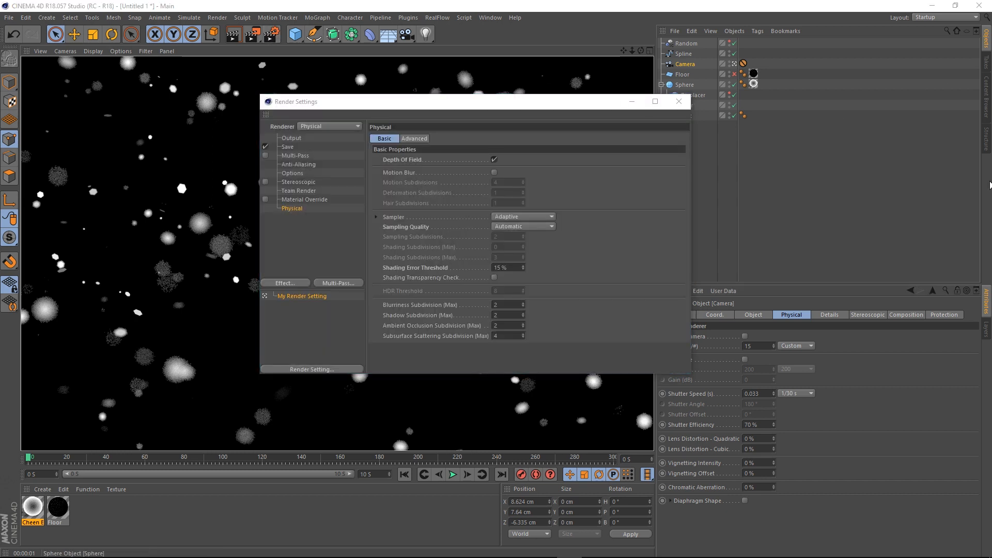
click(289, 210)
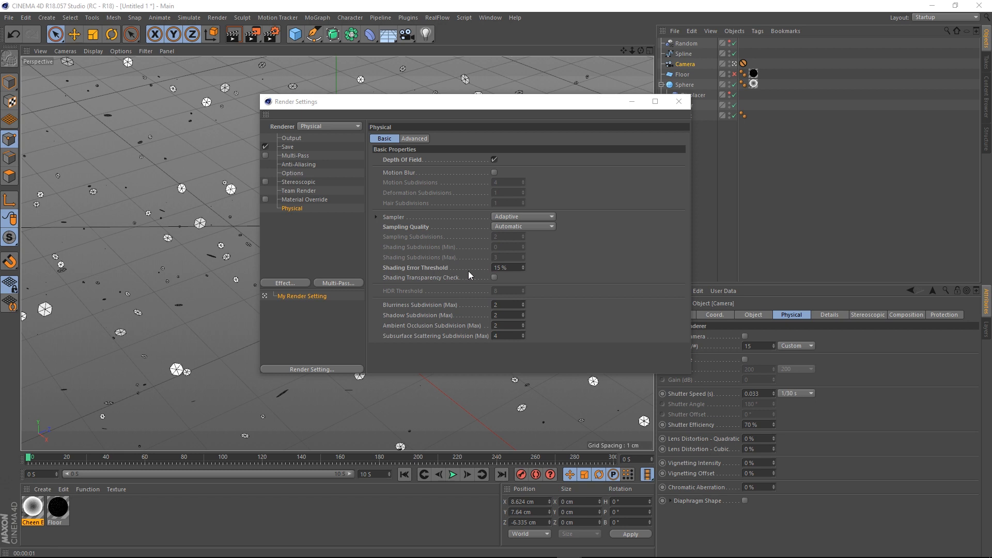
click(520, 267)
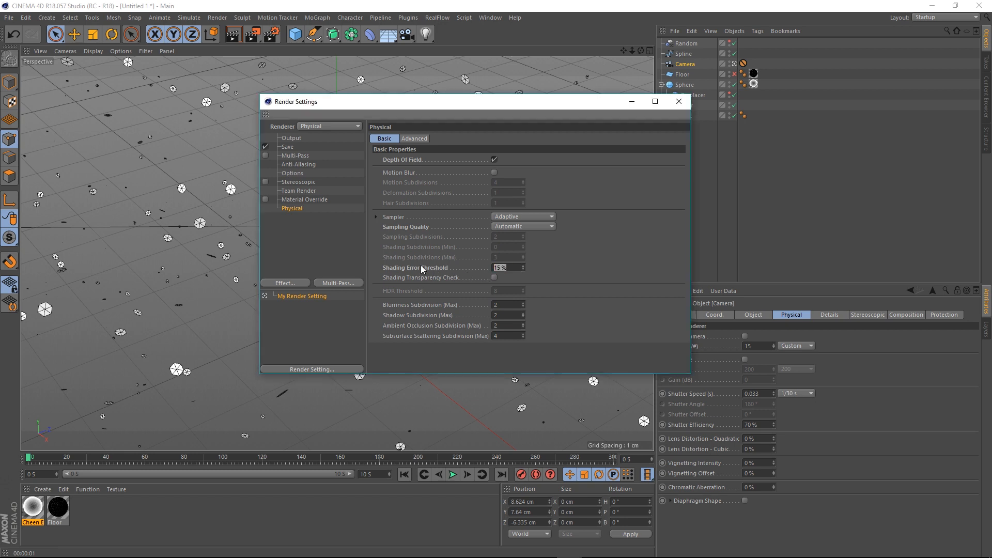
text(2.5)
key(Return)
click(684, 106)
click(232, 38)
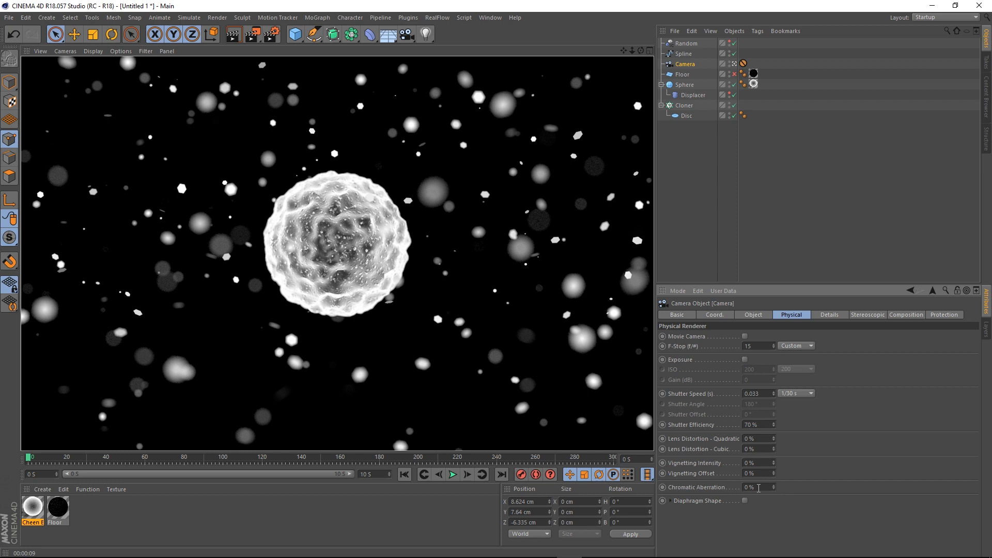
Set the Camera's Chromatic Aberration to 75% and render the view.
click(757, 487)
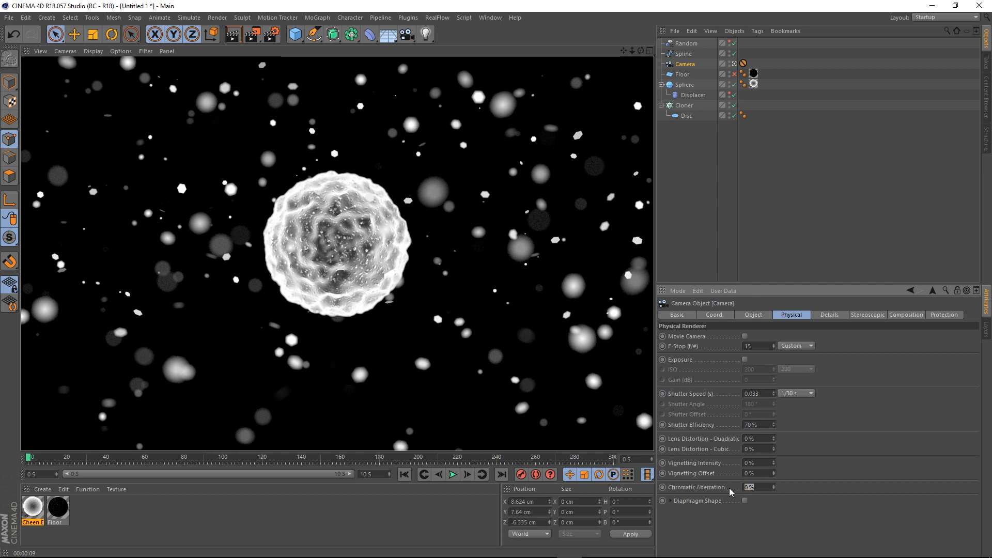
click(758, 487)
text(7)
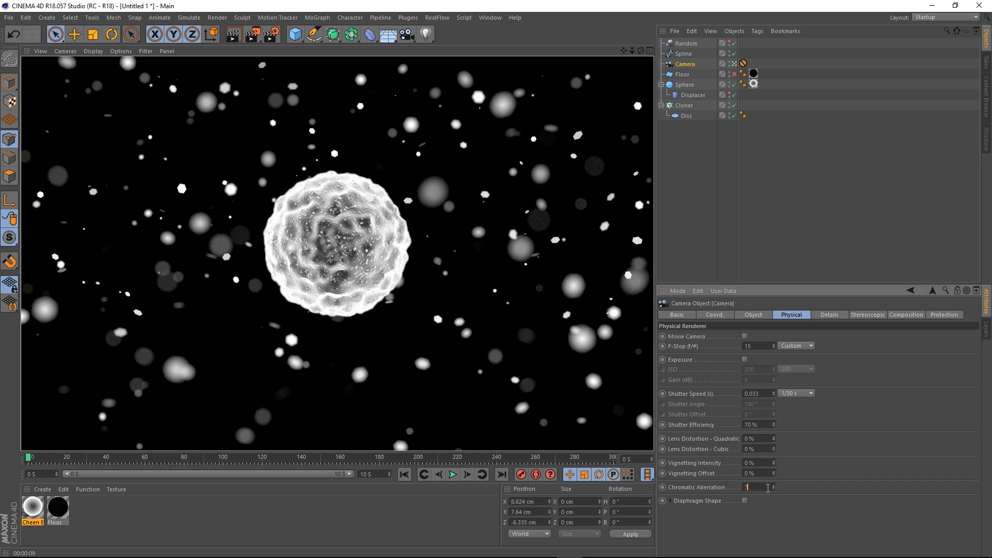
text(5)
key(Return)
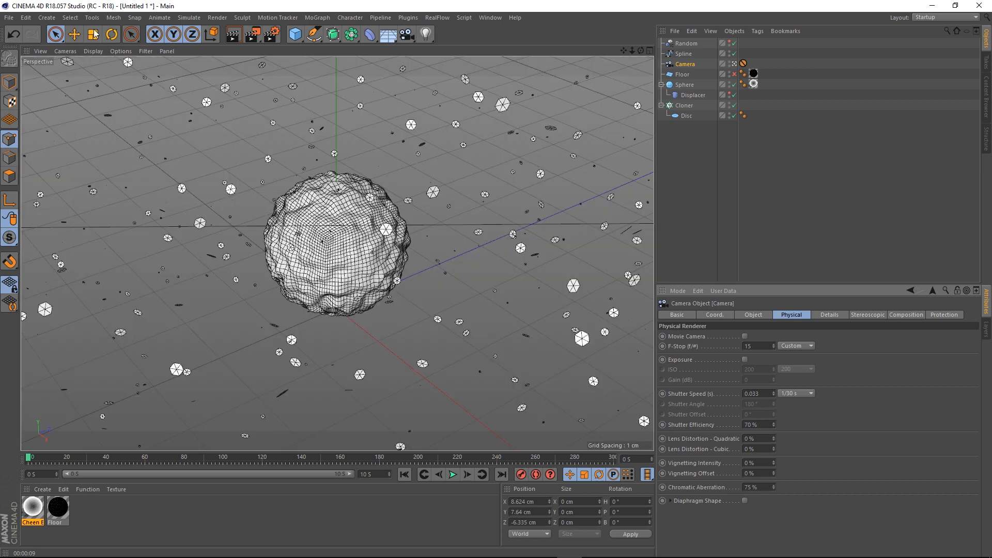
click(234, 35)
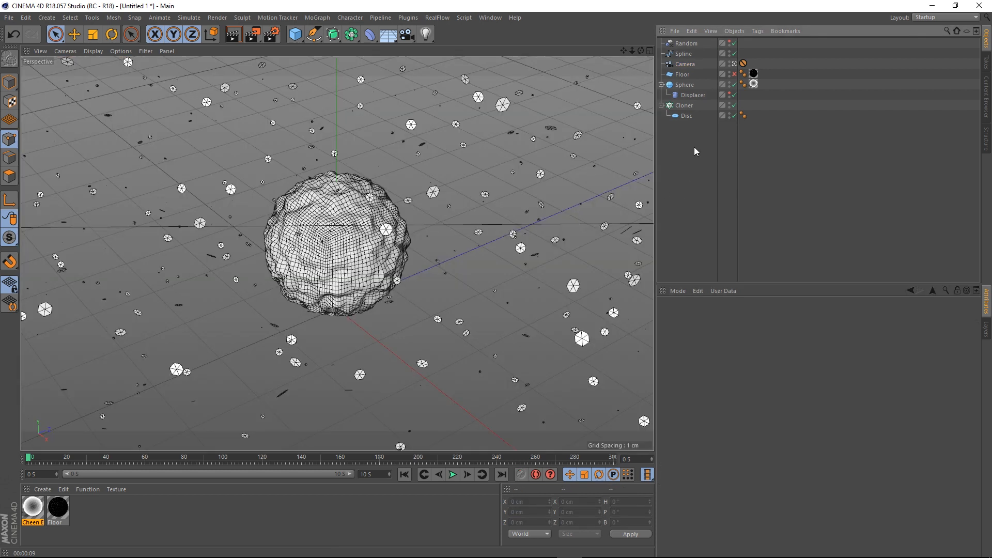
Enable the Floor temporarily, render the view to examine its reflections, and disable the Floor again.
click(693, 150)
click(734, 74)
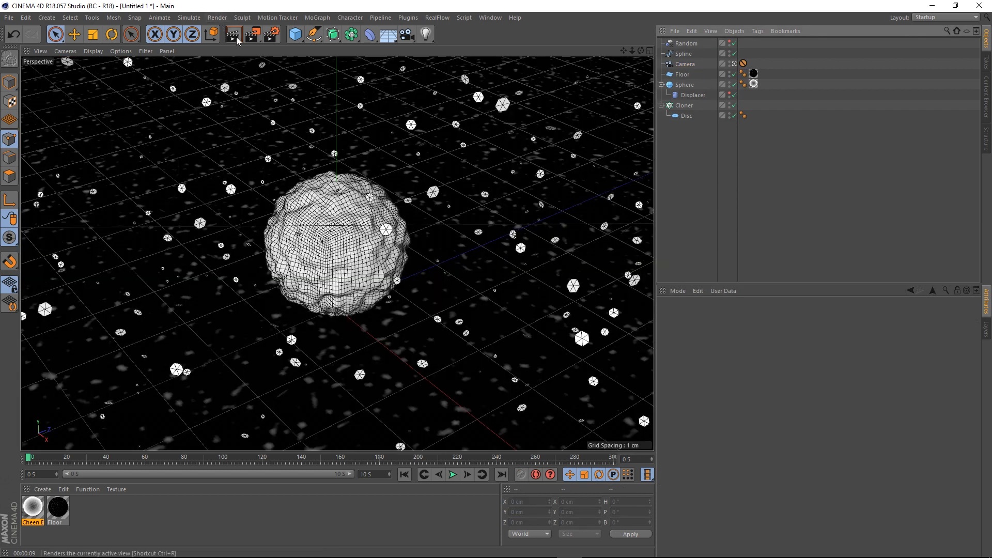
click(234, 35)
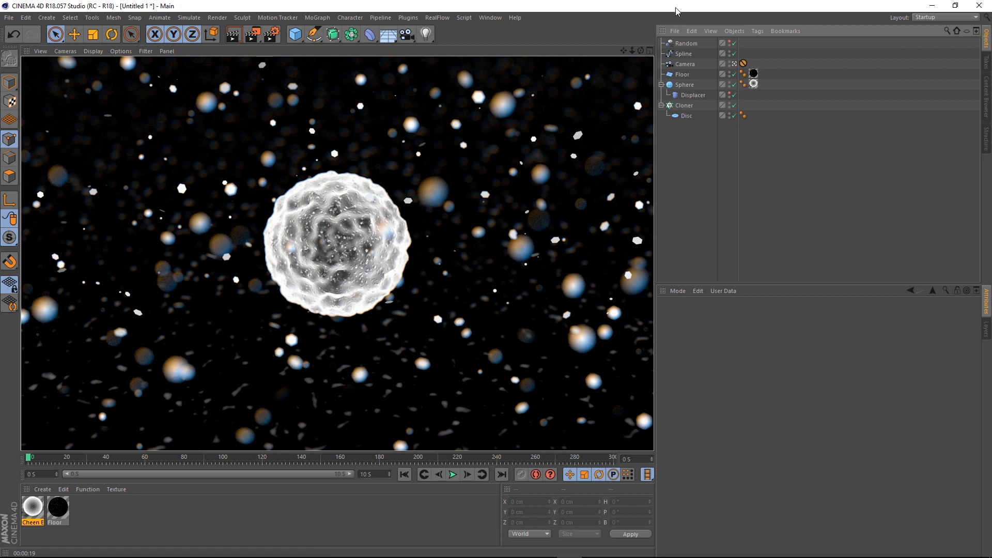
click(700, 230)
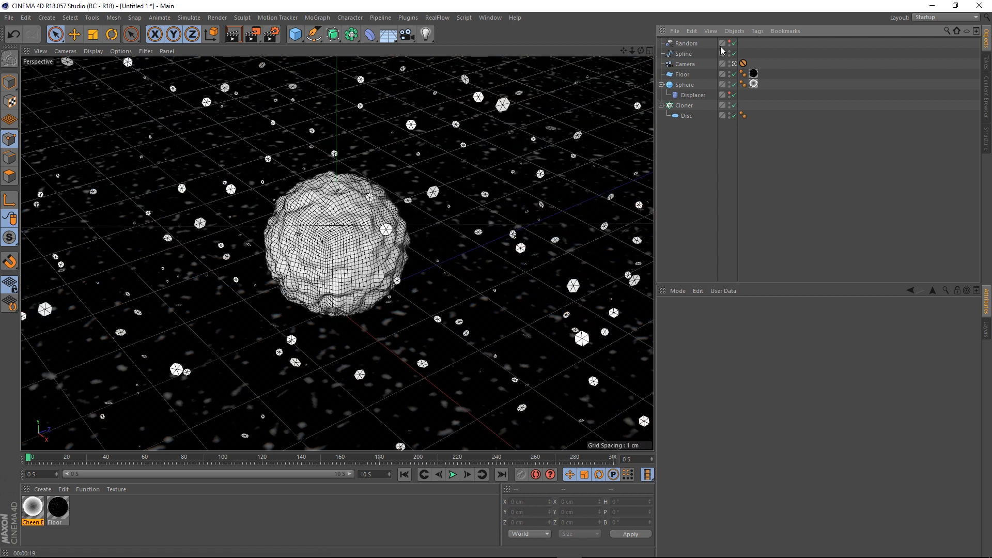
click(735, 74)
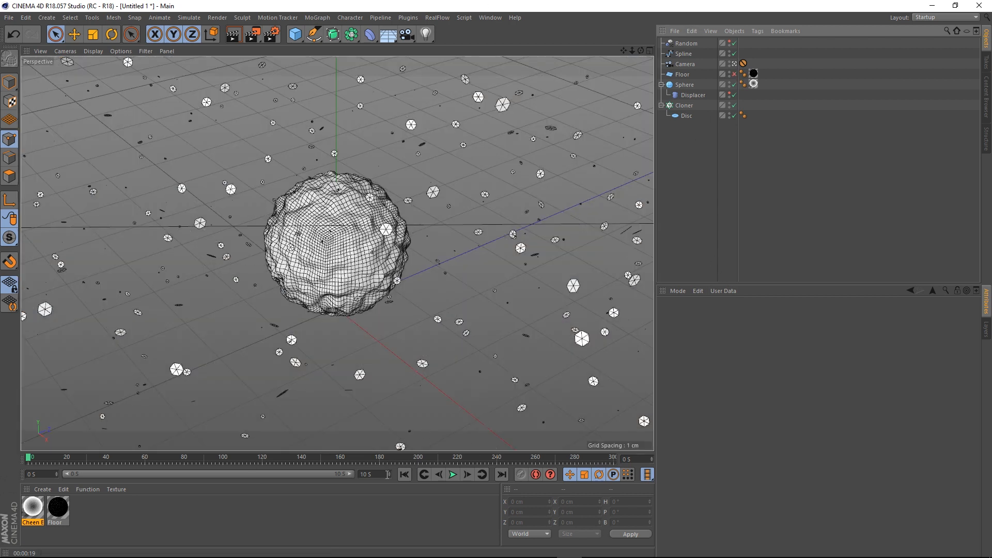
Play the animation to check the clones' movement, stop it and return to the first frame.
click(453, 474)
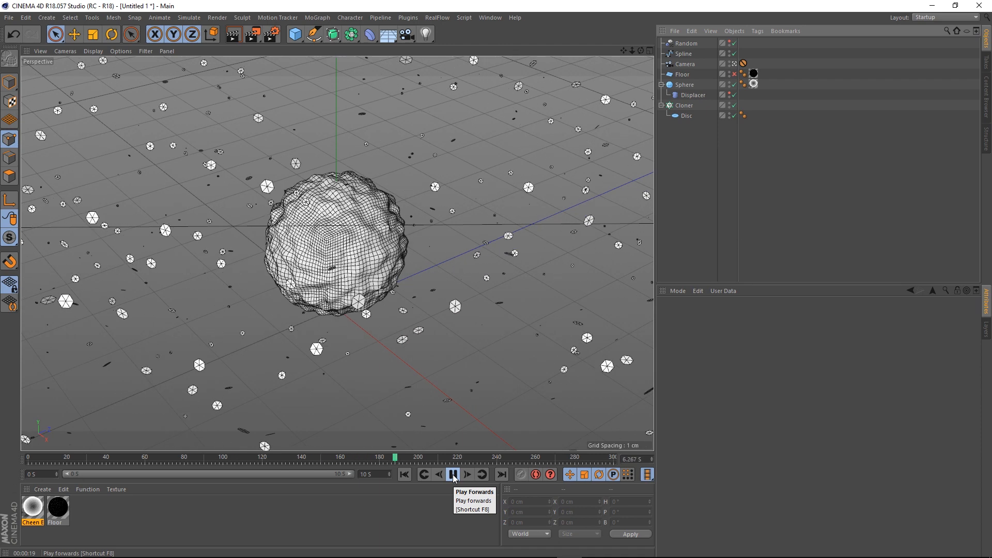
click(453, 474)
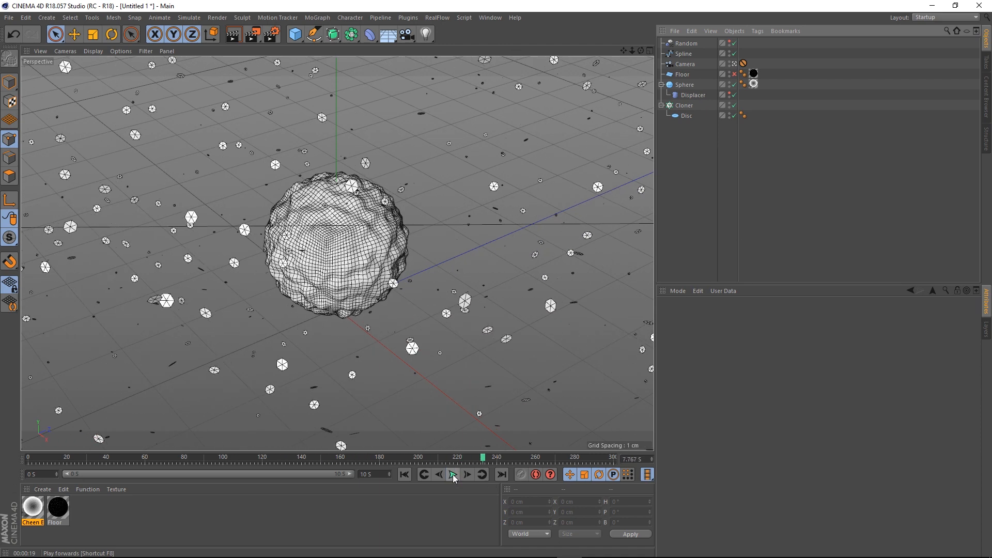
click(405, 476)
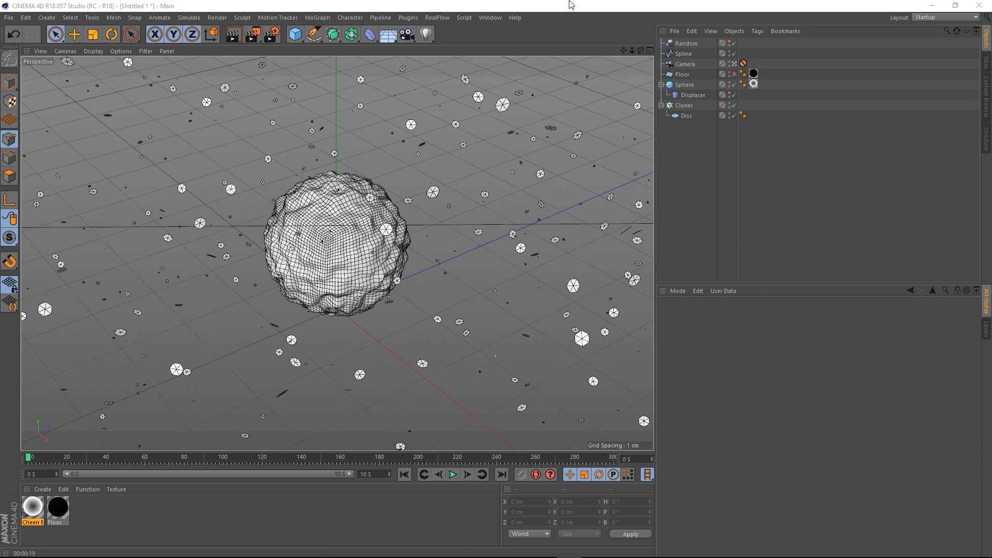
Enable the Floor again, select it and leave the camera view to see it with the clones from a low angle.
click(734, 74)
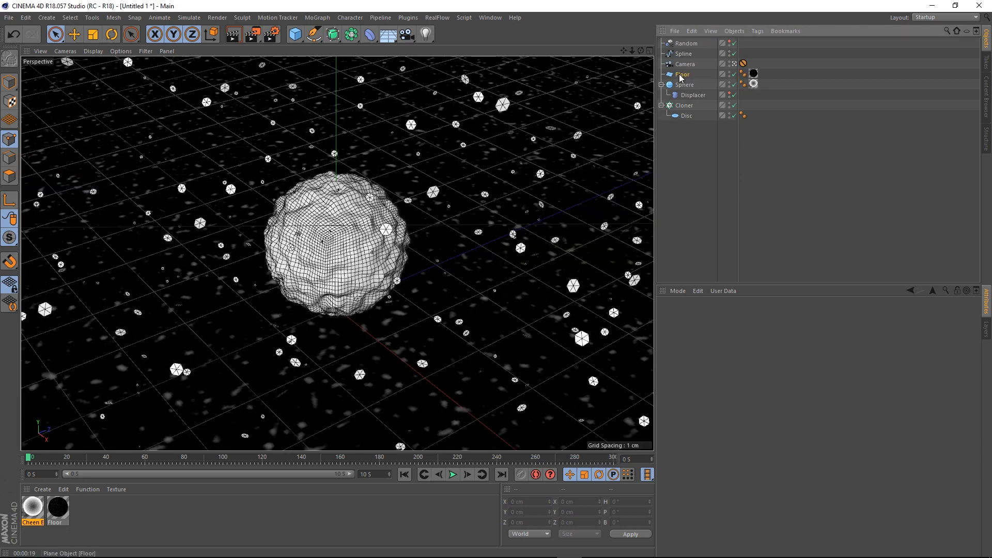
click(681, 75)
scroll(283, 277, down, 5)
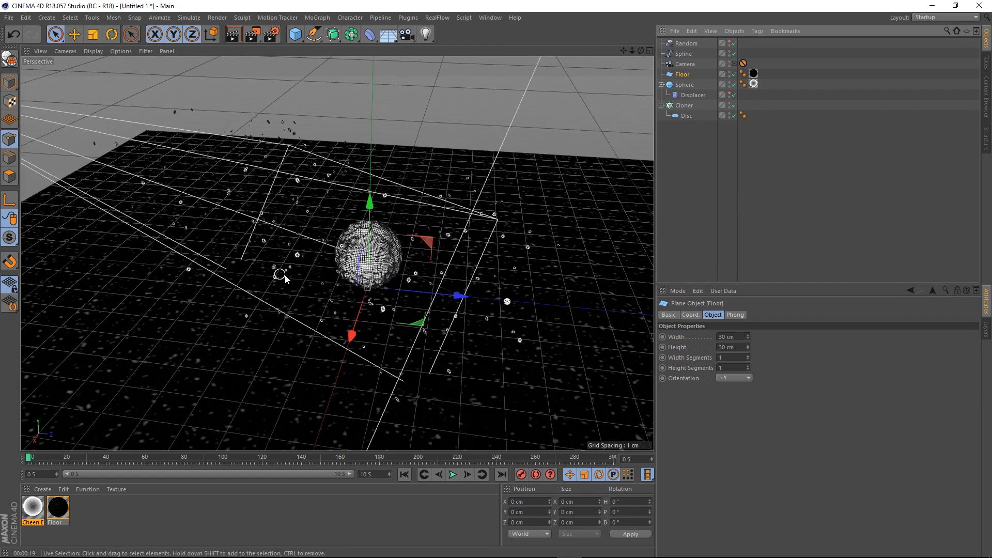
scroll(395, 279, up, 4)
mouse_move(396, 278)
alt+mouse_down()
mouse_move(269, 236)
mouse_move(280, 241)
alt+mouse_up()
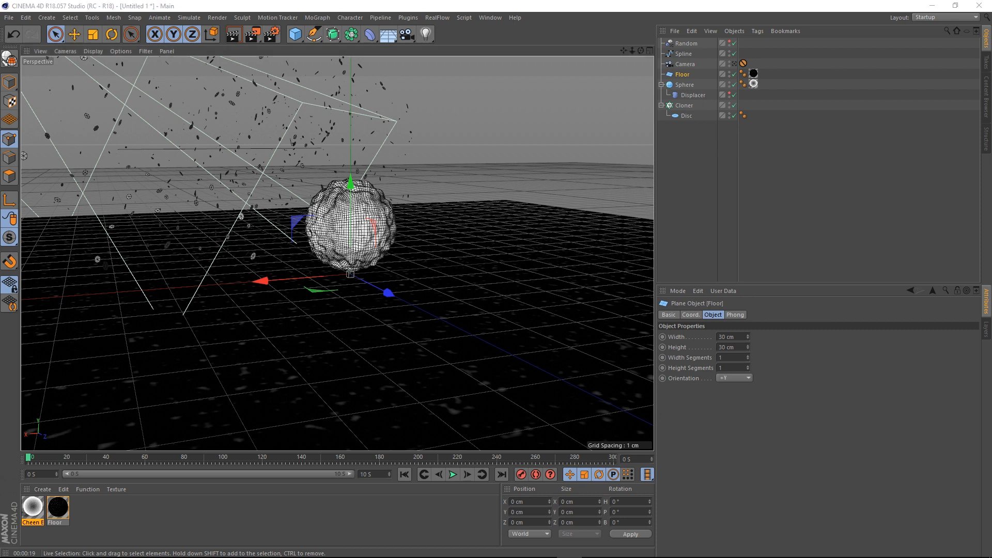
Add a Collider Body simulation tag to the Floor.
right_click(685, 76)
mouse_move(749, 176)
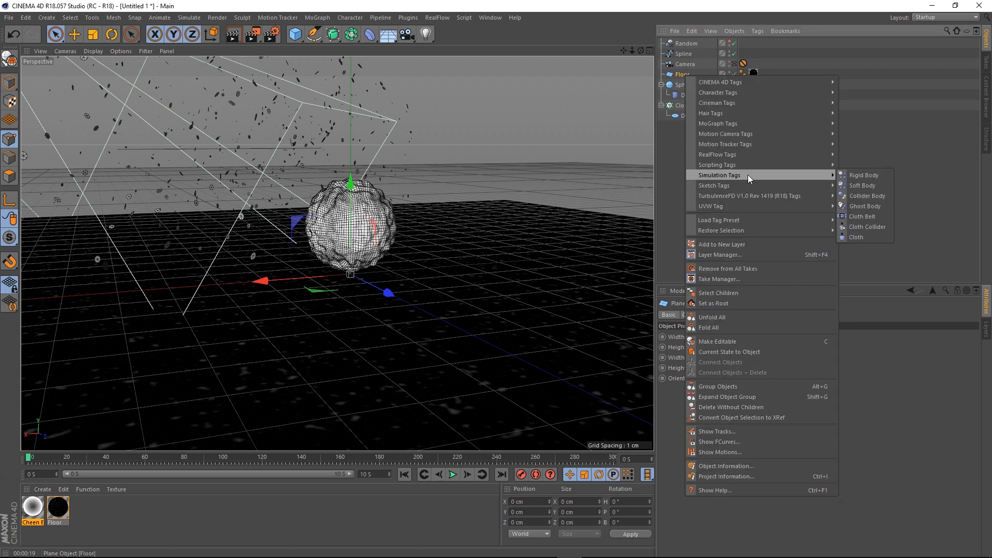
click(868, 196)
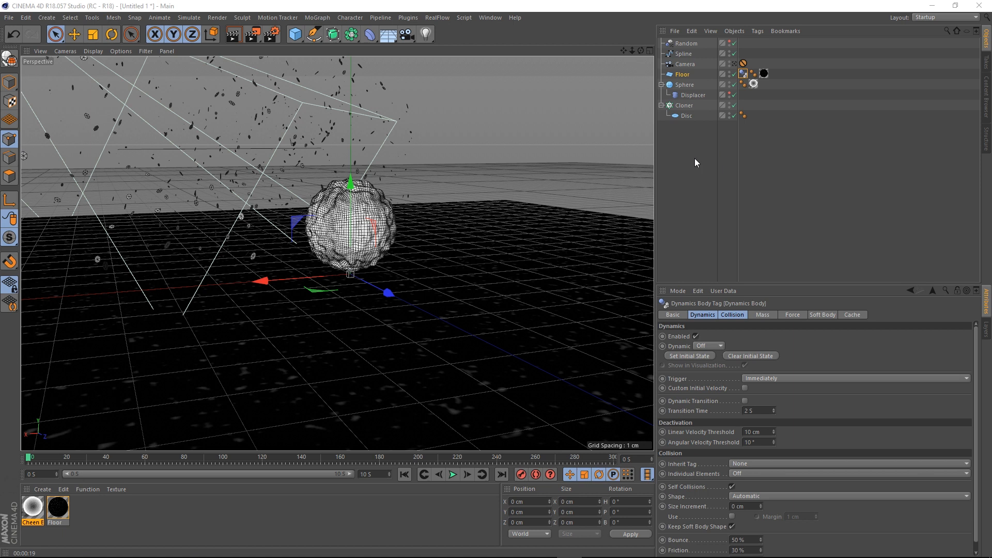
Set the Floor's collider tag to 0% bounce and 85% friction.
click(744, 73)
click(733, 315)
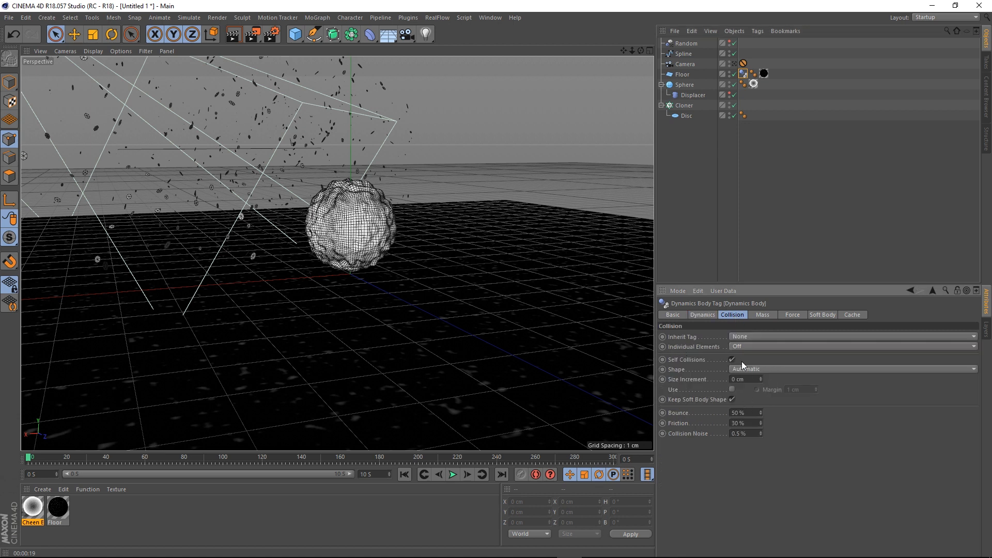
double_click(752, 415)
text(0)
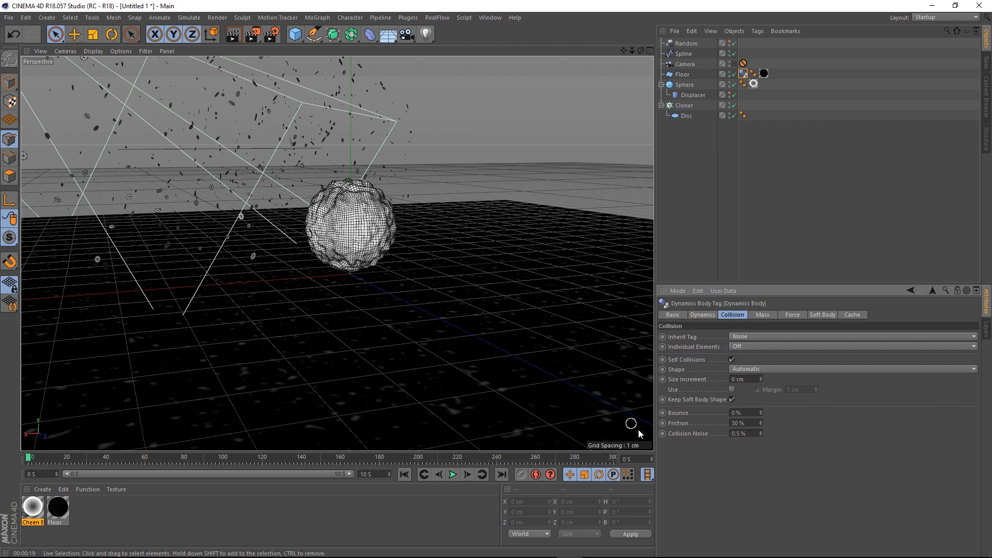
double_click(748, 423)
text(85)
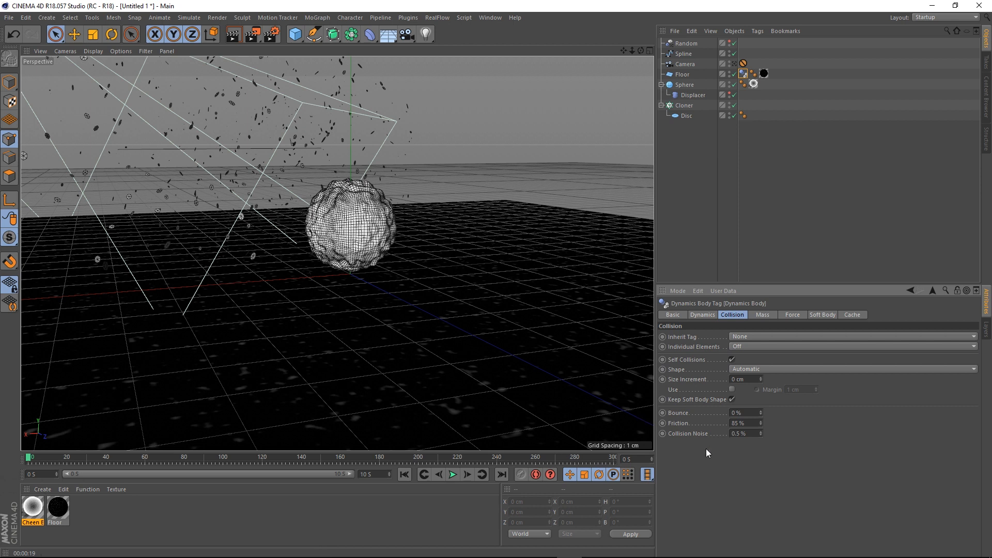
click(699, 168)
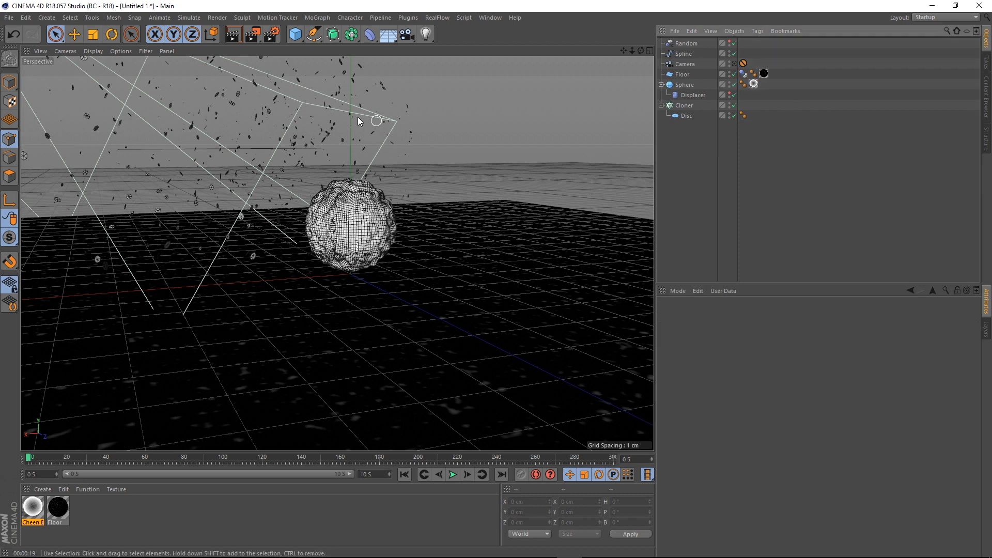
Add a Rigid Body simulation tag to the Sphere.
click(686, 86)
right_click(683, 89)
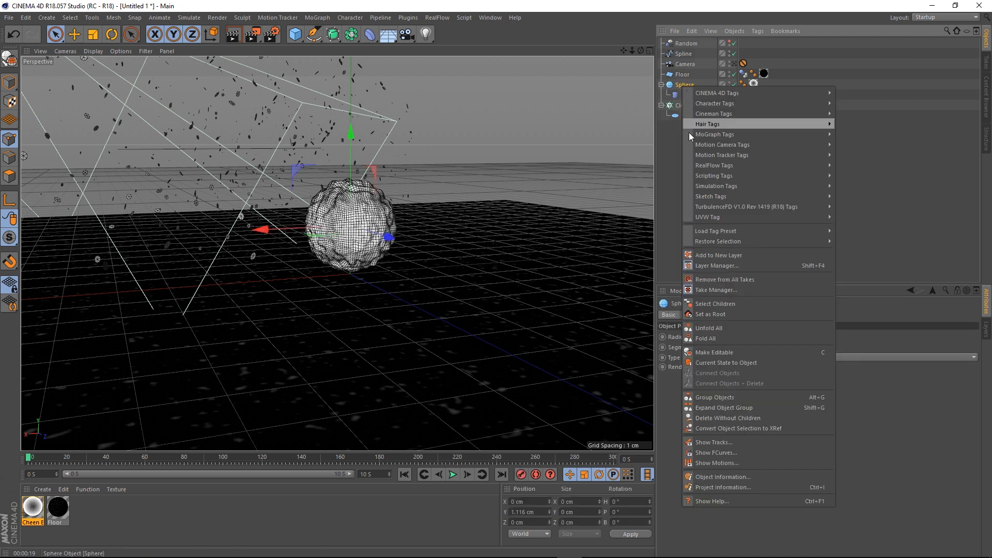
mouse_move(760, 186)
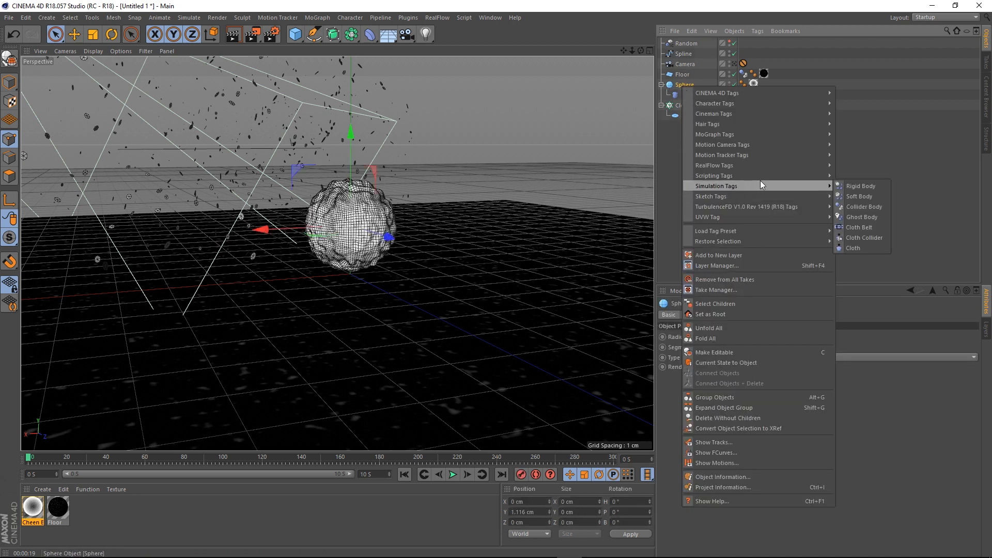
click(861, 186)
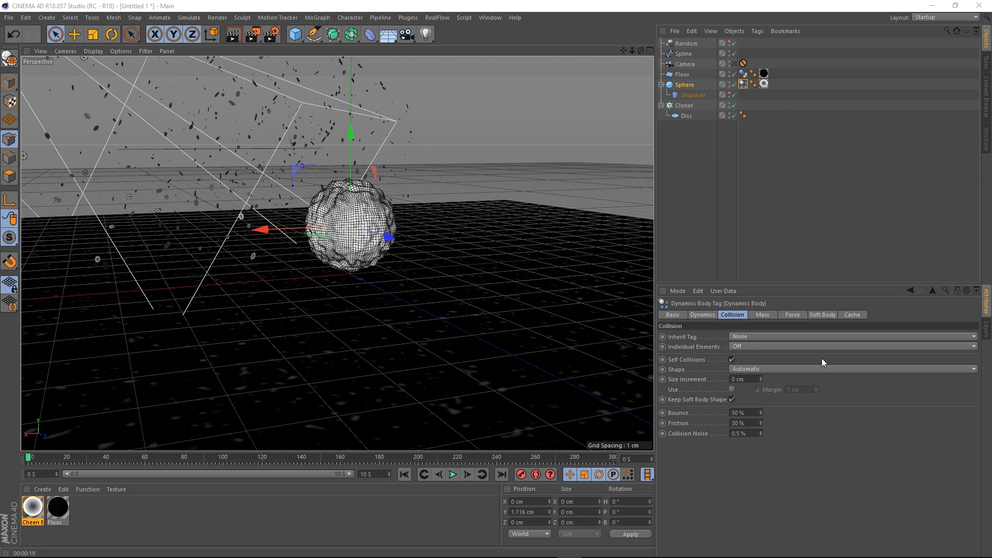
Play the simulation to check how the sphere reacts to the floor, stop it and return to the first frame.
click(453, 475)
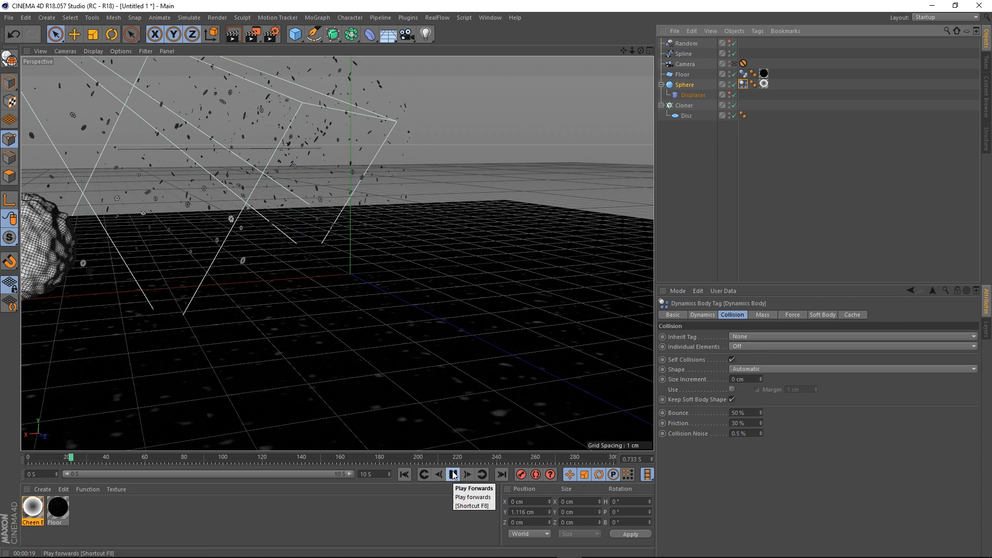
click(453, 475)
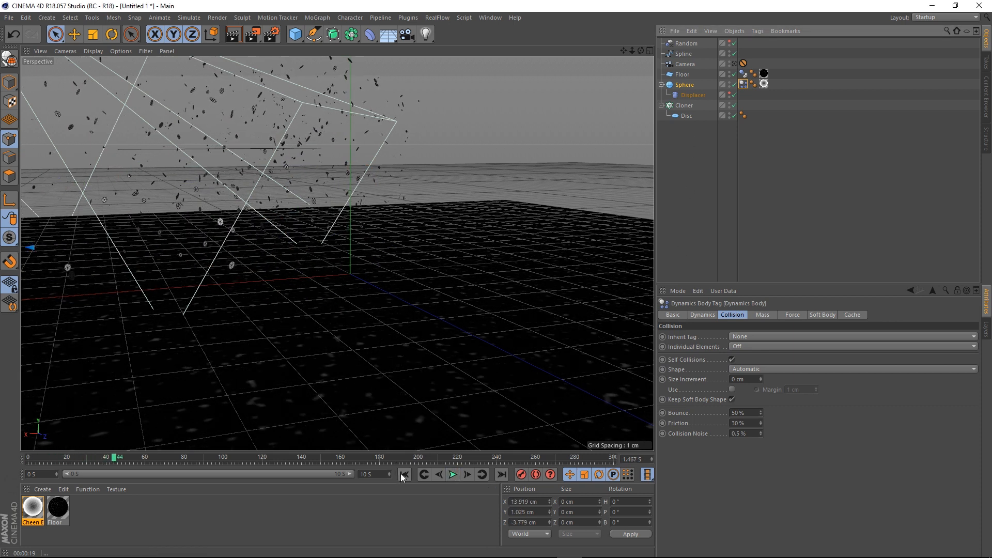
click(401, 473)
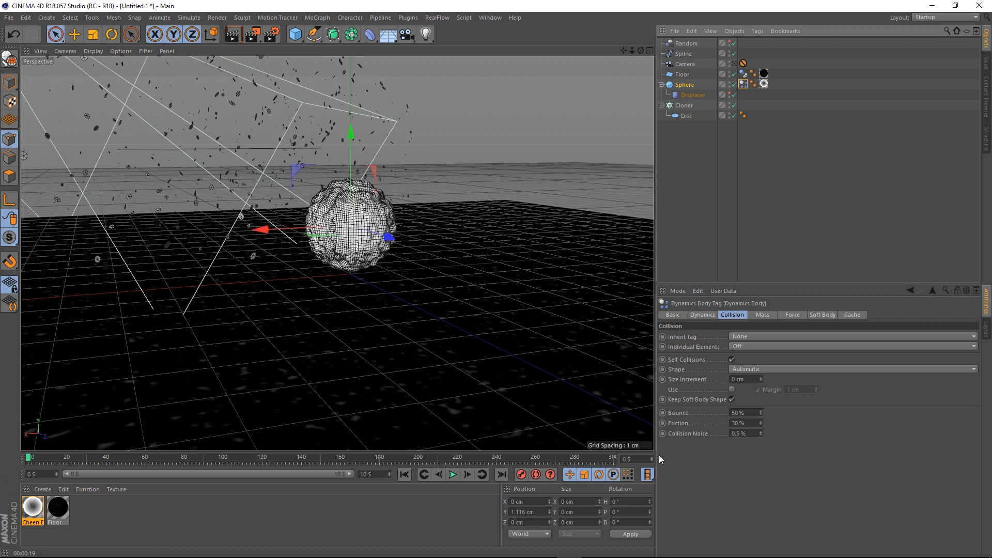
Set the Sphere's collision shape to Moving Mesh and test it by playing the simulation, viewing the gap at floor level and rewinding.
click(768, 371)
click(751, 464)
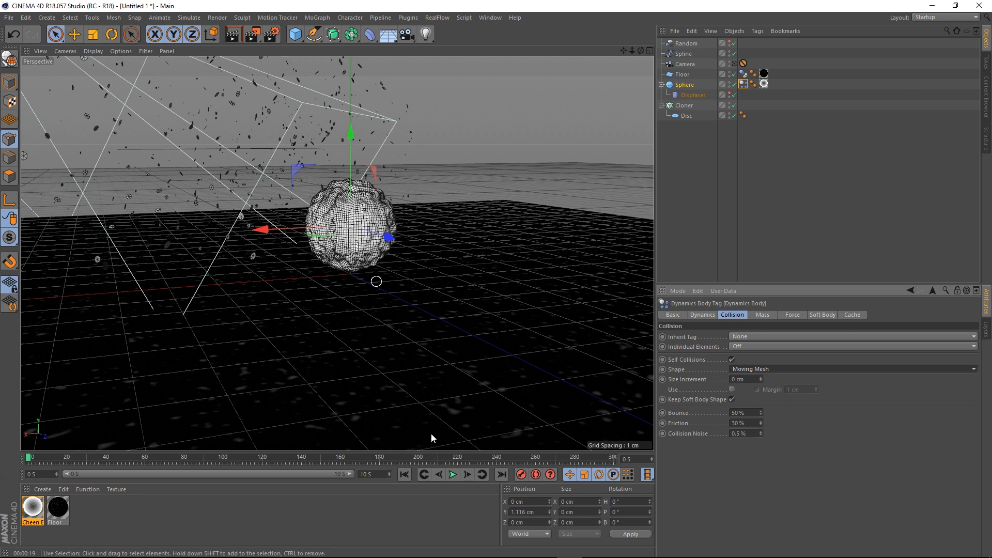
click(452, 475)
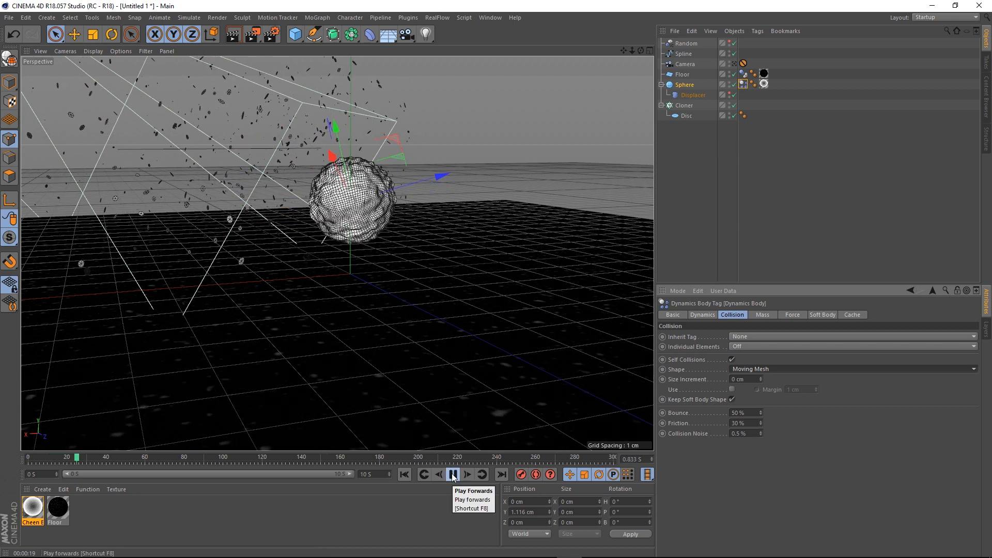
click(452, 474)
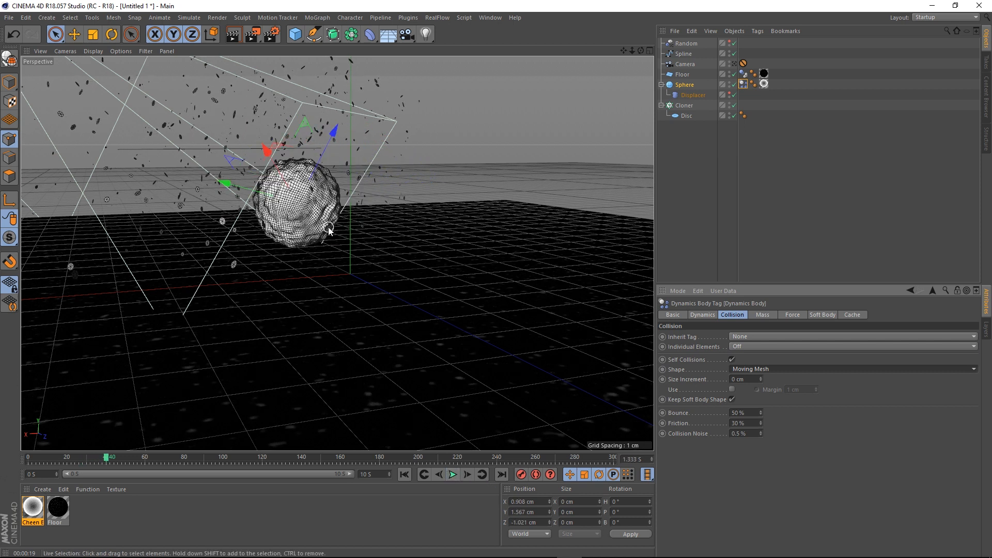
mouse_move(329, 230)
alt+mouse_down()
mouse_move(301, 240)
mouse_move(302, 252)
alt+mouse_up()
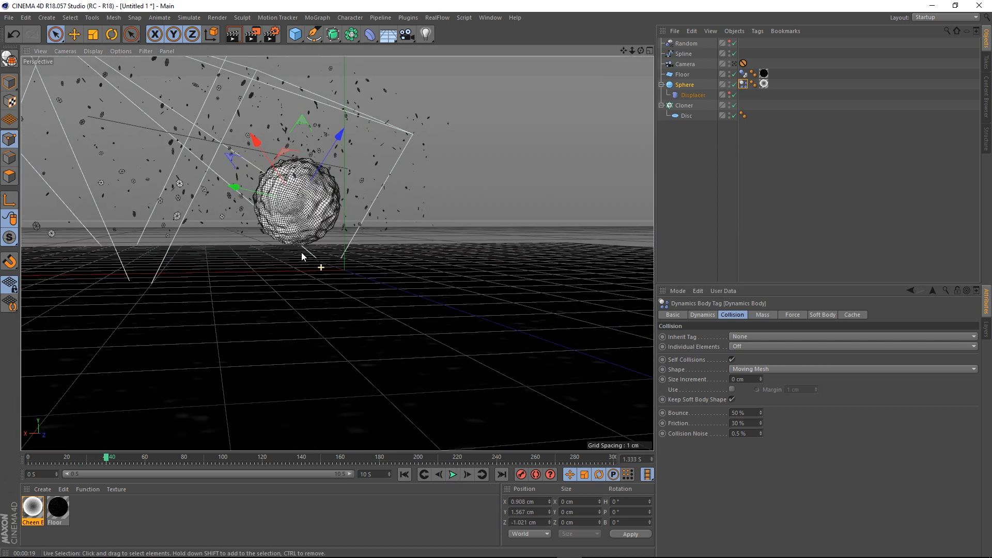
click(404, 475)
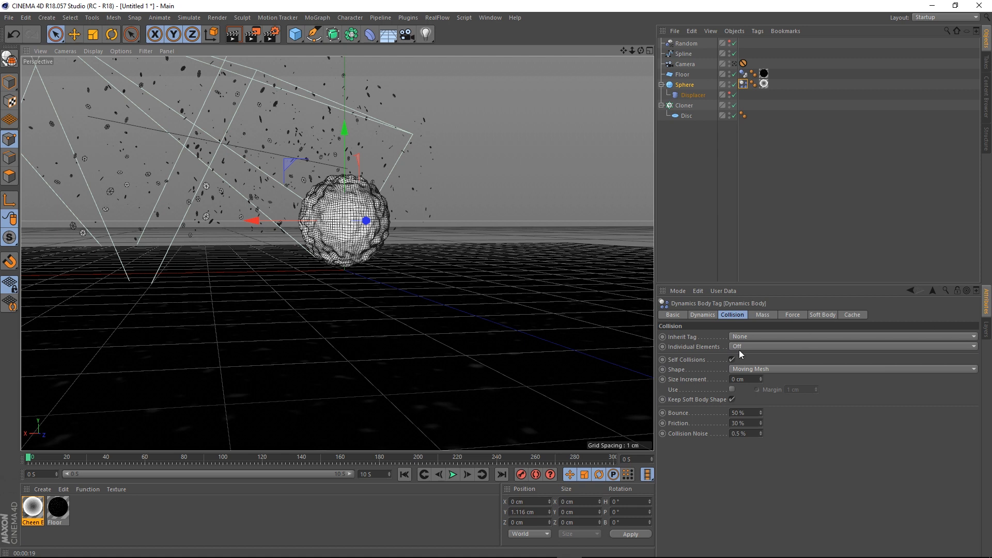
Enable the custom collision margin on the Sphere's dynamics tag and set it to 0.05 cm.
click(731, 389)
click(805, 389)
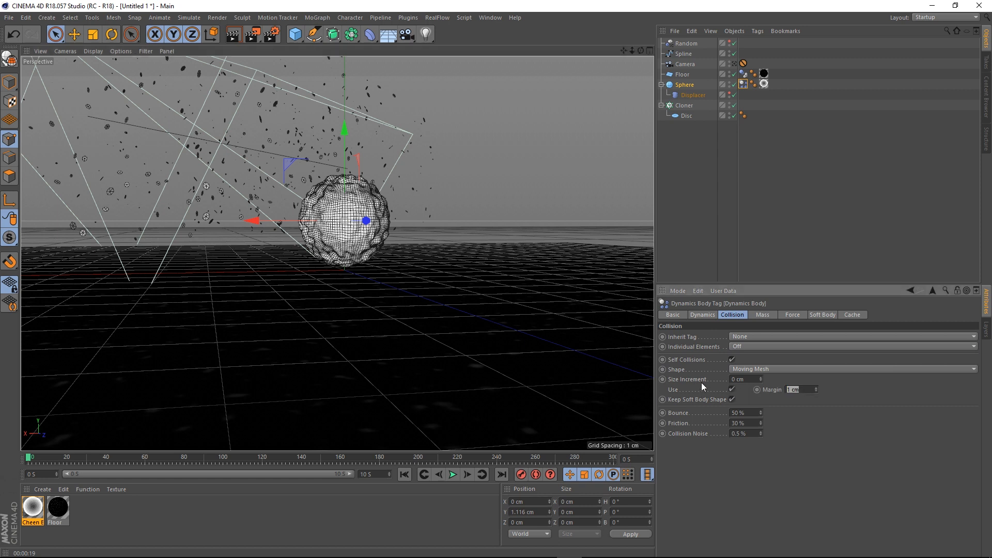
text(0.05)
key(Return)
Play the simulation, look through the Camera to check the rolling sphere, stop and return to the first frame.
click(456, 476)
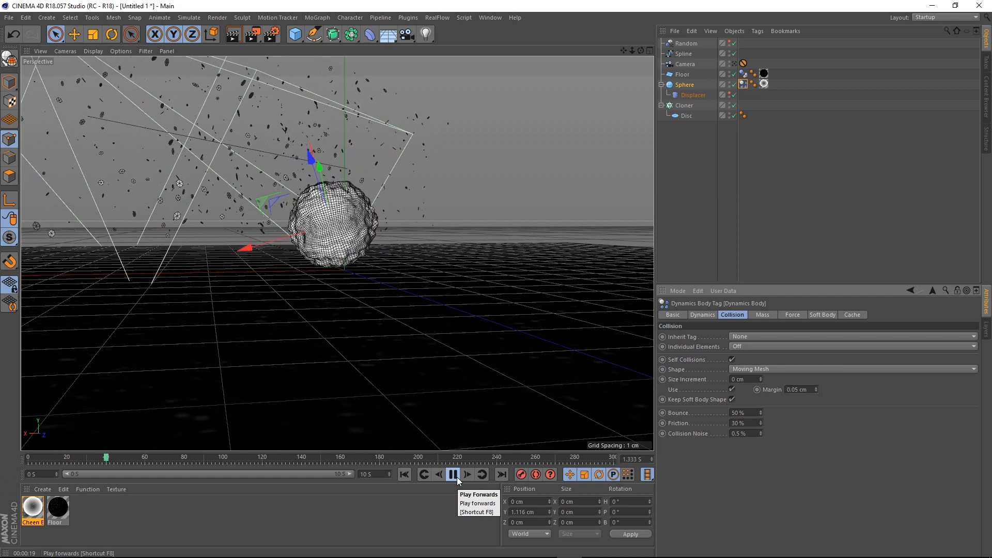
click(734, 64)
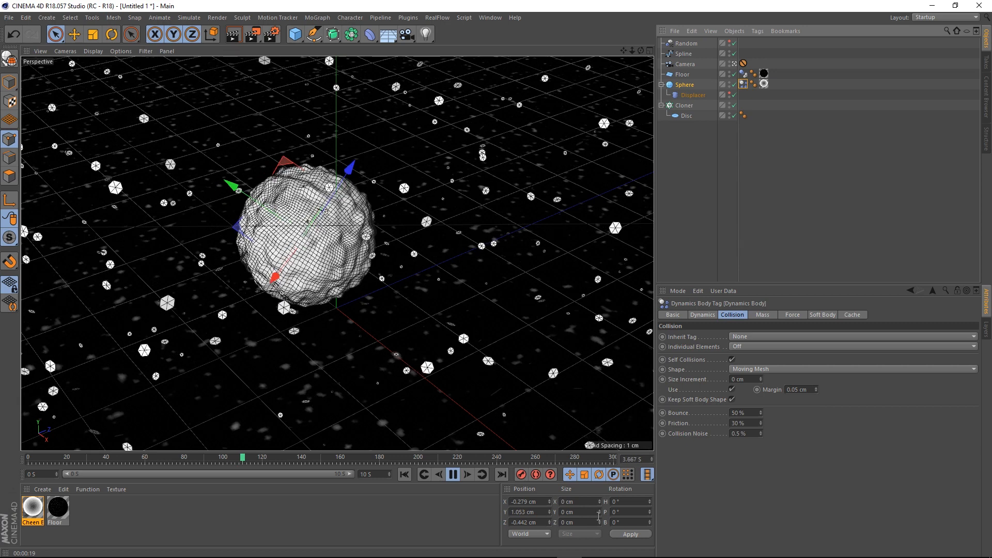
click(453, 474)
click(404, 475)
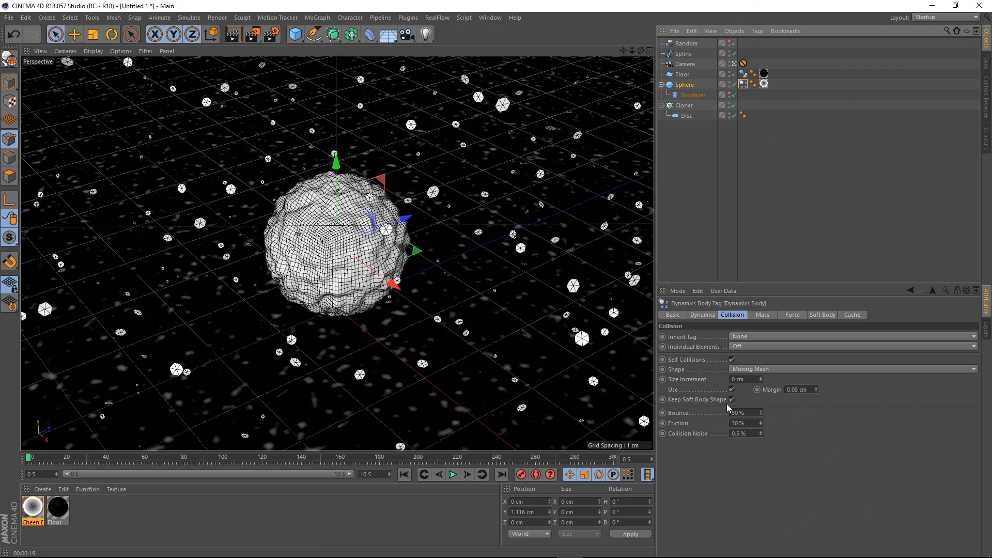
Set the Sphere's bounce to 0% and friction to 85%, and test the result by playing and rewinding the simulation.
click(747, 413)
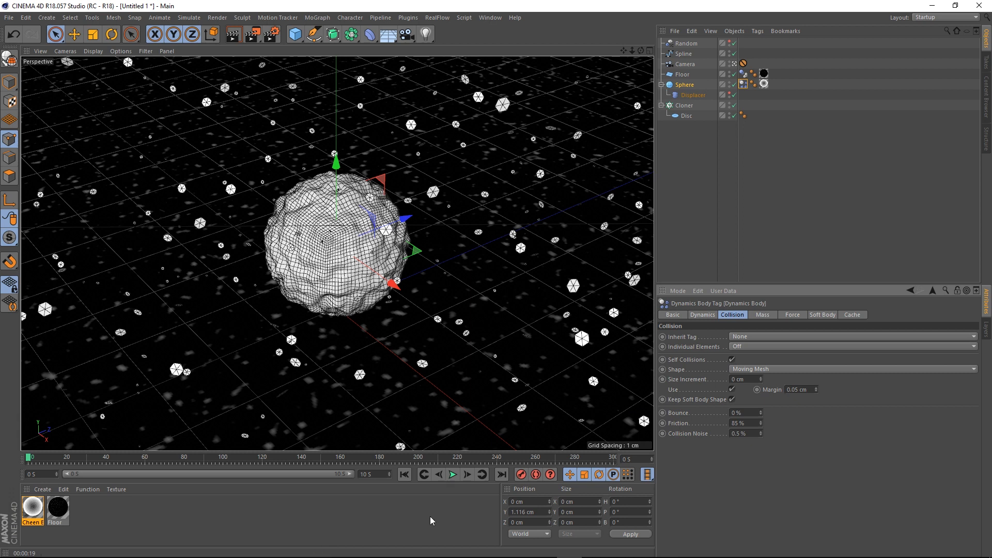
click(453, 475)
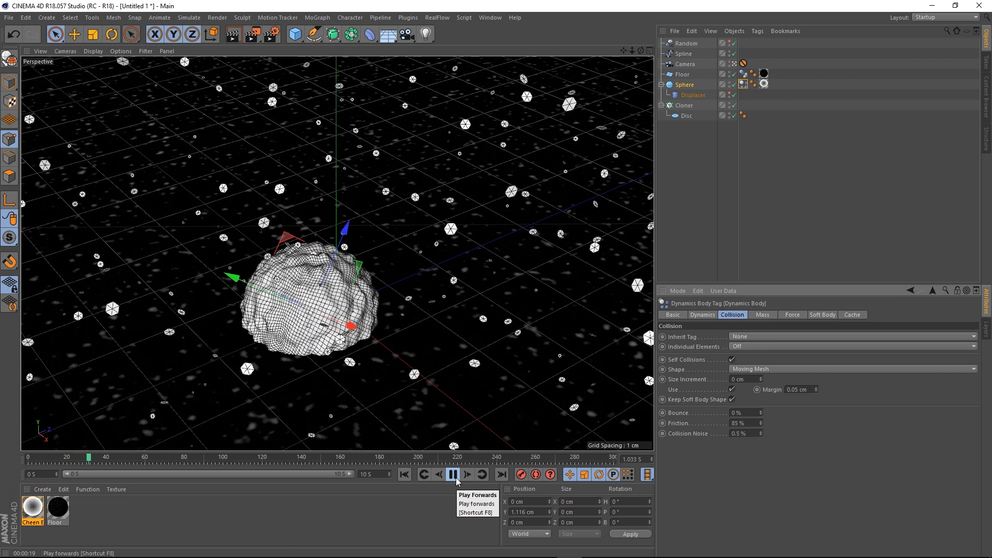
click(453, 474)
click(405, 475)
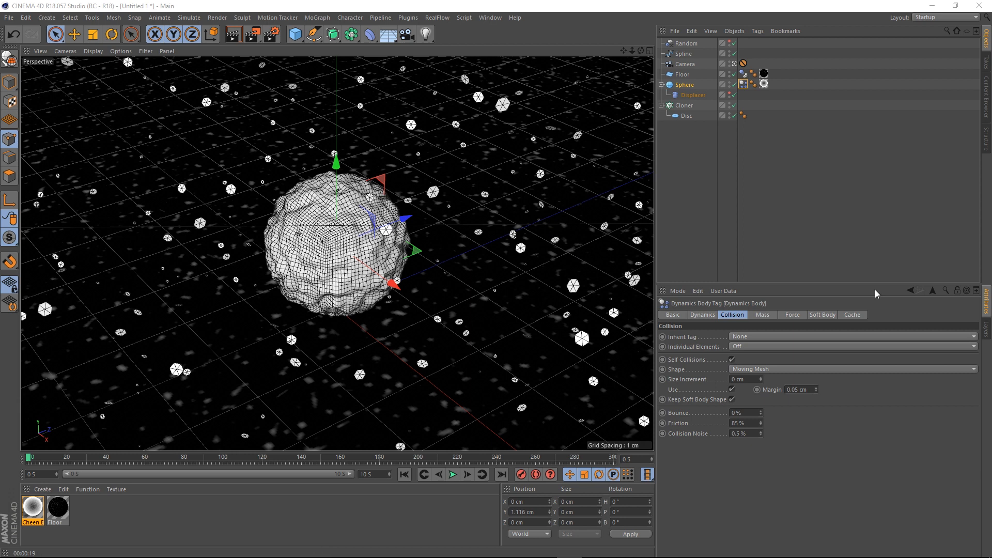
In the project's expert dynamics settings, set Steps per Frame to 10 and Maximum Solver Iterations per Step to 20.
click(932, 291)
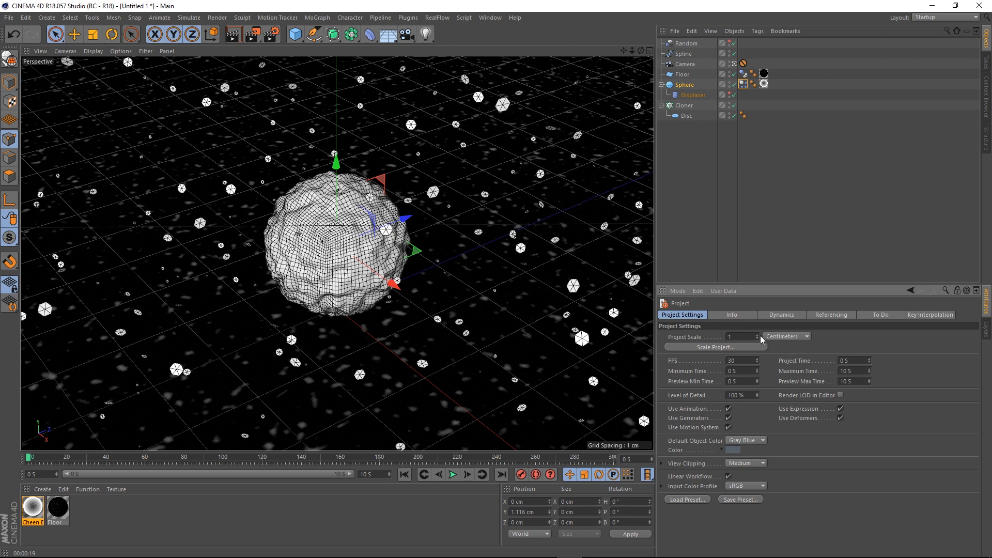
click(794, 317)
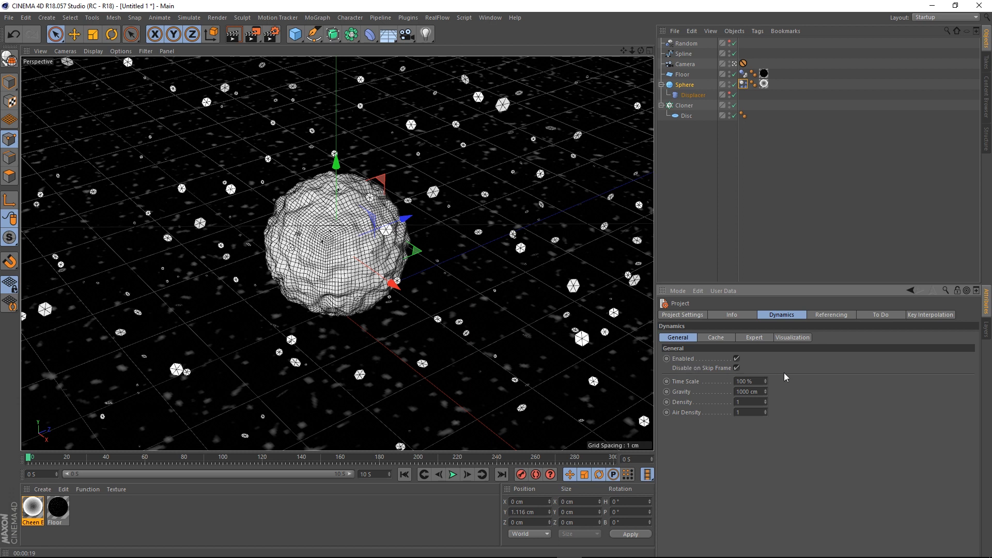
click(756, 338)
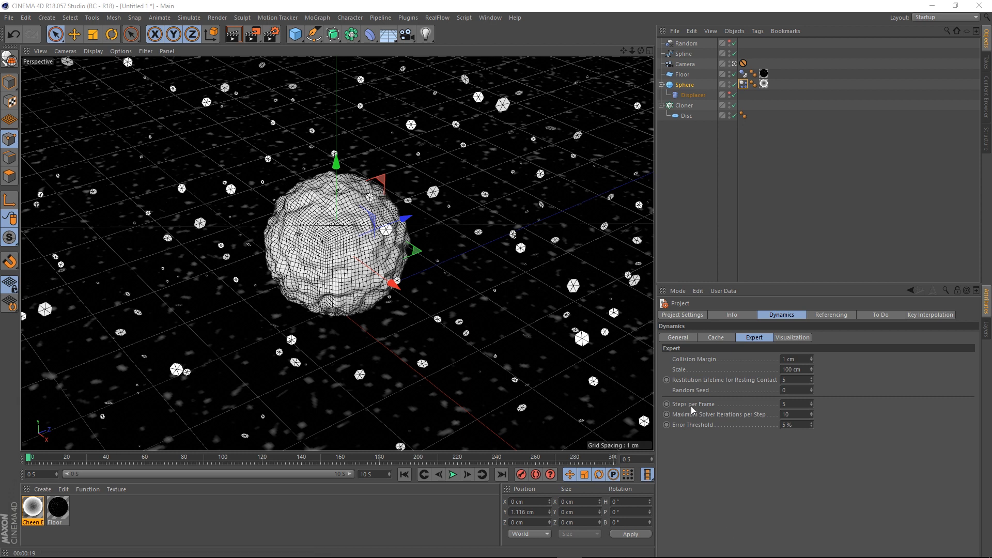
double_click(800, 402)
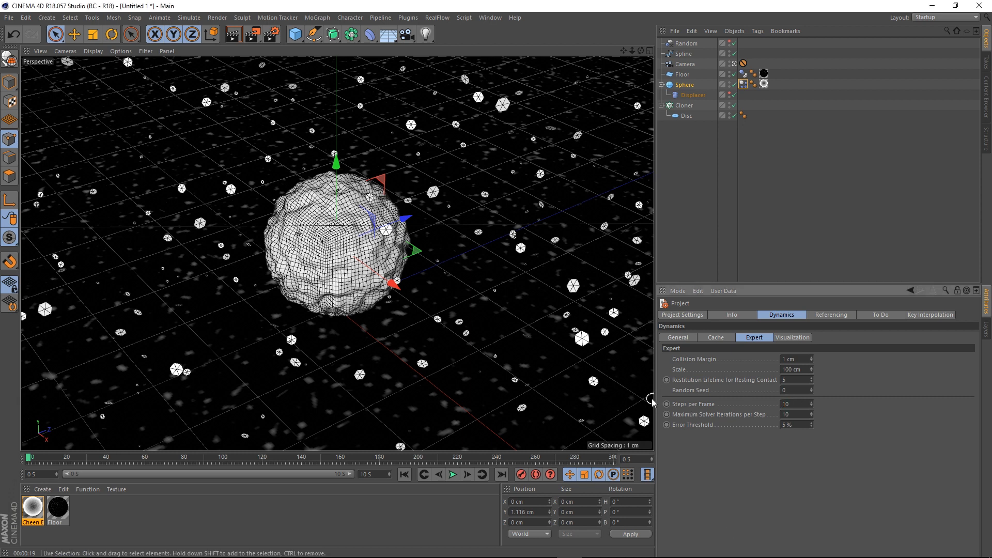
double_click(797, 414)
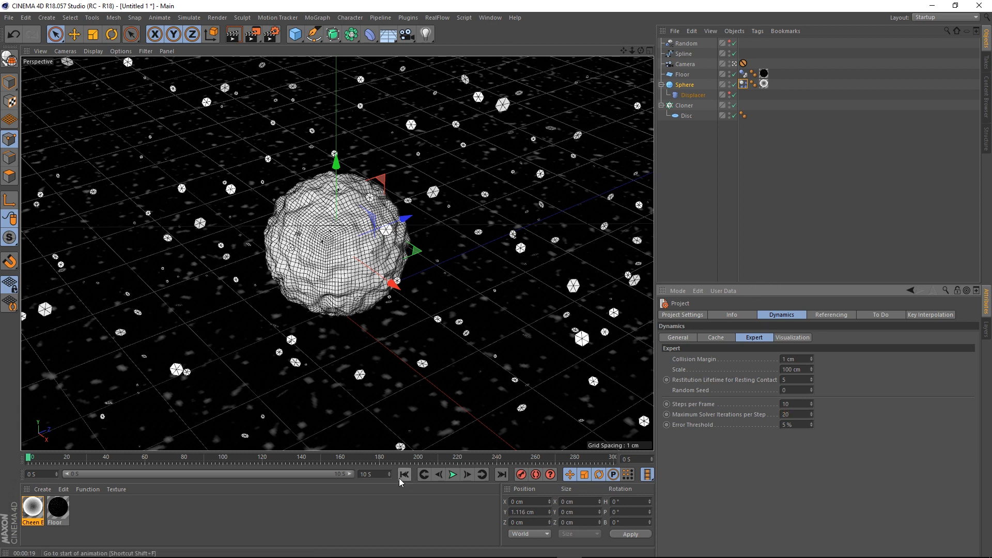
Play the simulation with the more accurate solver settings, stop it and return to the first frame.
click(452, 474)
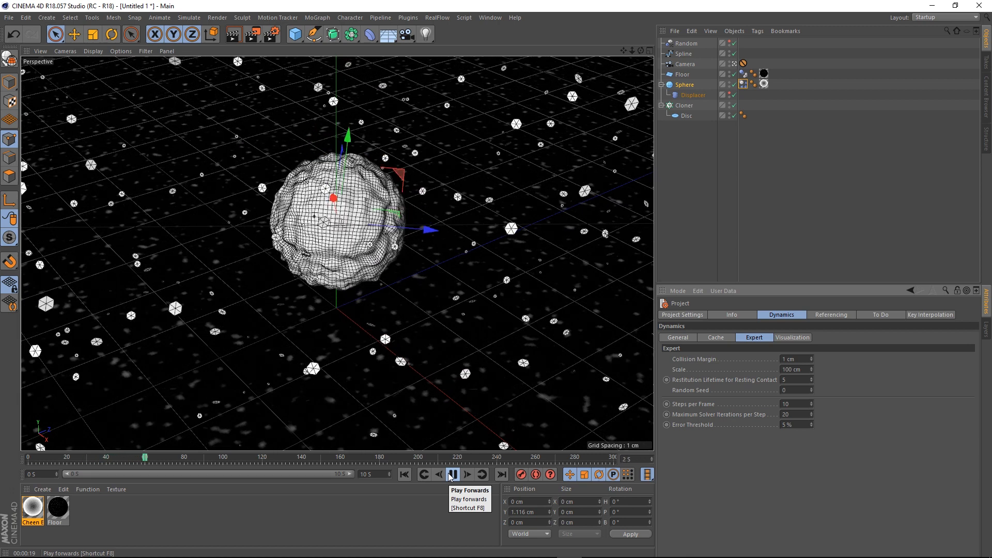
click(452, 474)
click(402, 474)
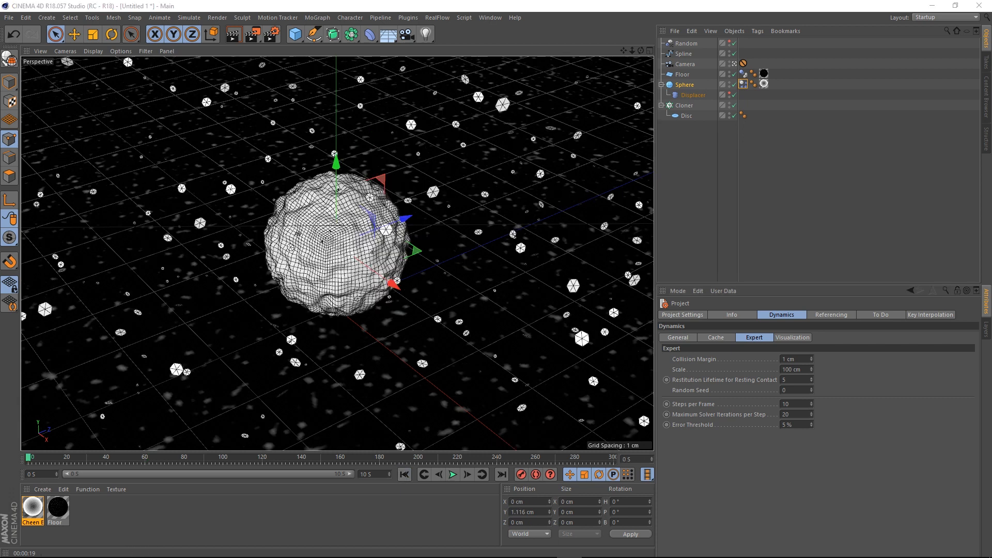
Set Follow Position to 5 in the Sphere's dynamics force settings, and test it by playing and rewinding the simulation.
click(743, 85)
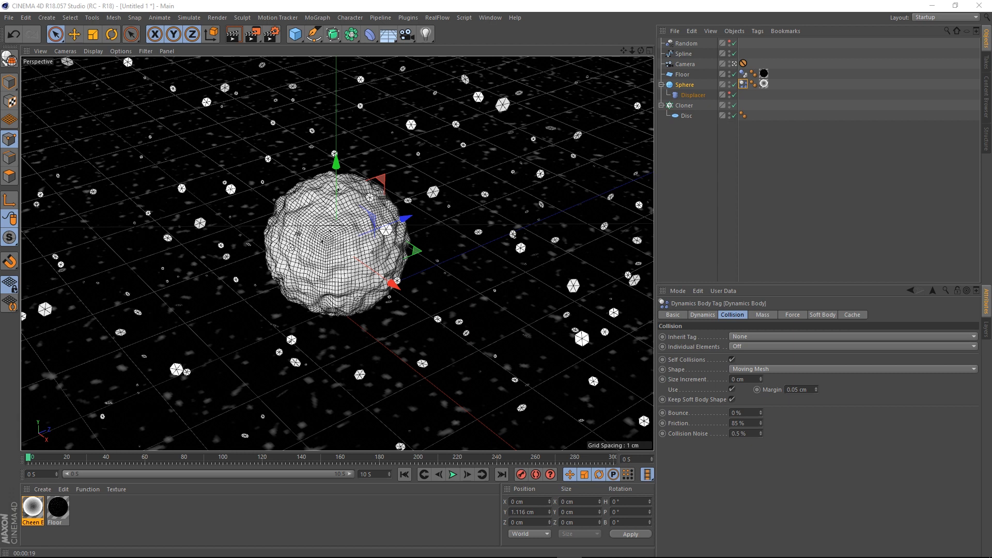
click(793, 316)
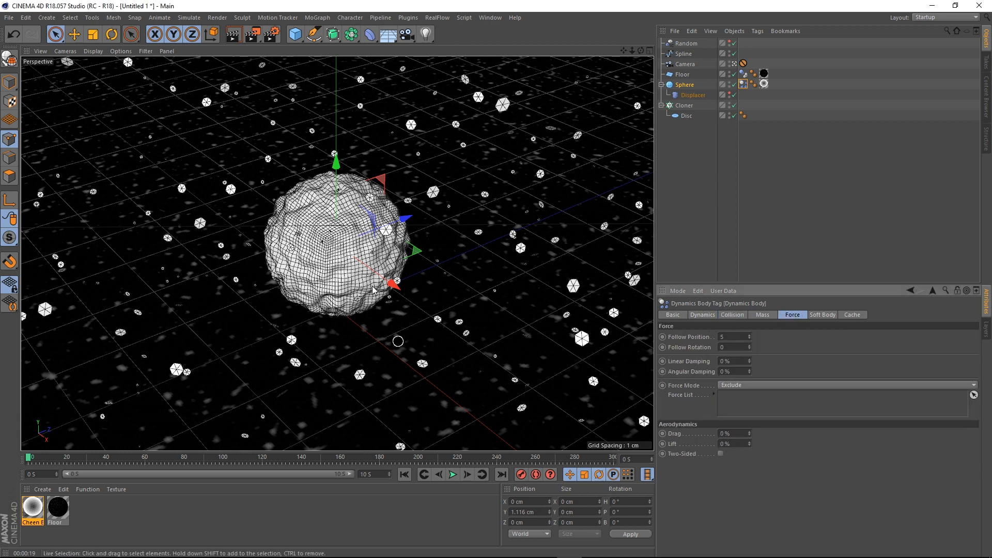
click(452, 474)
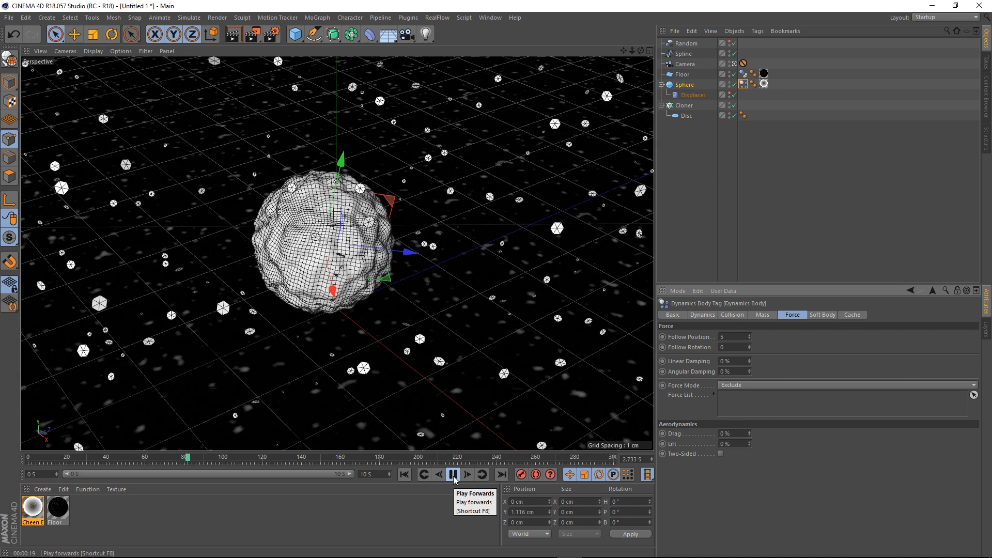
click(453, 475)
click(403, 475)
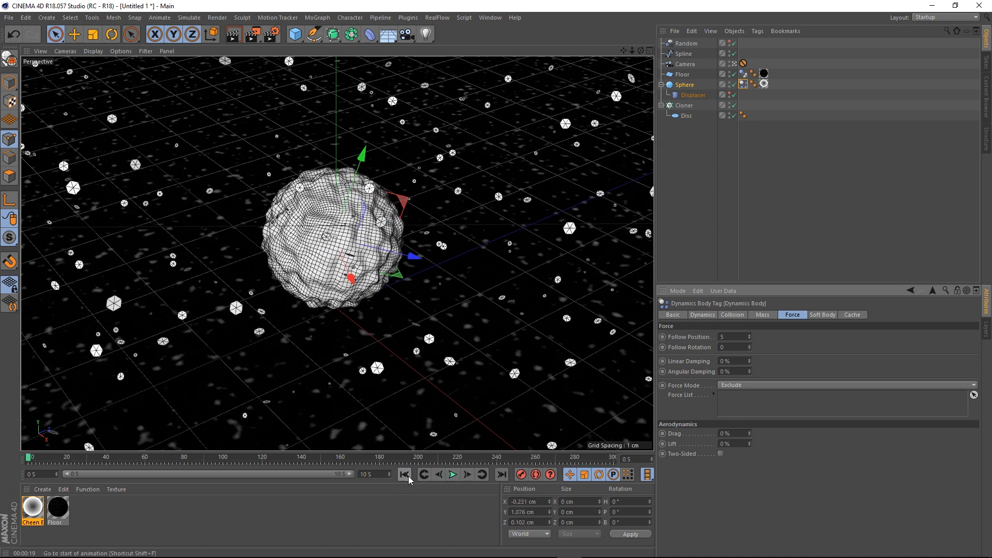
Try setting Gravity to 0 cm in the project's general dynamics settings, and test it by playing the simulation twice.
click(933, 293)
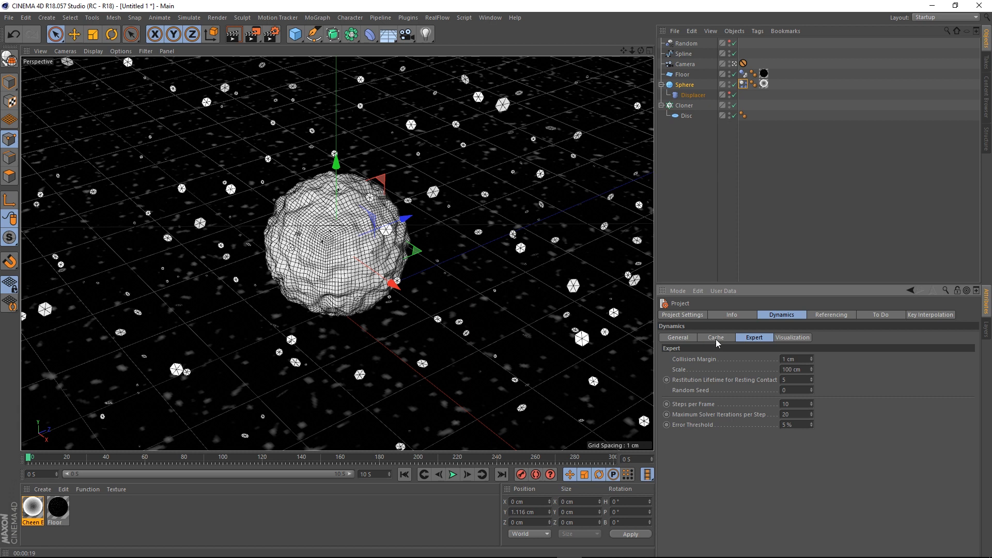
click(678, 337)
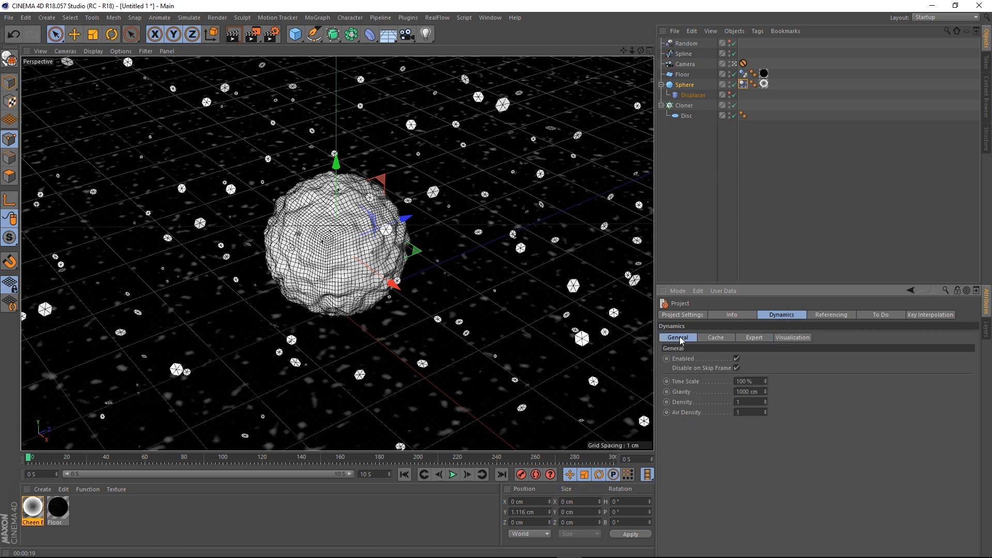
click(760, 392)
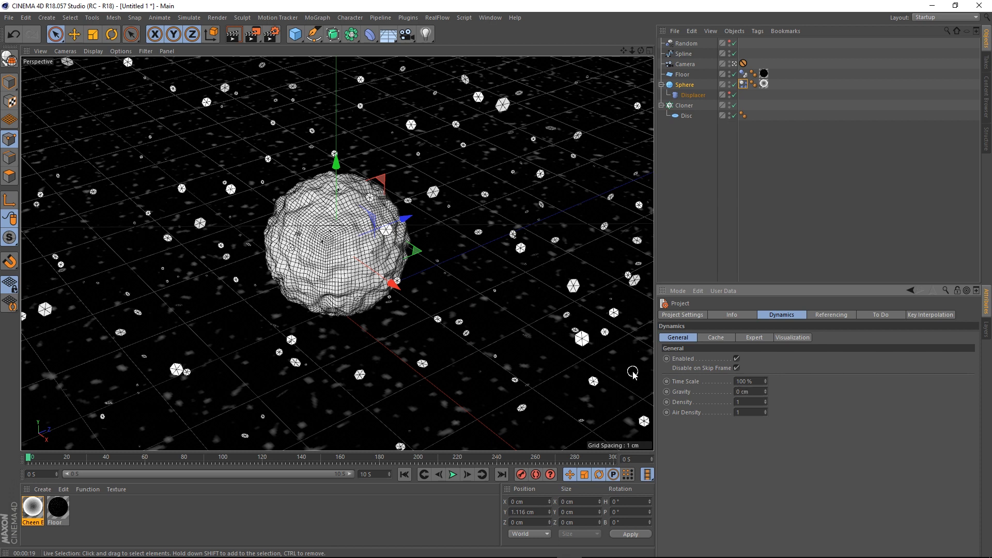
click(453, 474)
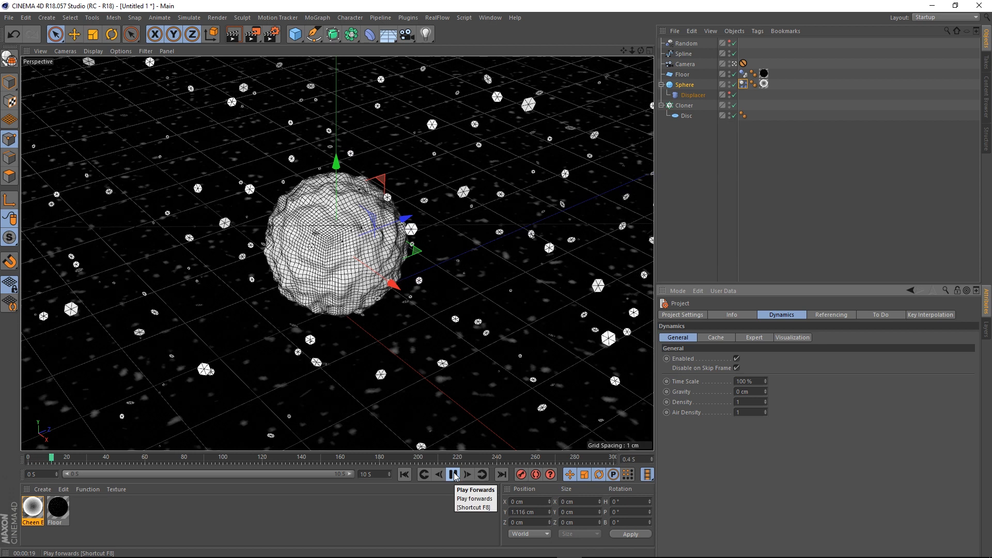
click(453, 475)
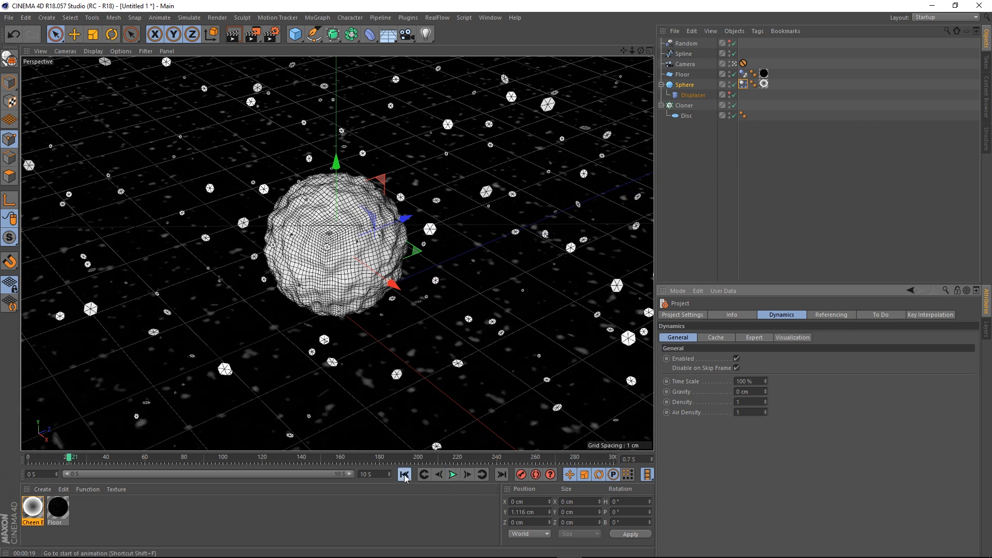
click(404, 474)
click(452, 475)
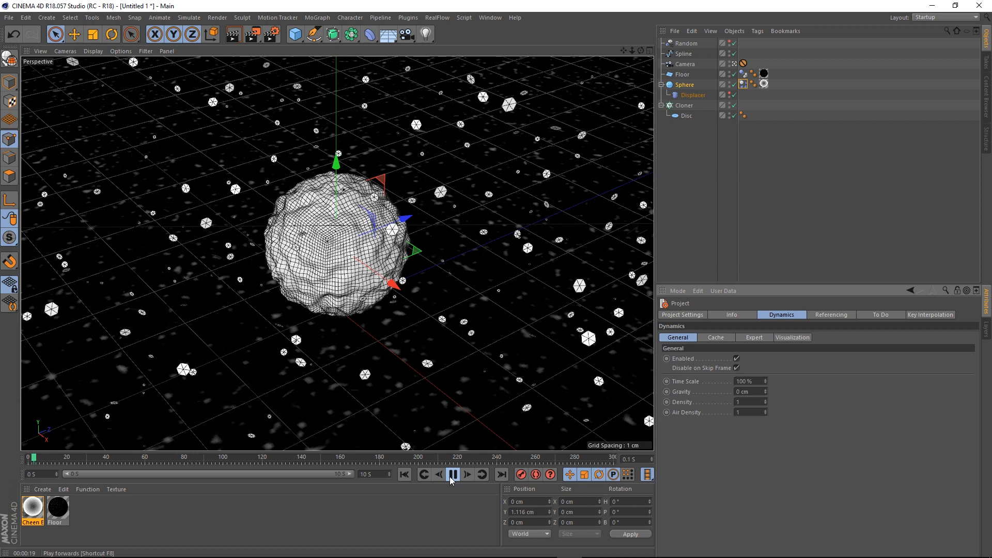
click(452, 475)
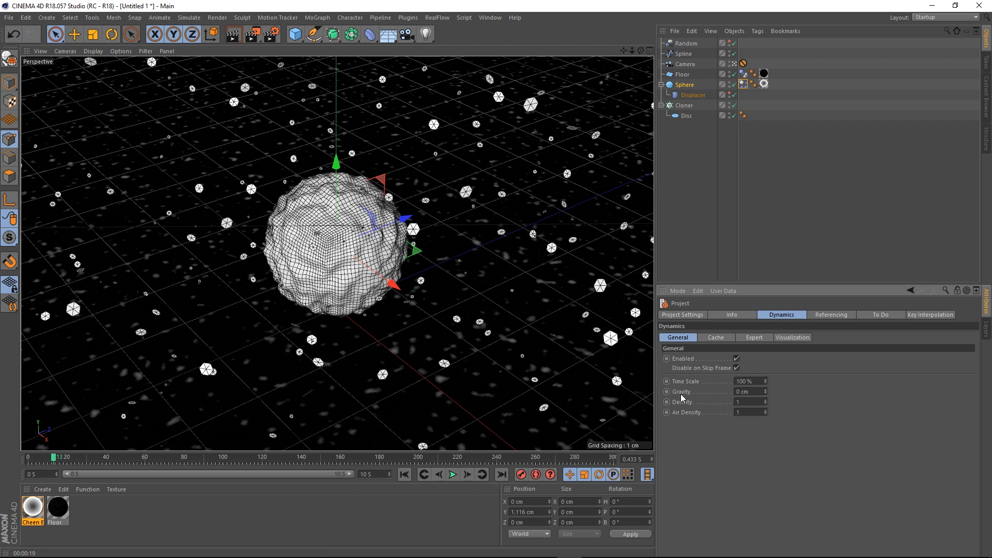
Reset the project's Gravity to its default, and test it by playing and rewinding the simulation.
right_click(682, 398)
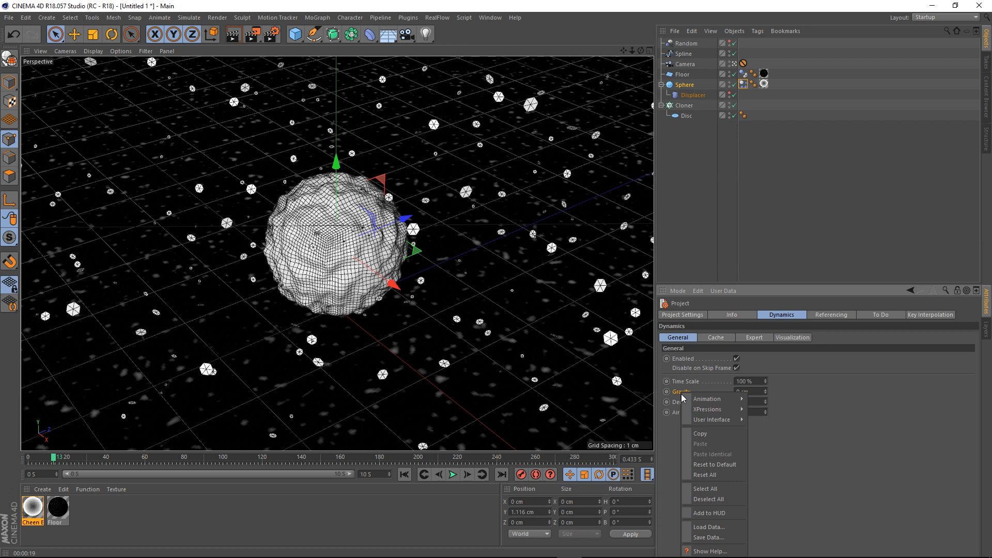
click(710, 466)
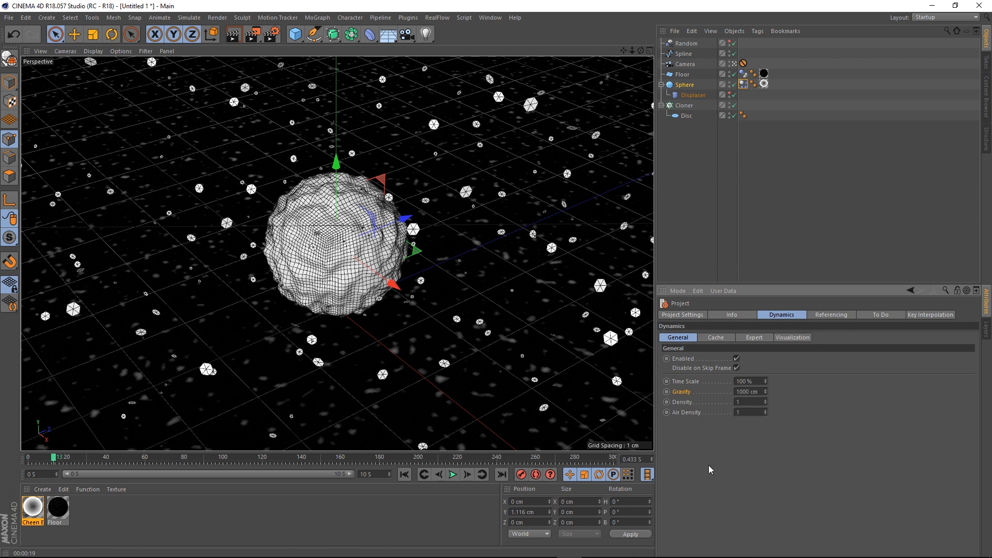
click(404, 474)
click(451, 474)
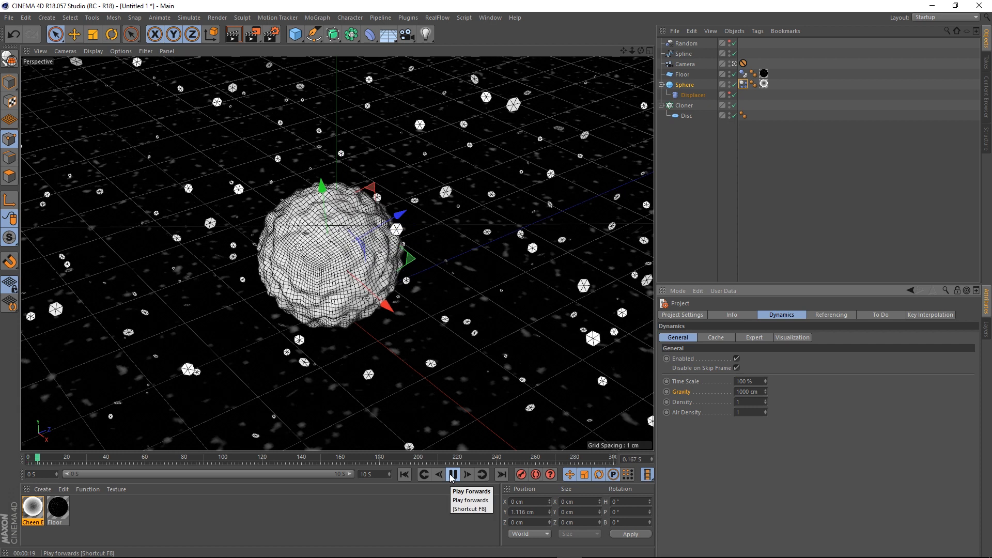
click(405, 474)
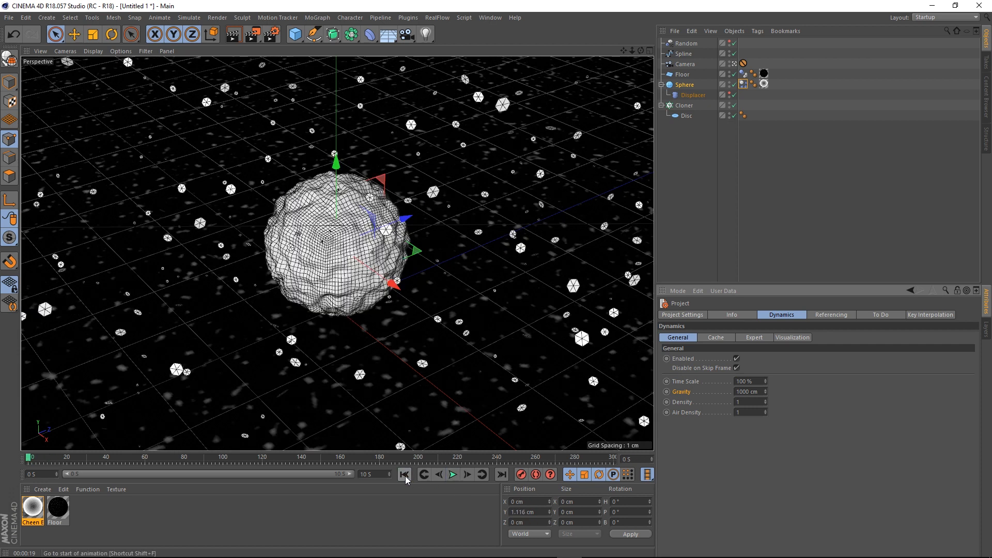
Play the simulation to about frame 65, stop it, and set the Sphere's current pose as its dynamics initial state.
click(453, 475)
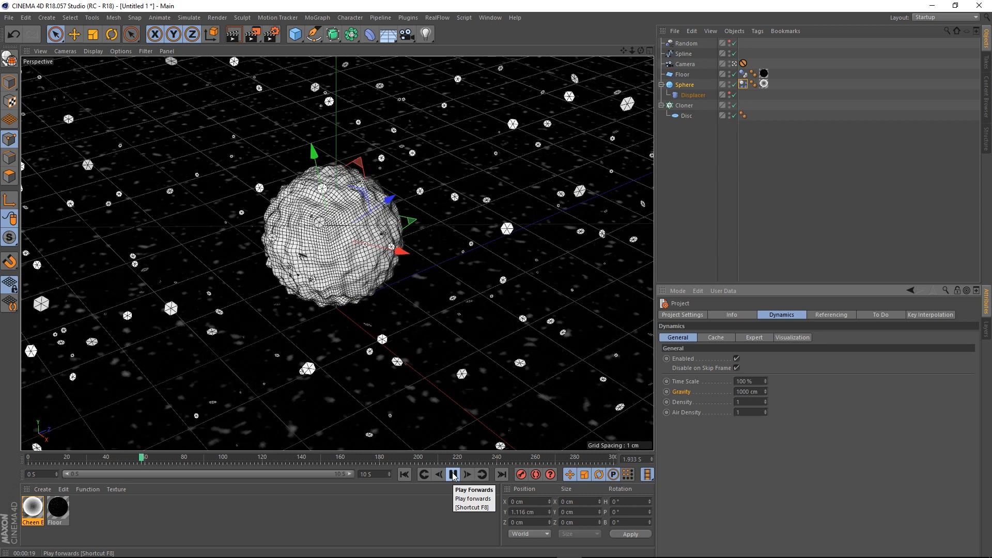
click(453, 474)
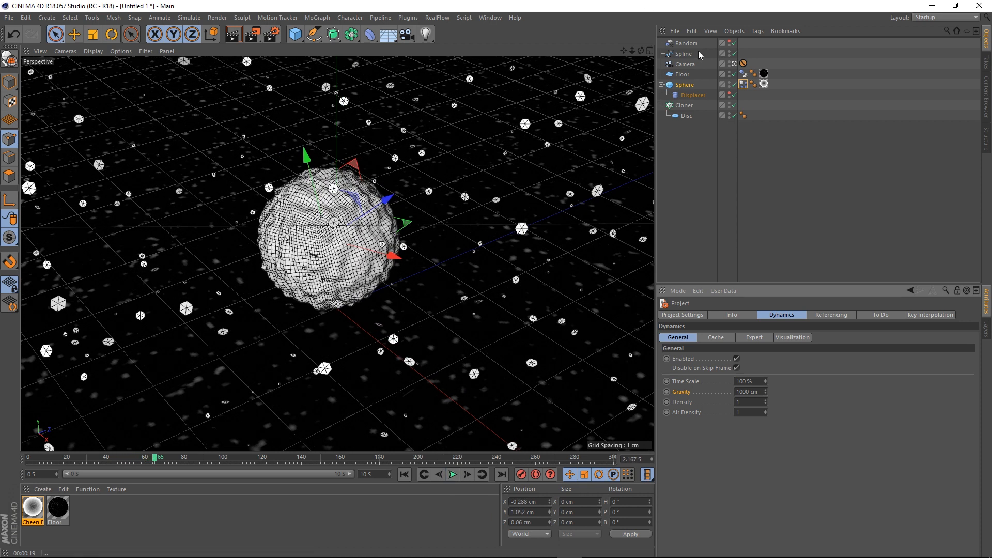
click(743, 83)
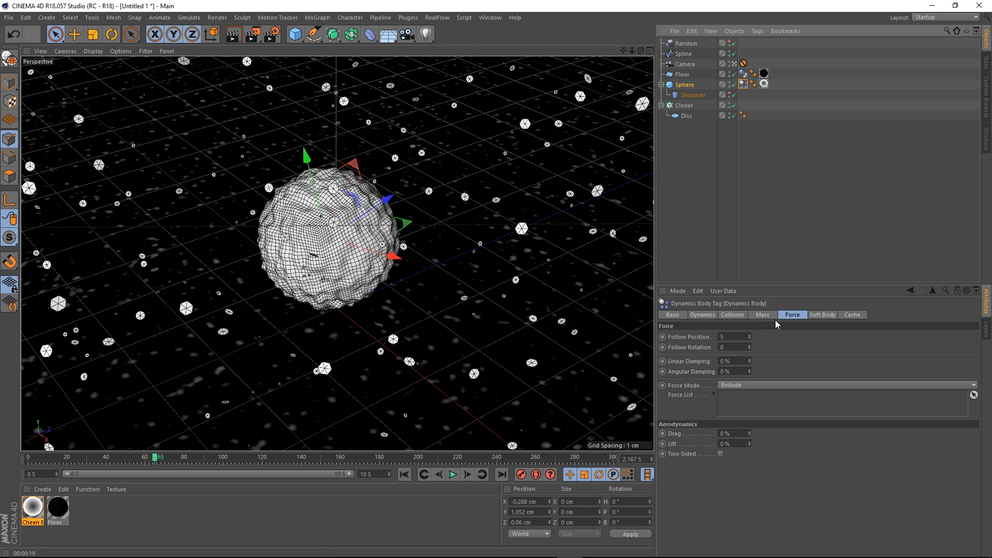
click(701, 315)
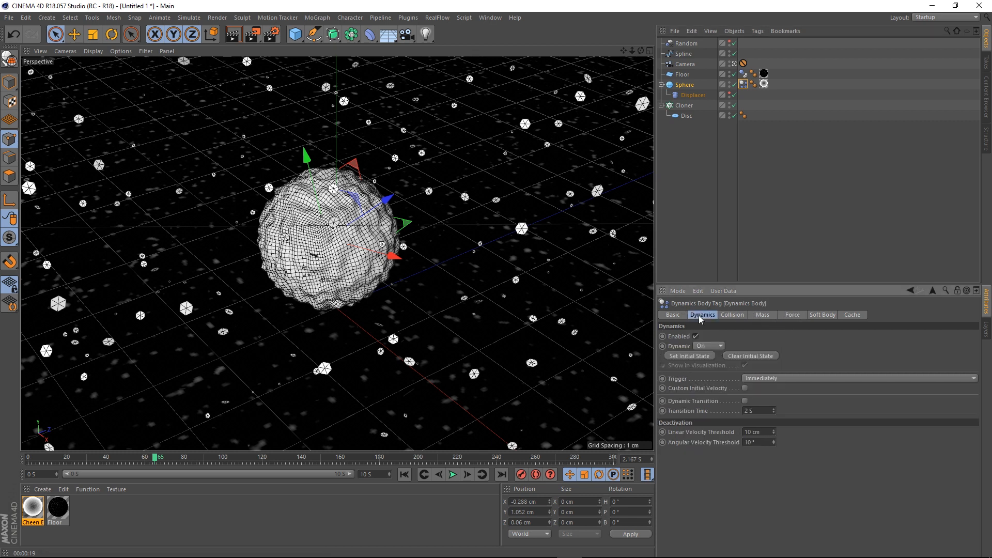
click(684, 357)
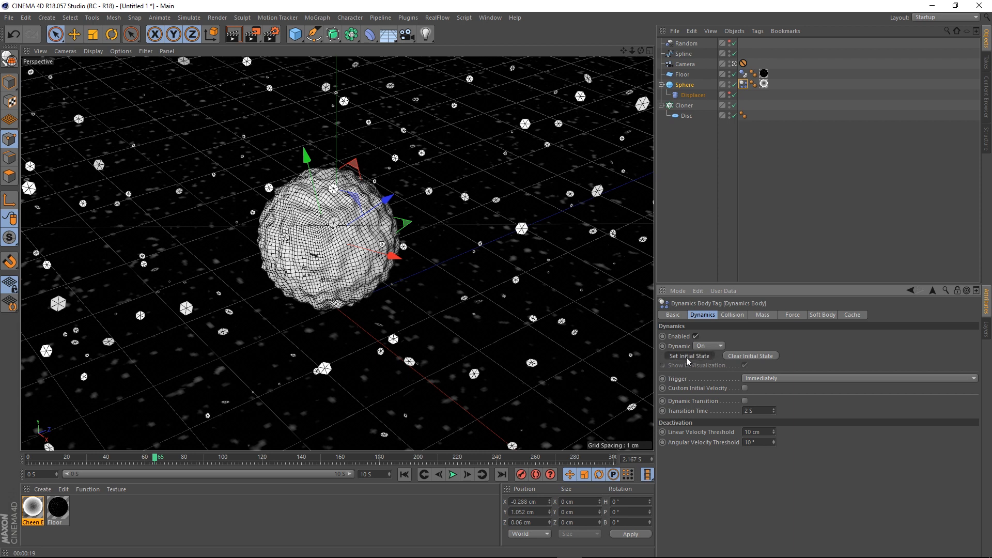
Rewind and play the simulation to check the Sphere's new initial state, and return to the first frame.
click(404, 475)
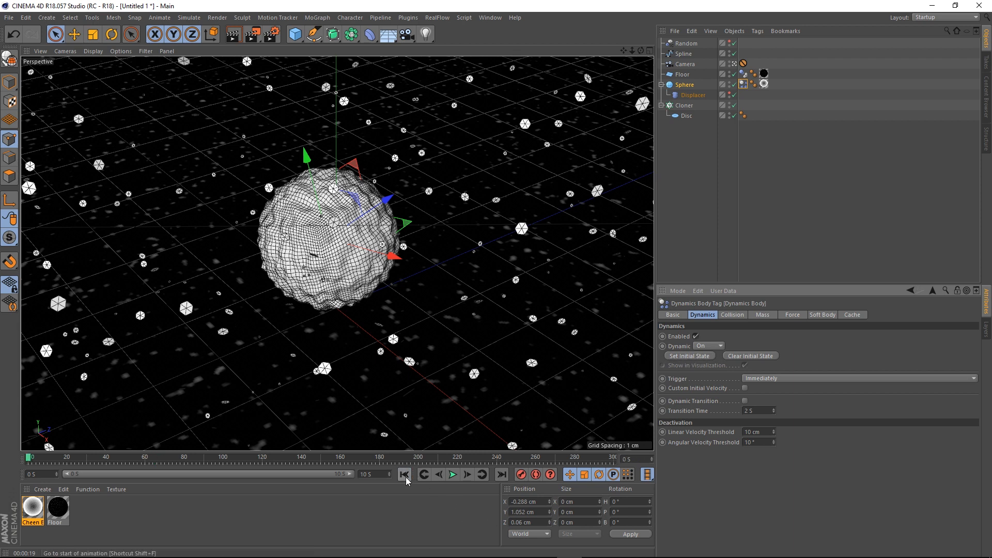
click(453, 474)
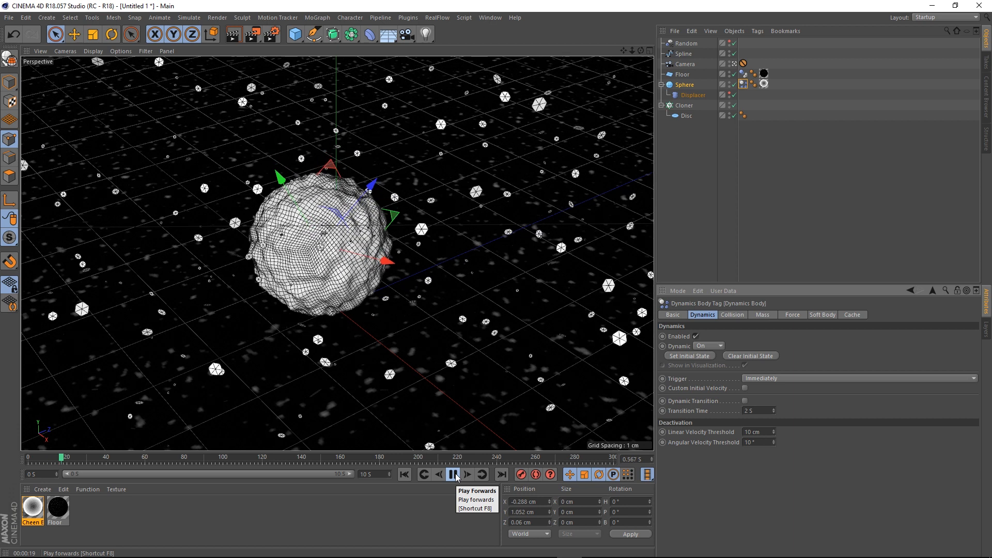
click(453, 475)
click(404, 474)
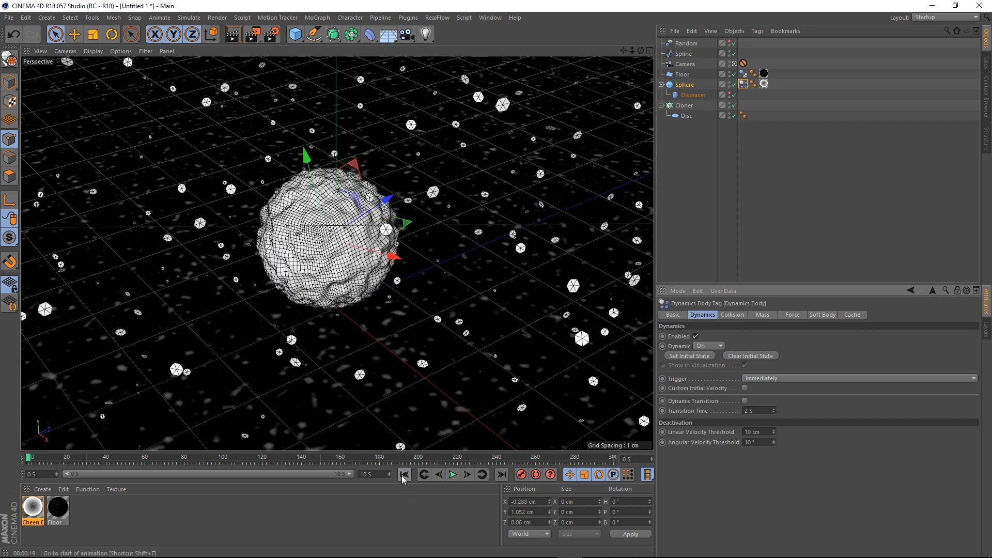
Set the project's dynamics Gravity to 0 cm, and test the Sphere's motion by playing and rewinding the simulation twice.
click(932, 293)
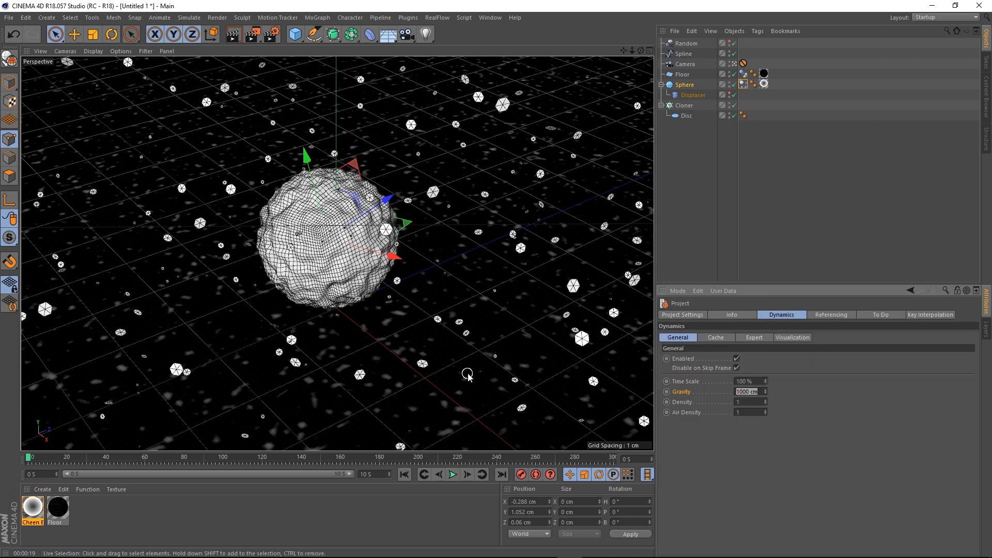
click(453, 475)
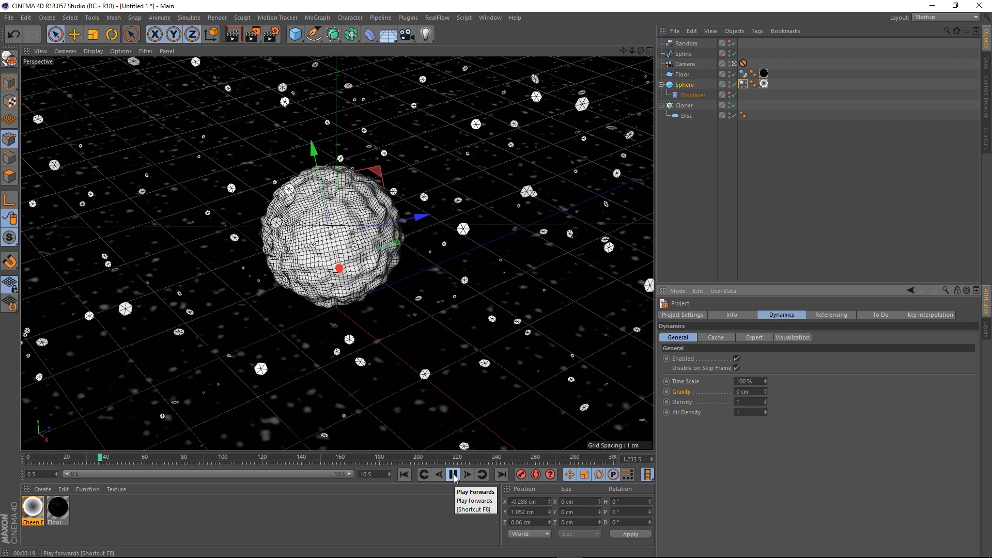
click(453, 475)
click(404, 474)
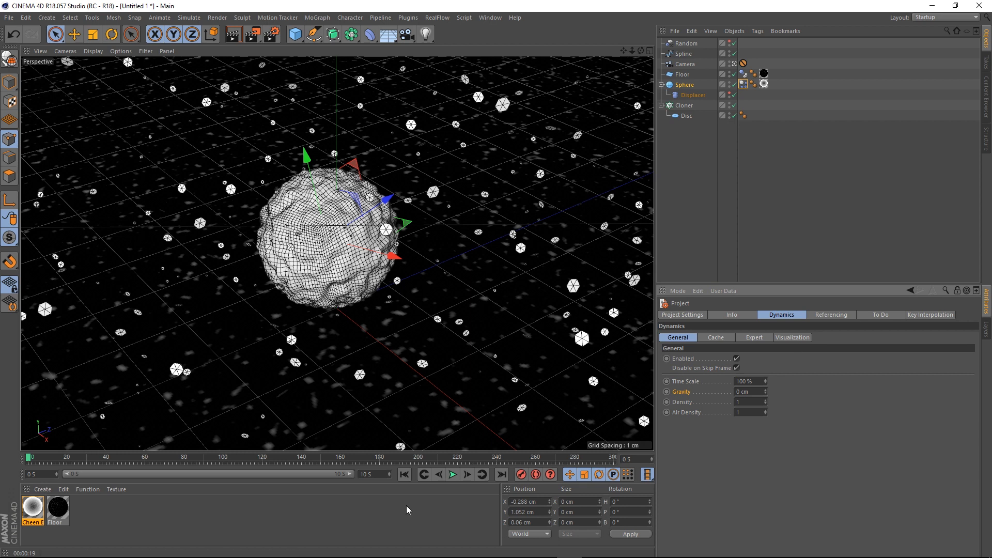
click(453, 475)
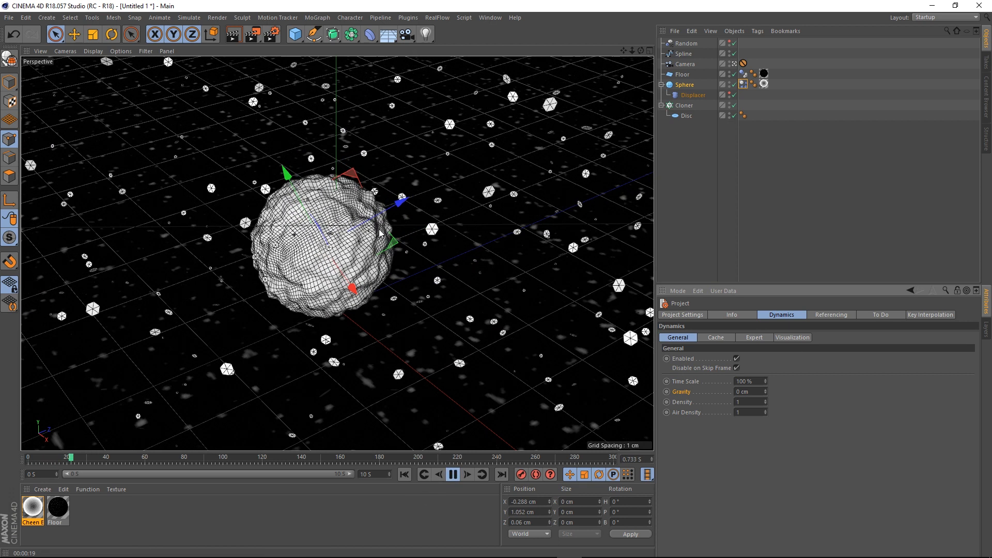
click(453, 474)
click(411, 474)
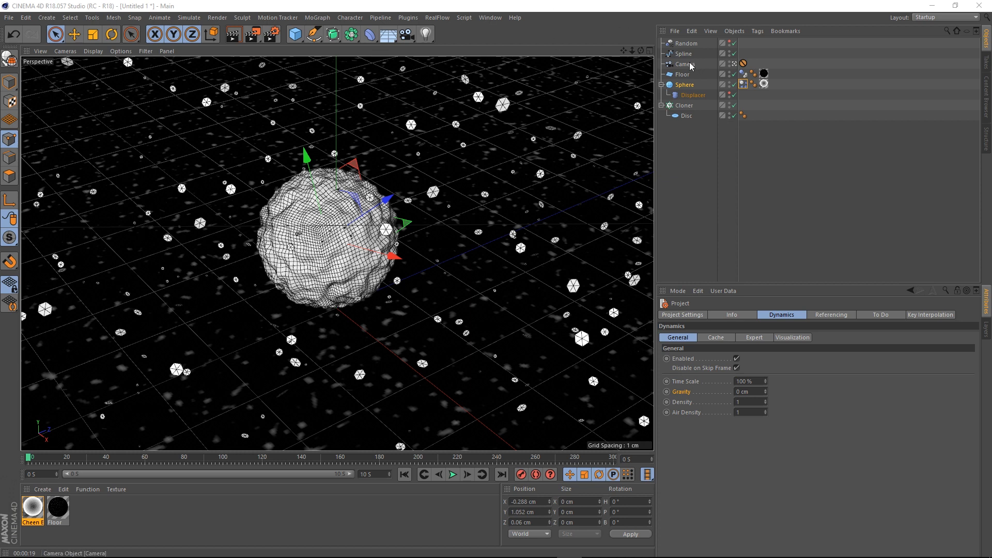
Add a Rigid Body simulation tag to the Cloner.
click(683, 105)
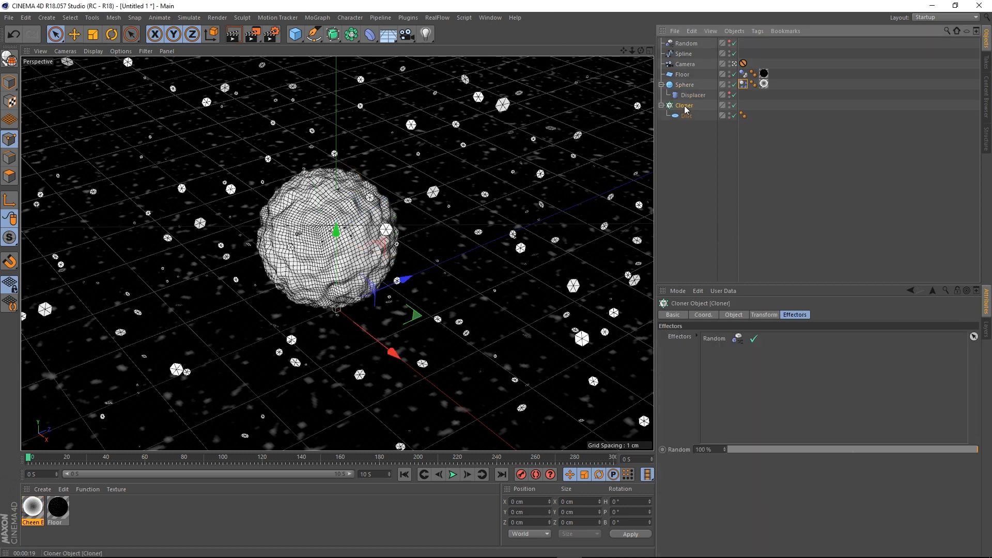
right_click(685, 109)
mouse_move(738, 165)
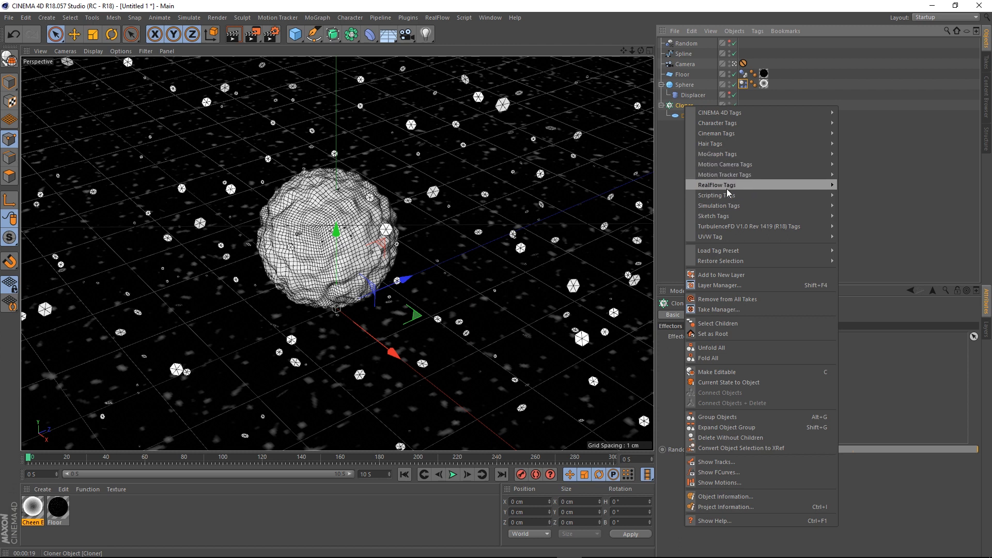
mouse_move(747, 202)
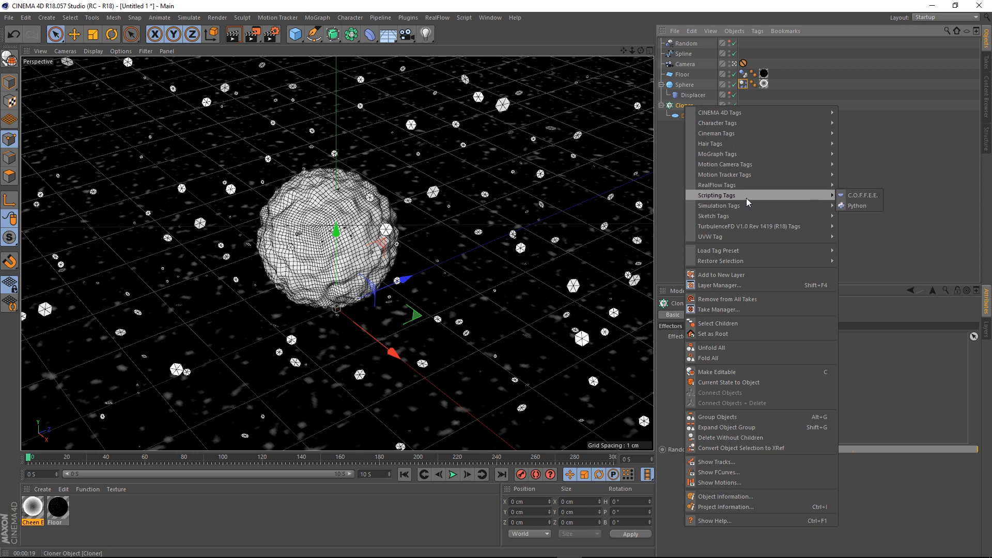
mouse_move(717, 231)
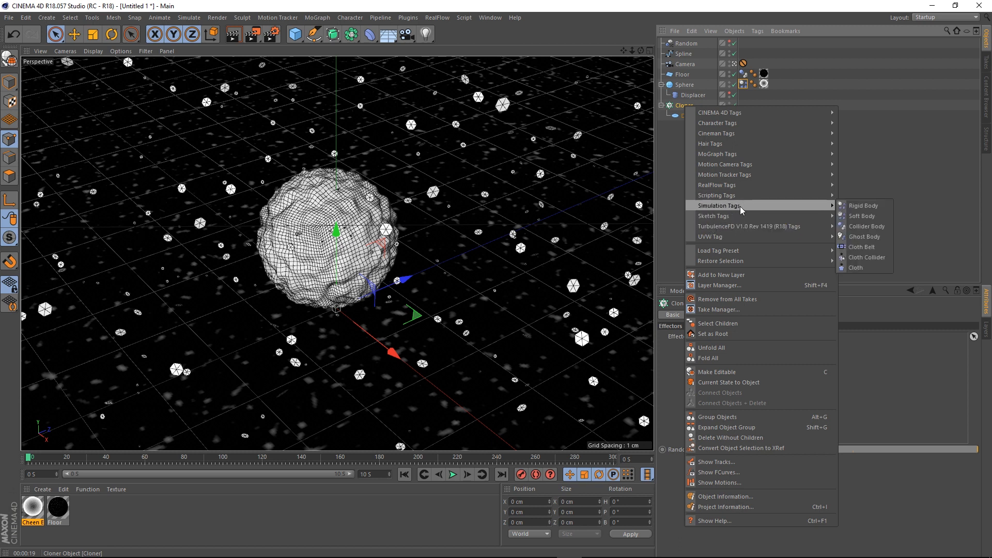
click(849, 206)
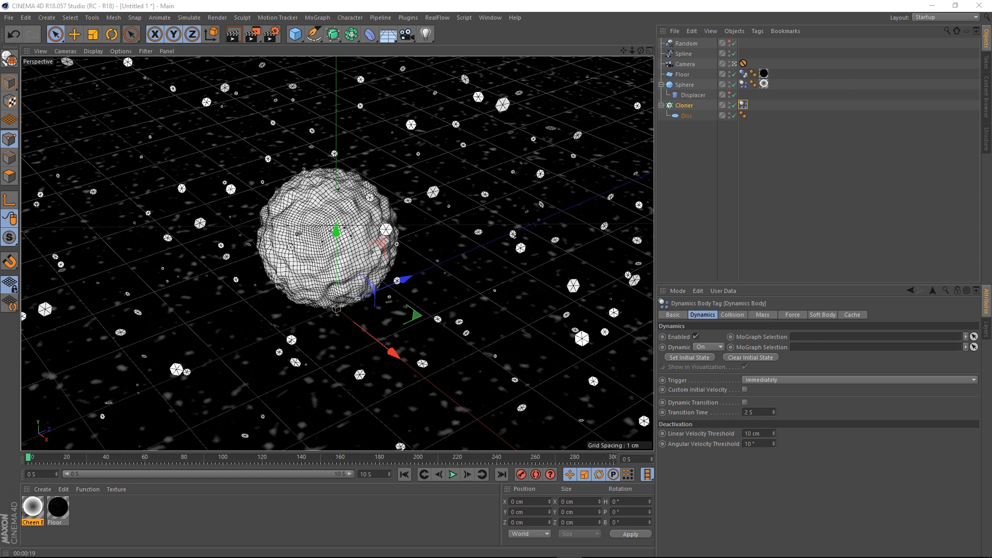
Set Individual Elements to All in the collision settings of the Cloner's dynamics tag.
click(735, 316)
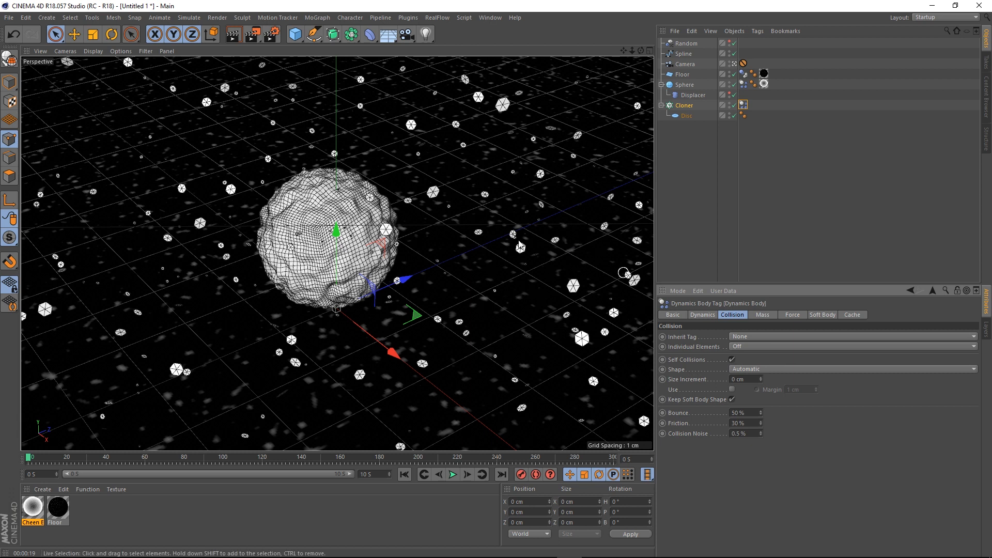
click(740, 350)
click(746, 391)
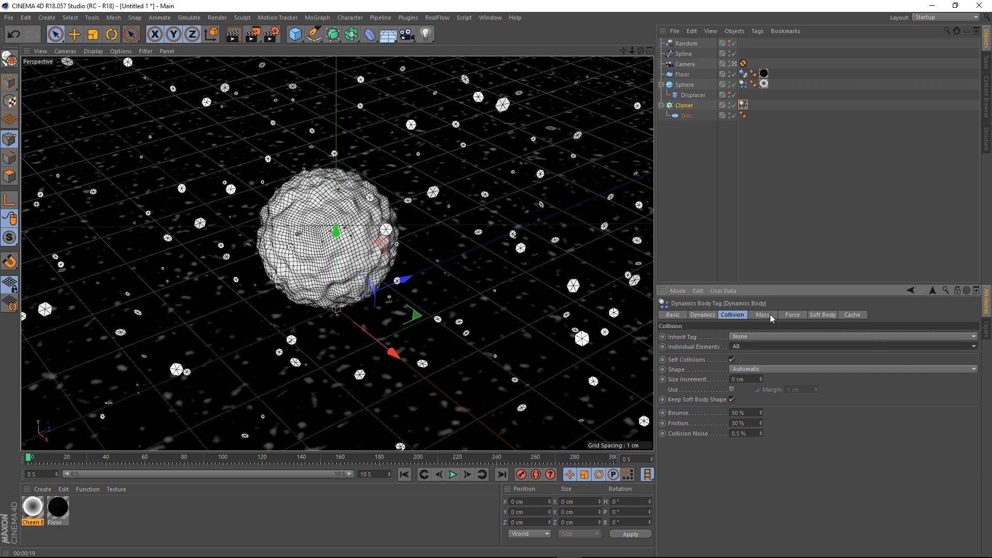
Show the Cloner tag's dynamics settings, play the simulation with the disc clones as rigid bodies, and return to the first frame.
click(700, 315)
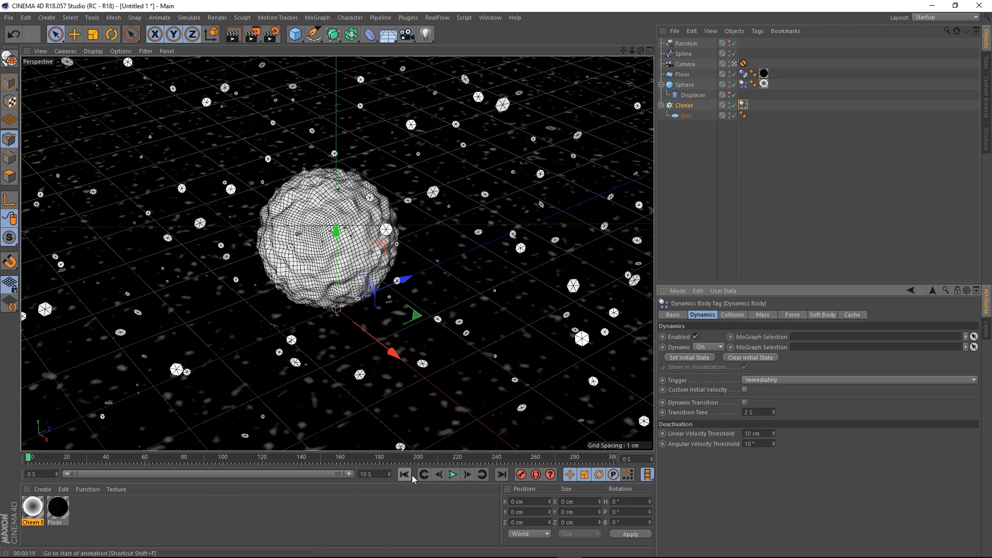
click(453, 475)
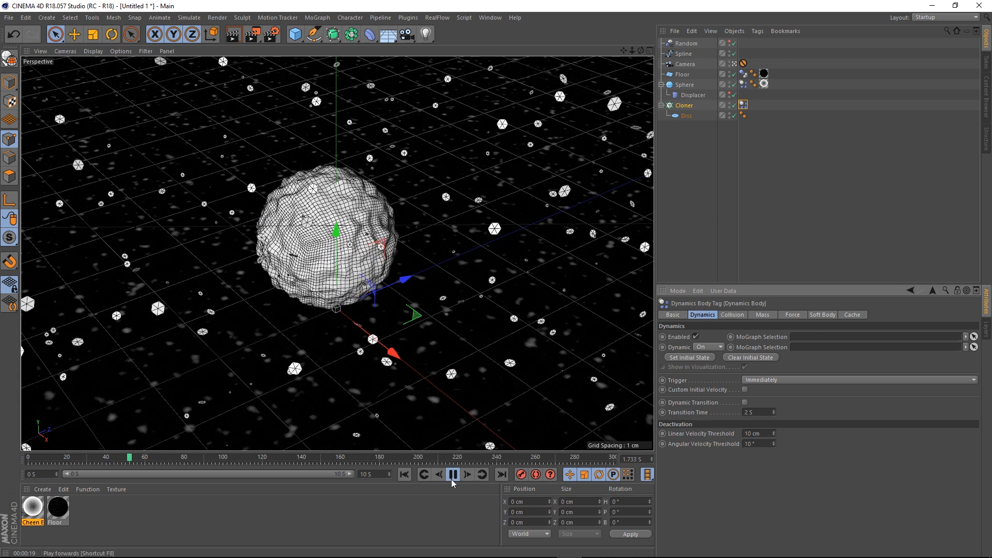
click(452, 474)
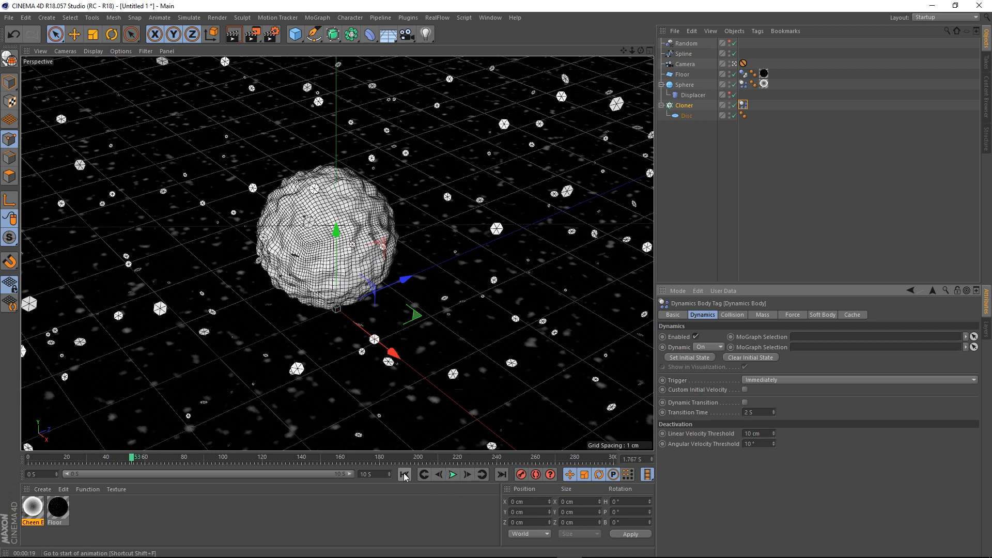
click(404, 474)
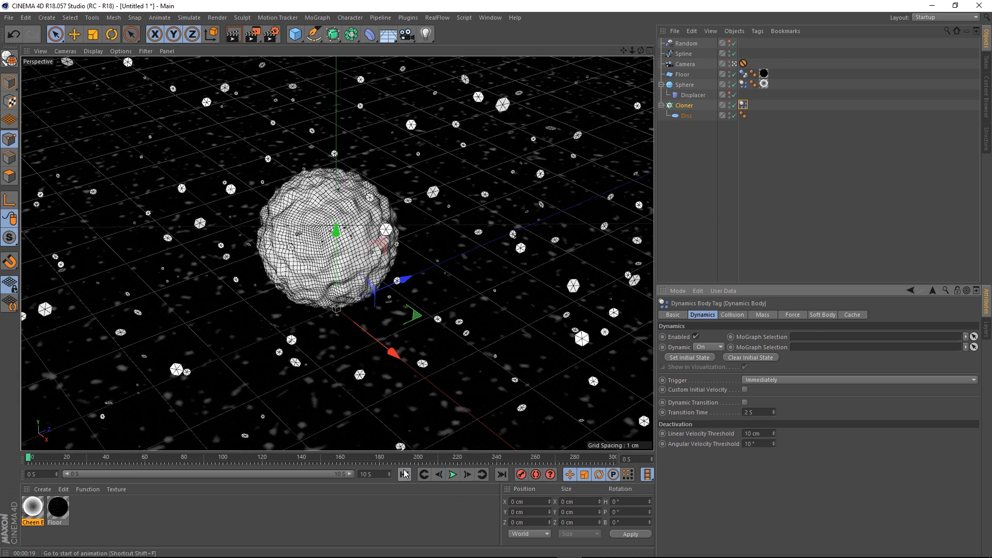
Bake all the scene's dynamics simulations into the cache from the Cloner's dynamics tag.
click(743, 105)
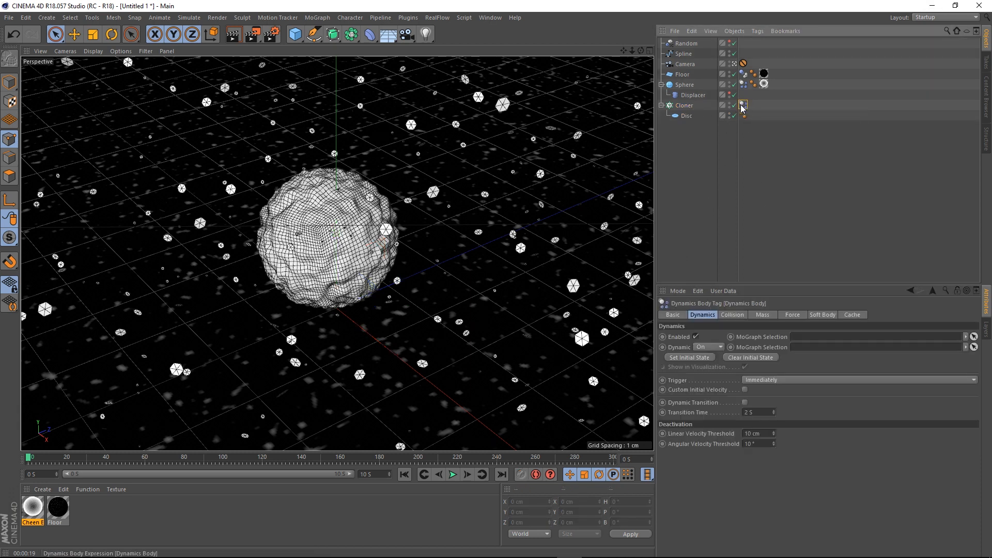
click(850, 315)
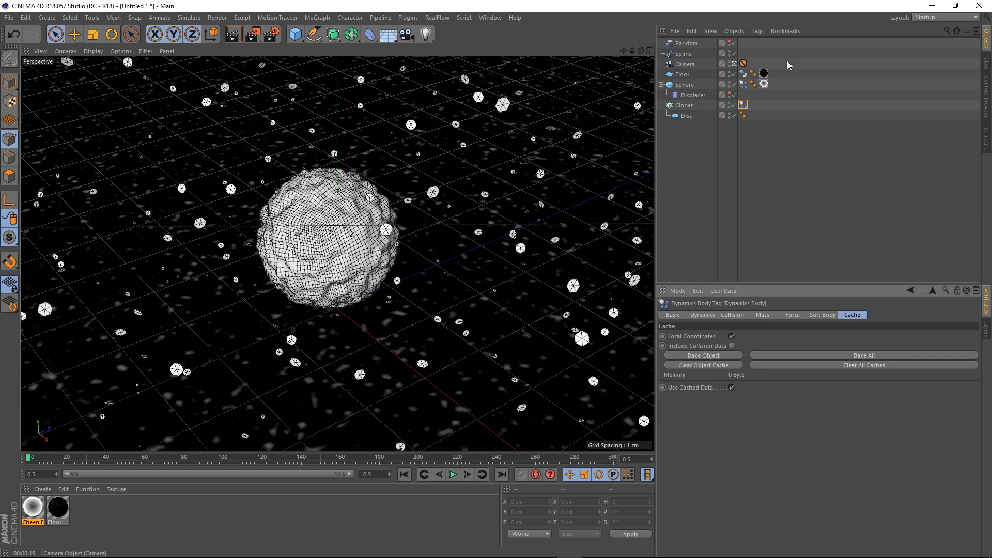
click(830, 355)
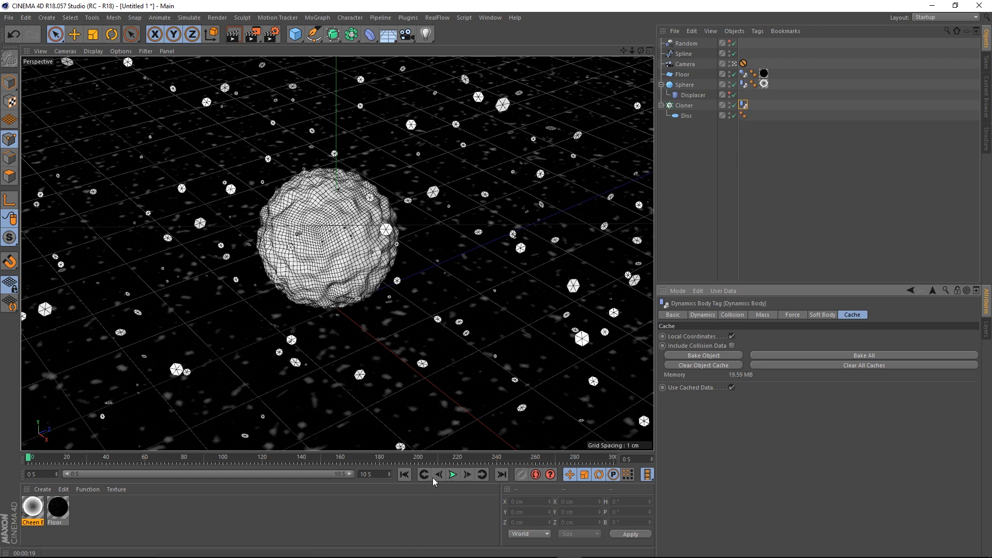
Play the baked simulation, stop it at frame 201, and render that frame in the viewport.
click(452, 474)
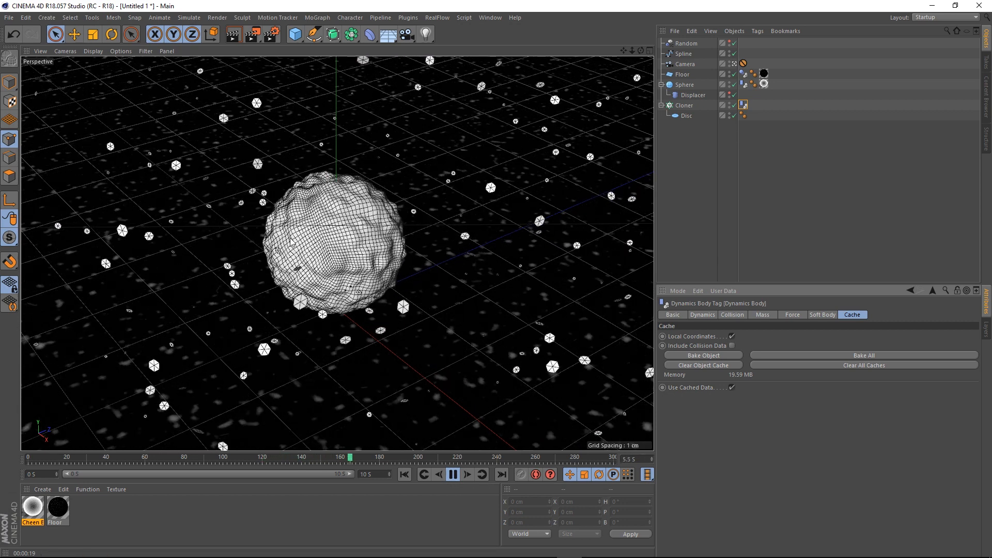
click(452, 474)
click(236, 36)
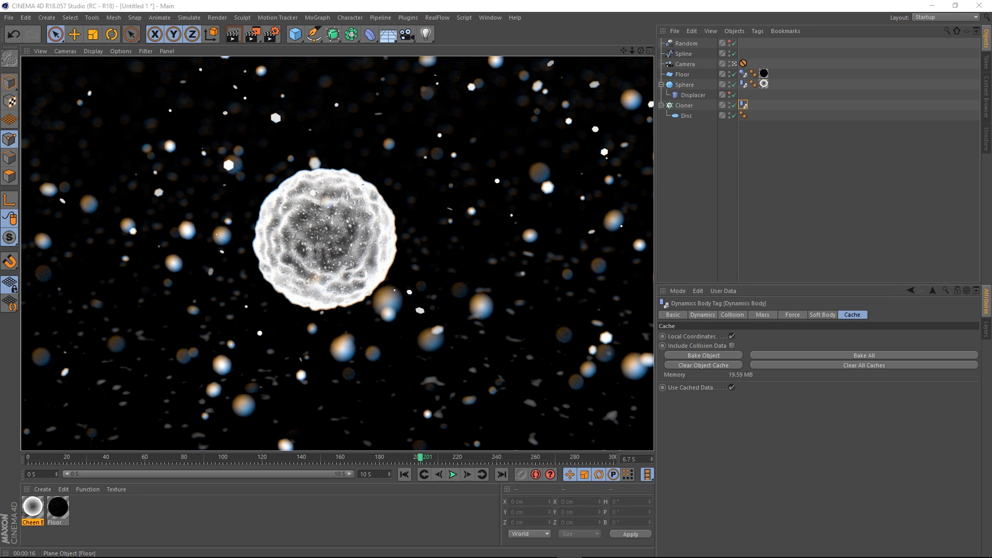
Set the Physical renderer's Sampling Quality to High in the render settings and close them.
click(271, 34)
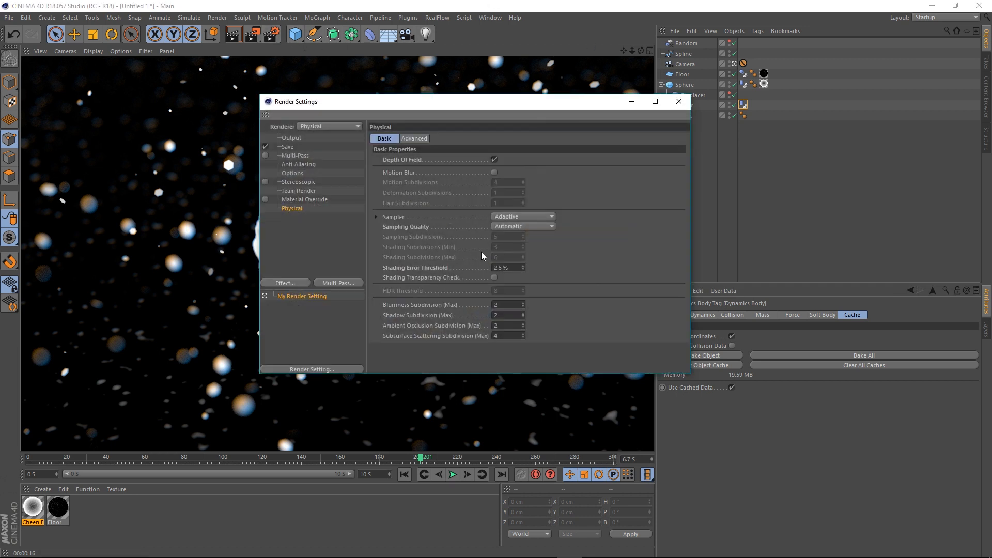
click(518, 231)
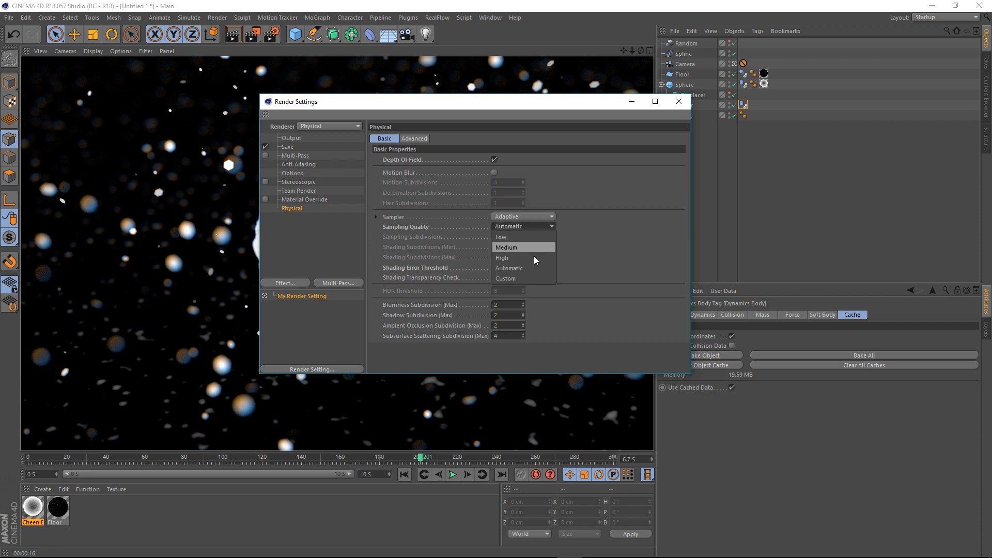
click(503, 258)
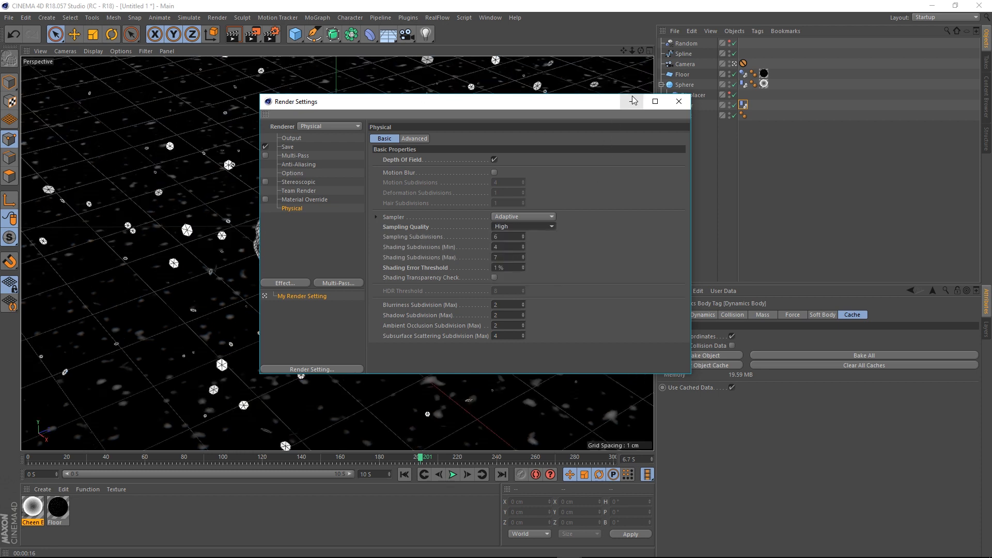
click(678, 102)
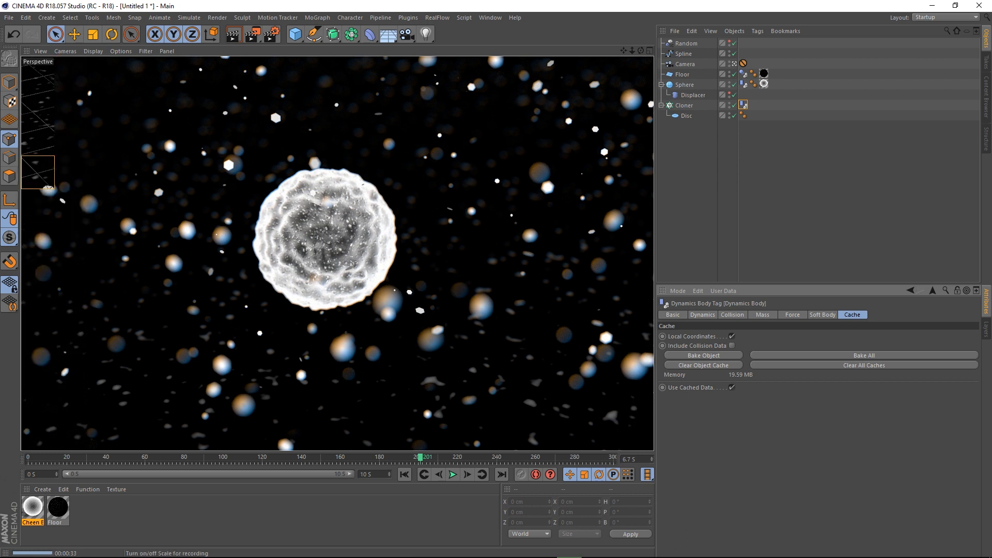
Return to the first frame, play the simulation up to frame 34, and render that frame in the viewport.
click(403, 474)
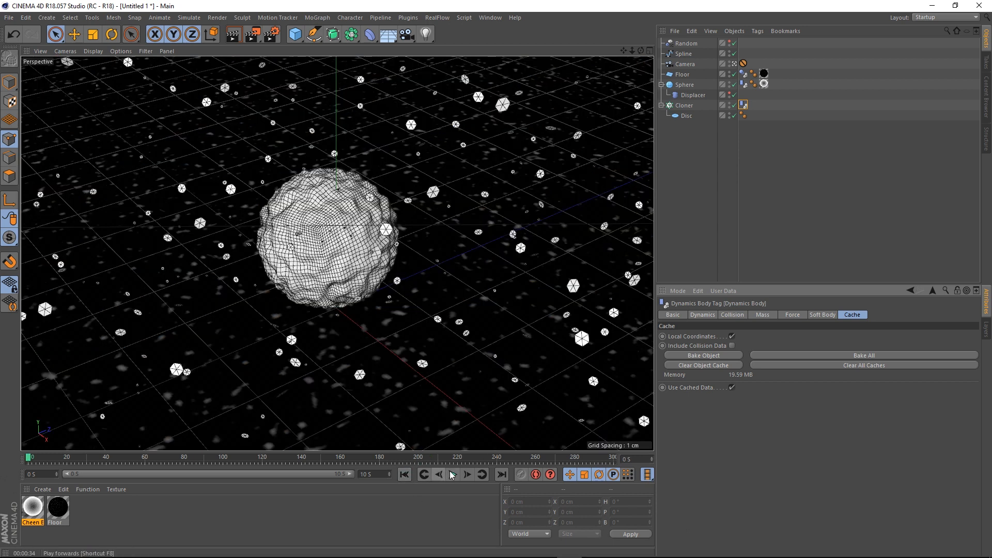
click(453, 474)
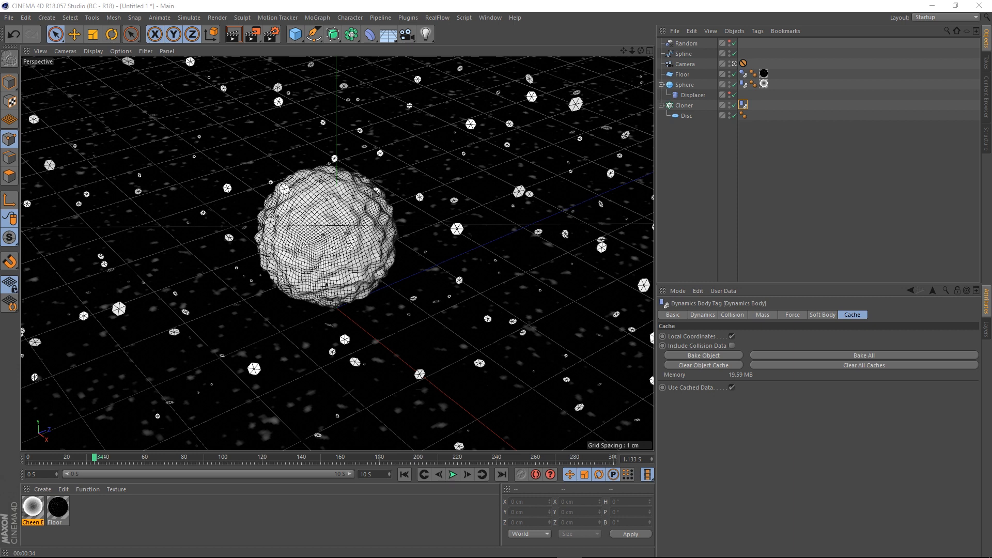
click(233, 36)
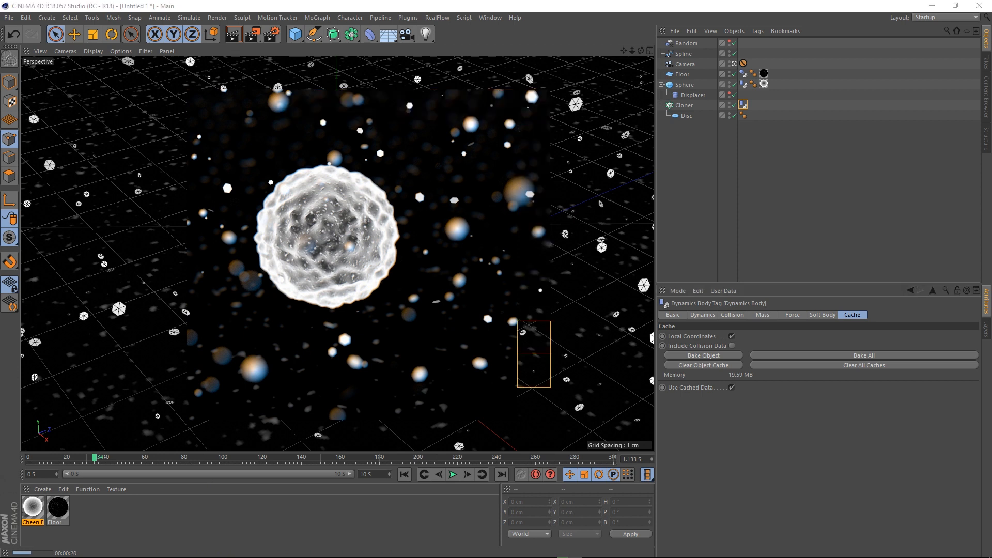
Create a new material and name it Floaties in the Material Editor.
double_click(126, 516)
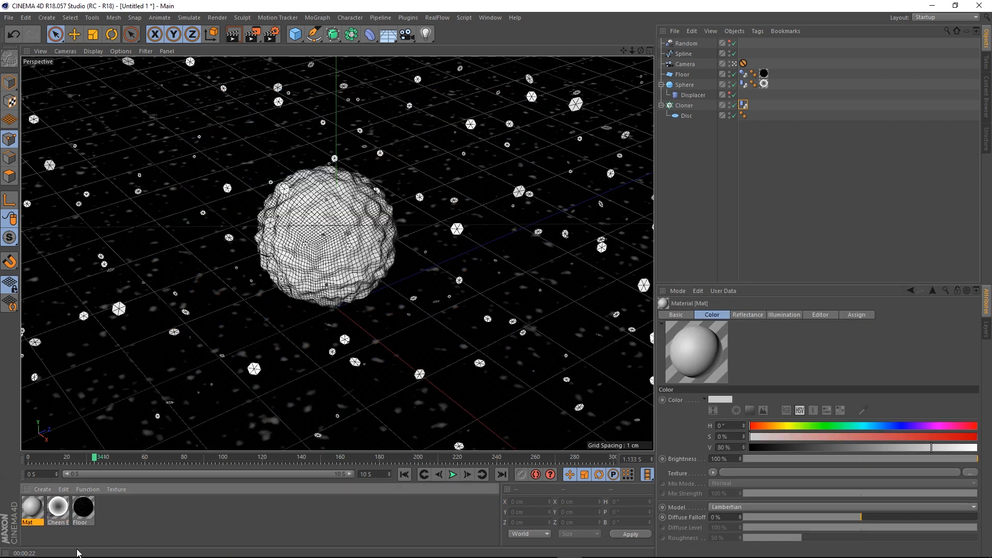
double_click(32, 512)
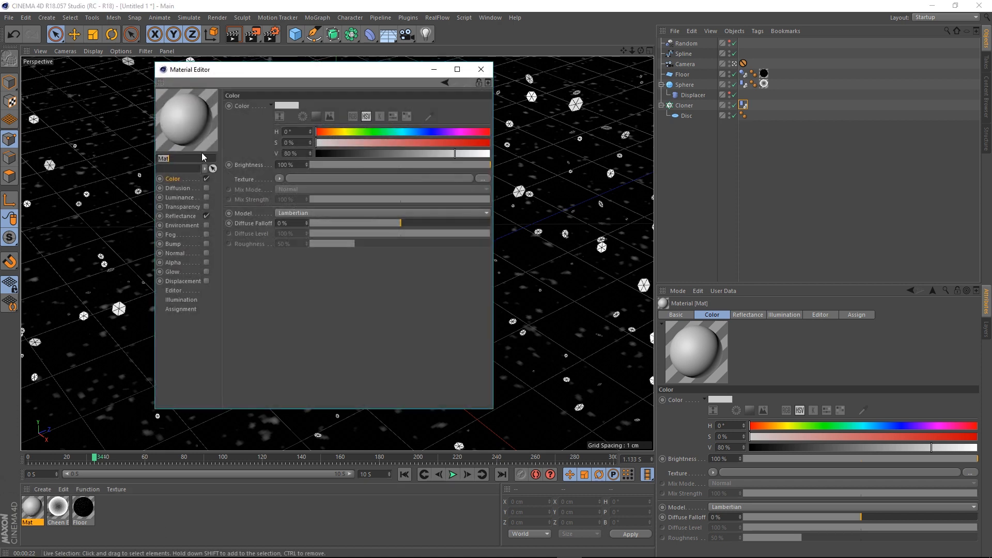
drag(236, 72, 363, 117)
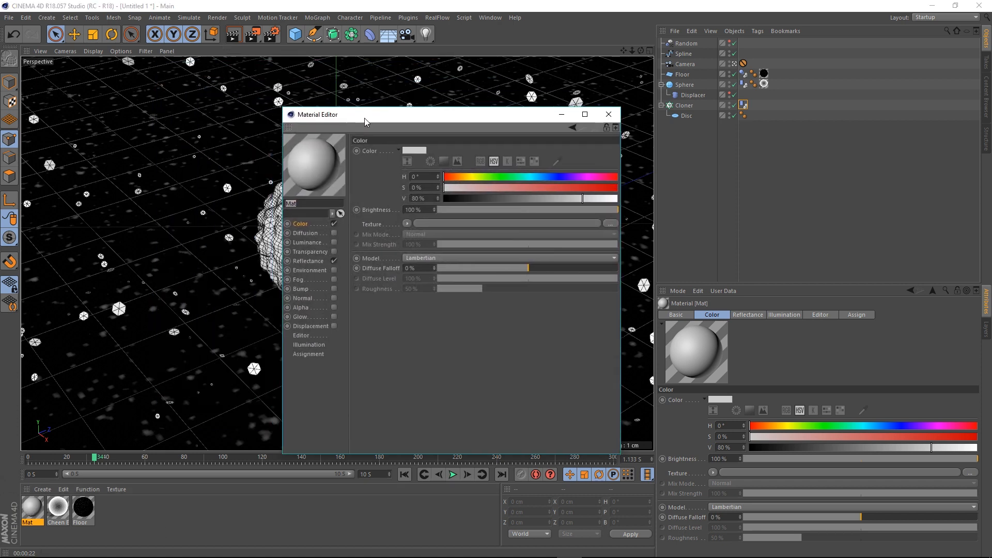
double_click(313, 202)
text(Floaties)
key(Return)
Disable the Reflectance and Color channels of the Floaties material and enable its Luminance channel.
click(334, 261)
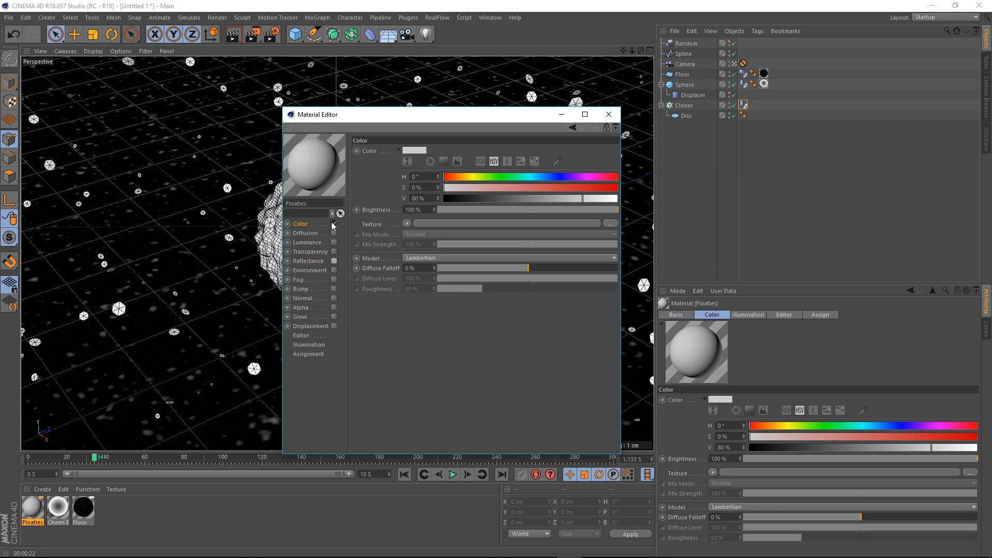
click(334, 224)
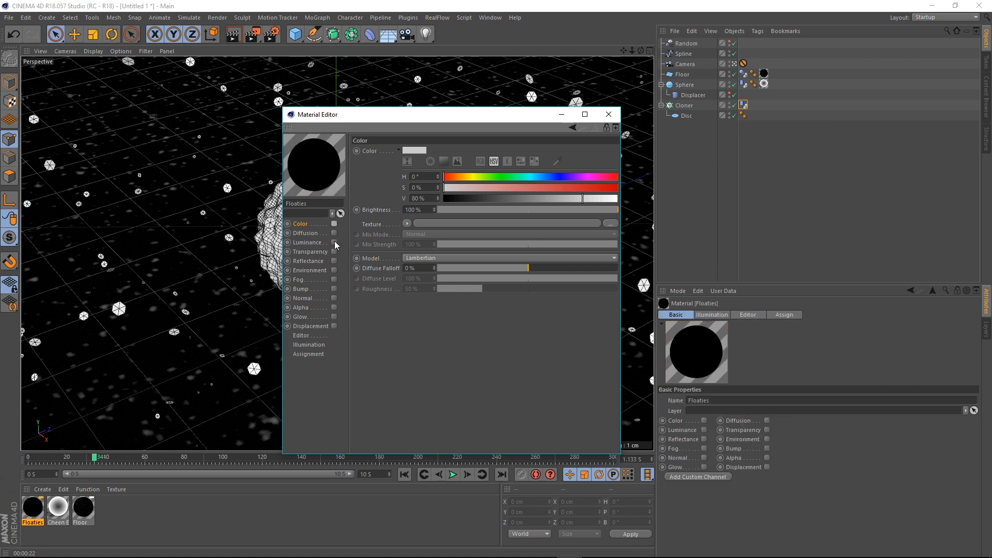
click(334, 242)
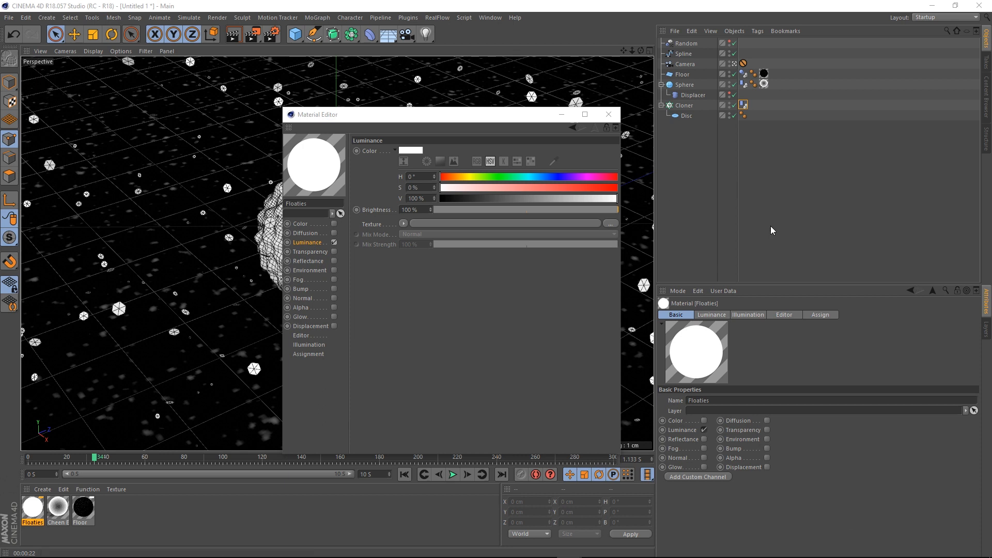
Load a Gradient shader as the Luminance texture and set its type to 2D - Circular.
click(403, 224)
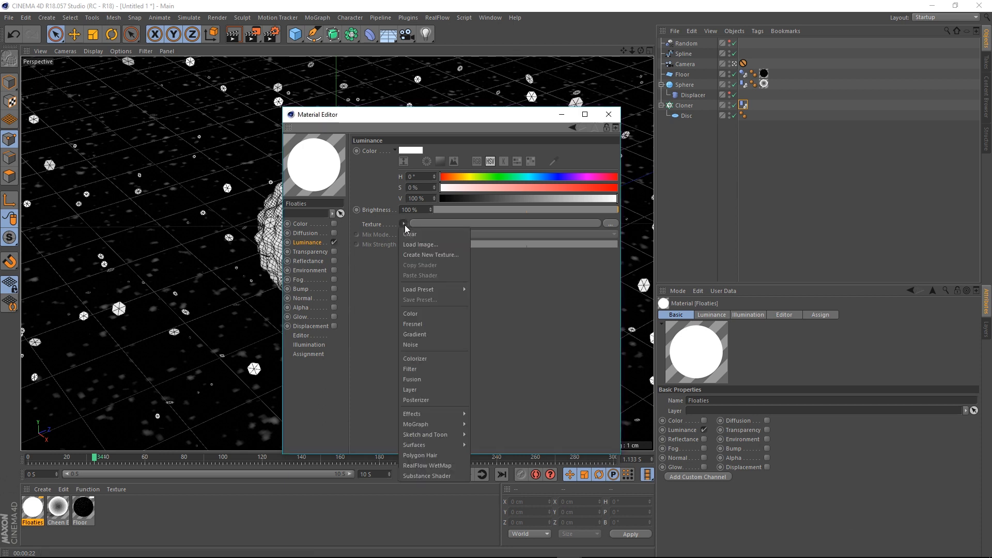
click(426, 334)
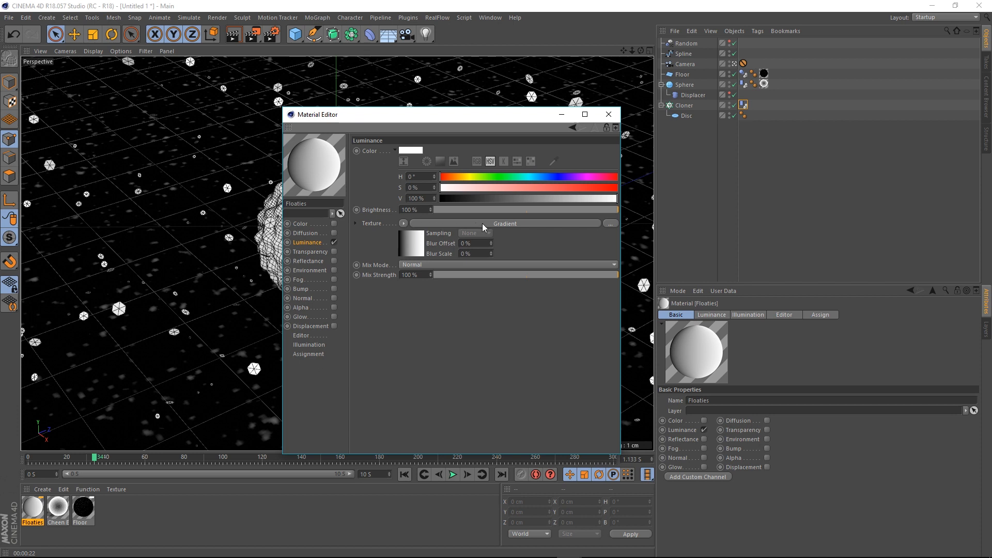
click(455, 222)
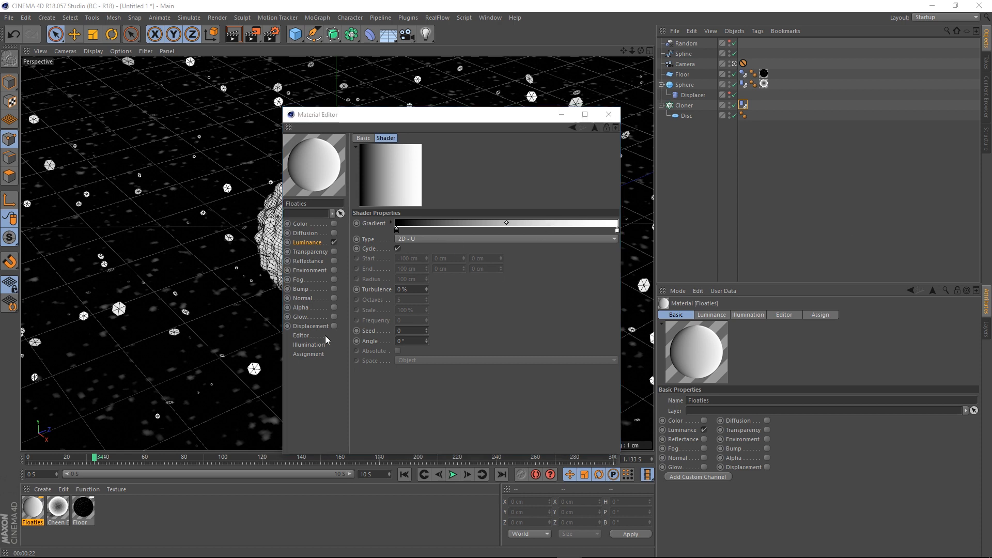
click(428, 238)
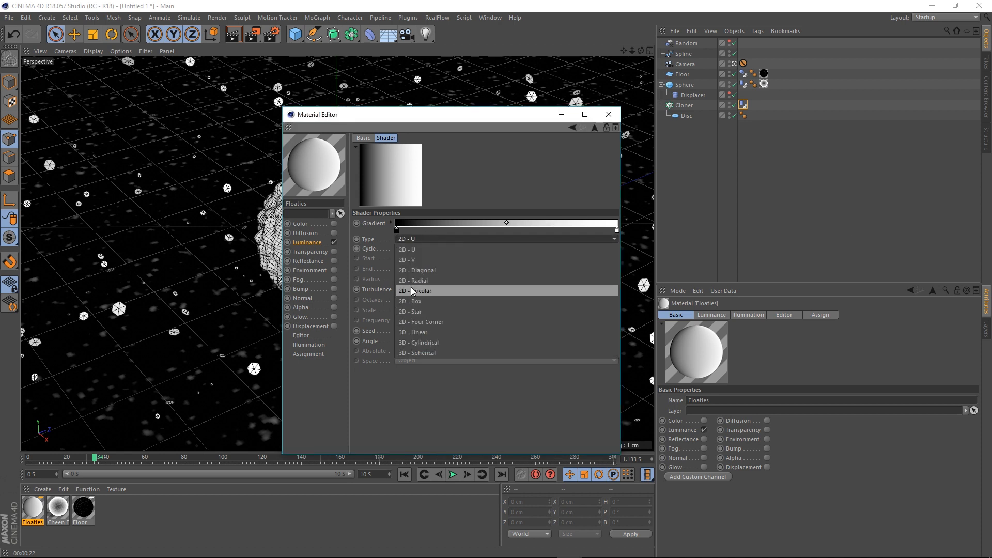
click(434, 291)
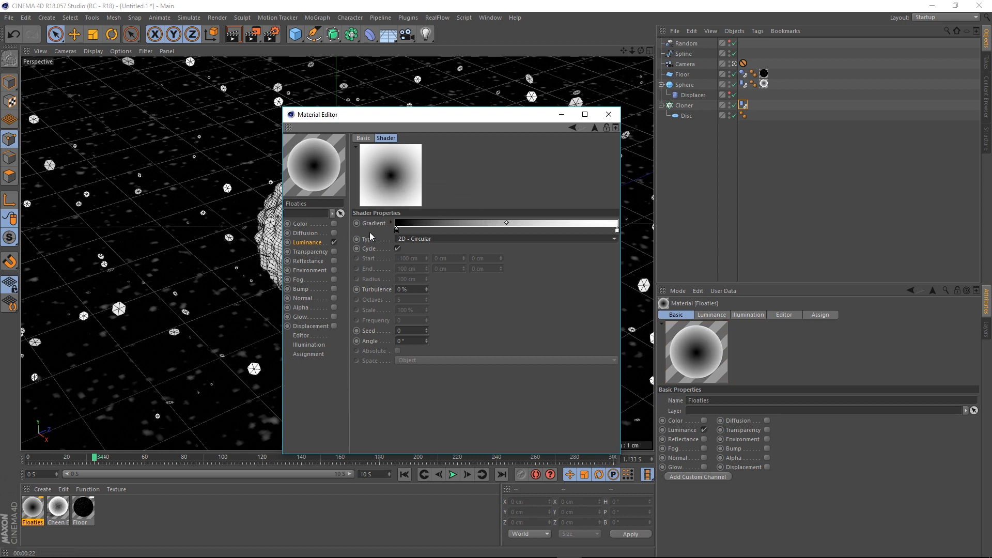
drag(396, 229, 550, 242)
click(551, 241)
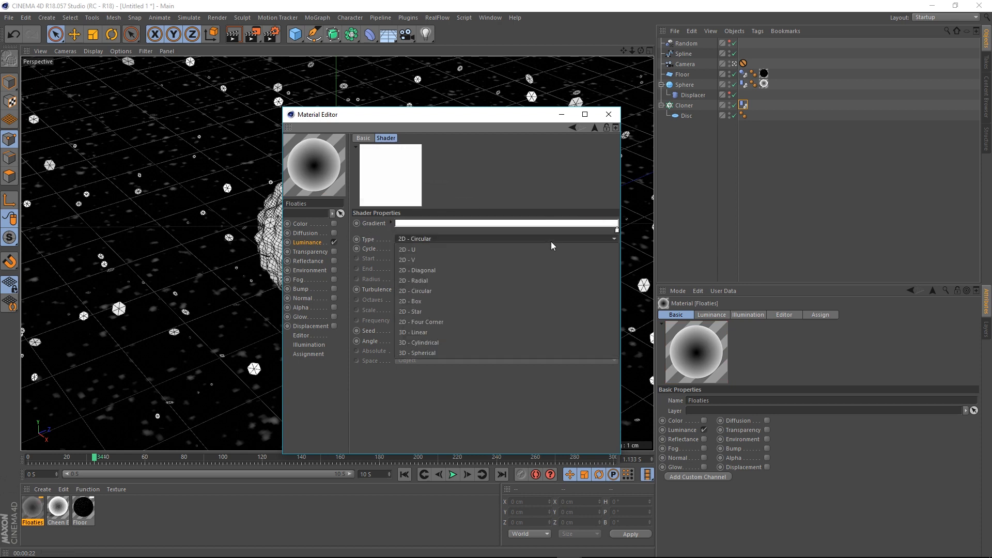
click(509, 179)
key(ctrl+z)
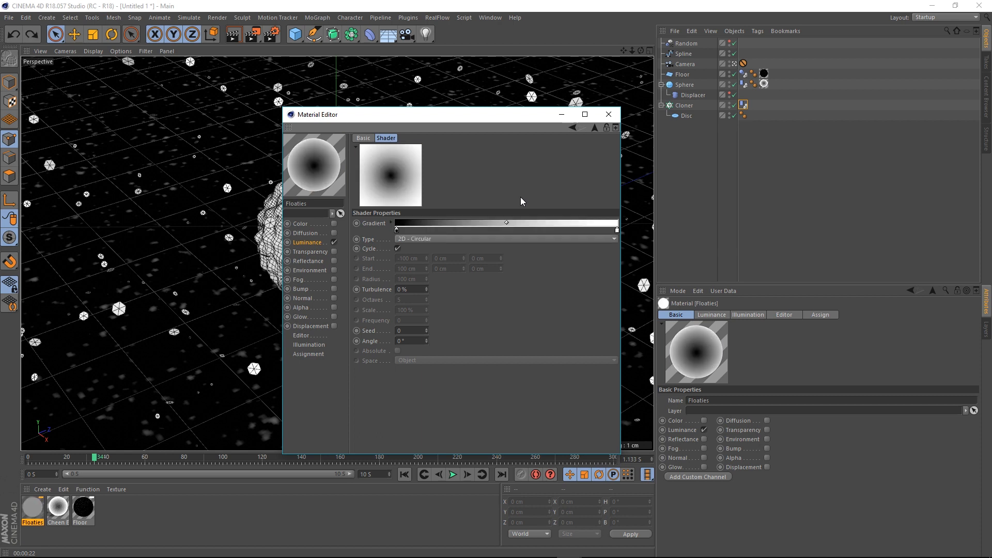
Reverse the gradient to run from white to black, with the black knot about two thirds along and the midpoint shifted towards it.
mouse_move(396, 231)
mouse_down()
mouse_move(558, 233)
mouse_move(377, 238)
mouse_up()
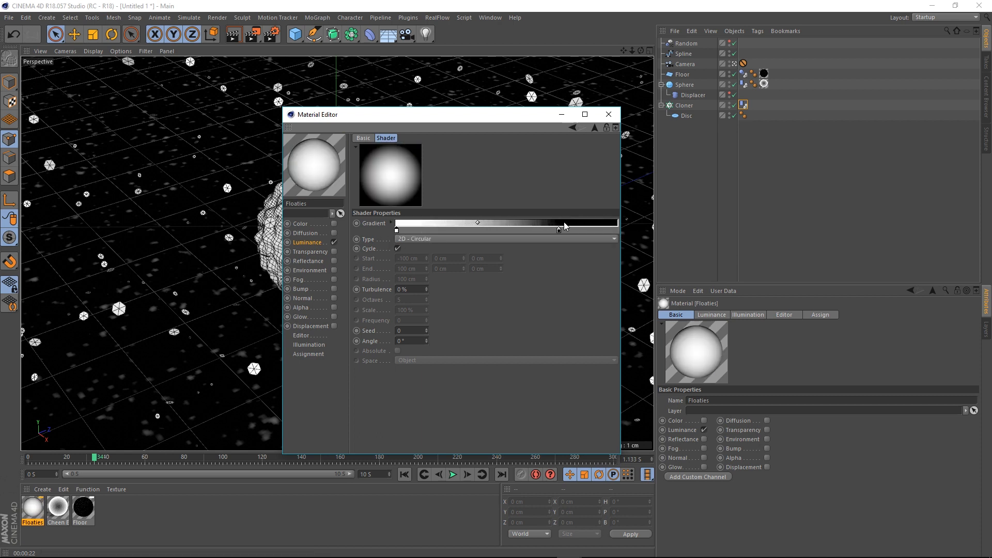
drag(557, 233, 620, 232)
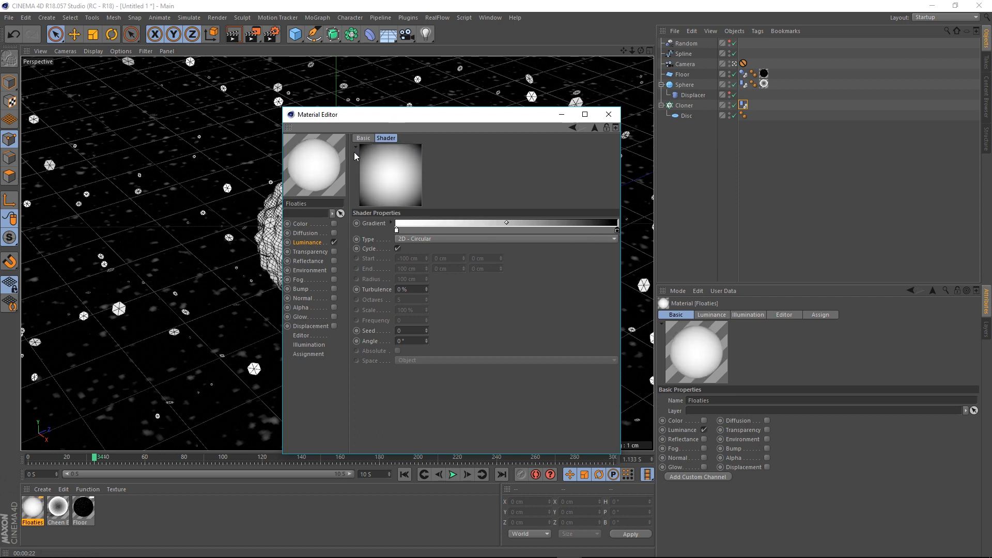
drag(616, 231, 549, 229)
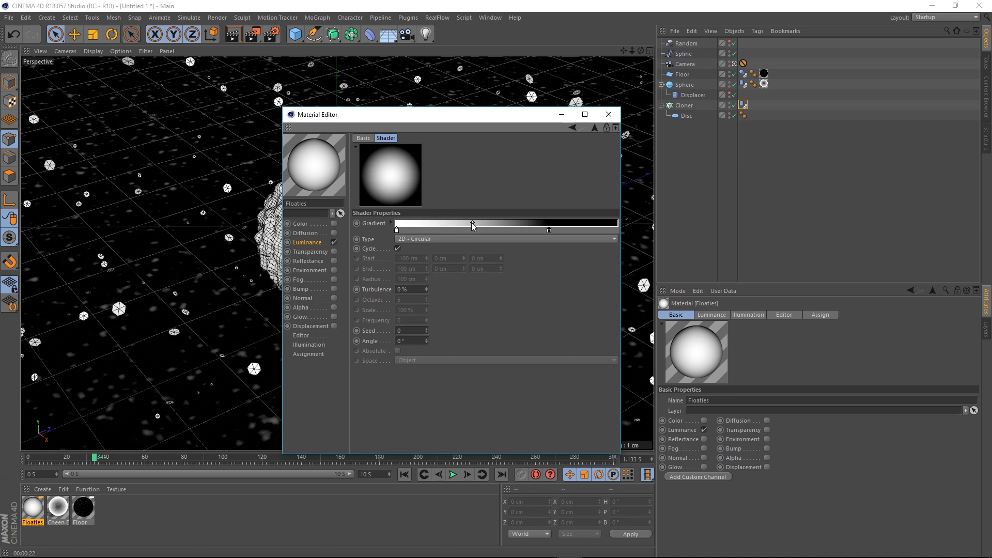
drag(472, 226, 494, 228)
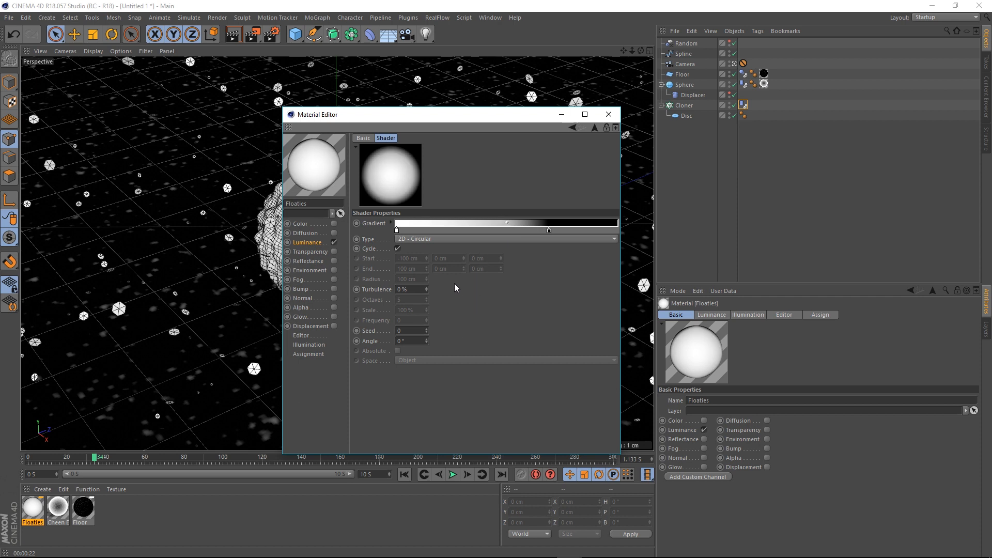
Set the gradient's Turbulence to 20 %.
click(426, 287)
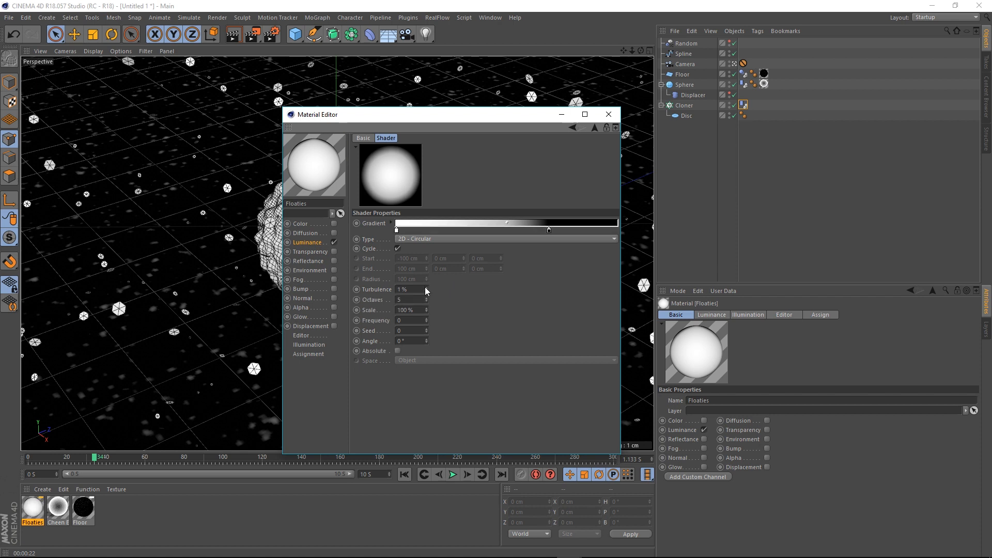
click(426, 288)
click(425, 288)
click(426, 288)
click(426, 288)
click(426, 288)
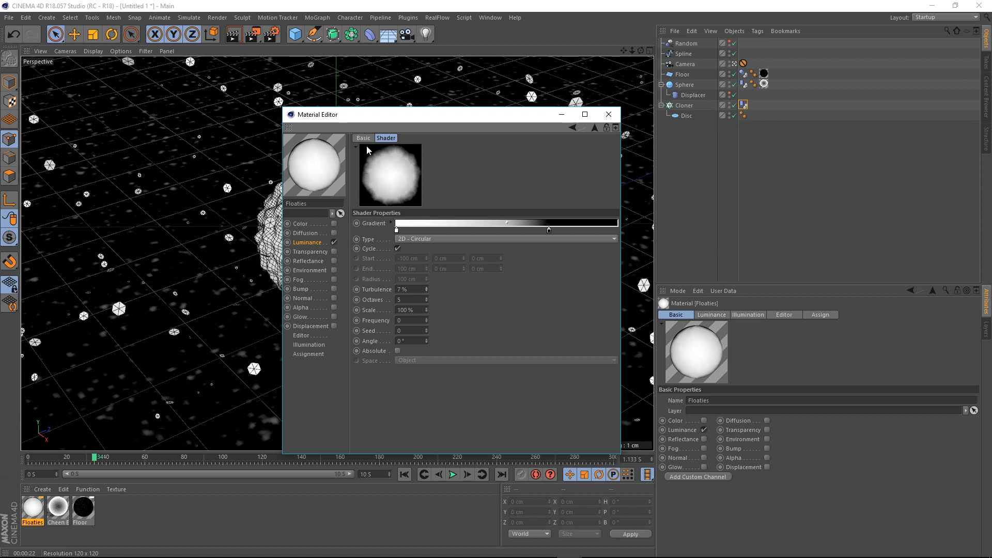
double_click(417, 289)
text(20)
key(Return)
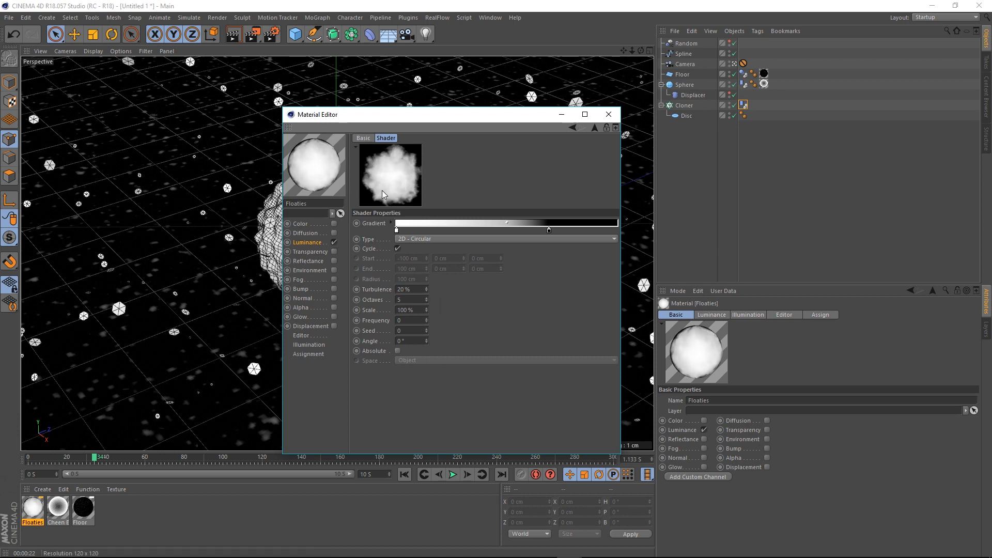
Move the gradient's black knot slightly inward, readjust the midpoint, and return to the Luminance channel settings.
mouse_move(549, 231)
mouse_down()
mouse_move(508, 233)
mouse_move(533, 235)
mouse_up()
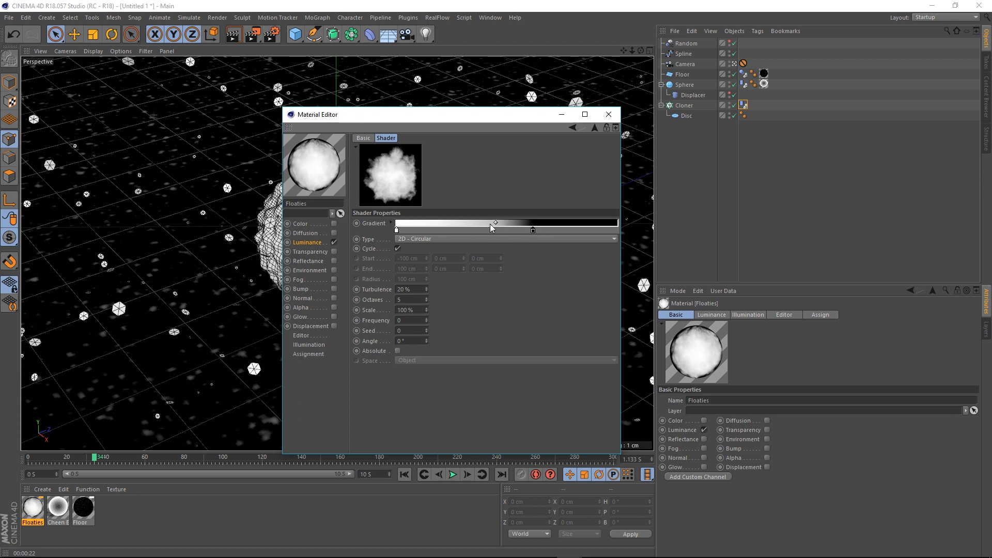
drag(493, 223, 484, 224)
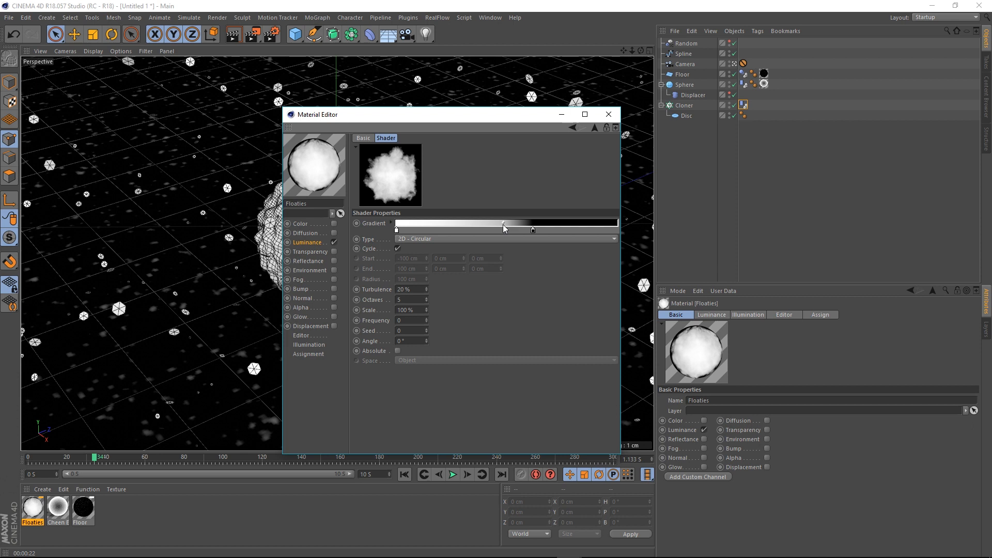
click(302, 243)
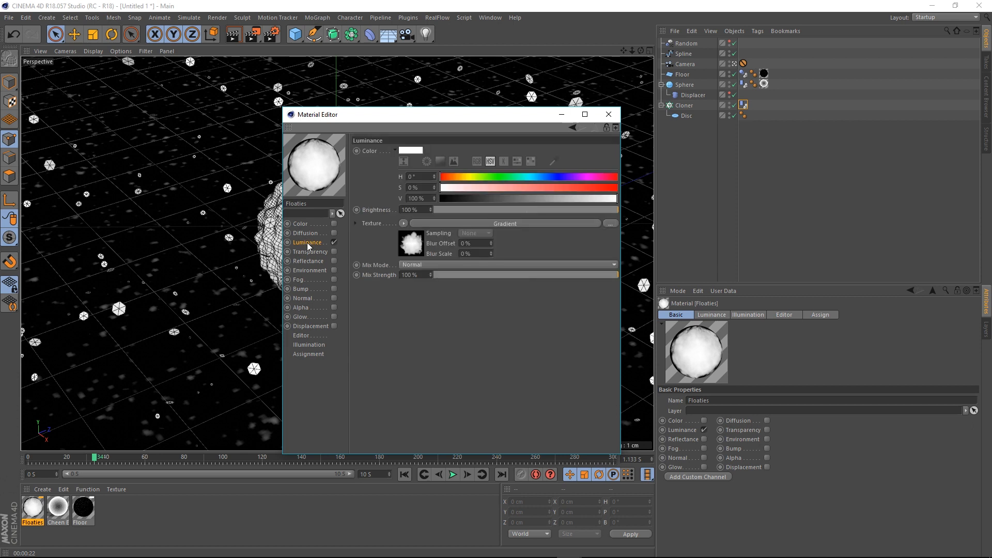
Apply the Floaties material to the Cloner and disable the Floor.
click(609, 115)
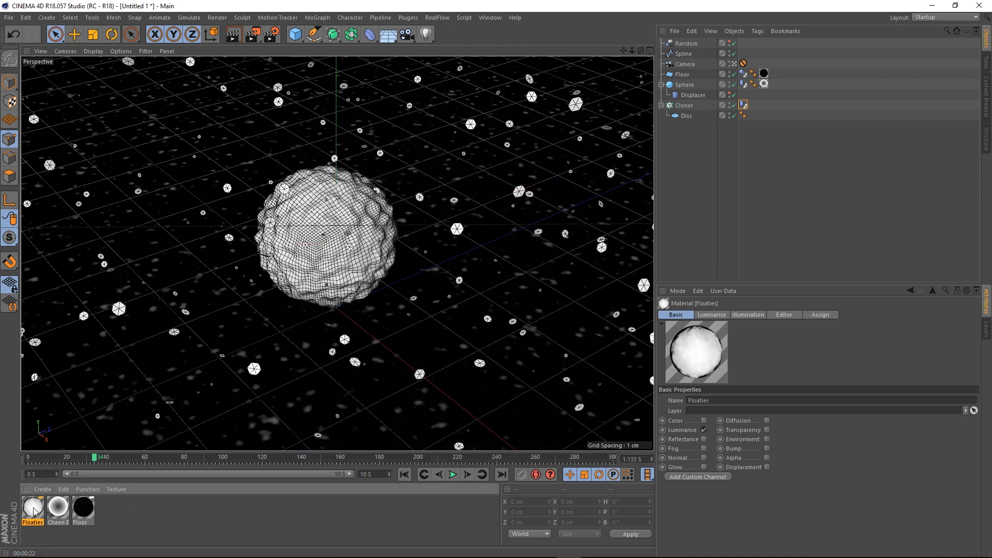
drag(33, 512, 687, 109)
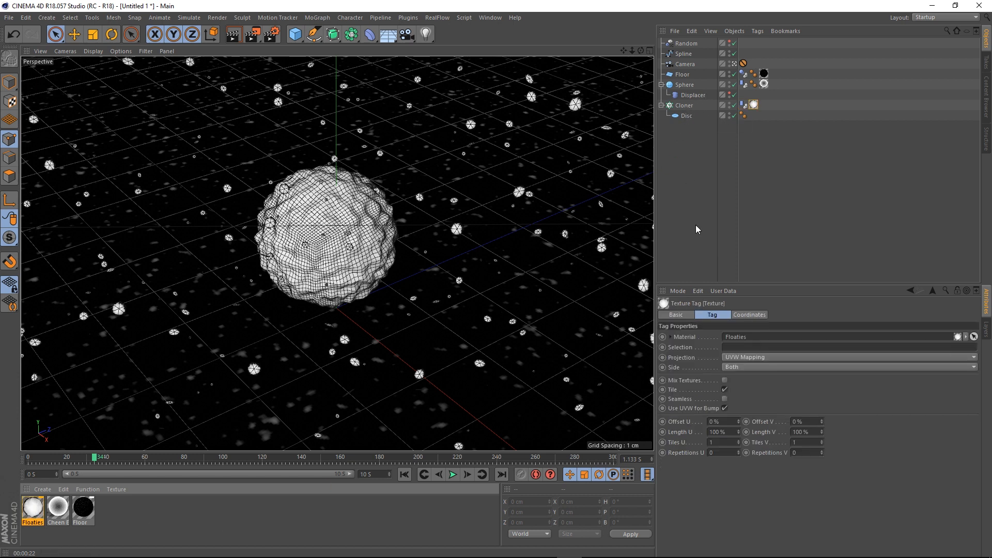
click(734, 75)
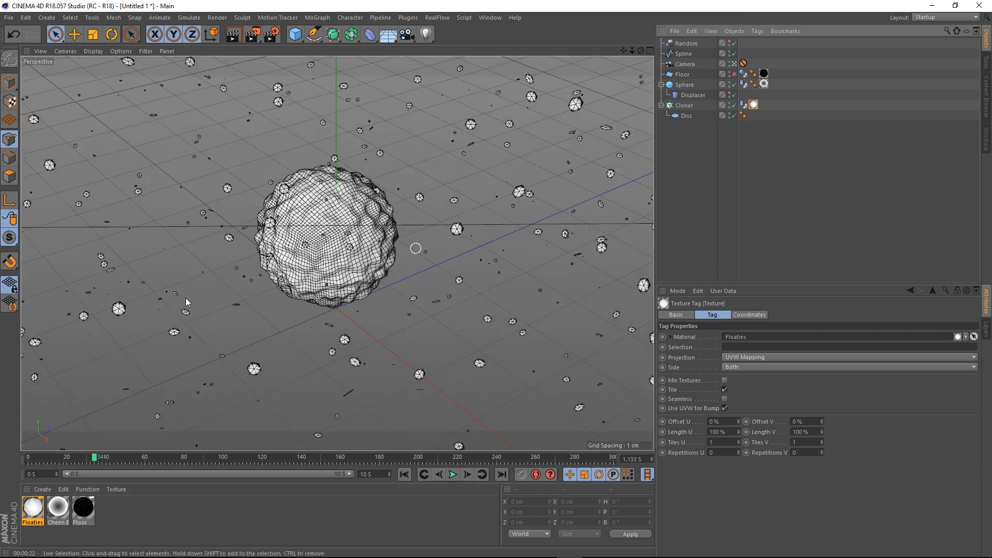
Turn off Depth Of Field in the Physical render settings and preview-render the view.
click(229, 32)
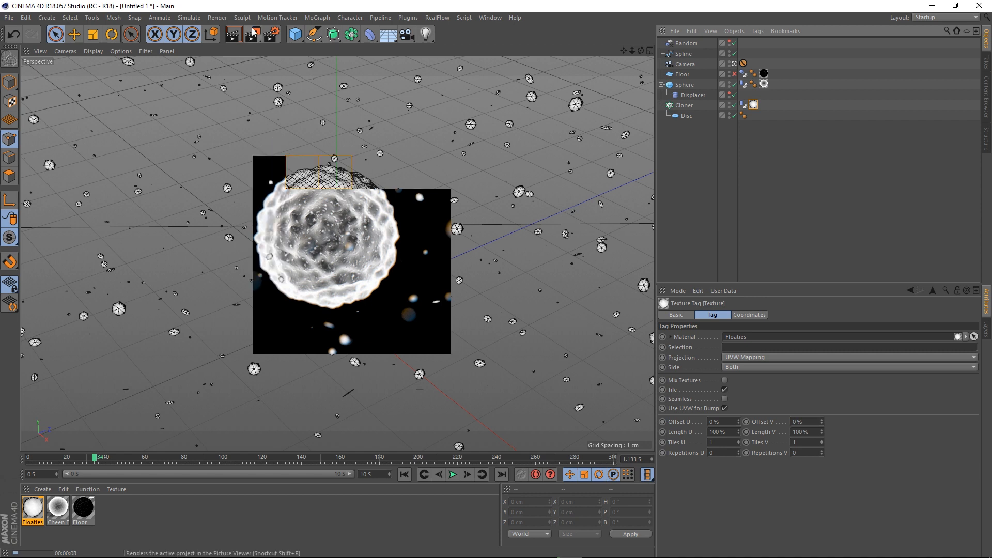
click(272, 34)
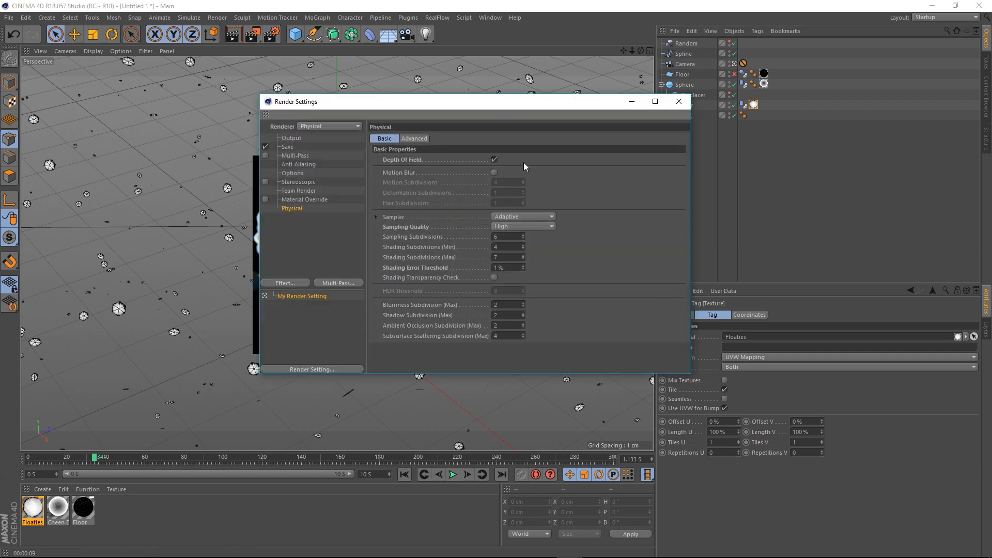
click(678, 101)
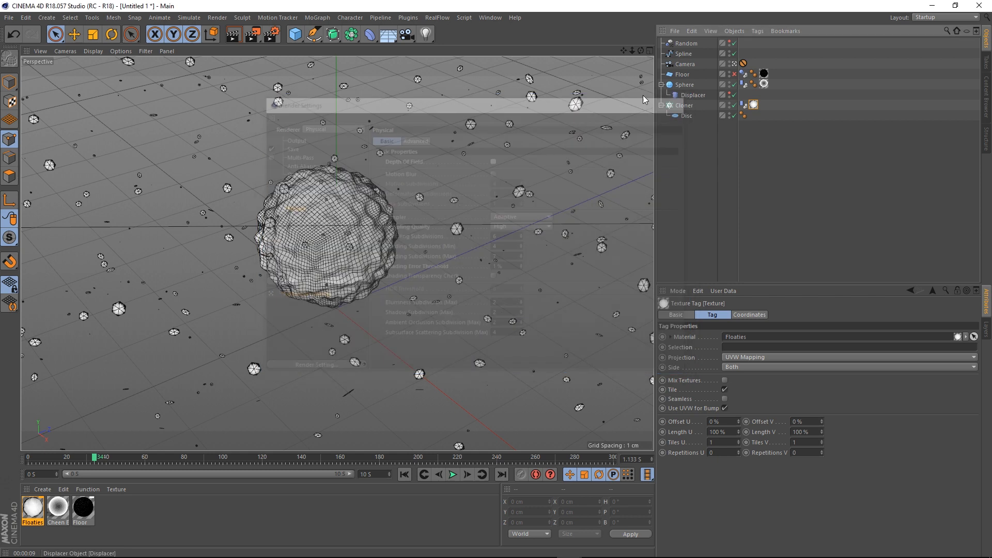
click(233, 34)
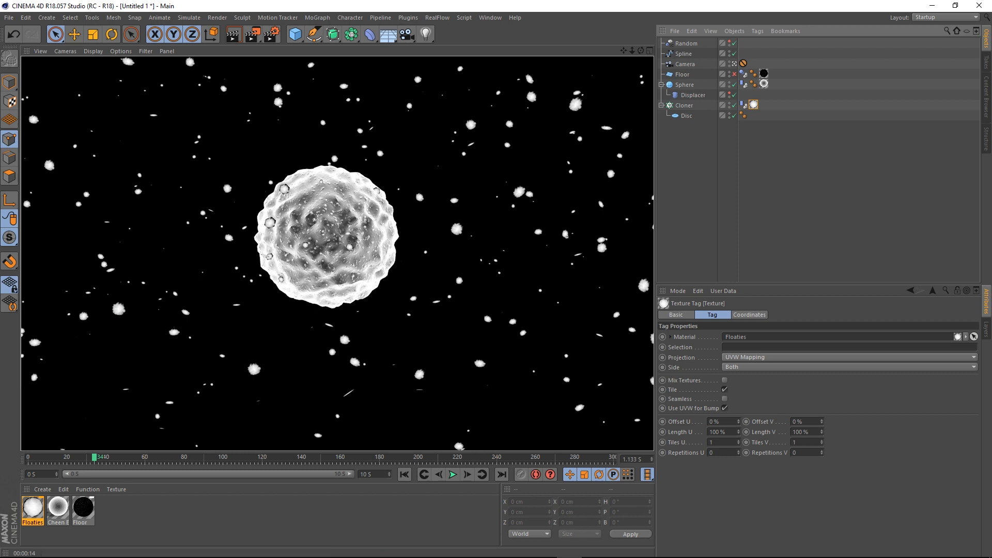
Copy the Gradient texture from the Floaties material's Luminance channel, enable its Alpha channel and paste the texture there.
double_click(21, 498)
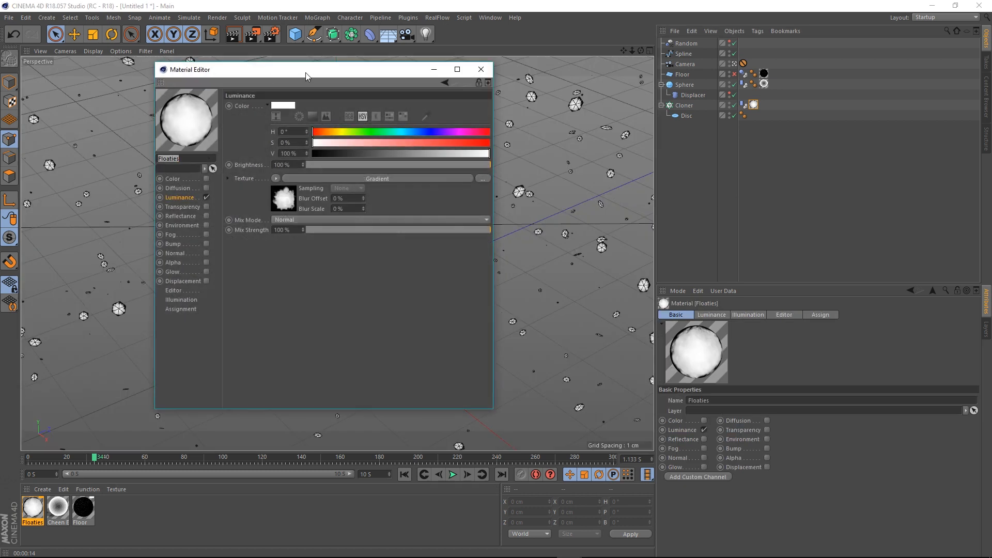
drag(305, 72, 609, 82)
click(479, 210)
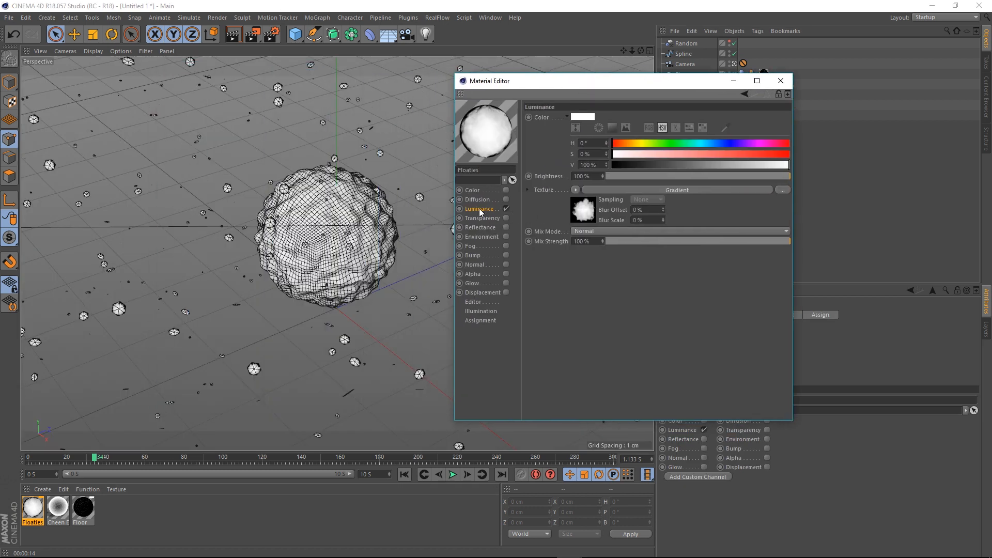
right_click(546, 192)
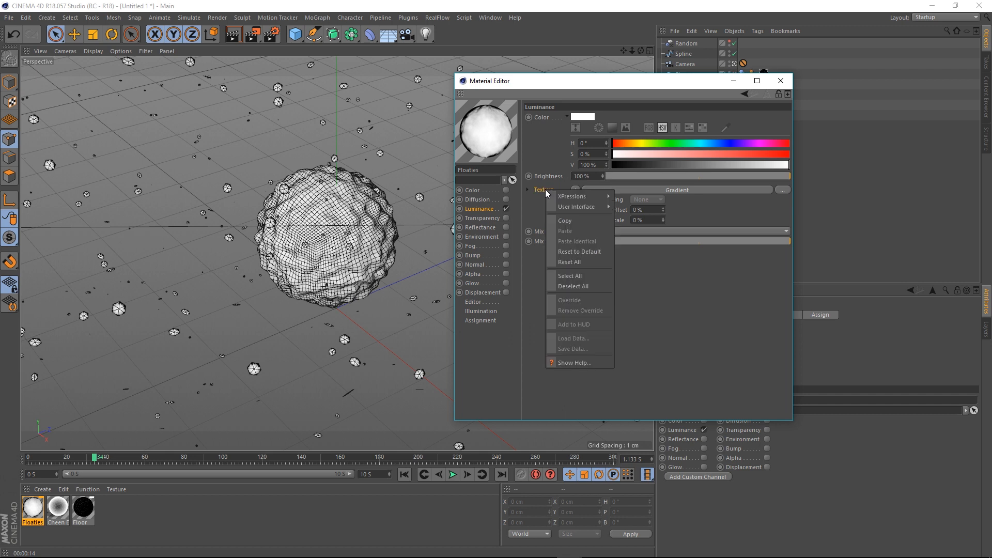
click(566, 222)
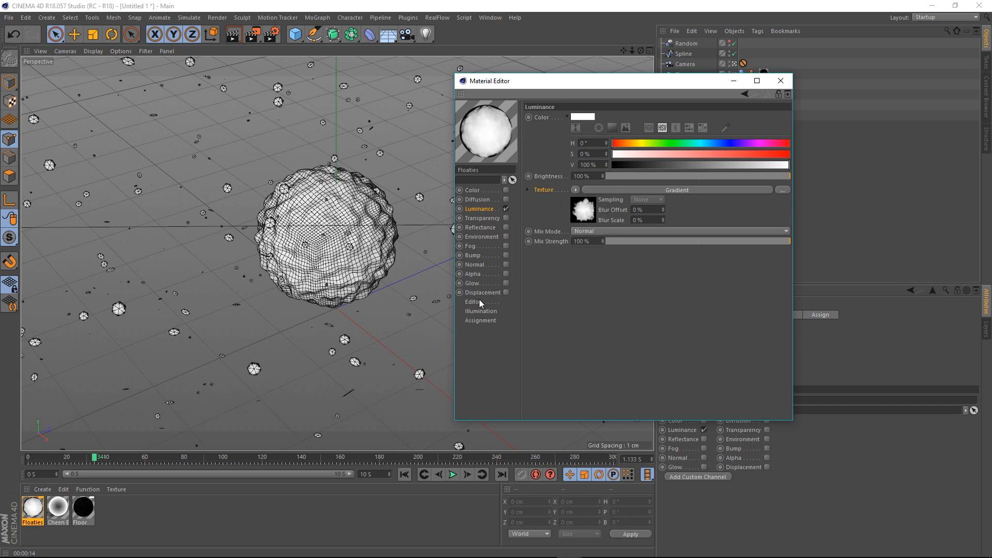
click(498, 272)
click(506, 274)
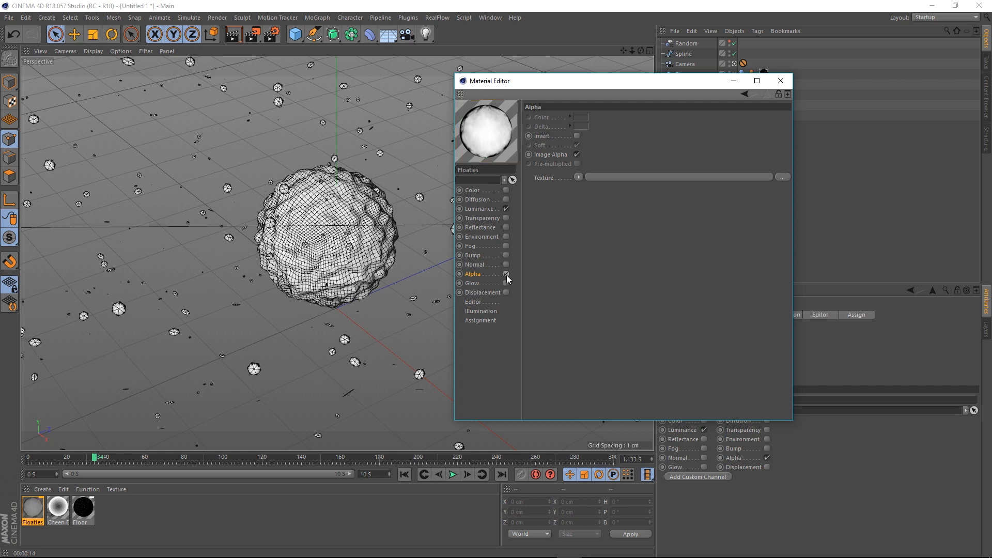
click(545, 177)
right_click(544, 176)
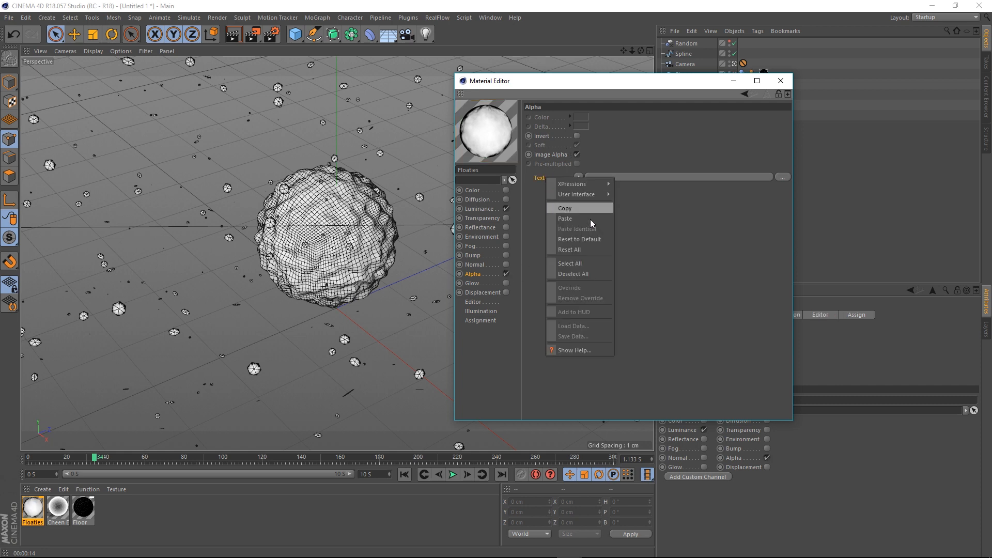
click(572, 219)
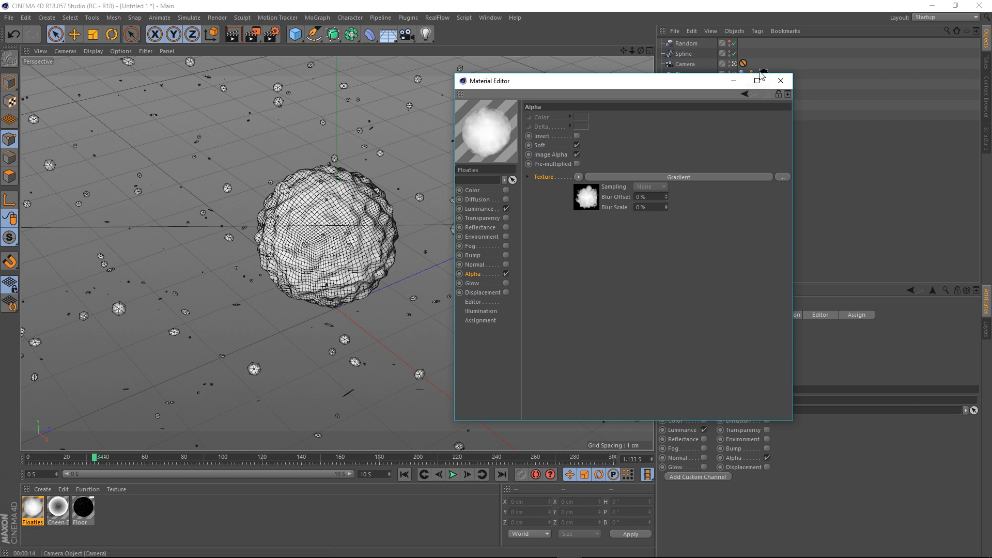
Preview-render the view at the current frame and at frame 67.
click(234, 34)
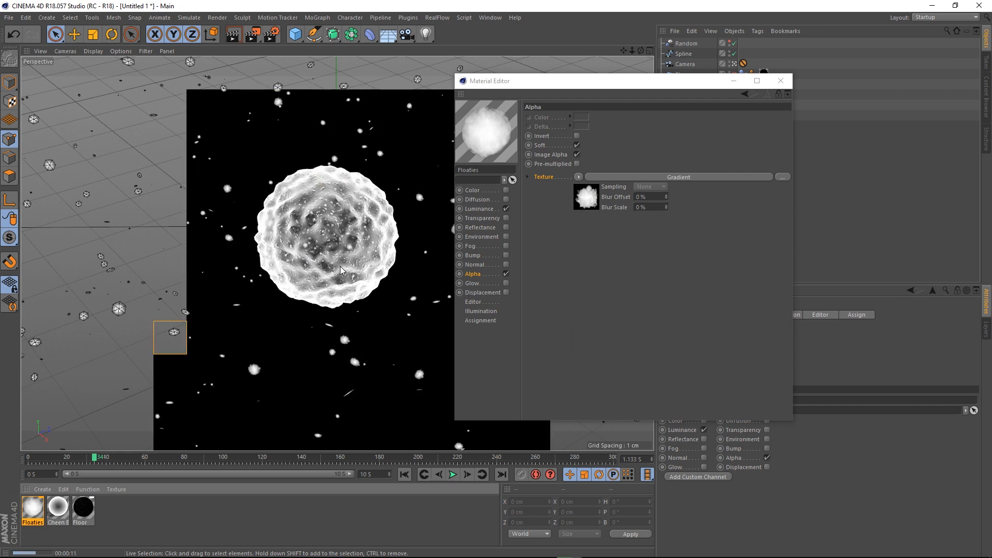
click(97, 461)
drag(101, 465, 158, 462)
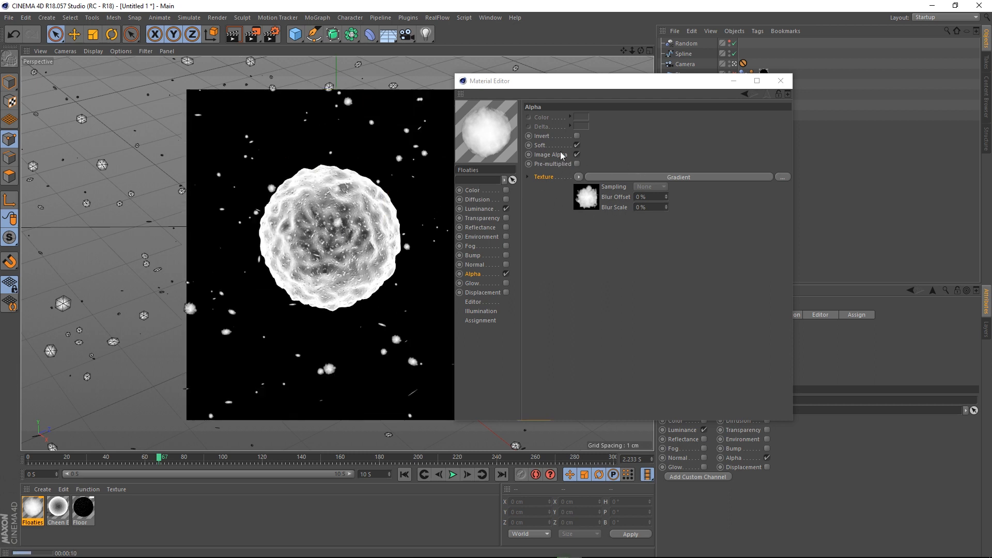
Turn off Image Alpha in the Floaties Alpha channel, preview-render the view and close the material settings.
click(578, 156)
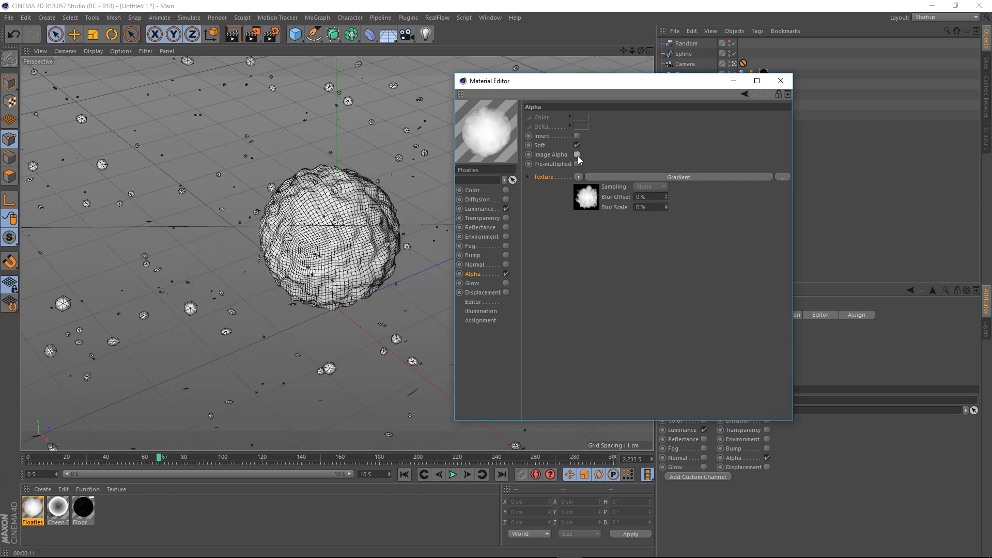
click(233, 34)
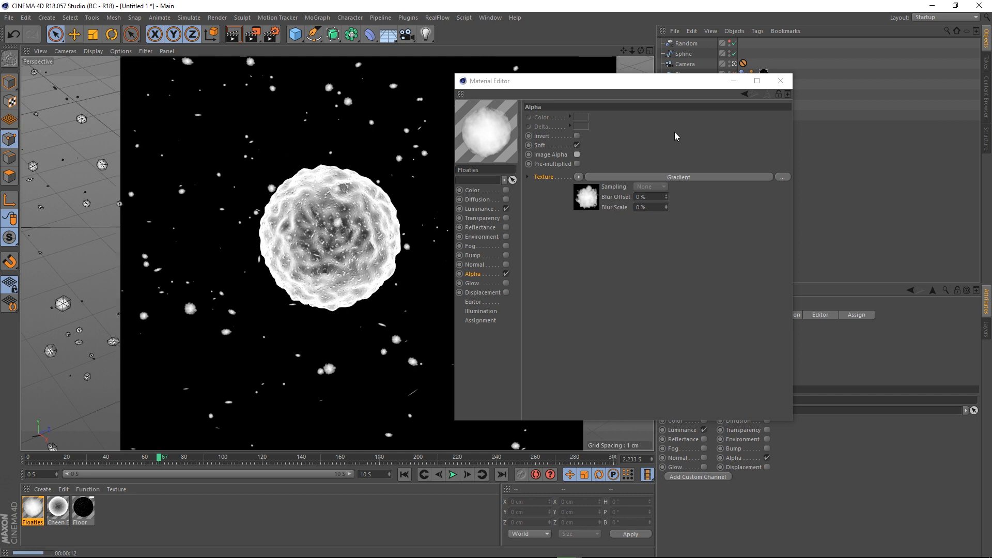
click(784, 84)
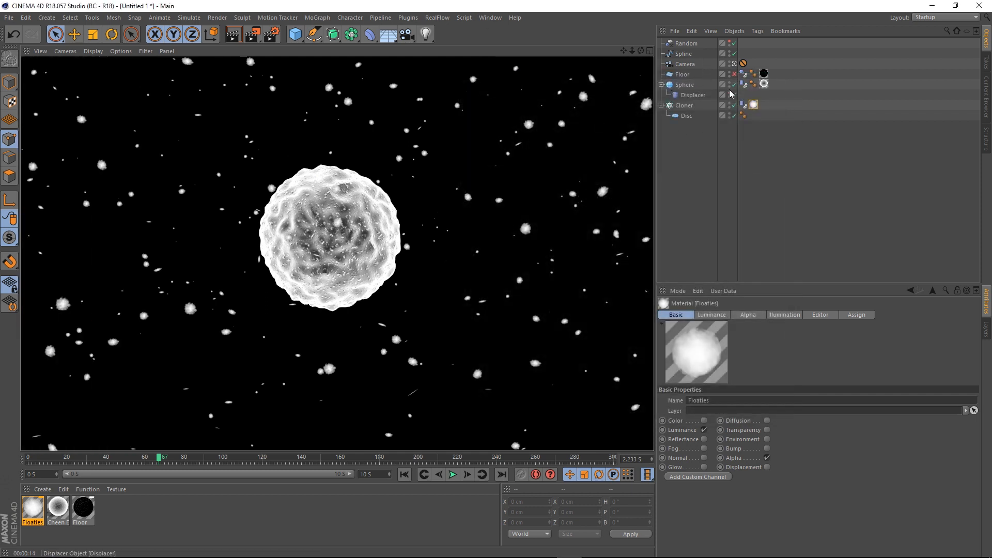
Re-enable the Floor and turn on Depth Of Field and Motion Blur for the Physical renderer.
click(734, 74)
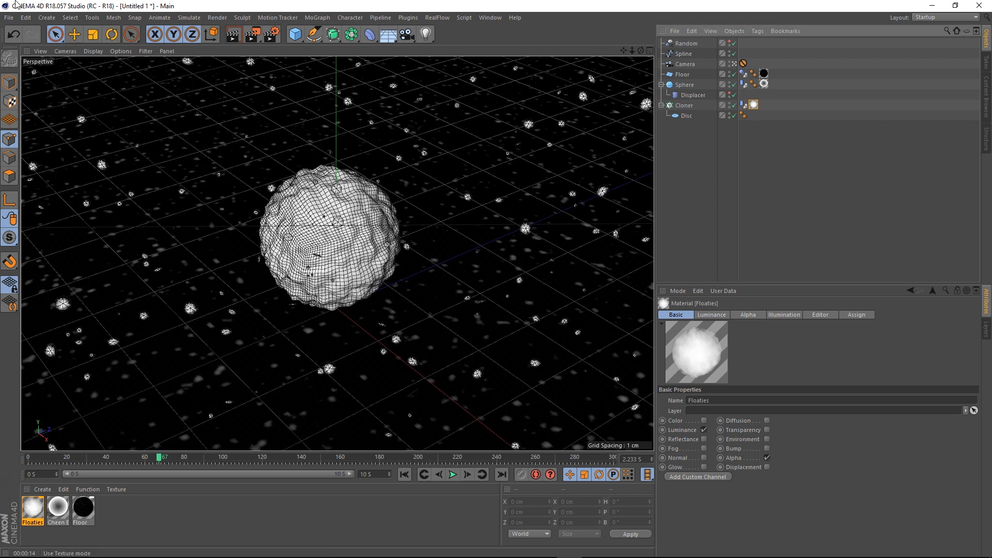
click(271, 34)
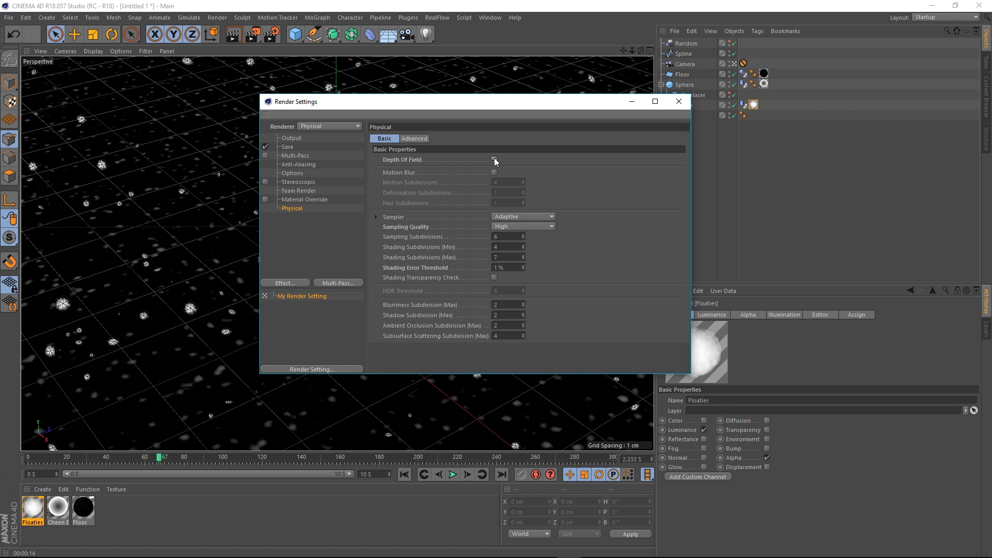
click(493, 172)
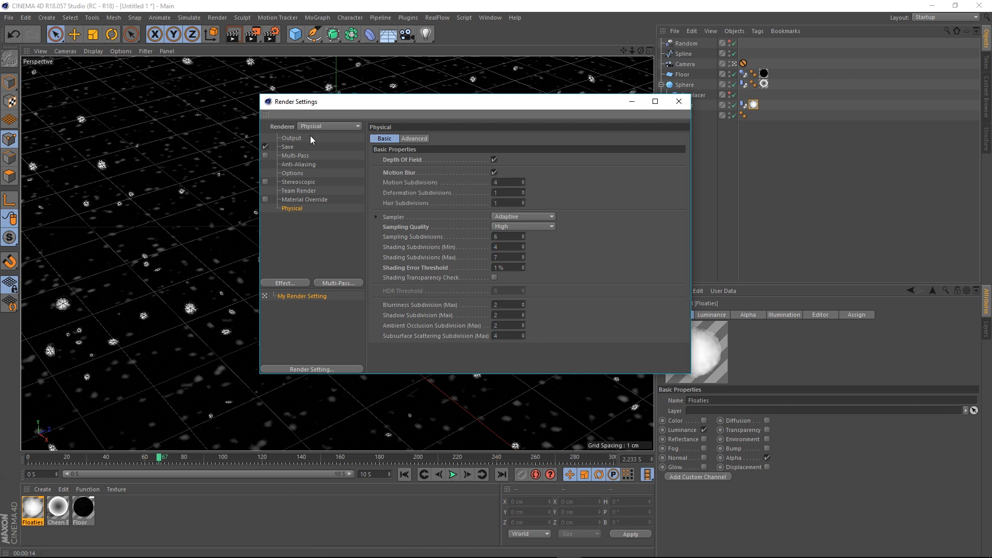
Set the render's anti-aliasing filter to Gauss (Animation) and preview-render the view.
click(299, 165)
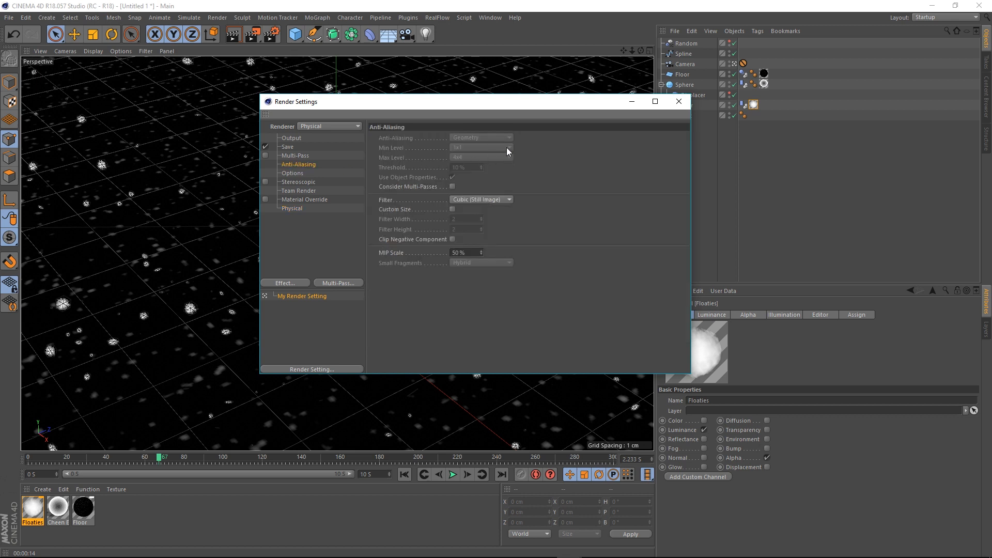
click(482, 199)
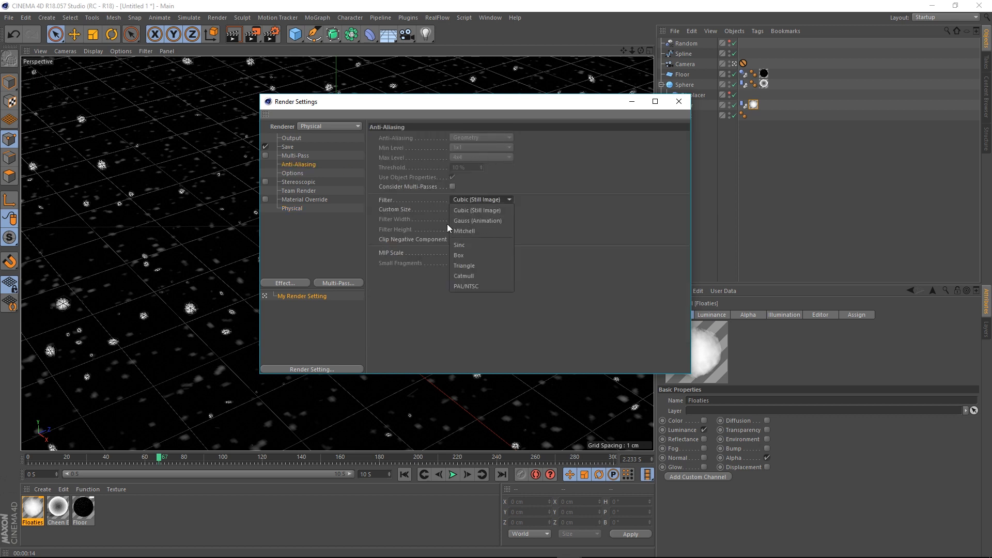
click(474, 219)
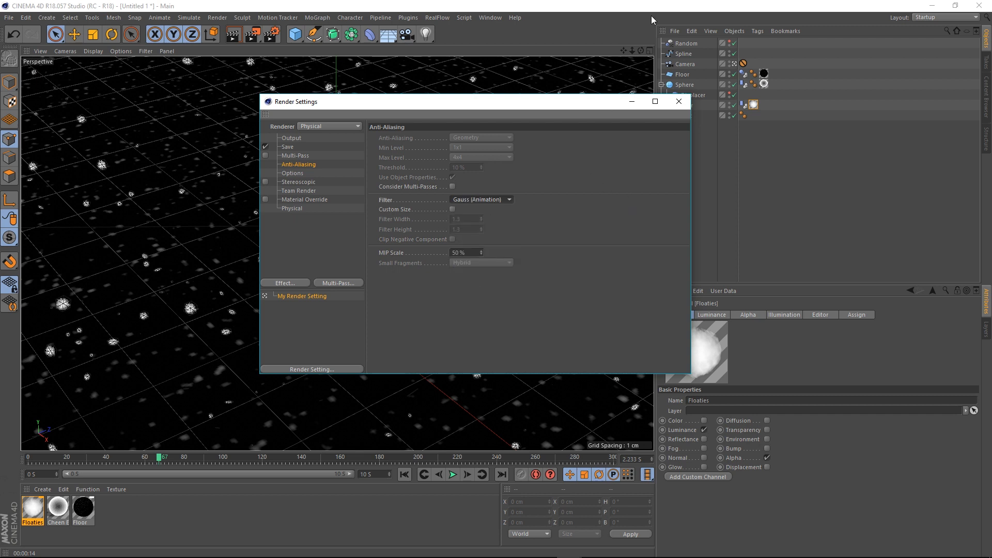
click(487, 201)
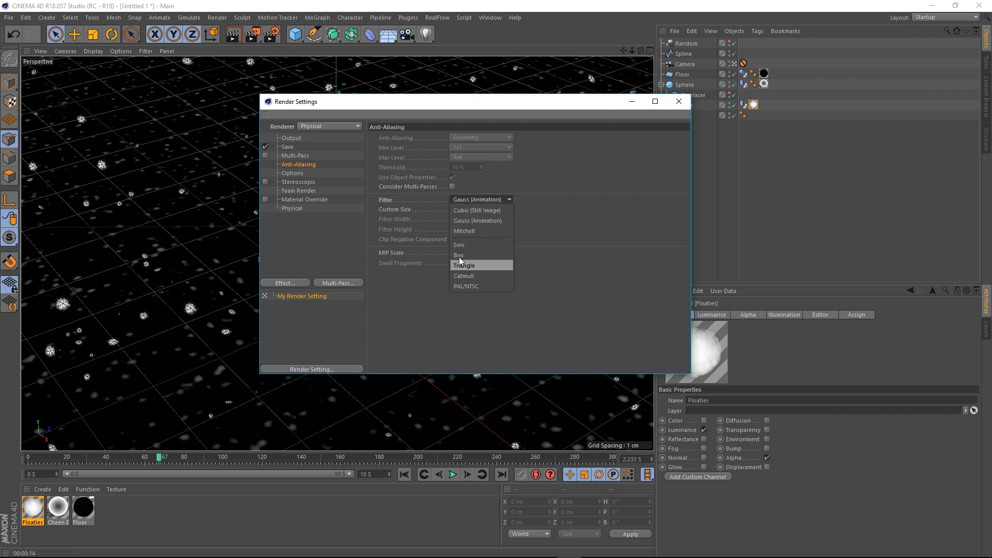
click(485, 221)
click(677, 101)
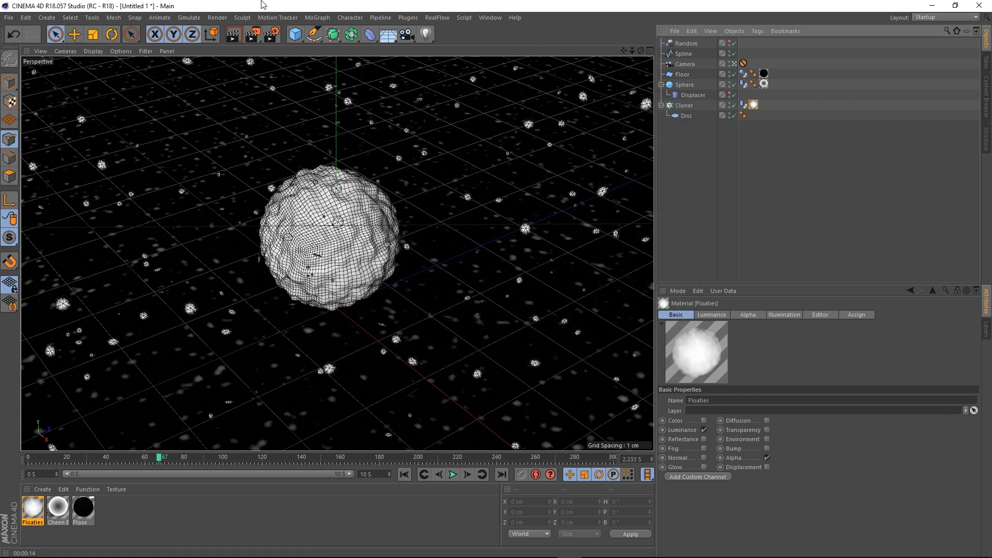
click(233, 36)
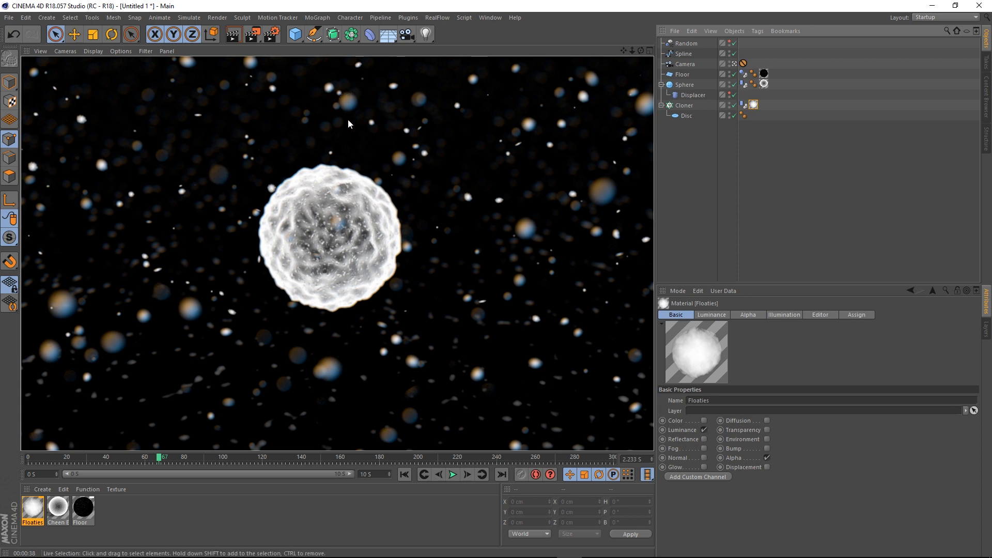
Play the animation from the start, disable the Floor during playback, and return to the first frame.
click(404, 474)
click(452, 474)
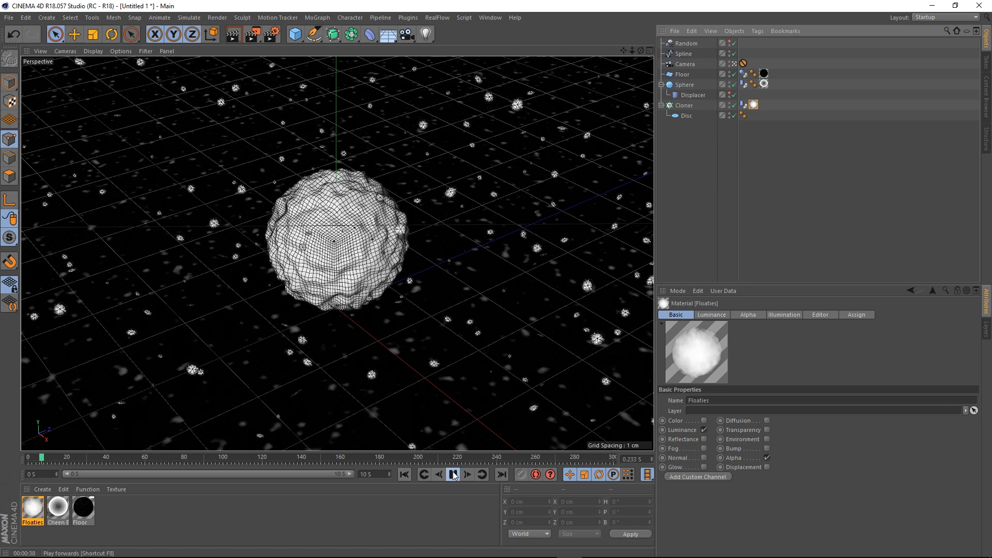
click(734, 74)
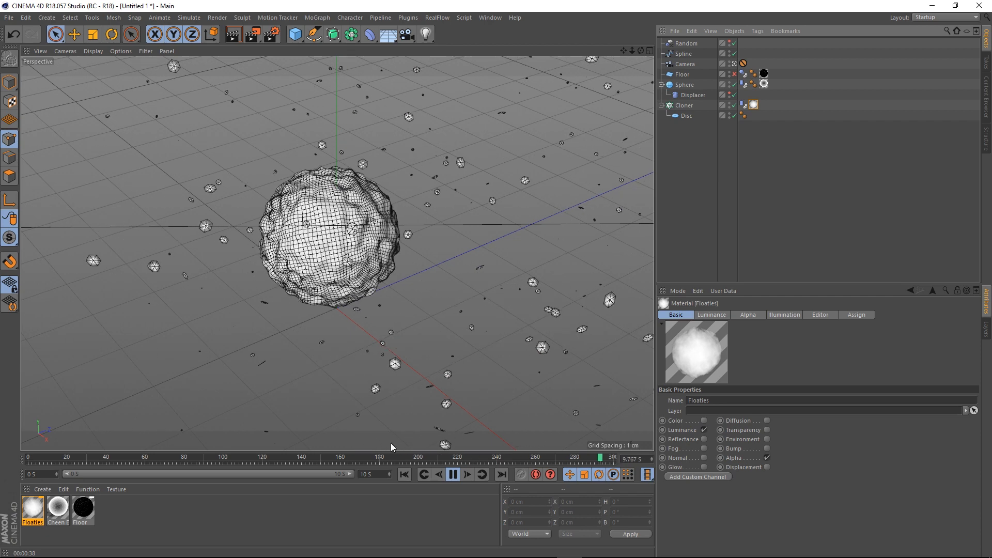
click(453, 475)
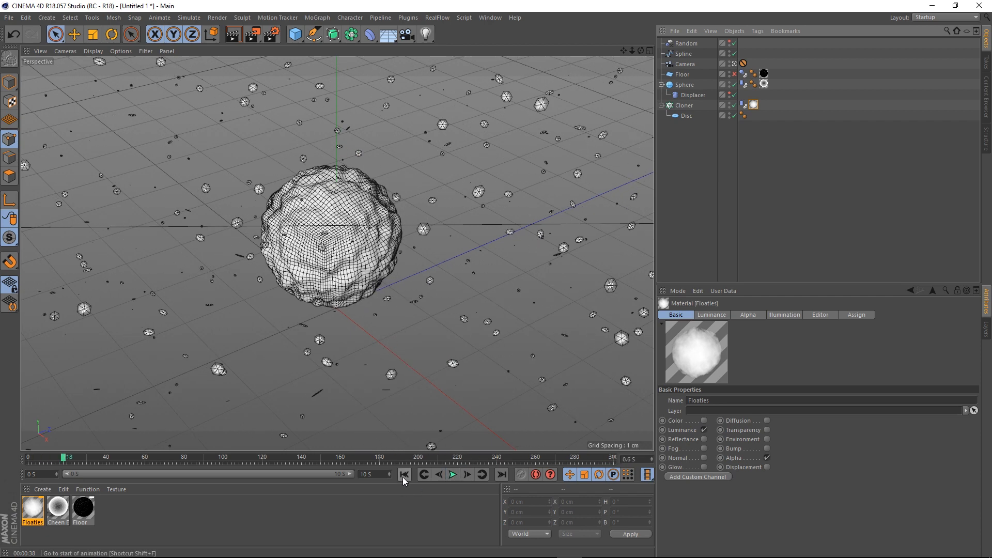
click(404, 475)
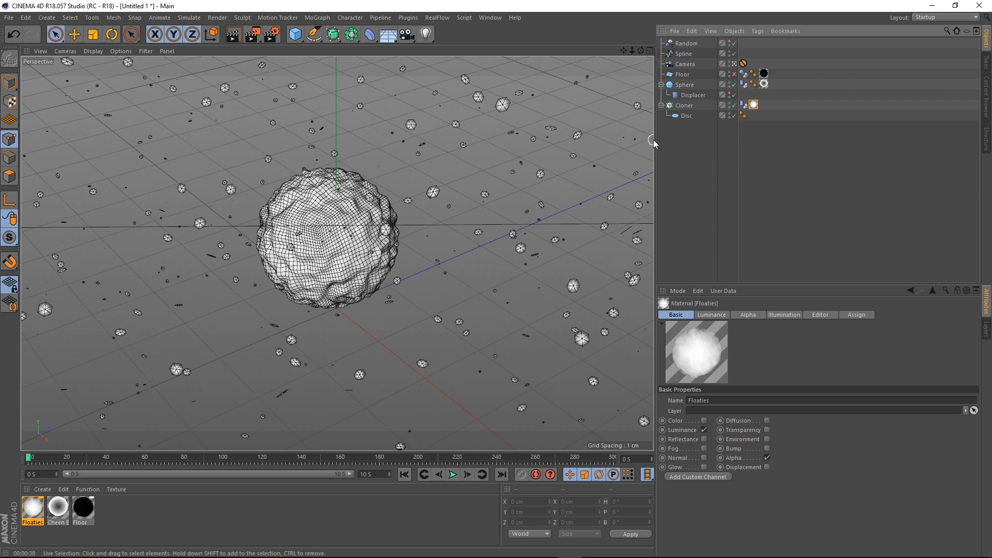